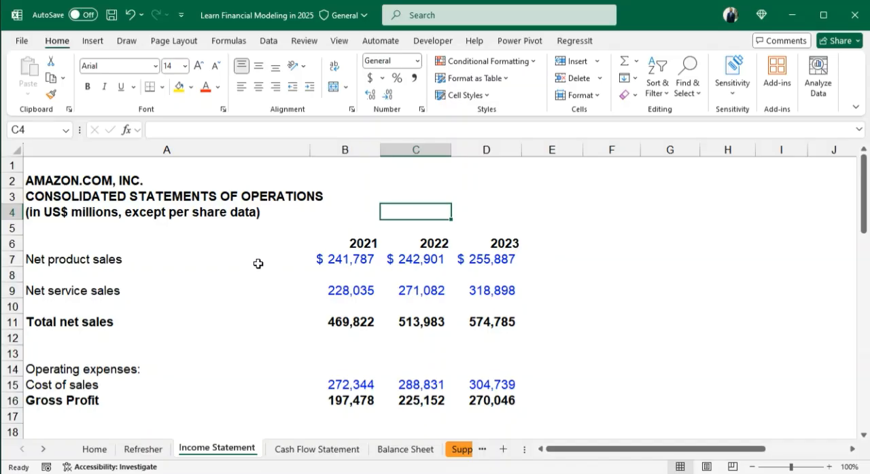
- Fill the year header row from A6 to I6 with dark green and make its font white
left_click(133, 240)
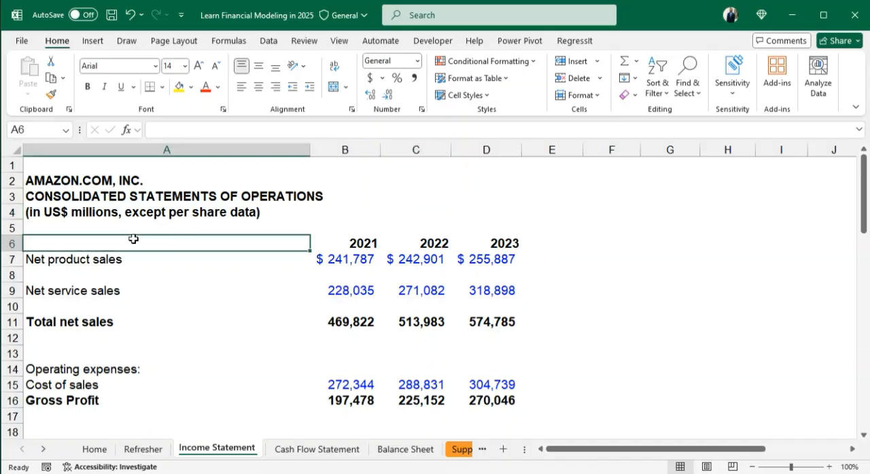
key("shift+Right")
key("shift+Right")
key("shift+Right")
key("shift+Right")
key("shift+Right")
key("shift+Right")
key("shift+Right")
key("shift+Right")
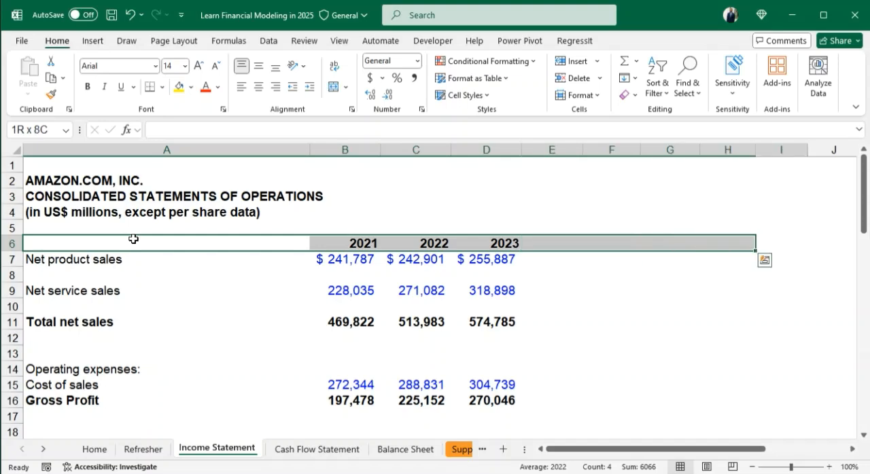
key("shift+Left")
key("shift+Left")
key("shift+Left")
key("shift+Left")
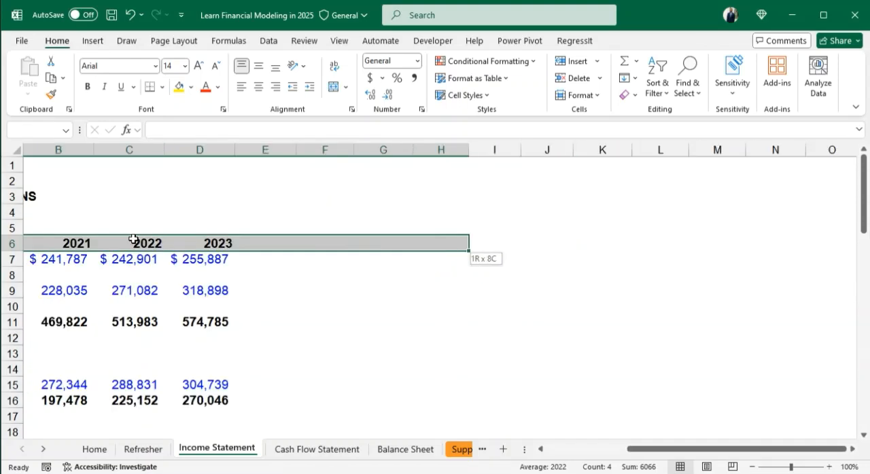
key("shift+Left")
key("shift+Left")
key("shift+Left")
key("shift+Left")
key("shift+Right")
key("shift+Right")
key("shift+Right")
key("shift+Right")
key("shift+Right")
key("shift+Right")
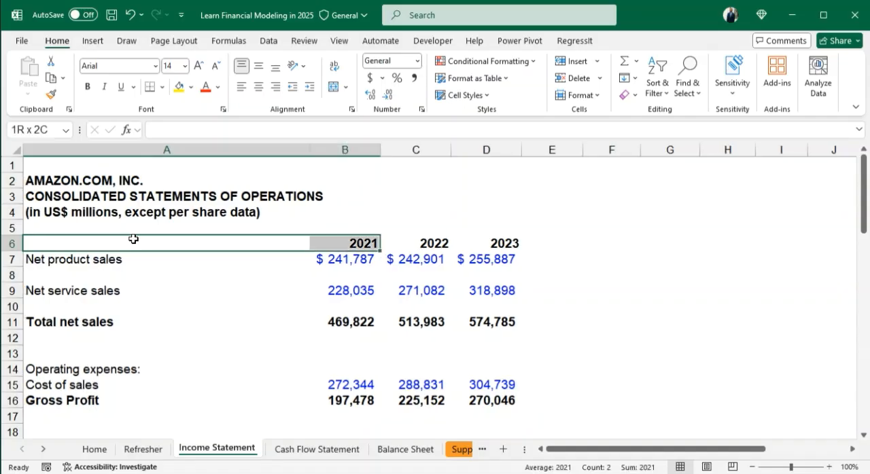
key("shift+Right")
key("shift+Right")
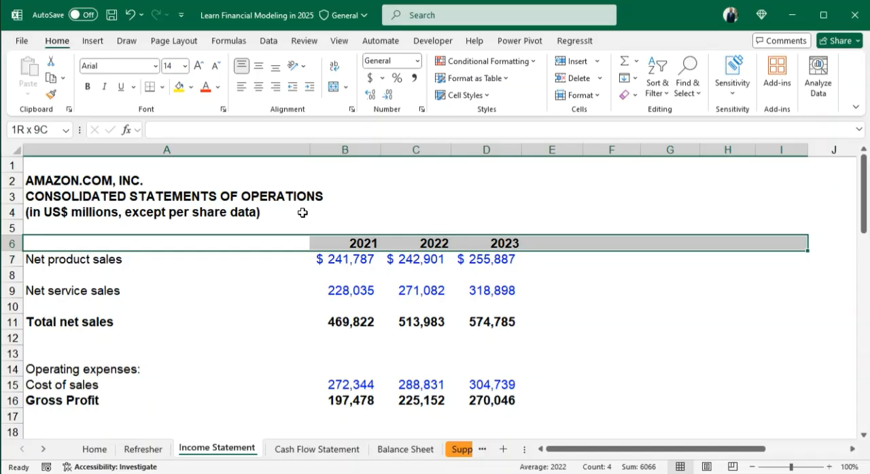
left_click(216, 89)
left_click(218, 89)
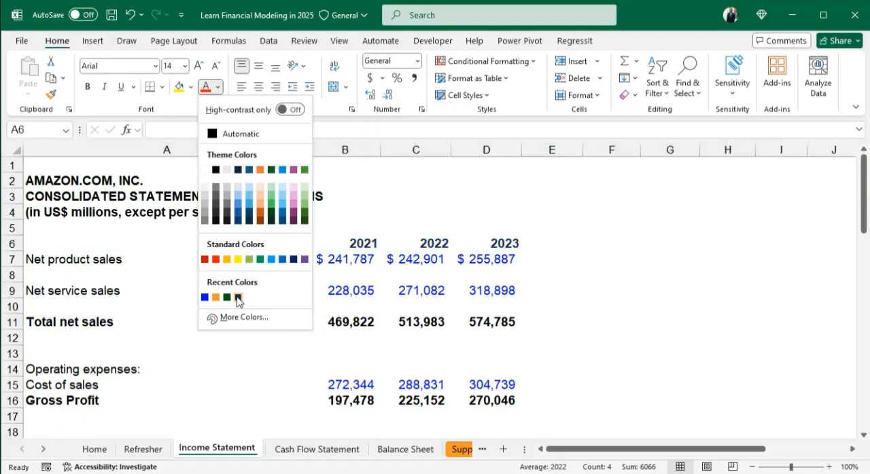
left_click(218, 87)
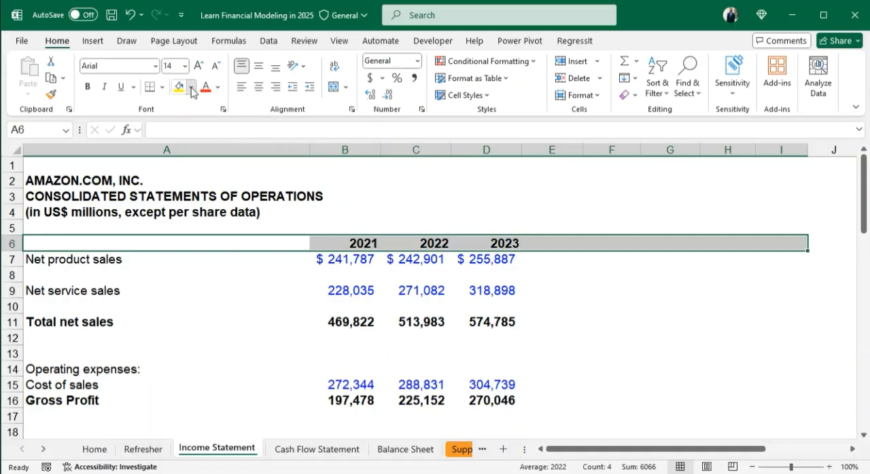
left_click(192, 87)
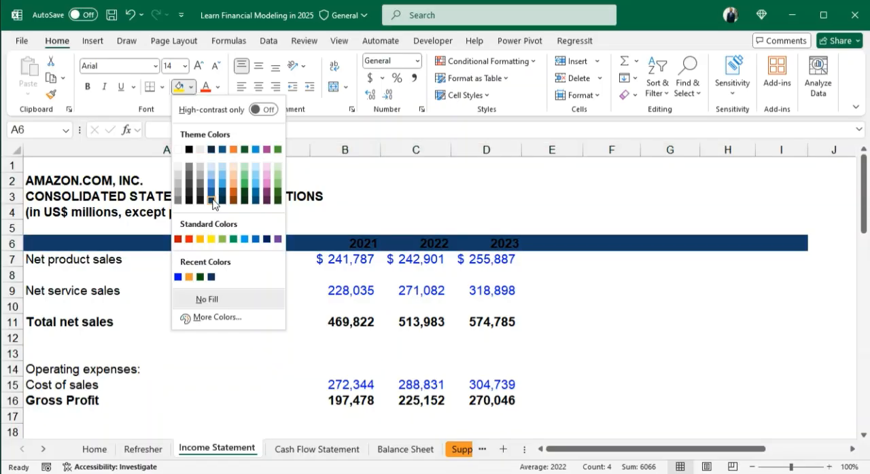
left_click(200, 277)
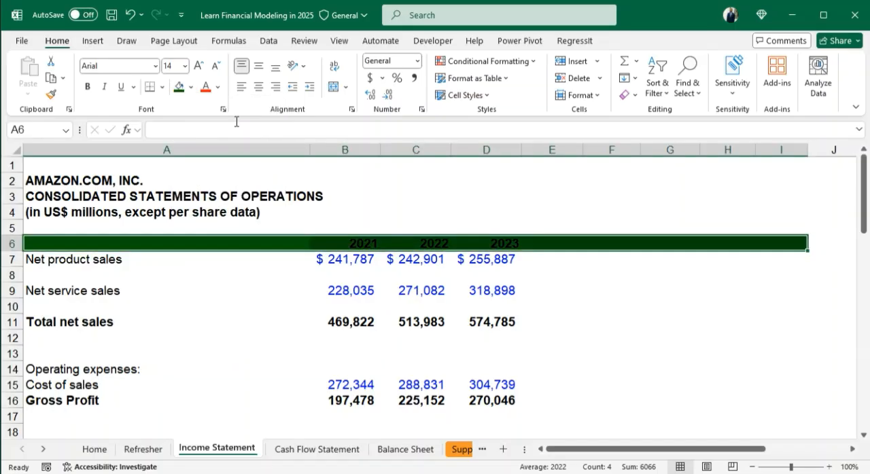
left_click(217, 87)
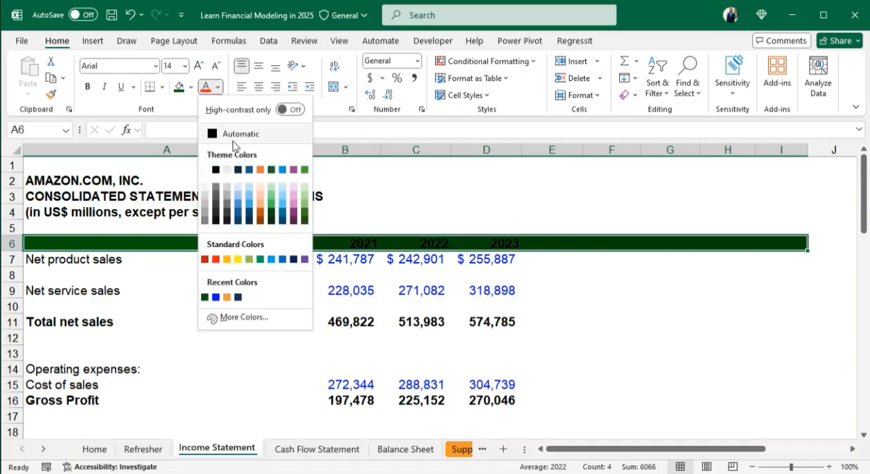
left_click(204, 169)
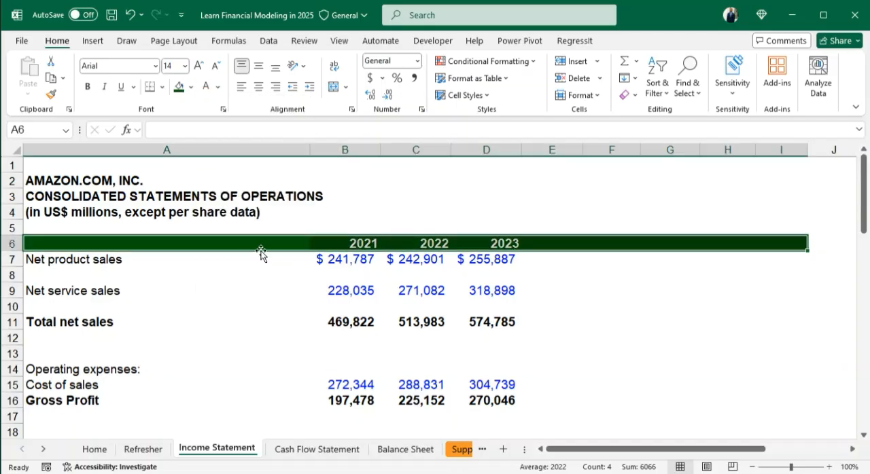
- Enter the formula =D6+1 in E6 to generate the year following 2023
left_click(552, 244)
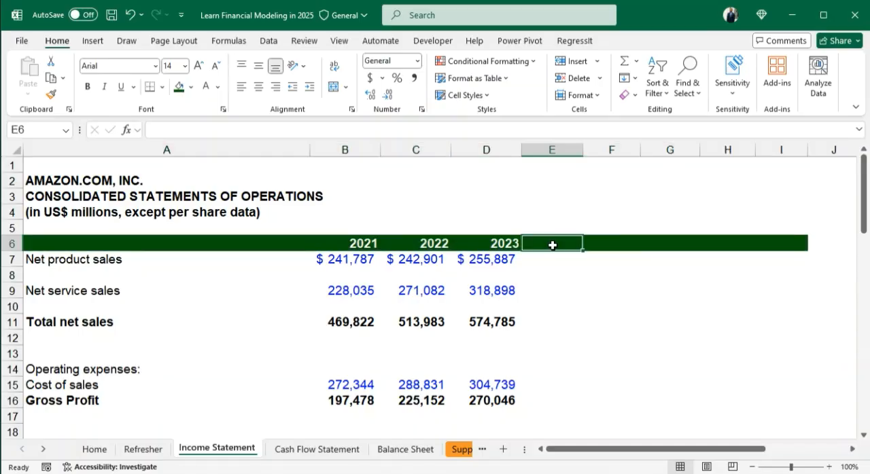
type("=")
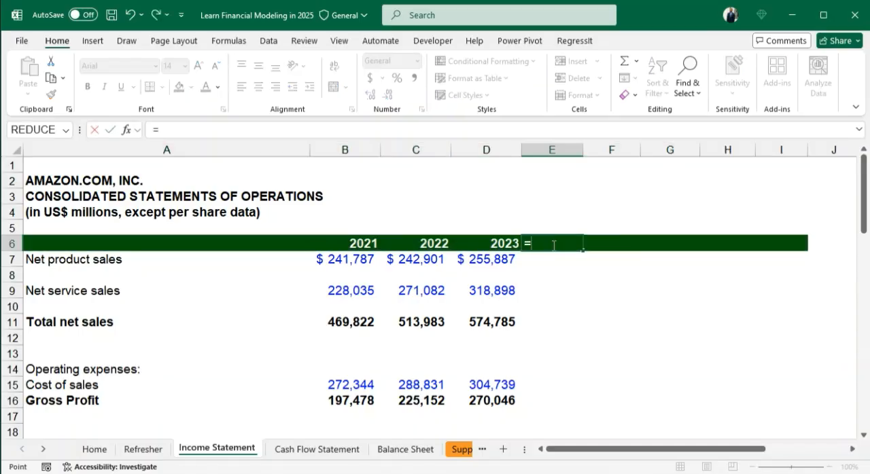
key("Left")
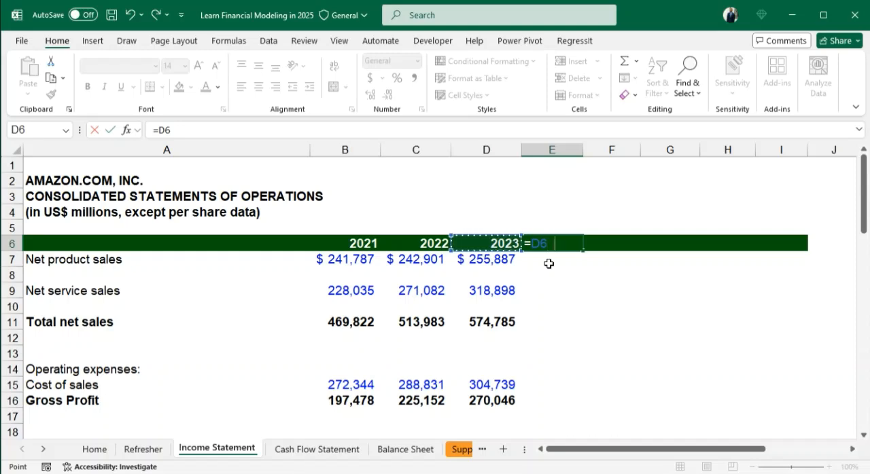
type("+1")
key("ctrl+Return")
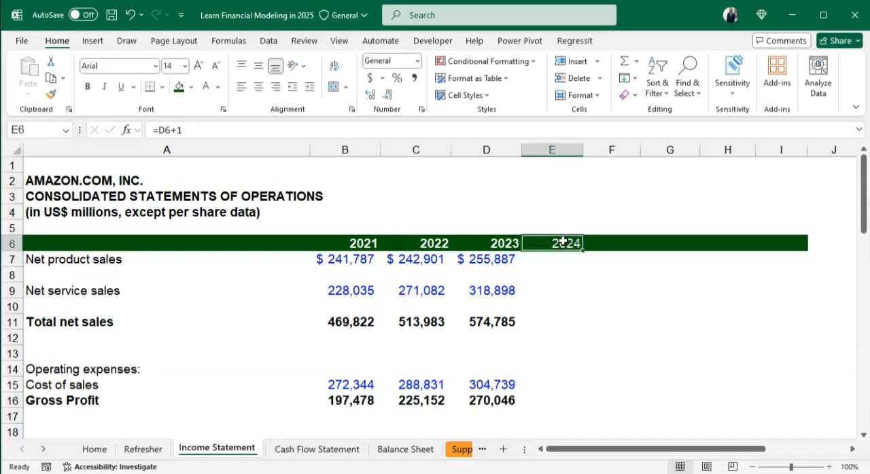
- Fill the year formula from E6 across through I6 to extend the header to 2028
key("shift+Right")
key("shift+Right")
key("shift+Right")
key("shift+Right")
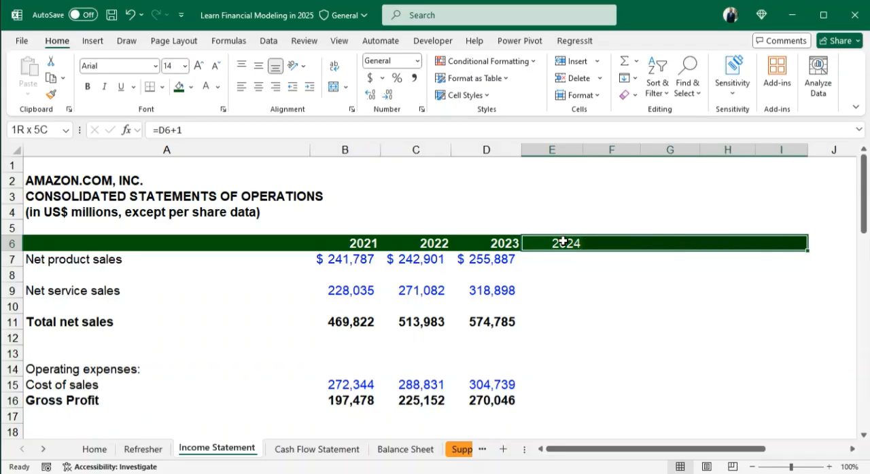
key("ctrl+r")
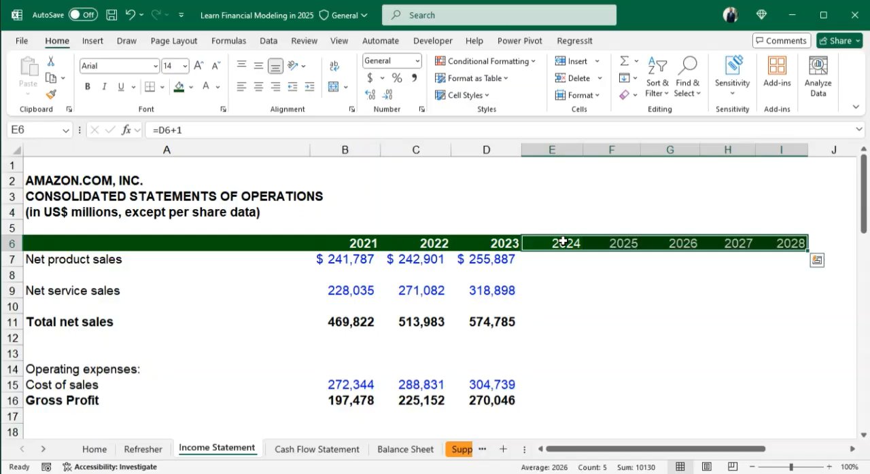
left_click(781, 271)
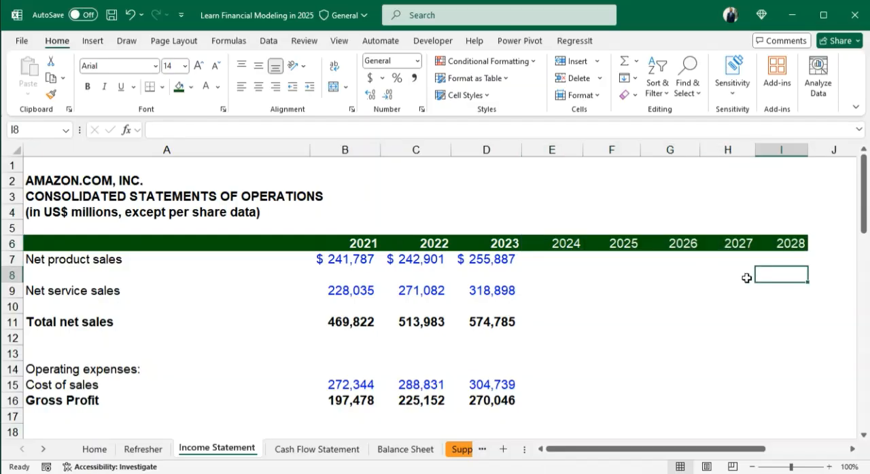
- Make the projected year headings in E6 to I6 bold
left_click_drag(554, 242, 781, 242)
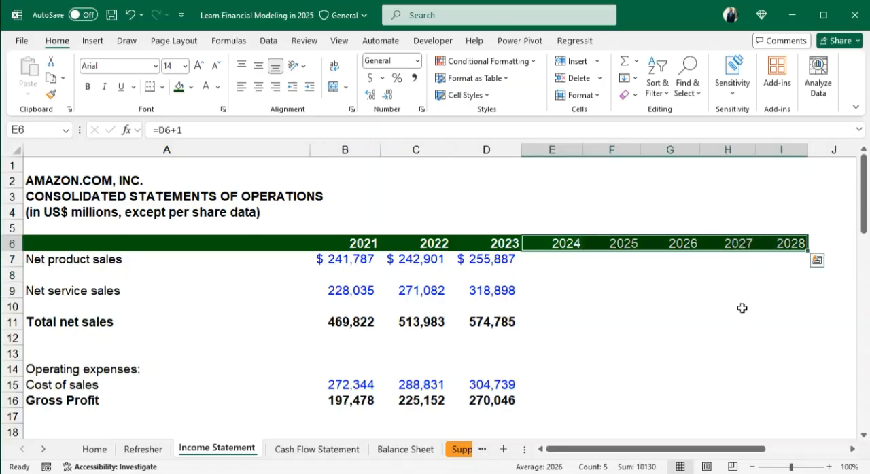
key("ctrl+b")
left_click(726, 306)
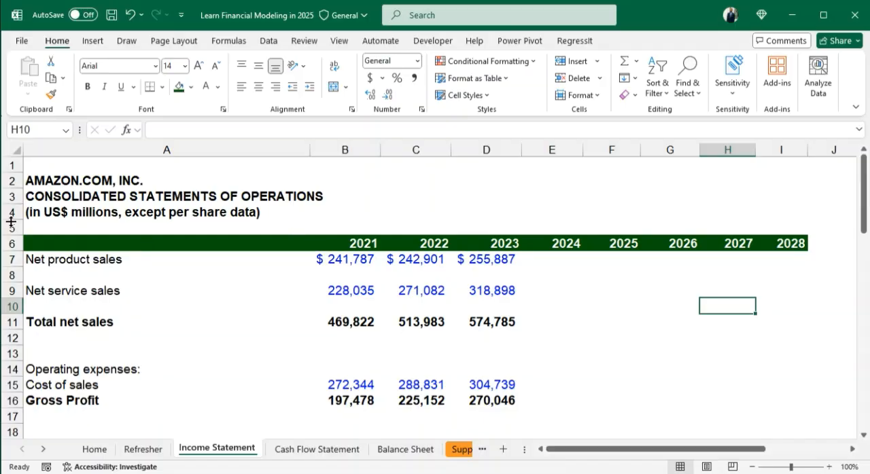
- Examine the blank rows below net product sales and net service sales, and the Total net sales row
key("Home")
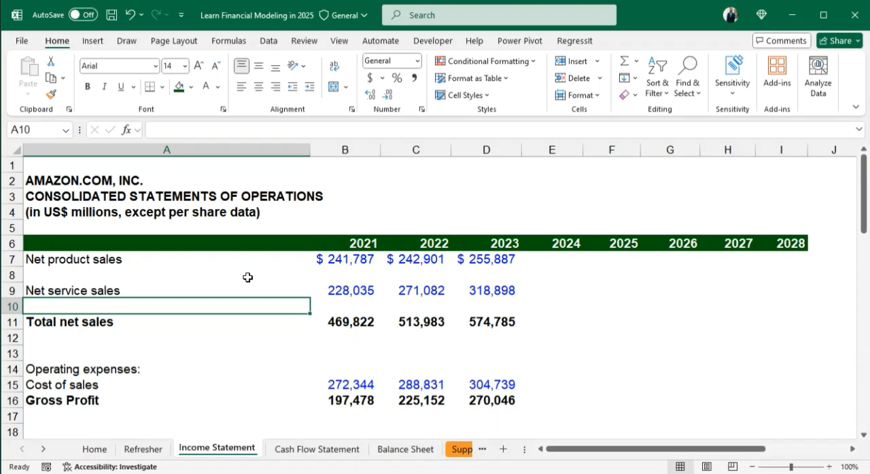
left_click(82, 279)
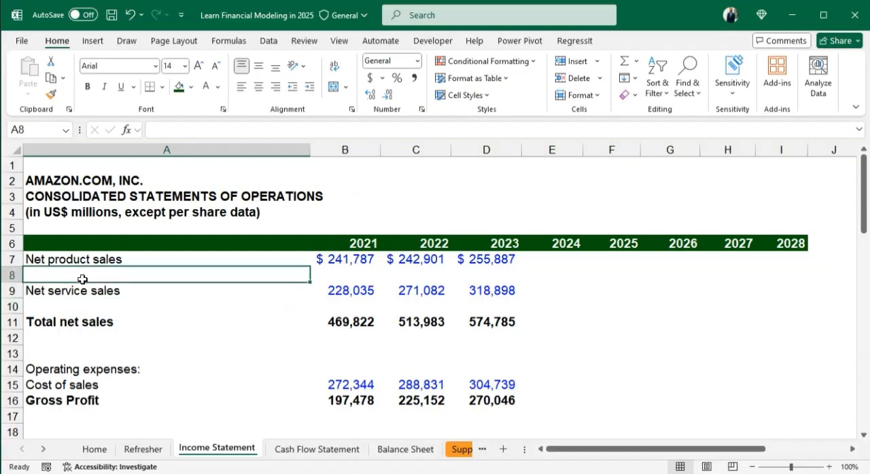
left_click(122, 304)
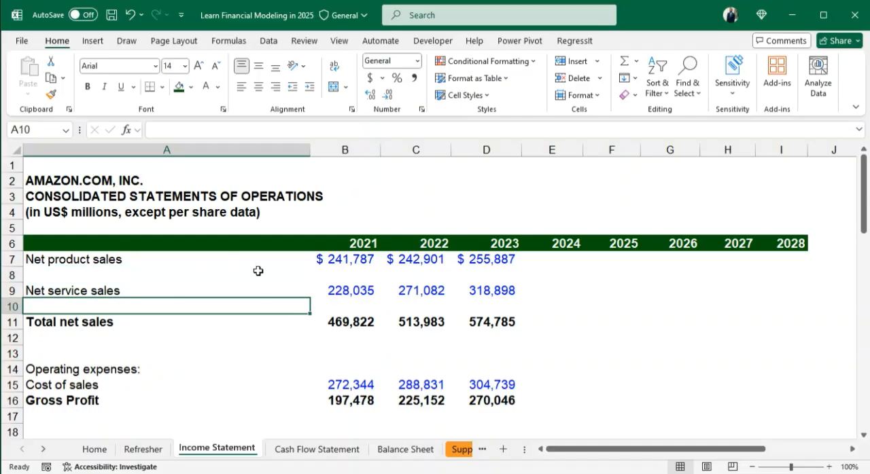
left_click_drag(102, 279, 512, 276)
left_click(241, 304)
left_click_drag(241, 305, 479, 301)
left_click_drag(87, 322, 513, 325)
left_click(538, 329)
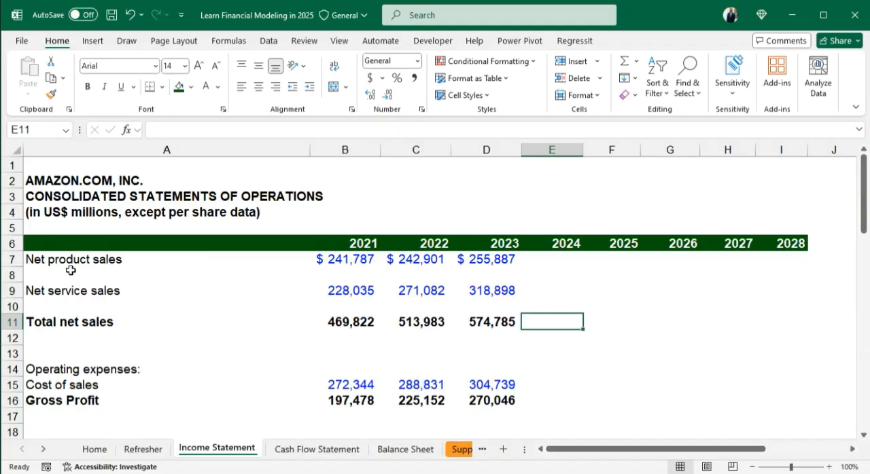
left_click(107, 276)
left_click(92, 306)
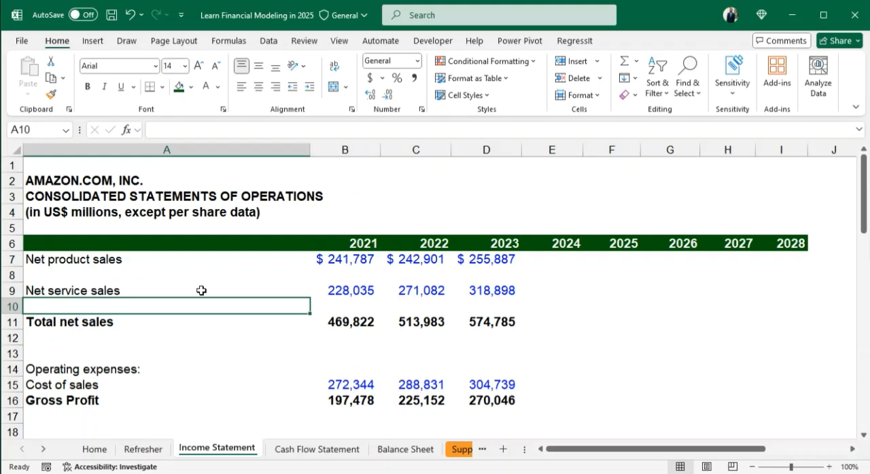
- Label cell A8, beneath Net product sales, as "Y/Y Growth rate"
key("Up")
key("Up")
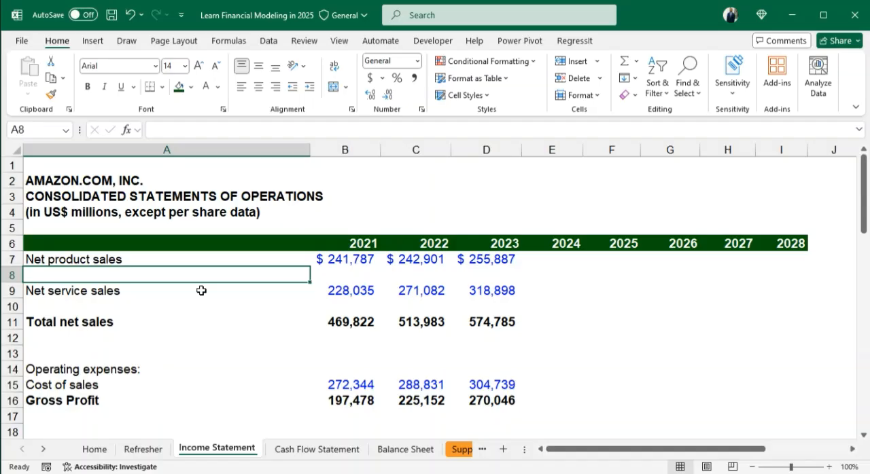
type("Y")
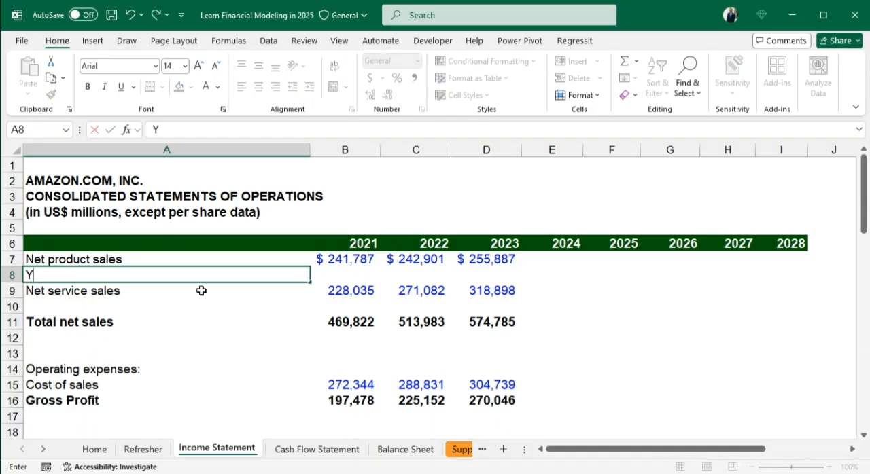
type("/Y Grpw")
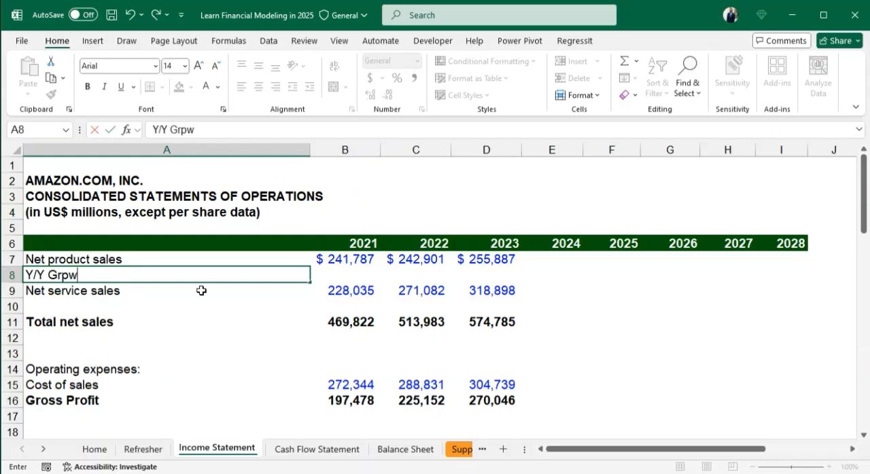
key("BackSpace")
key("BackSpace")
type("owth rate")
key("Return")
- Add the label "Y/Y Growth rate" in A10, beneath Net service sales
key("Down")
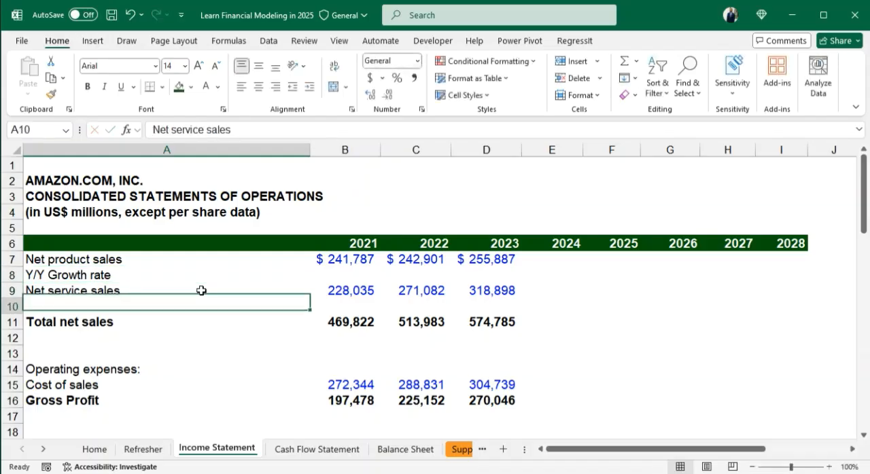
type("Y/Y Growth rate")
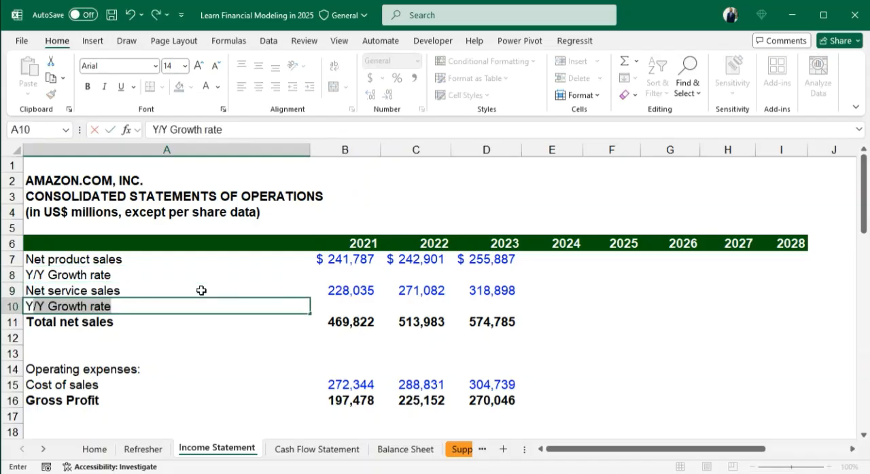
key("Return")
- Enter the label "Y/Y Net Sales Growth rate" in A12, beneath Total net sales
key("Down")
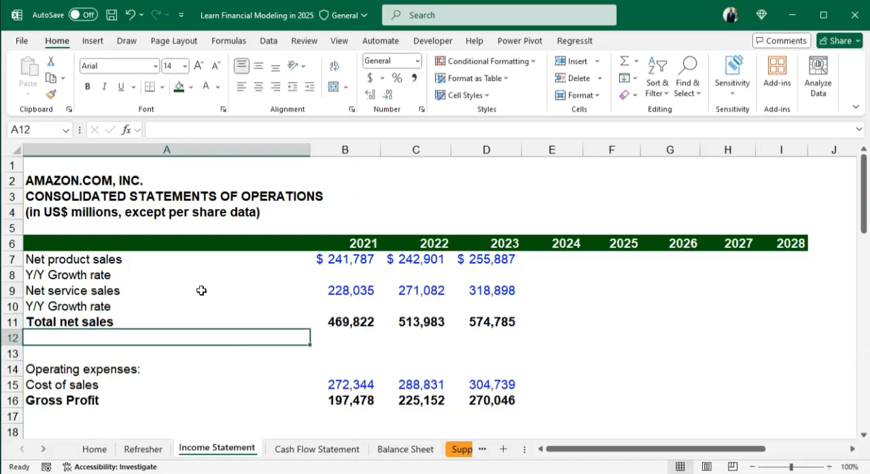
type("Y/Y")
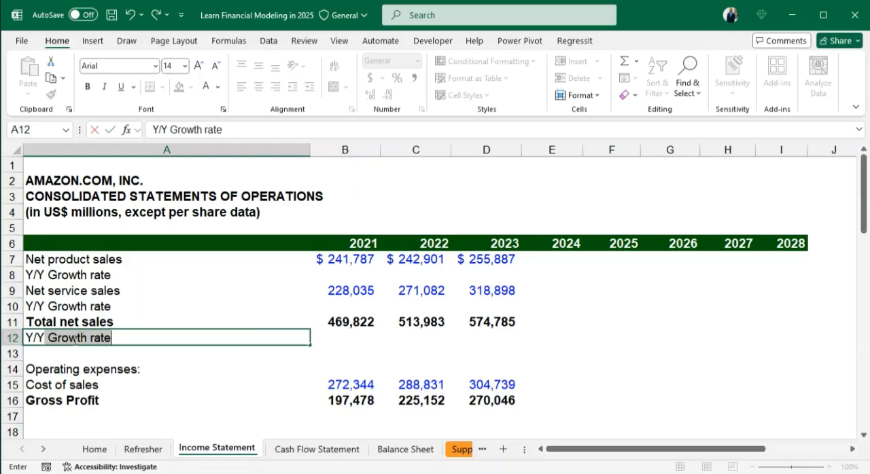
left_click(47, 338)
type("Ne")
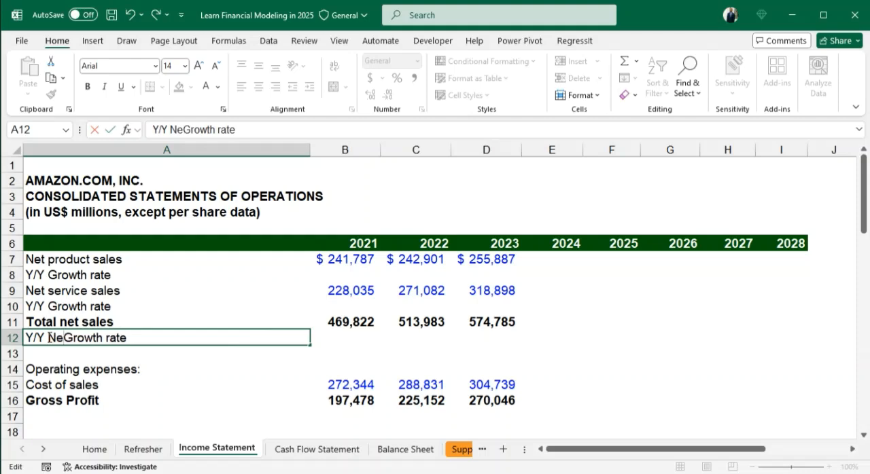
type("t Sales")
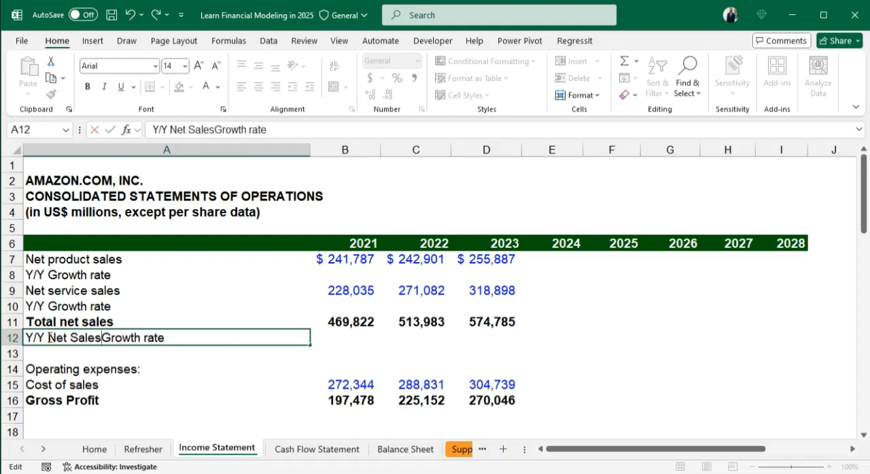
key("Return")
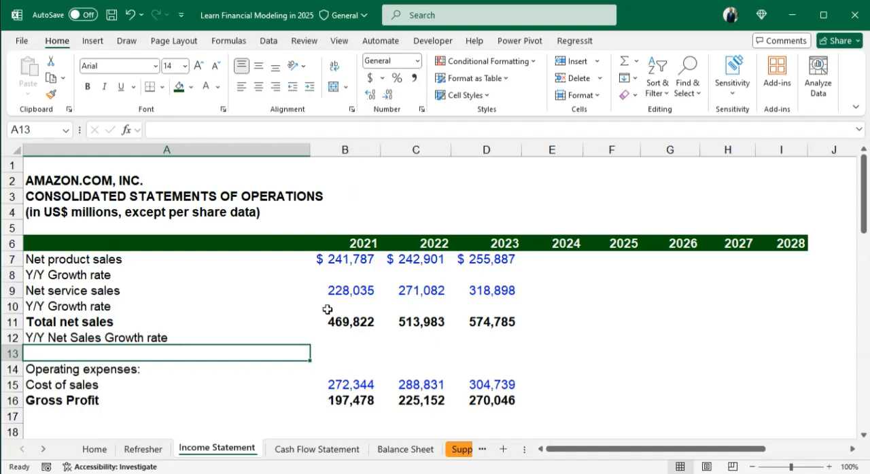
- Italicize and indent the growth rate labels in A8, A10 and A12 by one level
left_click(58, 274)
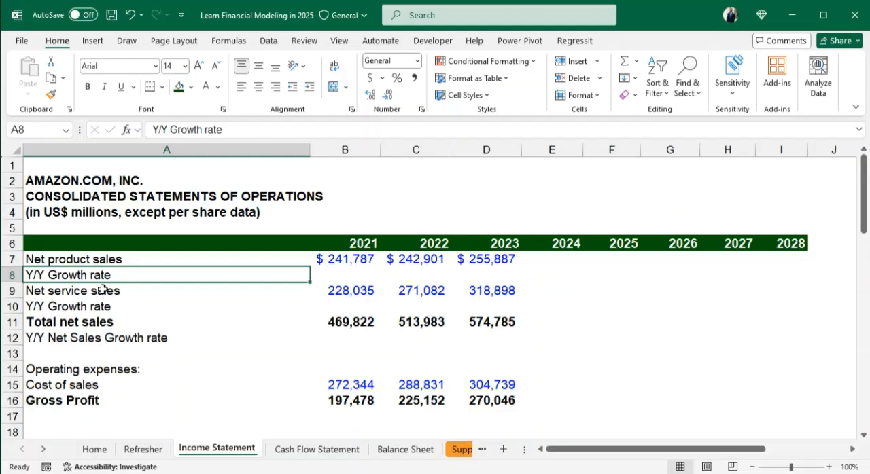
key("ctrl+i")
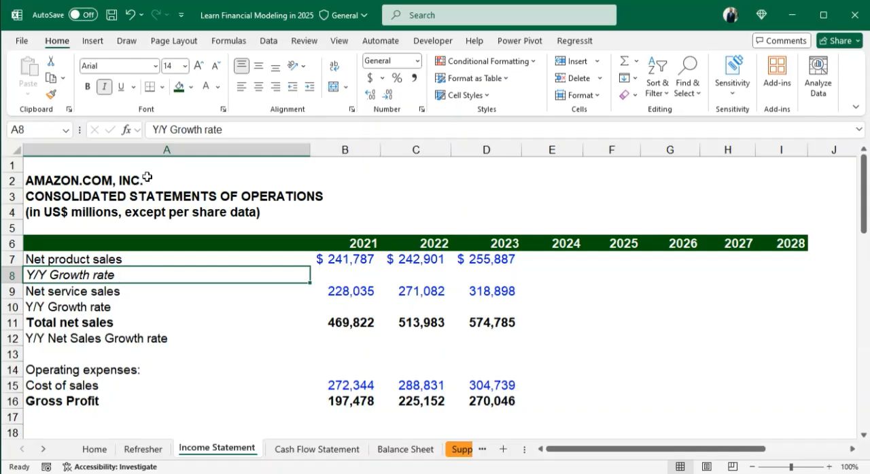
left_click(310, 87)
left_click(92, 311)
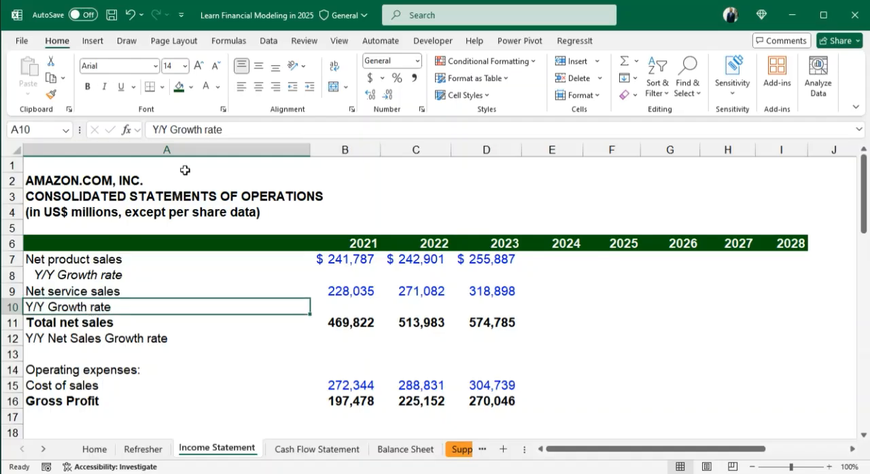
key("ctrl+i")
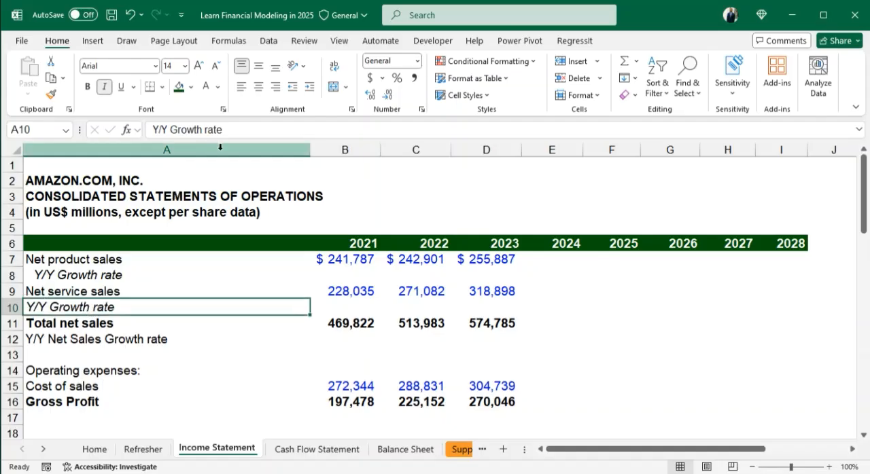
left_click(308, 94)
left_click(139, 342)
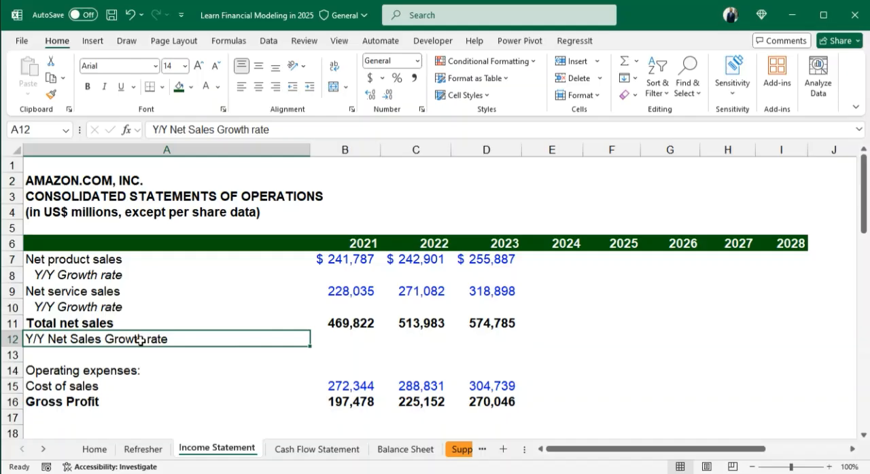
key("ctrl+i")
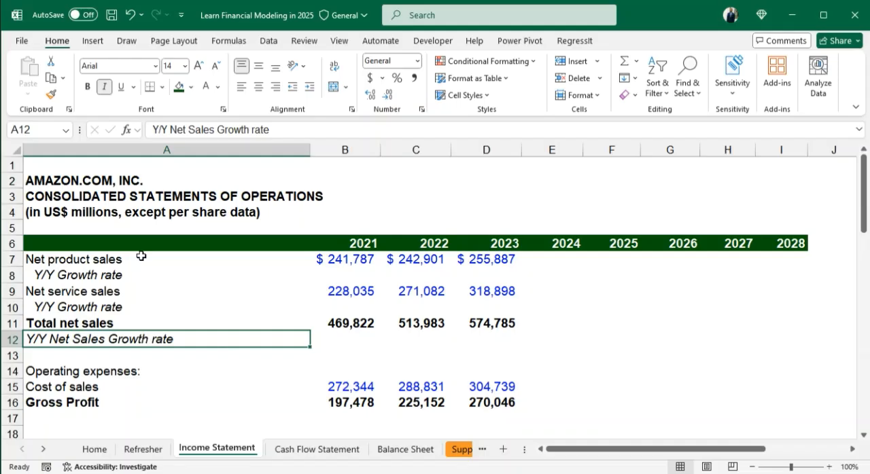
left_click(310, 86)
left_click(208, 383)
left_click(340, 275)
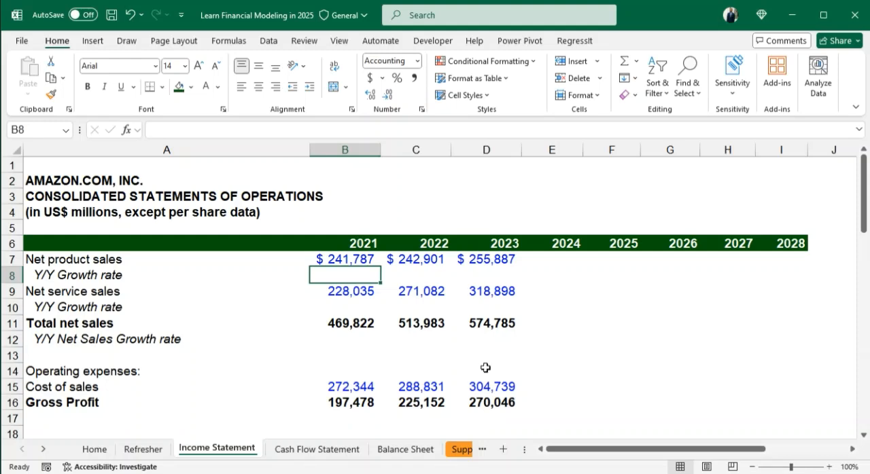
key("Right")
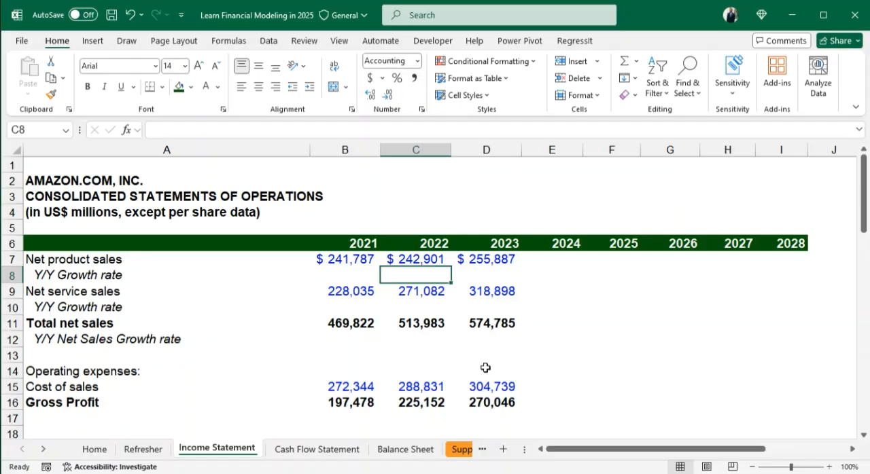
key("Left")
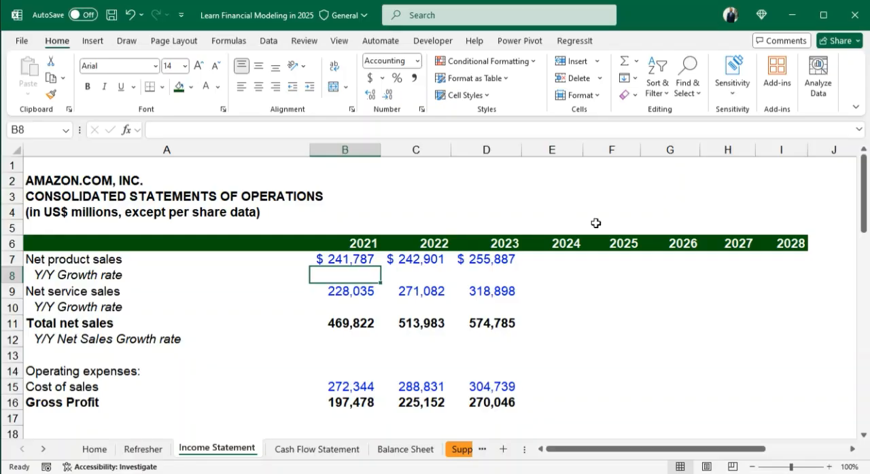
left_click_drag(340, 243, 787, 245)
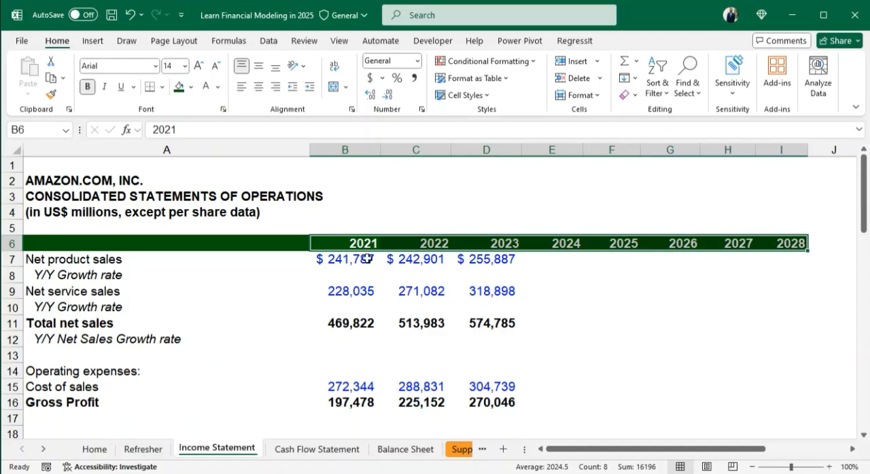
- Apply the custom number format 0"A" to the historical year headers 2021 to 2023 in B6:D6
left_click_drag(321, 242, 489, 243)
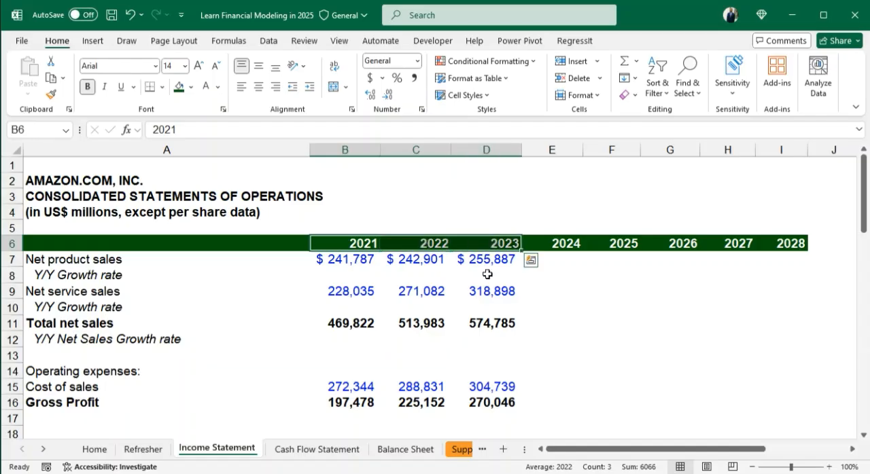
key("ctrl+1")
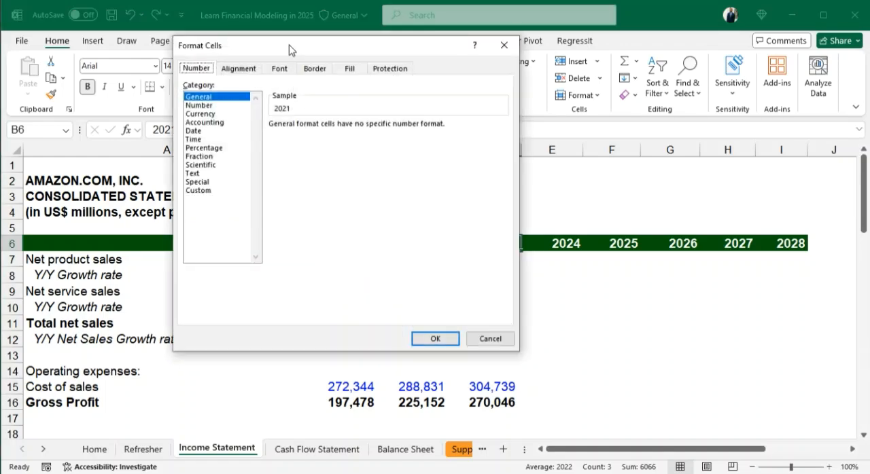
left_click_drag(288, 47, 380, 77)
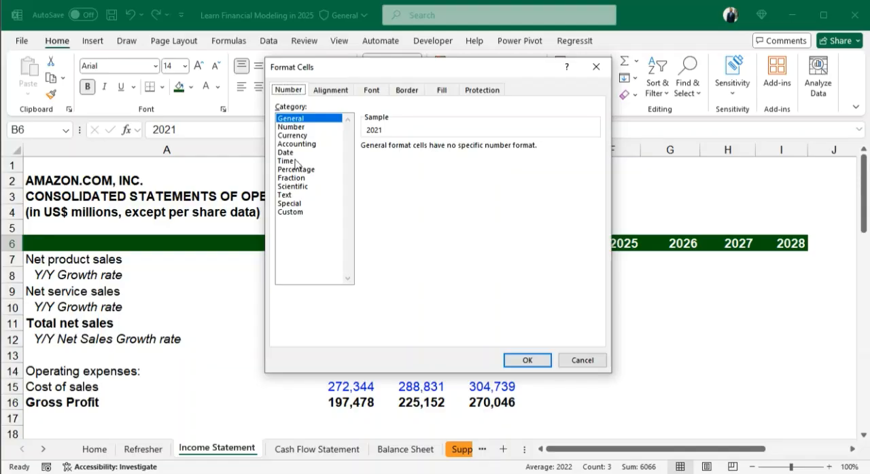
left_click(293, 213)
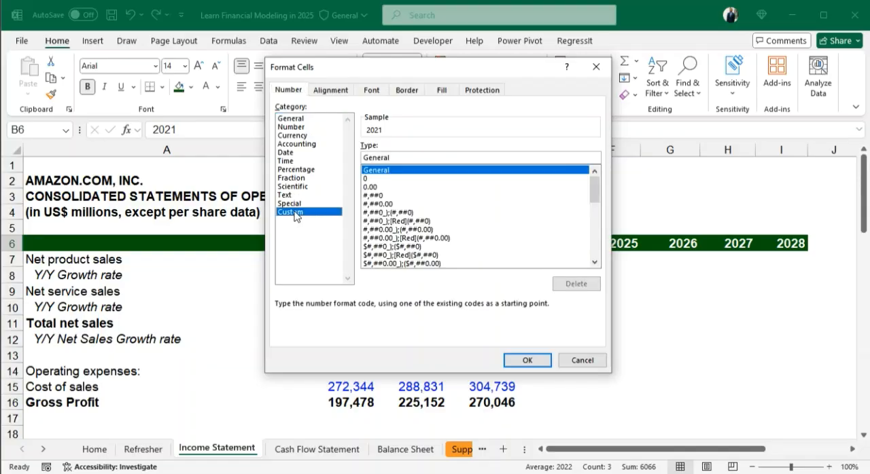
left_click(371, 178)
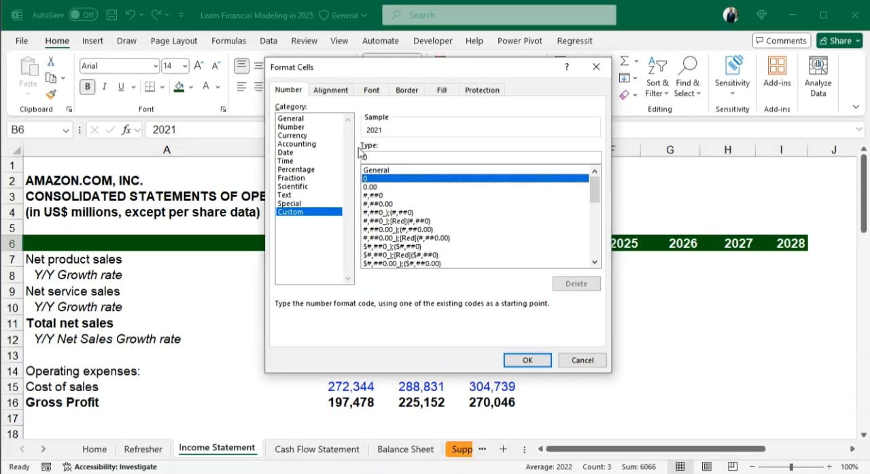
left_click(372, 158)
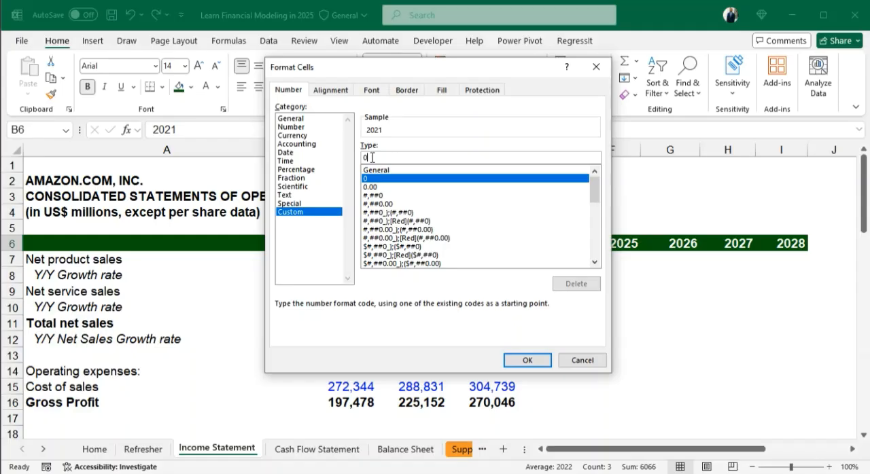
type("'")
key("BackSpace")
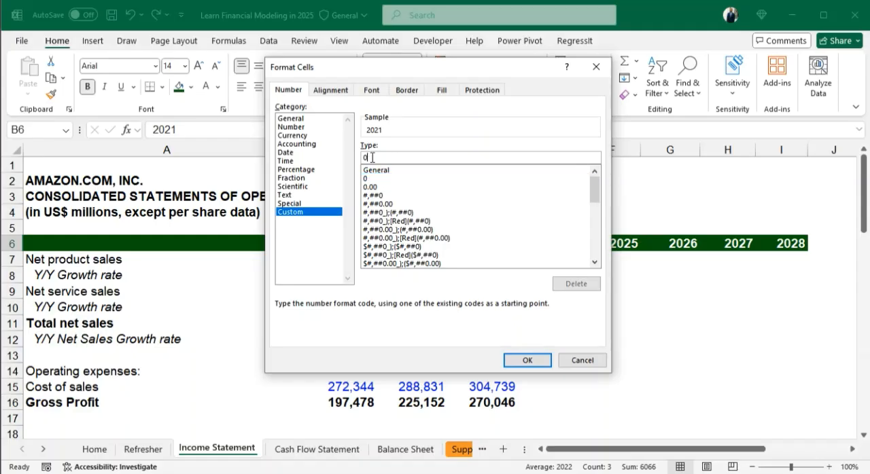
type("\"A\"")
left_click(514, 356)
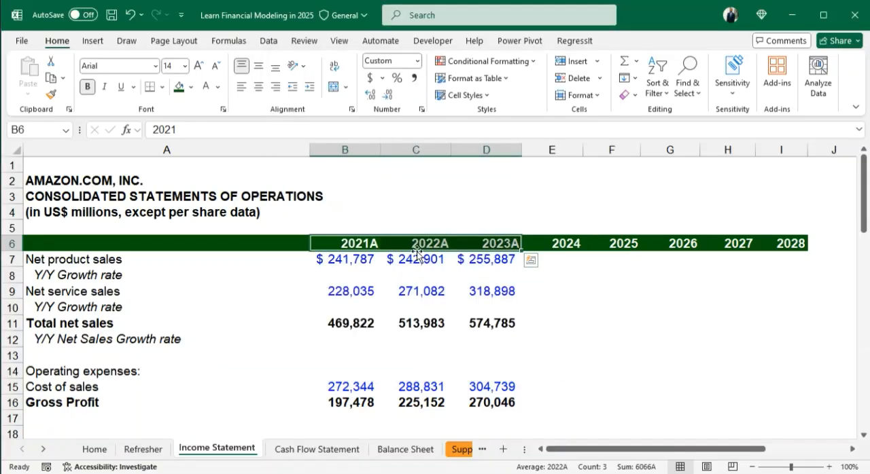
- Apply the custom number format 0"E" to the forecast year headers 2024 to 2028 in E6:I6
left_click_drag(347, 243, 499, 243)
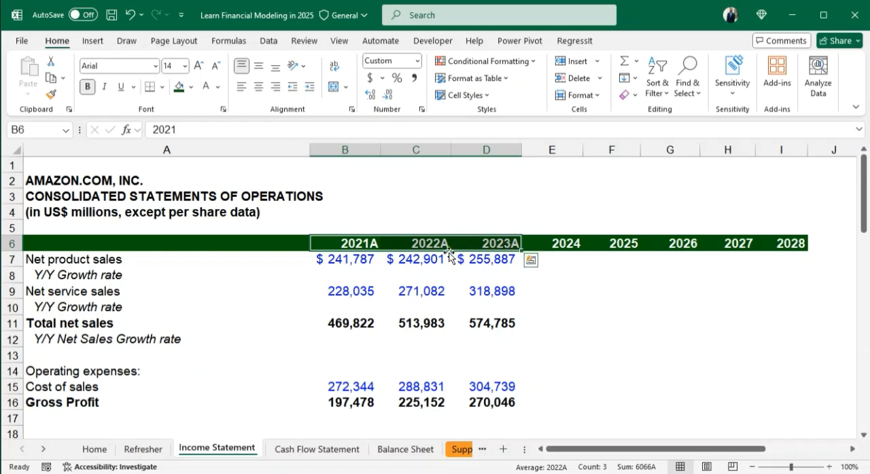
left_click_drag(353, 243, 505, 242)
left_click_drag(359, 243, 771, 246)
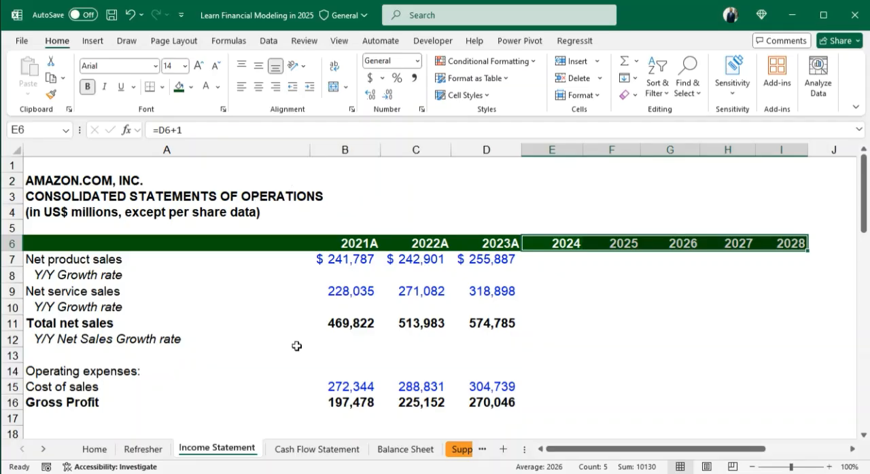
key("ctrl+1")
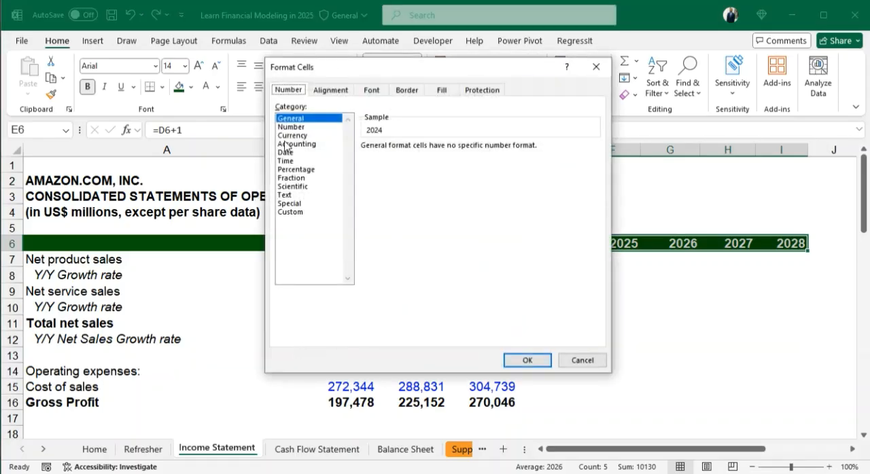
left_click(306, 212)
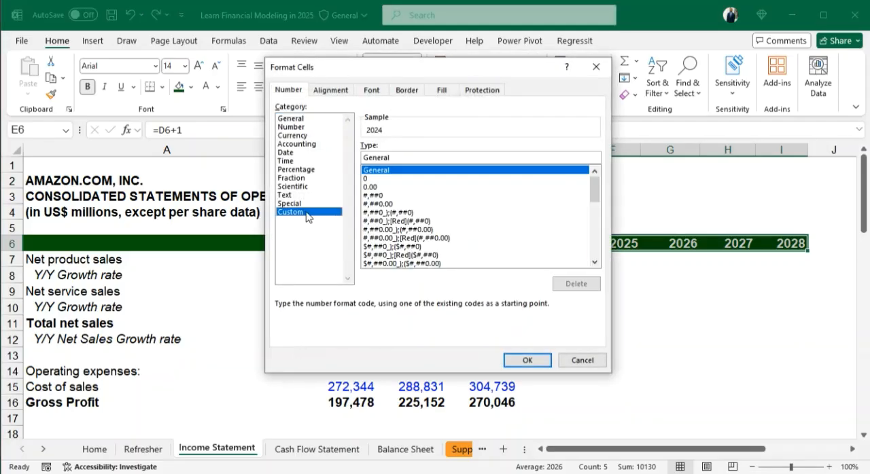
left_click(378, 179)
left_click(369, 157)
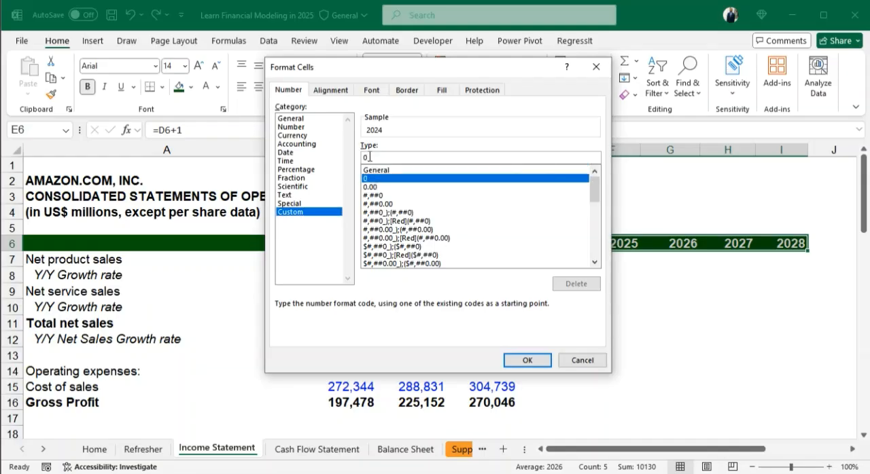
type("\"")
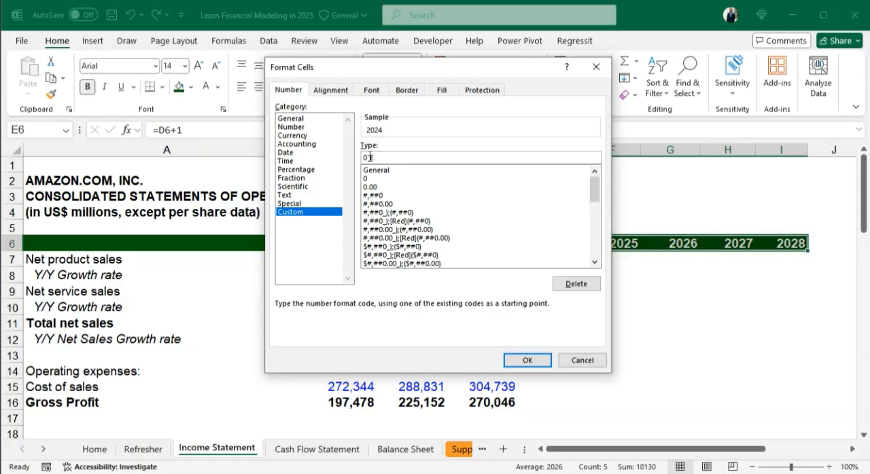
type("E\"")
left_click(536, 363)
left_click(626, 260)
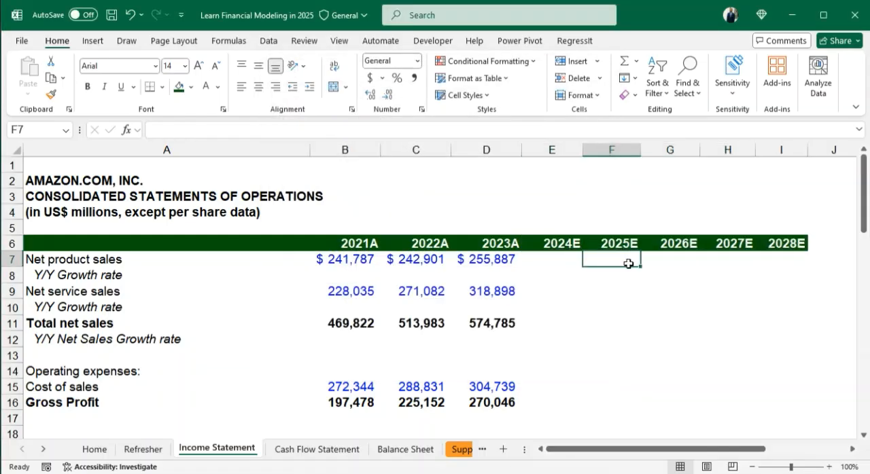
left_click(780, 242)
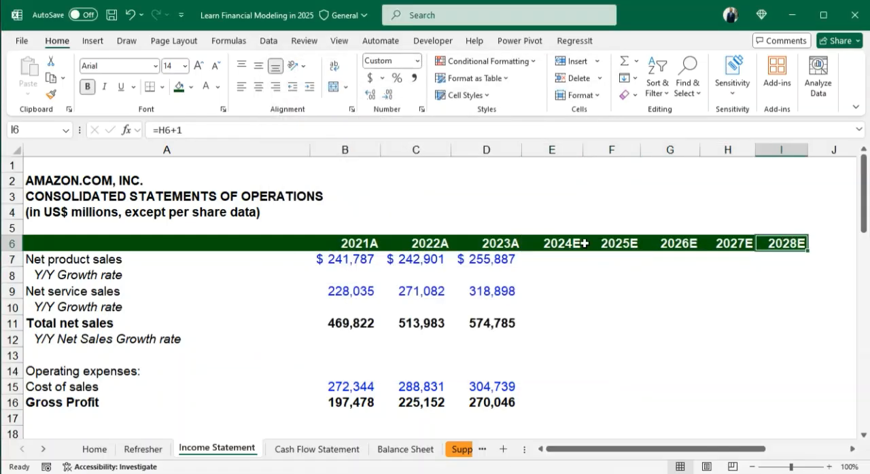
left_click(352, 226)
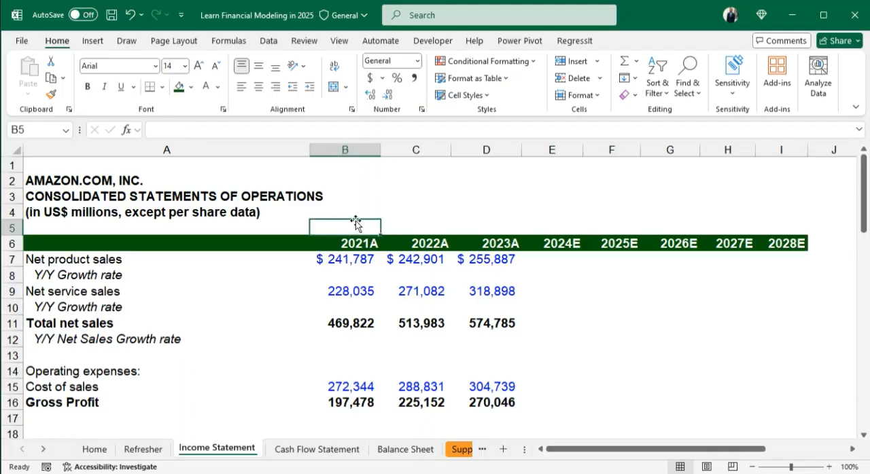
- Fill the actual year header cells B6:D6 with red
left_click_drag(346, 242, 476, 244)
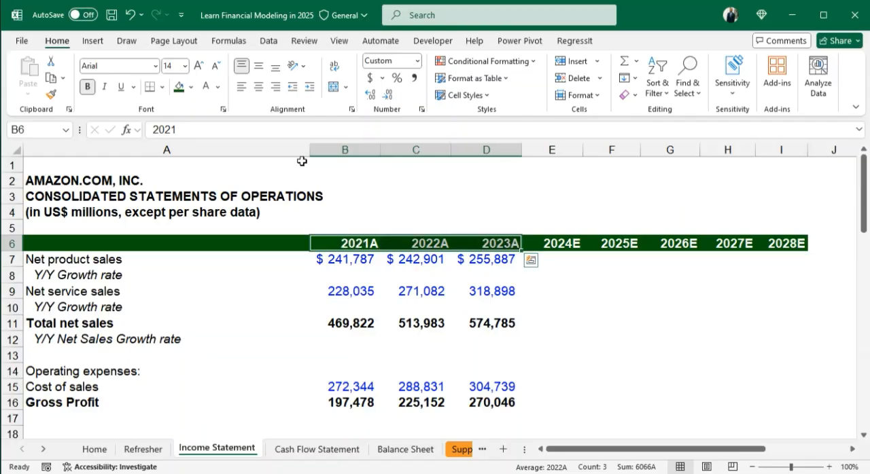
left_click(191, 87)
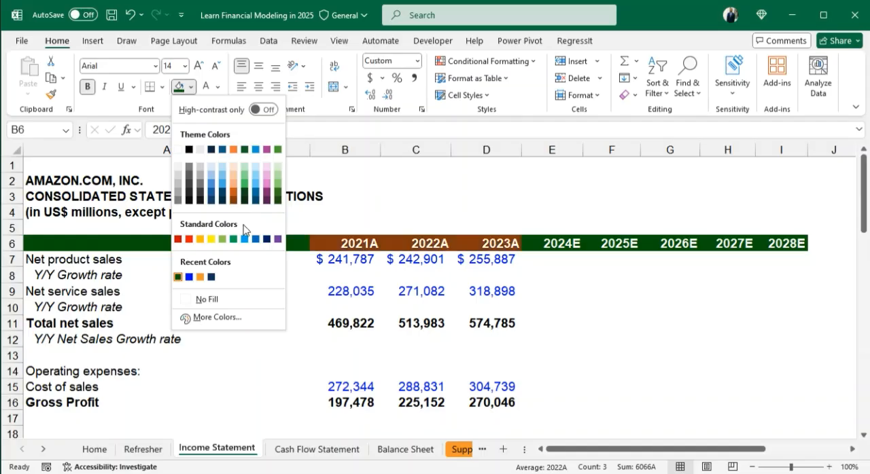
left_click(177, 239)
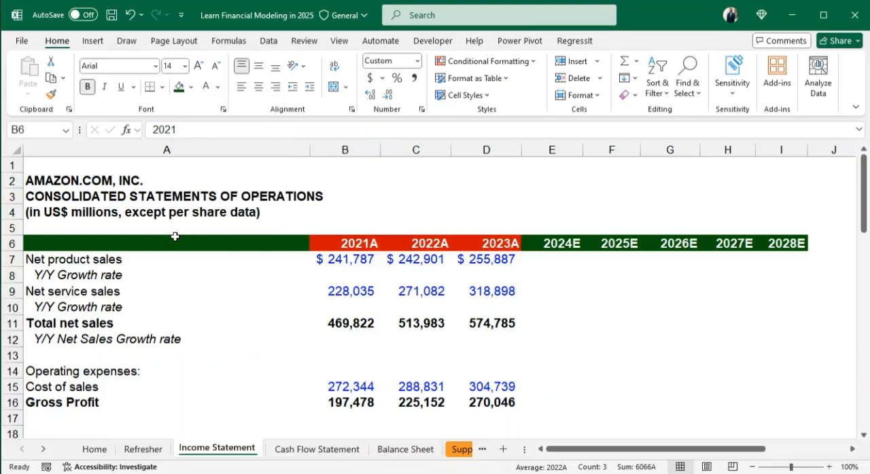
left_click(564, 309)
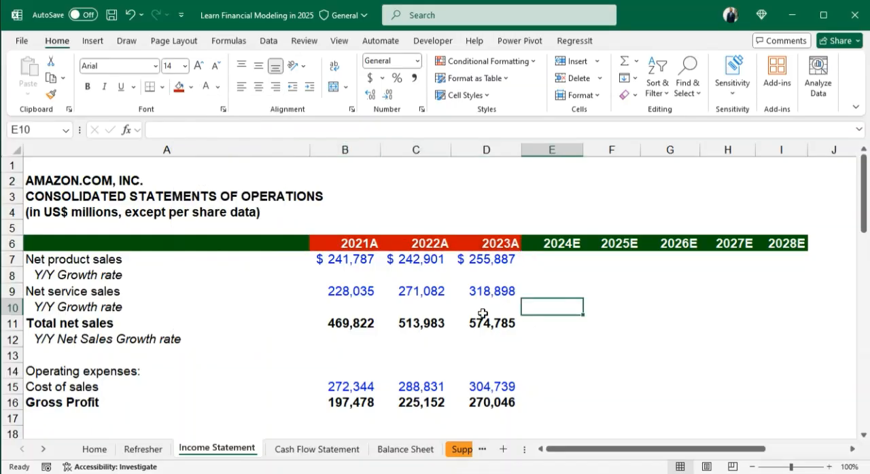
left_click_drag(555, 243, 771, 243)
left_click(720, 276)
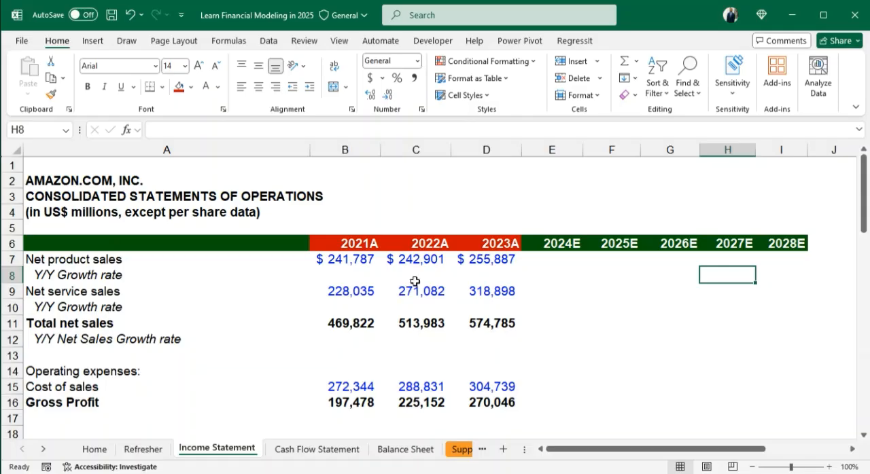
left_click(353, 276)
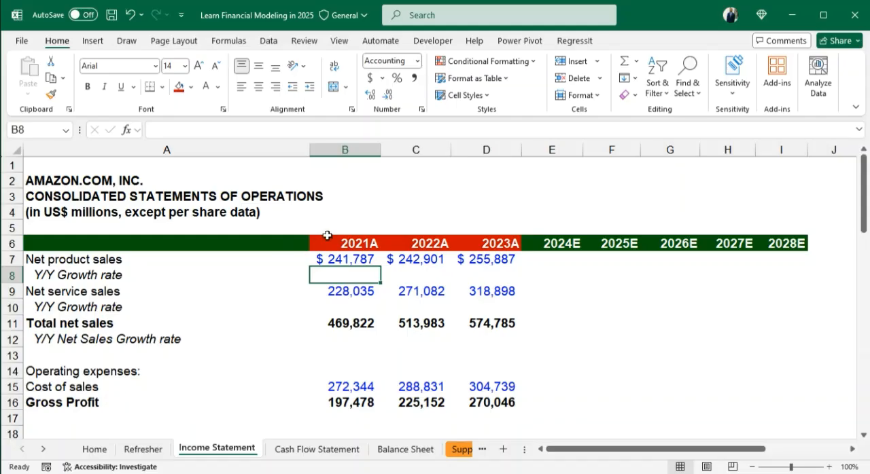
- Enter the 2022 net product sales growth formula =C7/B7-1 in C8
left_click(429, 275)
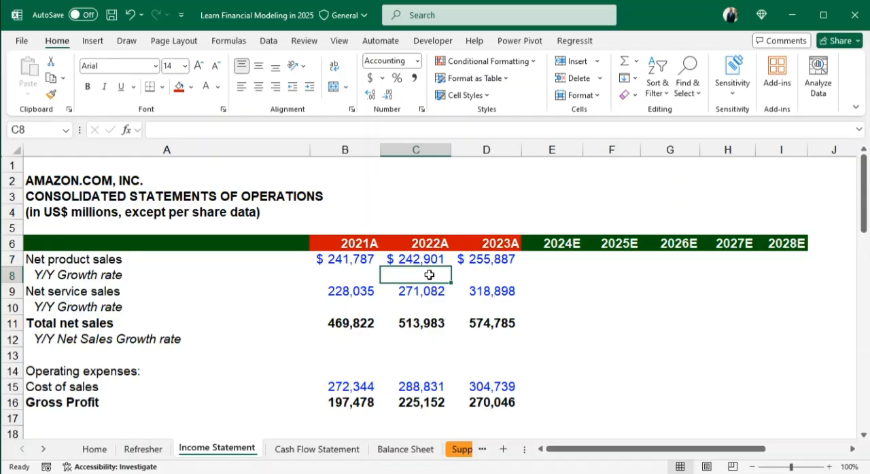
type("=")
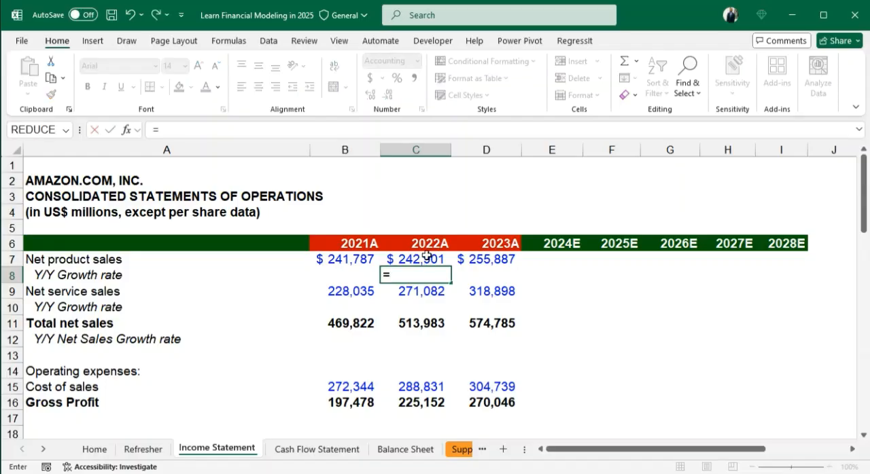
left_click(423, 260)
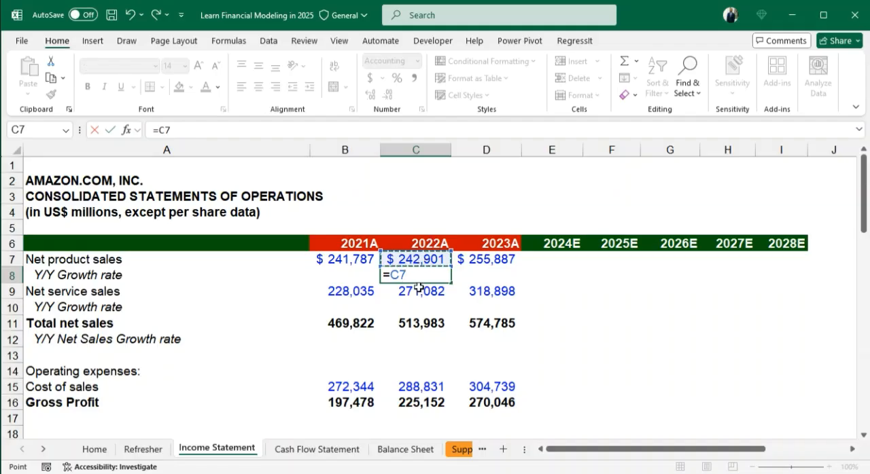
type("/")
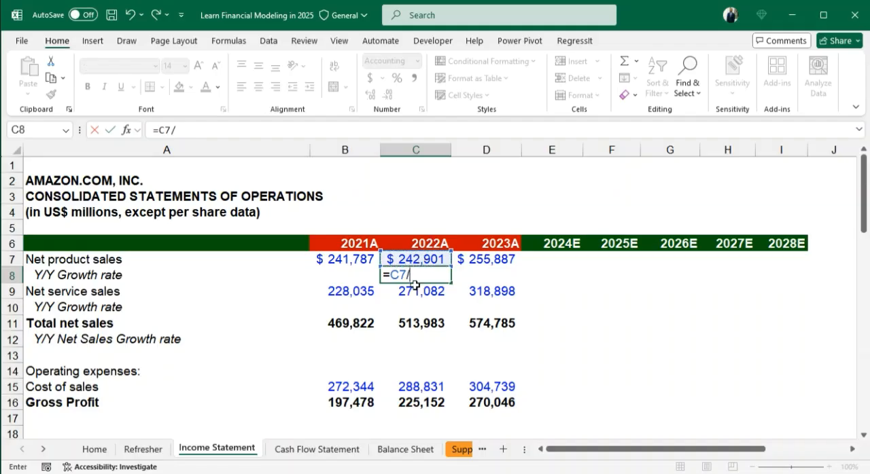
left_click(340, 260)
type("-")
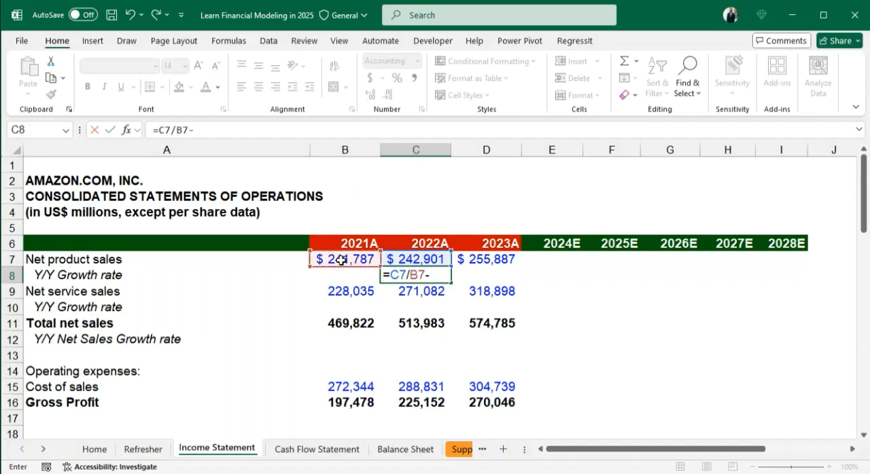
type("1")
key("Return")
- Format the net product sales growth rate in C8 as a percentage with one decimal place
key("Up")
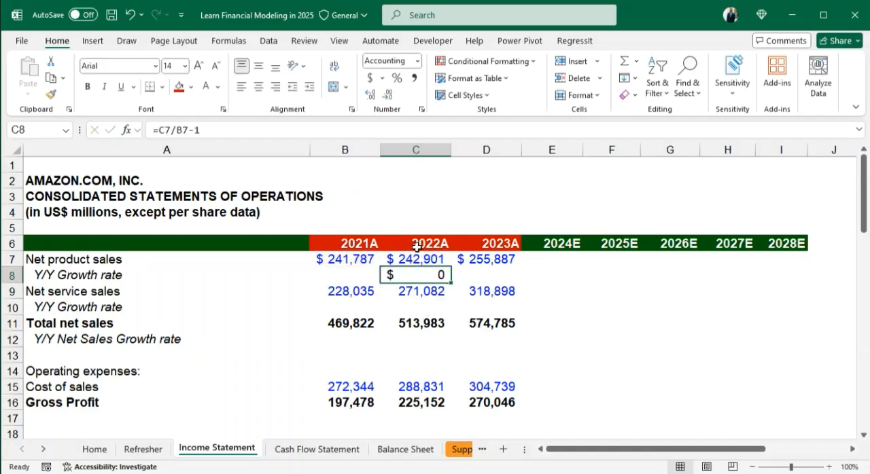
left_click(395, 79)
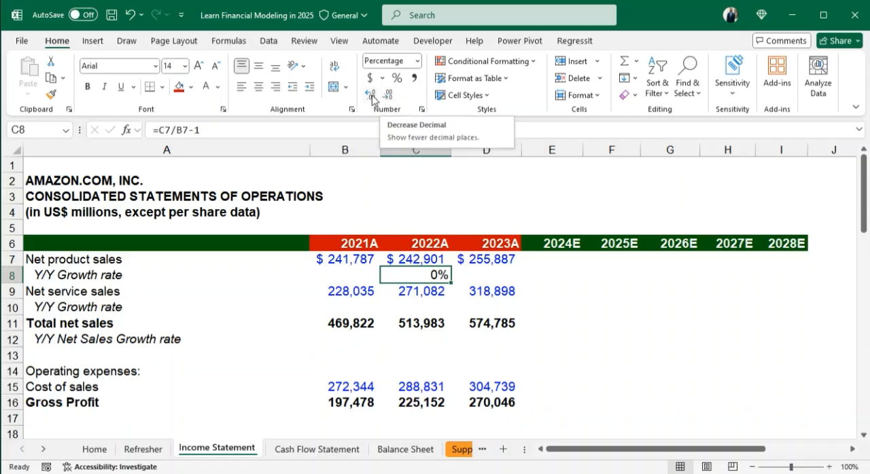
left_click(372, 96)
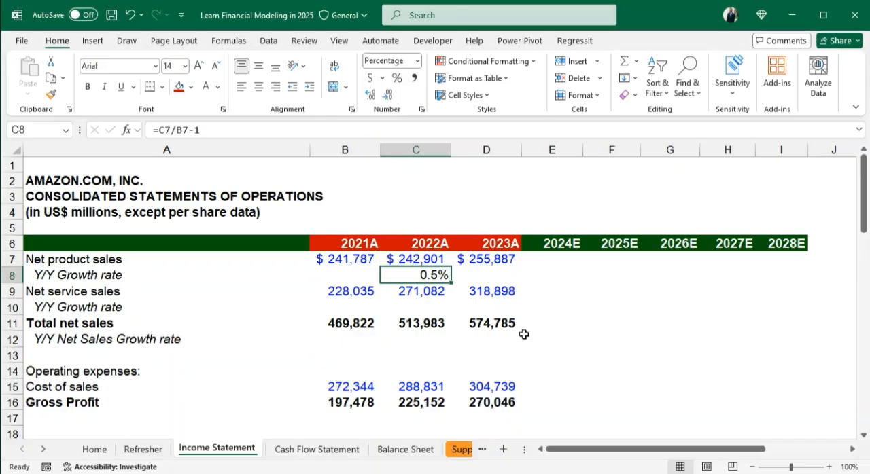
- Calculate 2022 net service sales growth in C10 with =C9/B9-1, formatted as a percentage with one decimal place
left_click(418, 301)
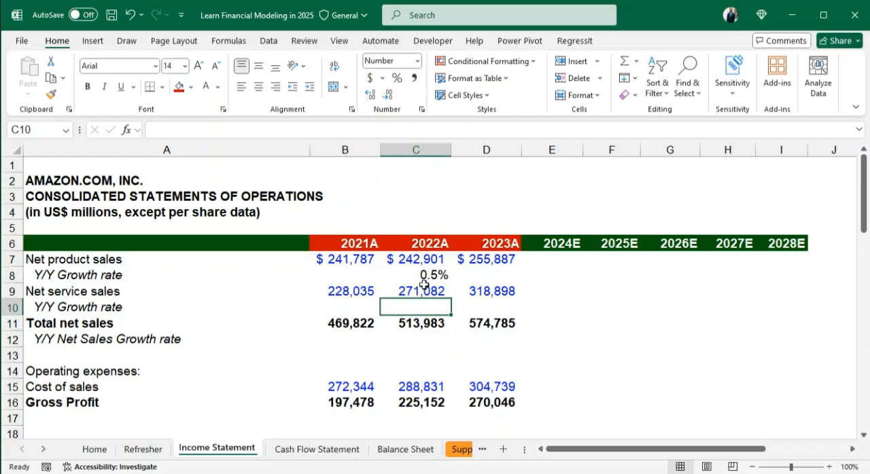
type("=")
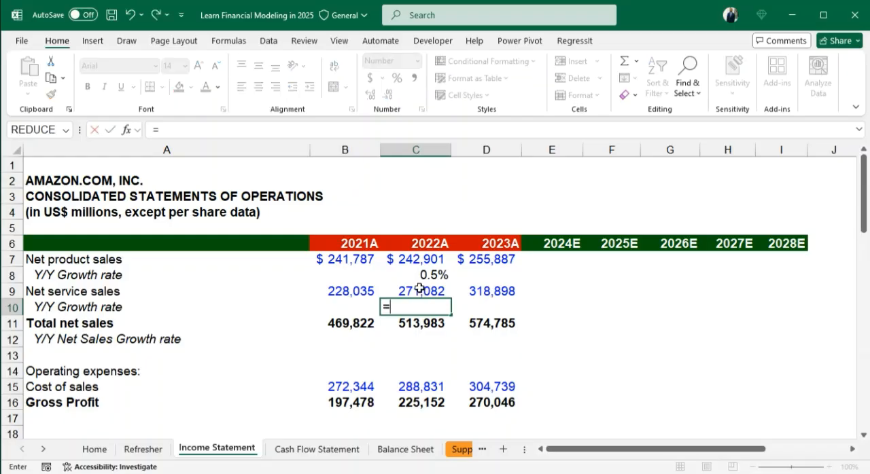
left_click(422, 292)
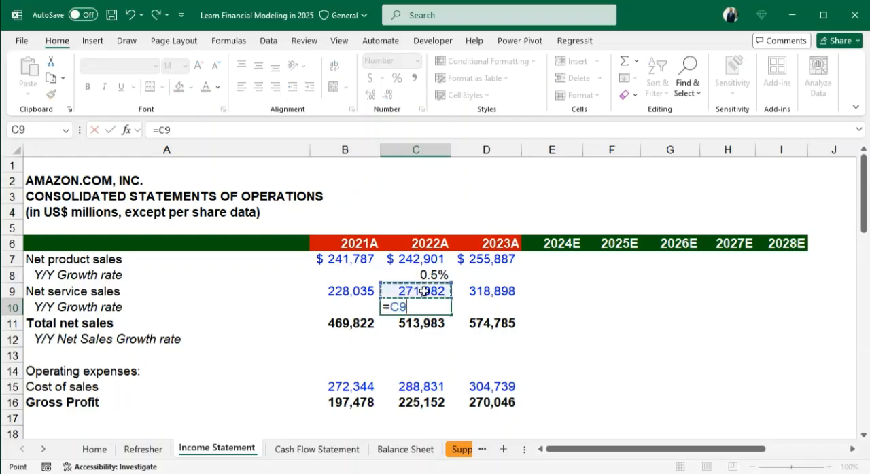
type("/")
left_click(362, 291)
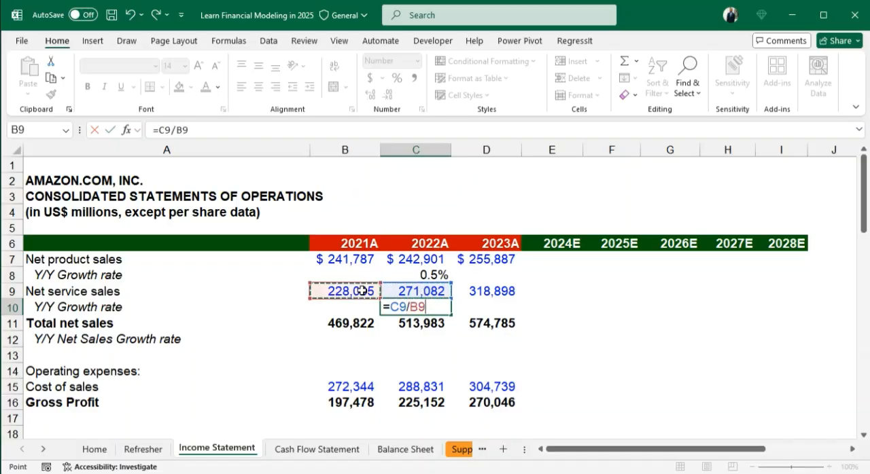
type("-")
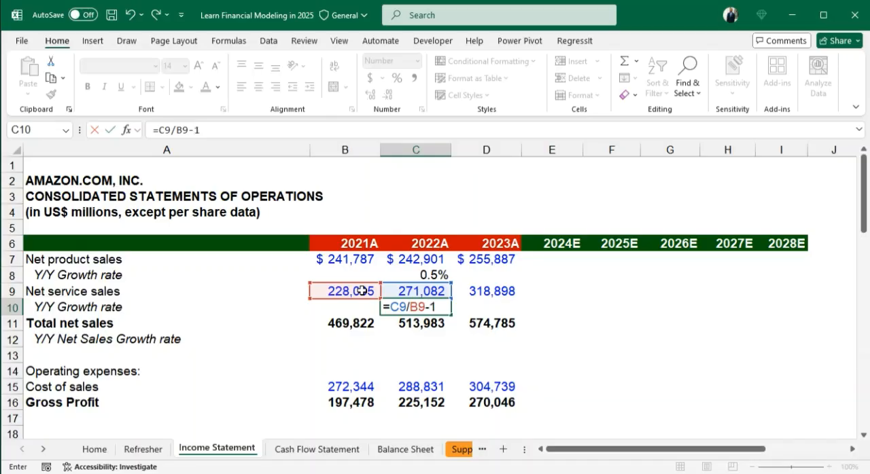
type("1")
key("ctrl+Return")
left_click(397, 78)
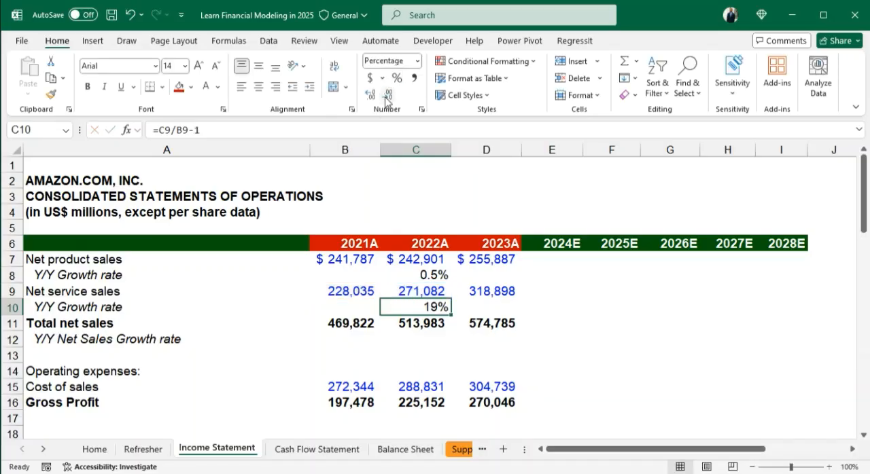
left_click(374, 98)
- Enter the 2022 total net sales growth formula =C11/B11-1 in C12
left_click(425, 334)
type("=")
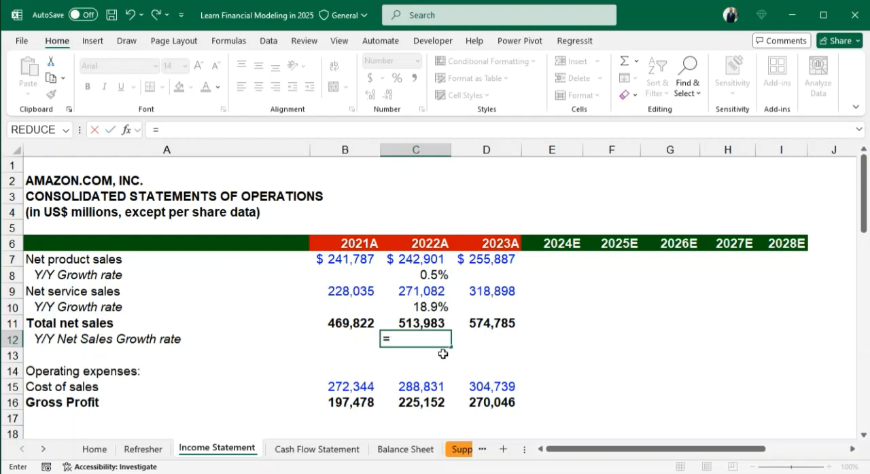
left_click(429, 320)
type("/")
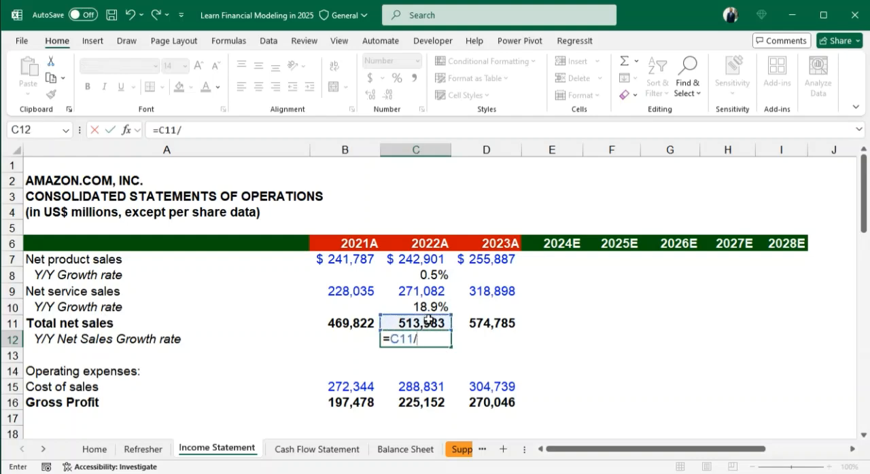
left_click(347, 325)
type("-")
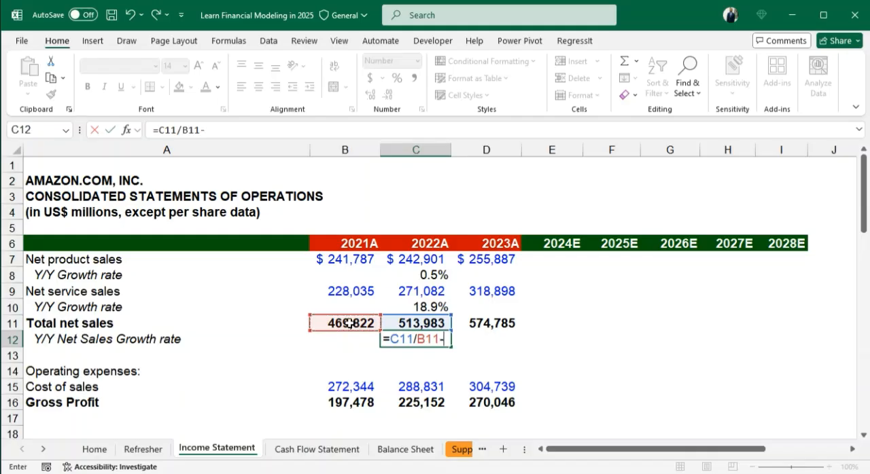
type("1")
key("Return")
- Format the total net sales growth rate in C12 as a percentage with one decimal place
left_click(404, 343)
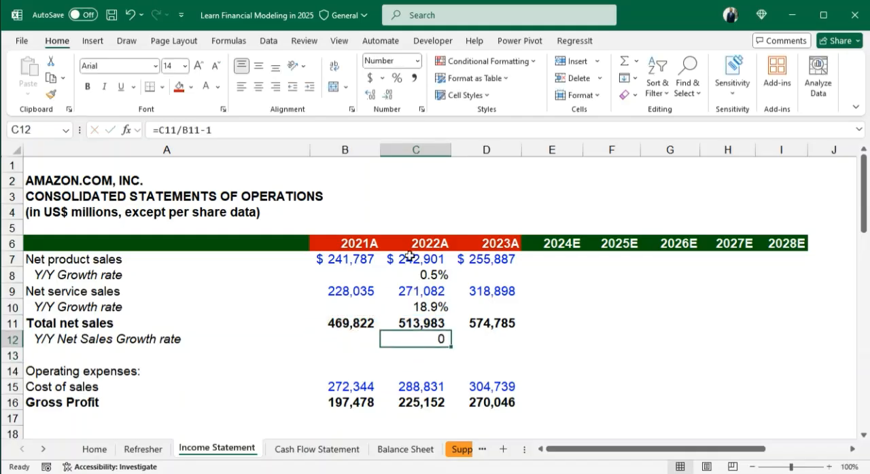
left_click(397, 80)
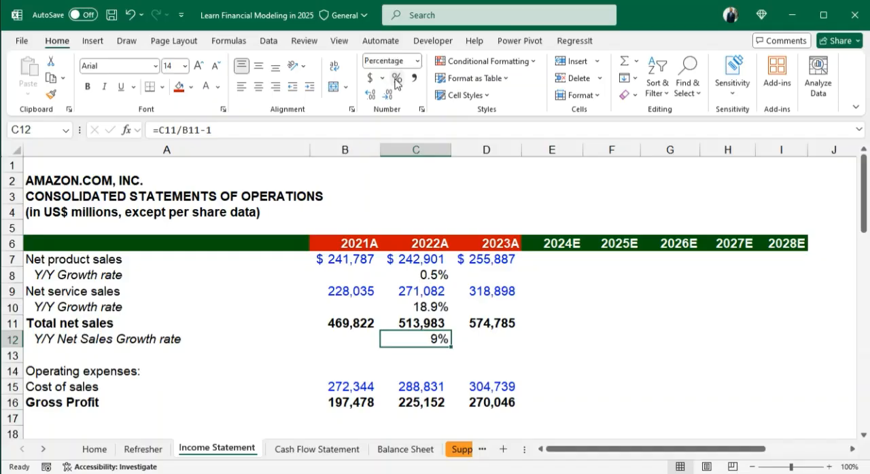
left_click(371, 96)
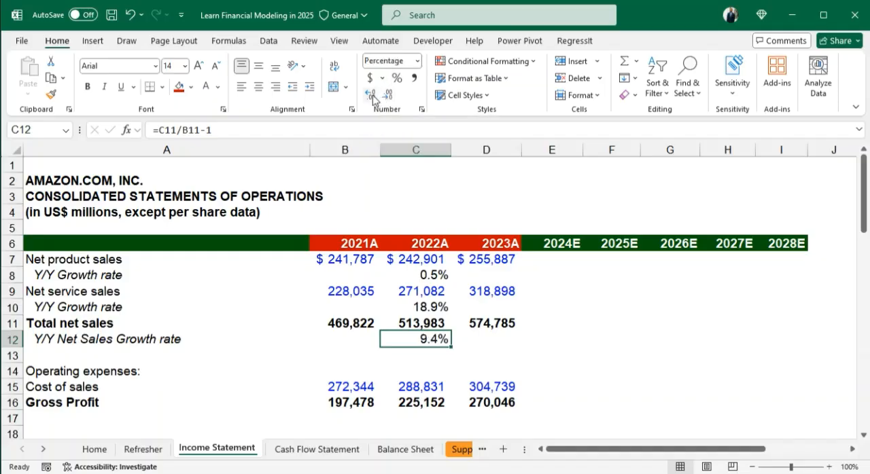
left_click(372, 98)
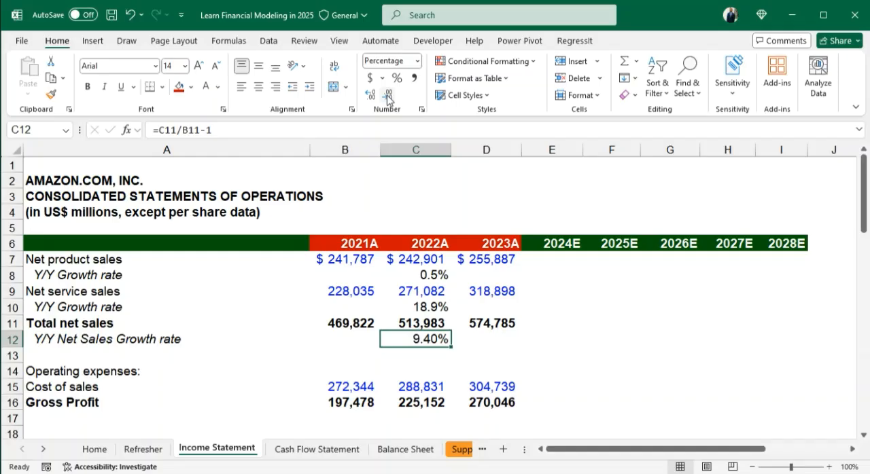
left_click(388, 97)
- Copy the growth rate formulas from C8, C10 and C12 across to the 2023 column in D8, D10 and D12
left_click(426, 275)
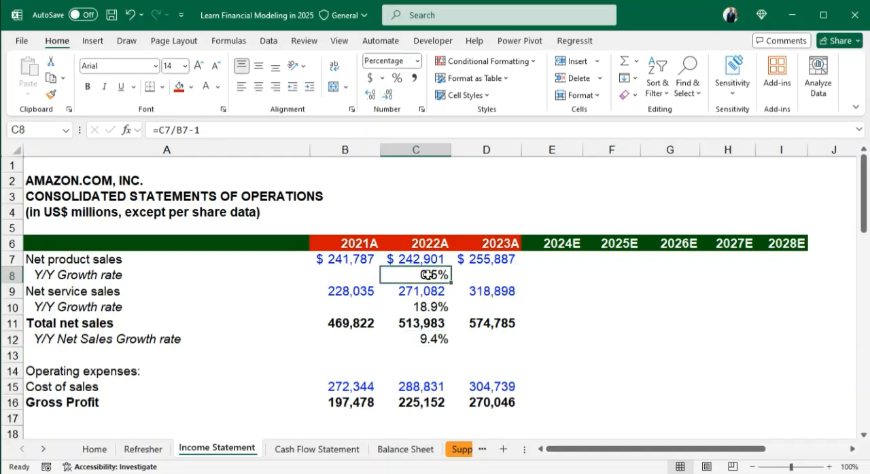
key("shift+Right")
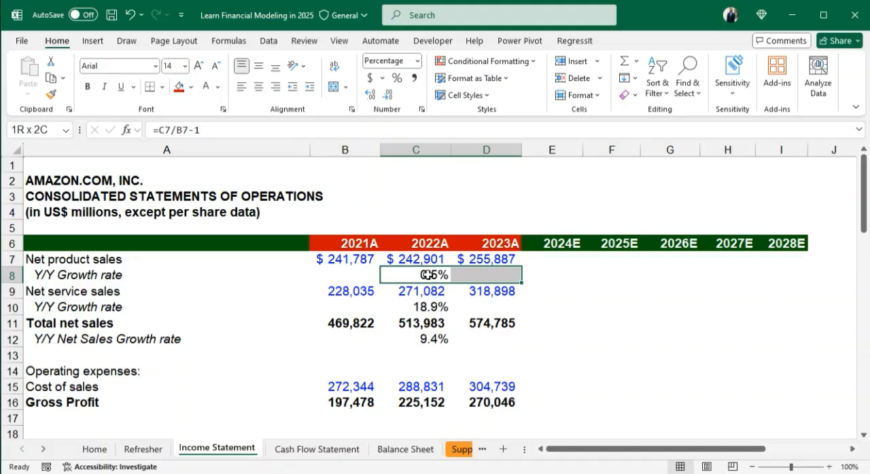
key("ctrl+r")
left_click(430, 307)
key("shift+Right")
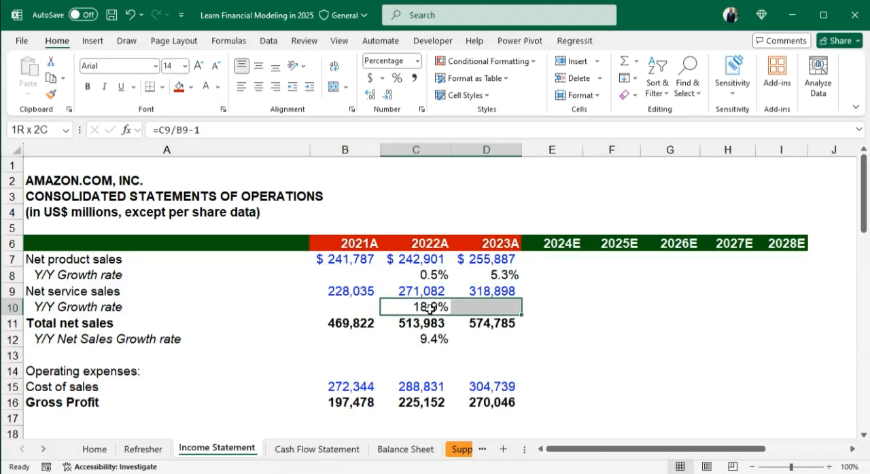
key("ctrl+r")
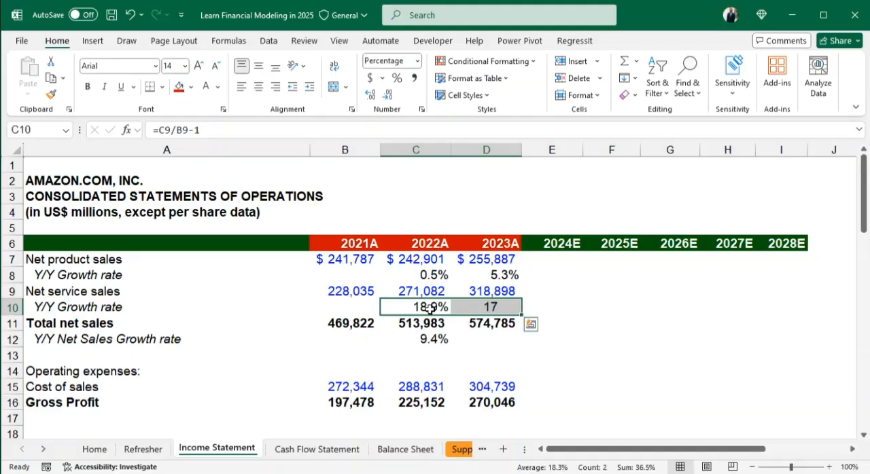
left_click(429, 344)
key("shift+Right")
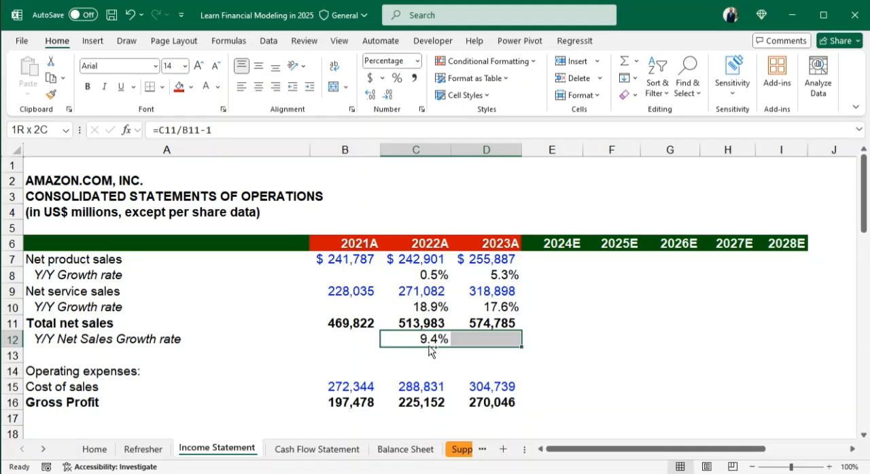
key("ctrl+r")
left_click(568, 346)
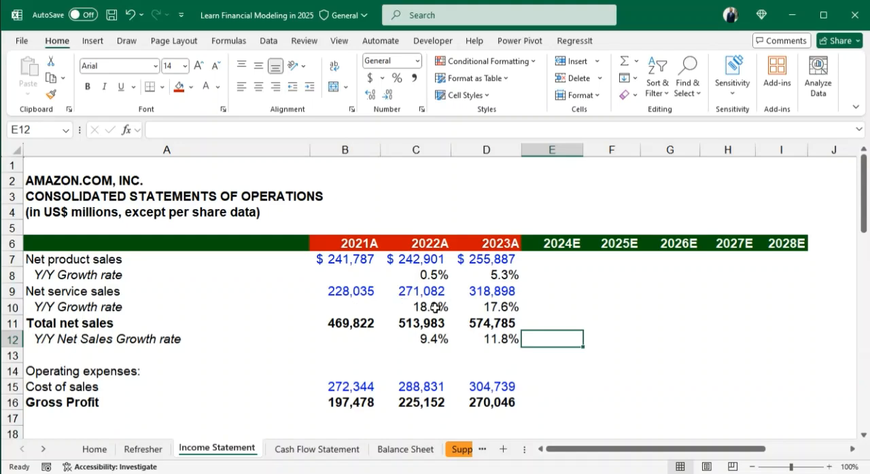
- Insert a blank row between Cost of sales and Gross Profit, at row 16
scroll(473, 313, "down", 3)
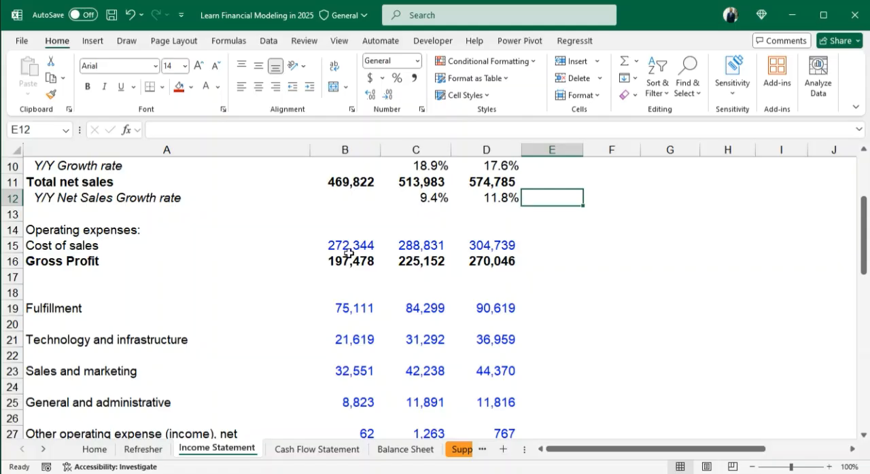
left_click(12, 261)
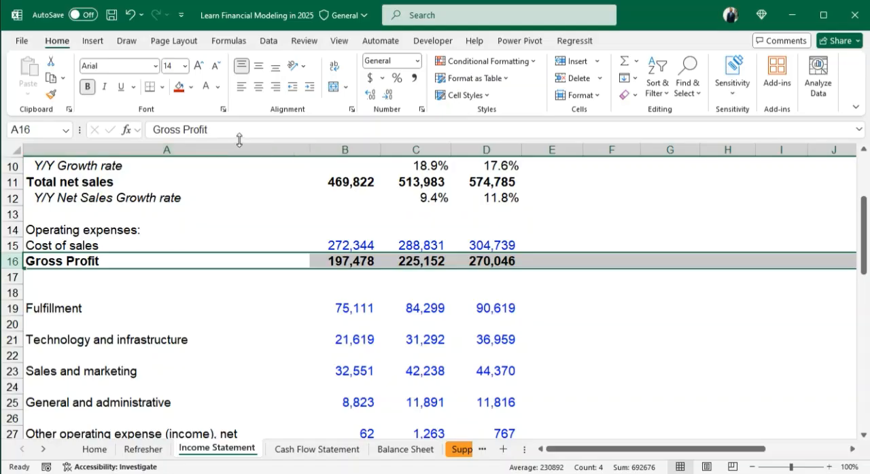
left_click(572, 61)
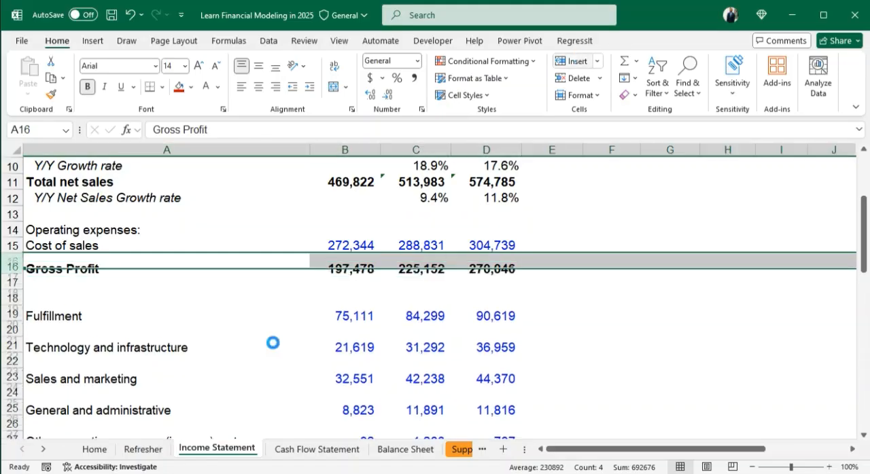
left_click(345, 262)
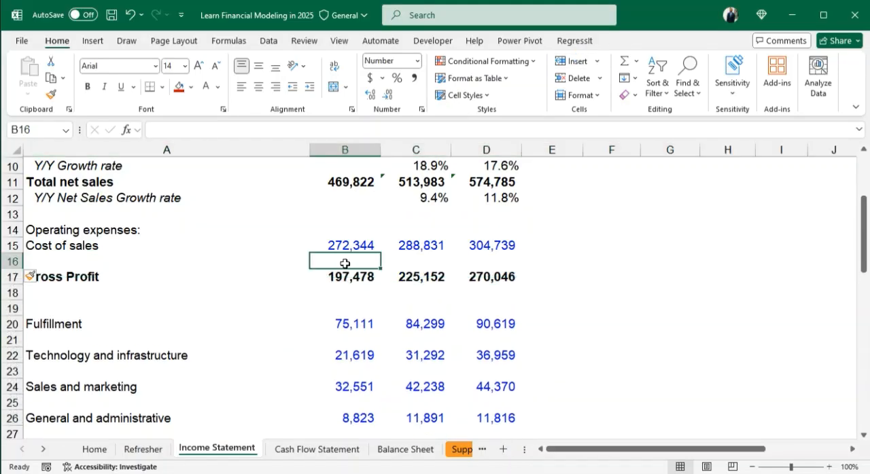
left_click(416, 262)
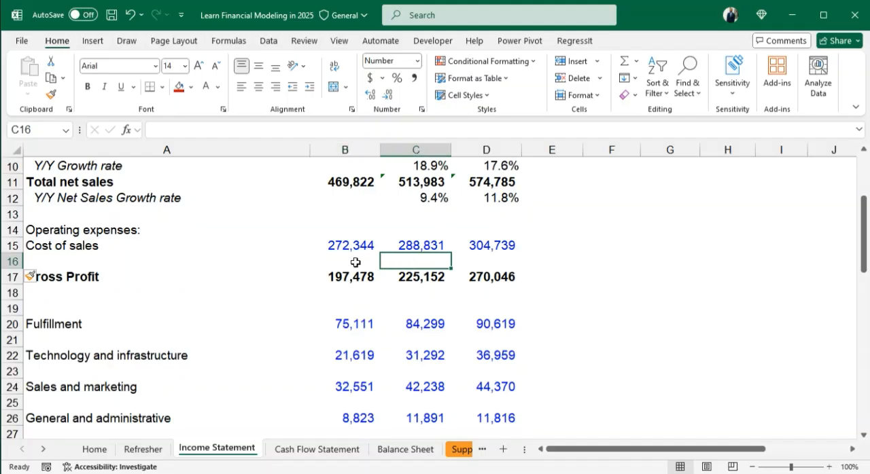
left_click(61, 289)
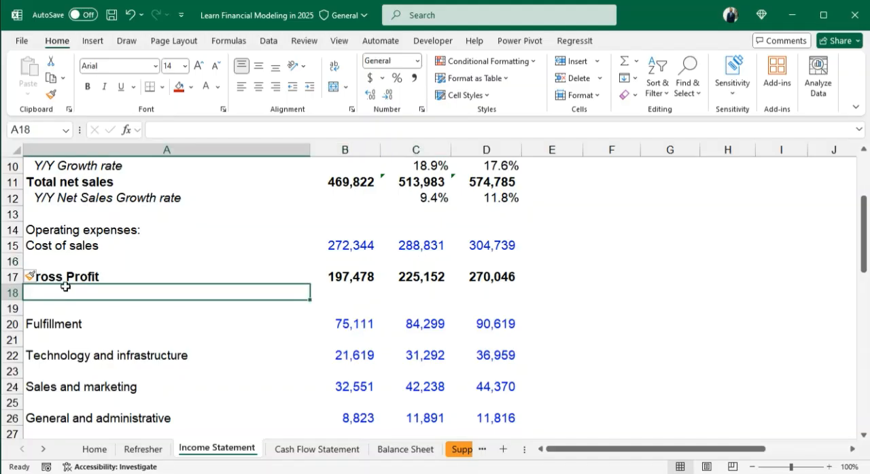
left_click(342, 258)
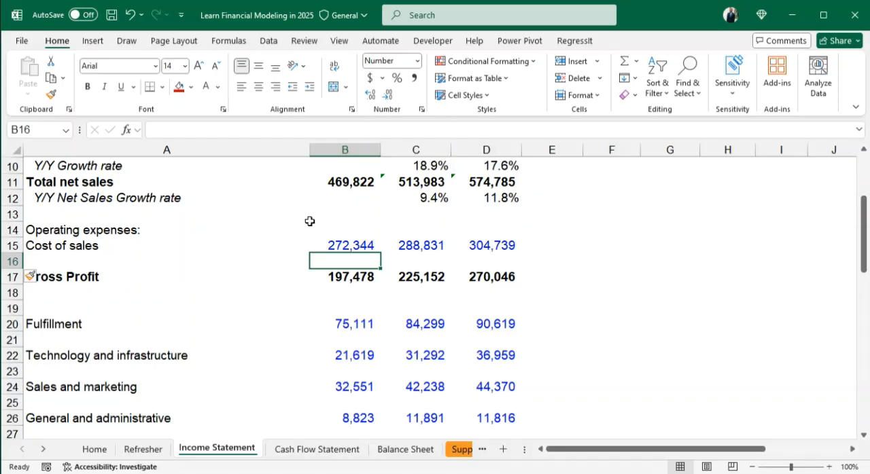
left_click(62, 258)
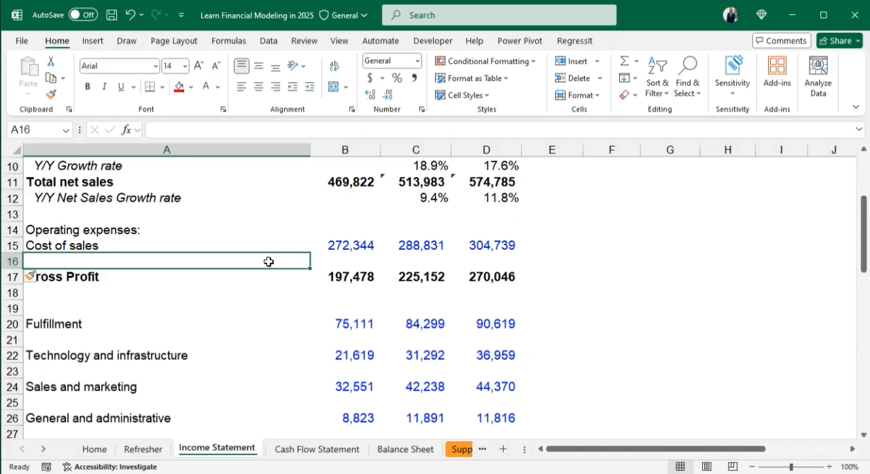
left_click(140, 278)
left_click(115, 258)
double_click(121, 261)
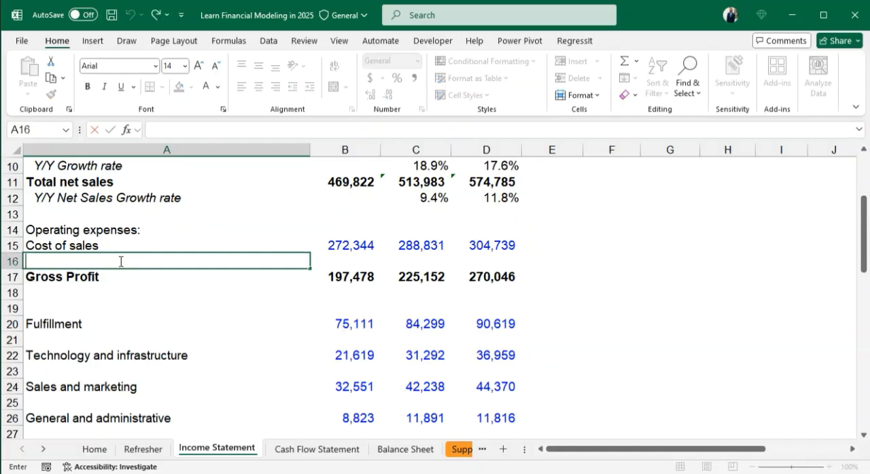
left_click(126, 276)
- Enter the label "COS as a % of Net Sales" in A16, below Cost of sales
left_click(114, 259)
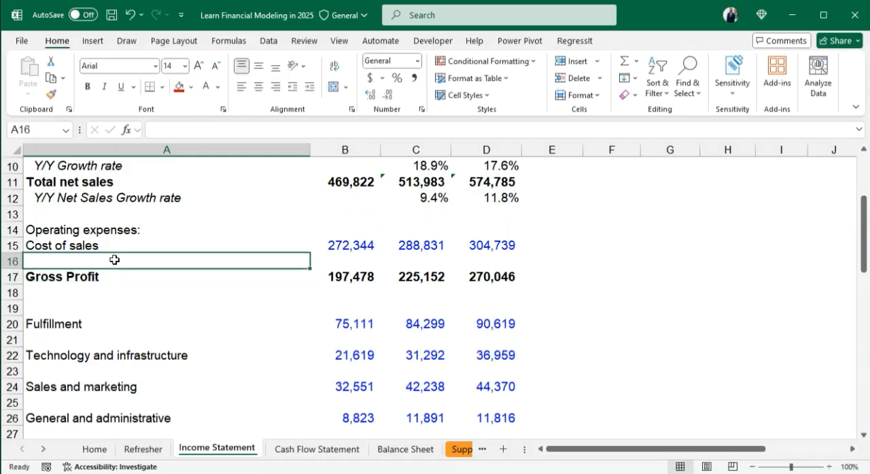
type("COS")
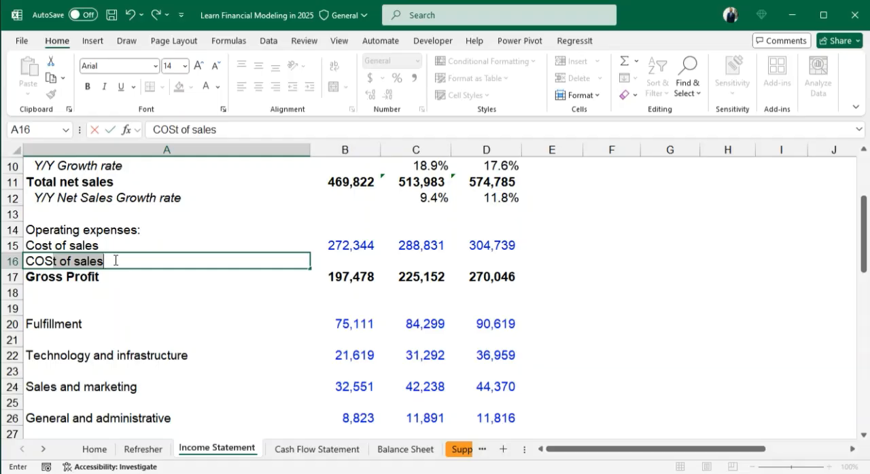
key("BackSpace")
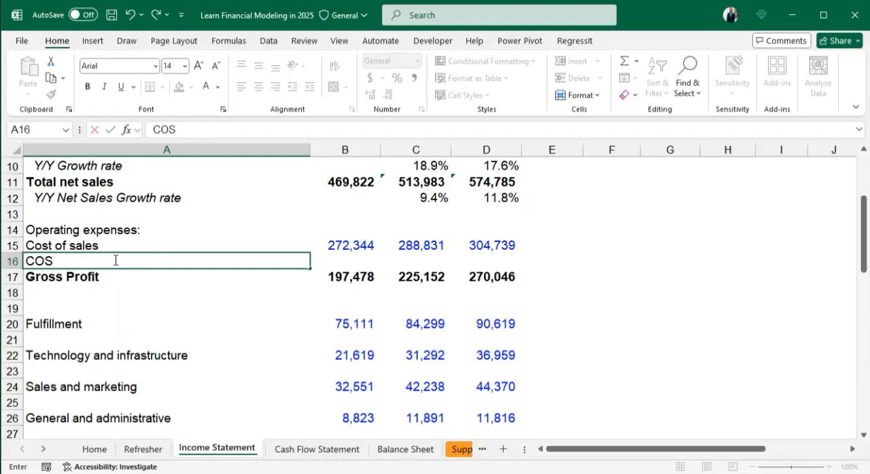
type("as a %")
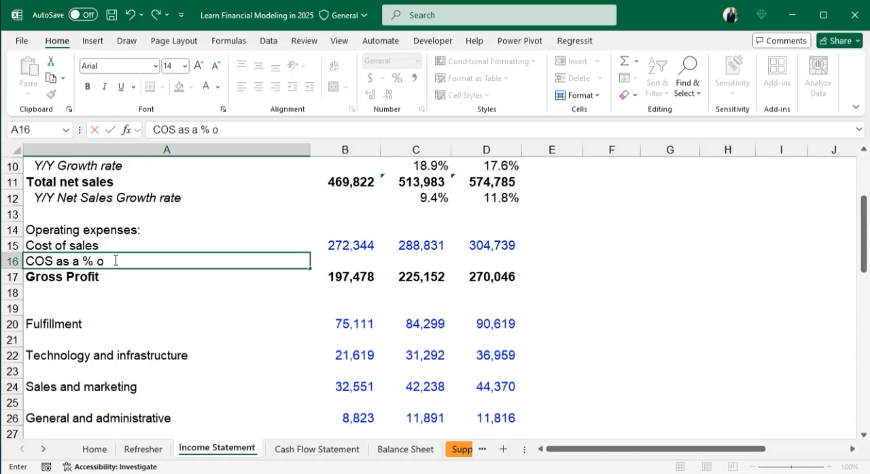
type(" of Net Sale")
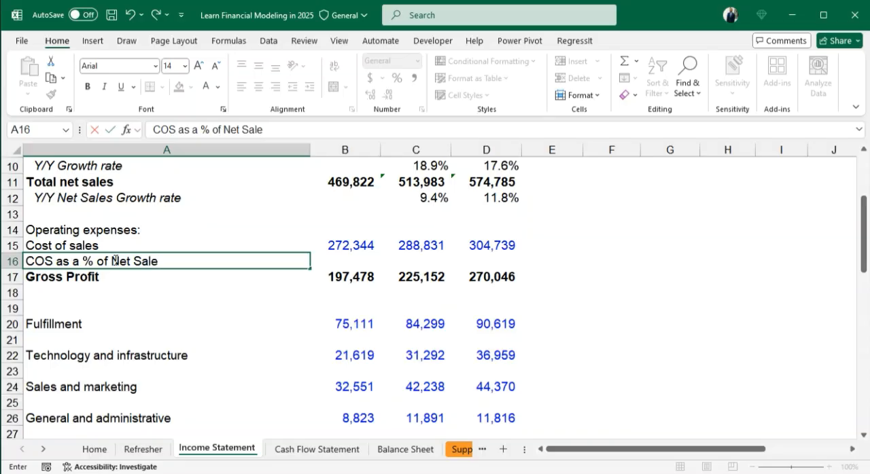
type("s")
key("Return")
- Italicize the COS as a % of Net Sales label in A16 and indent it one level
left_click(114, 260)
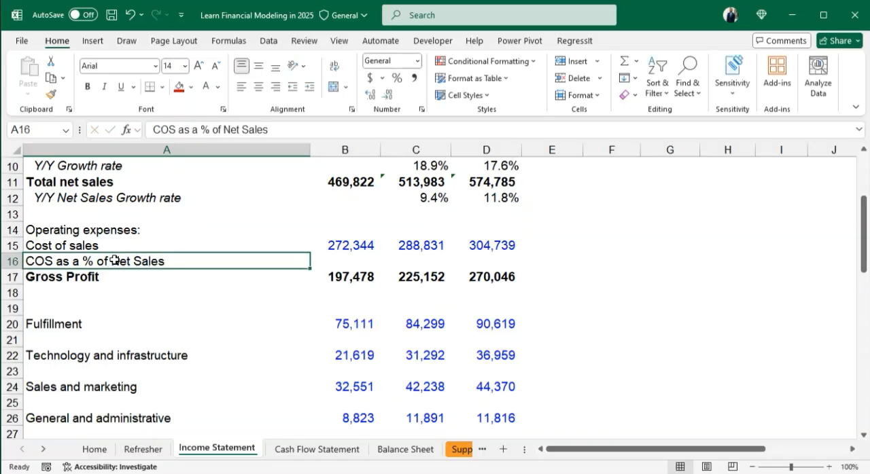
key("ctrl+i")
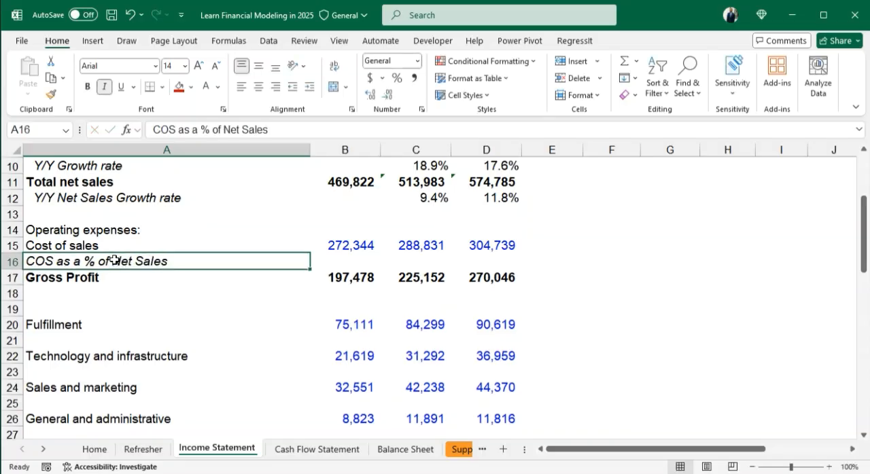
left_click(310, 89)
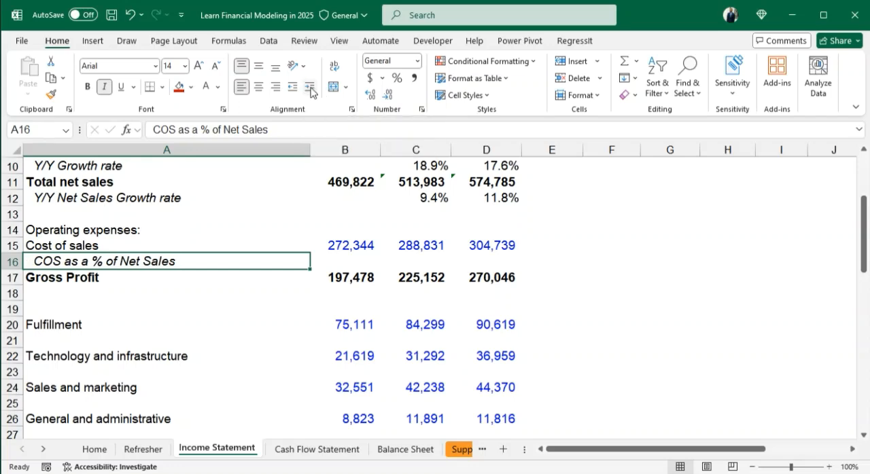
- Enter the 2021 cost of sales ratio formula =B15/B11 in B16
left_click(360, 258)
type("=")
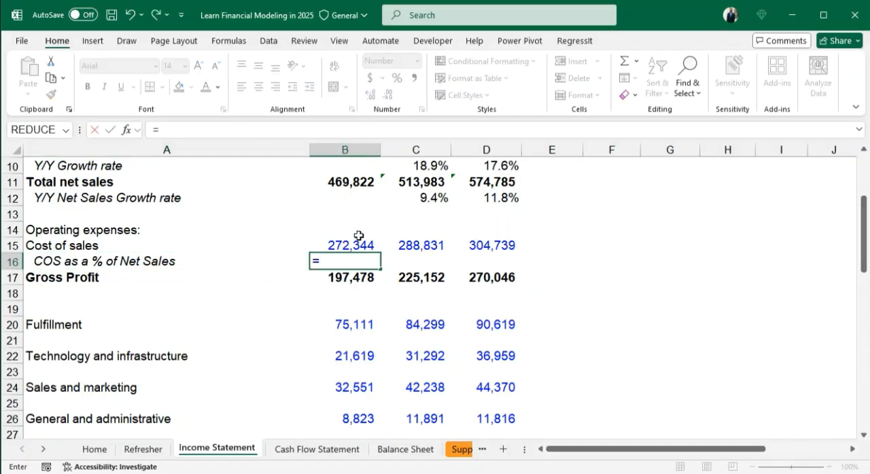
left_click(350, 179)
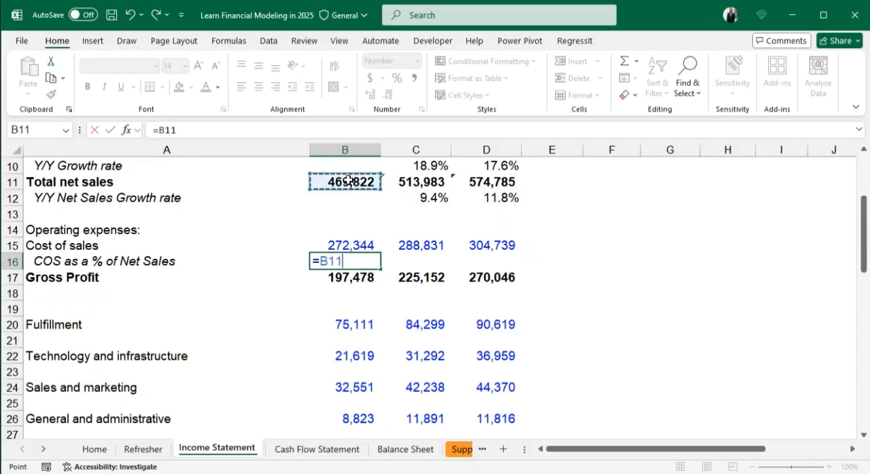
key("BackSpace")
key("BackSpace")
key("BackSpace")
left_click(353, 245)
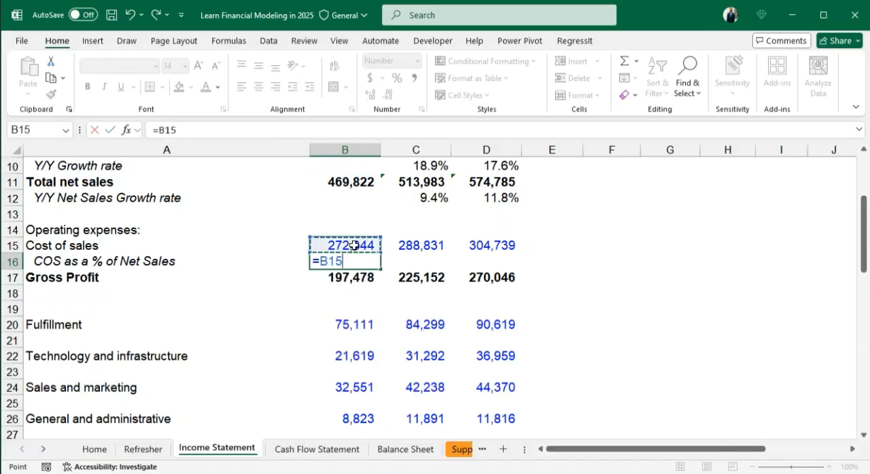
type("/")
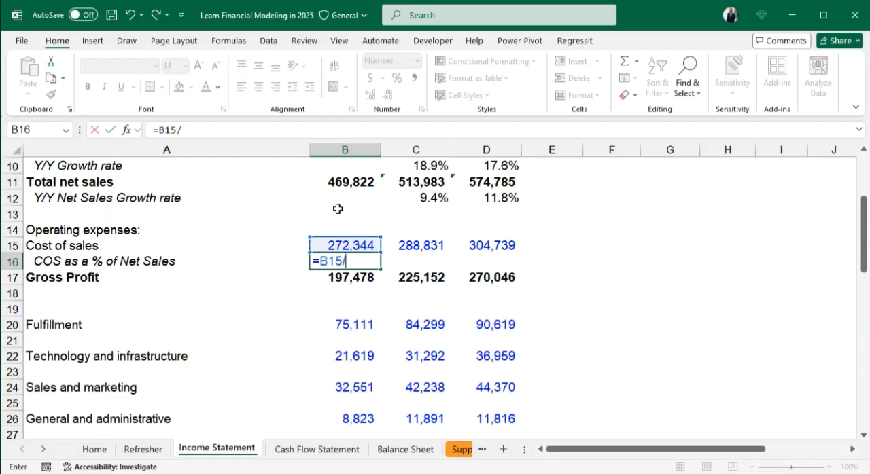
left_click(348, 180)
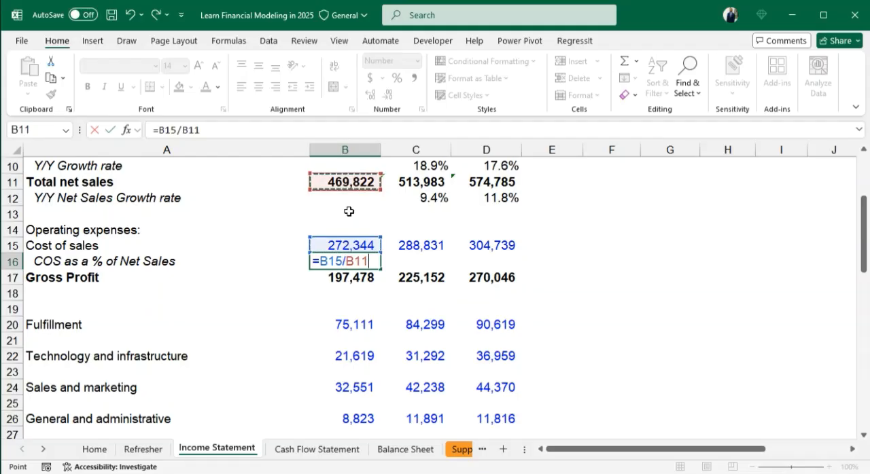
key("Return")
- Set B16 to the automatic font color and format it as a percentage with one decimal place
left_click(370, 261)
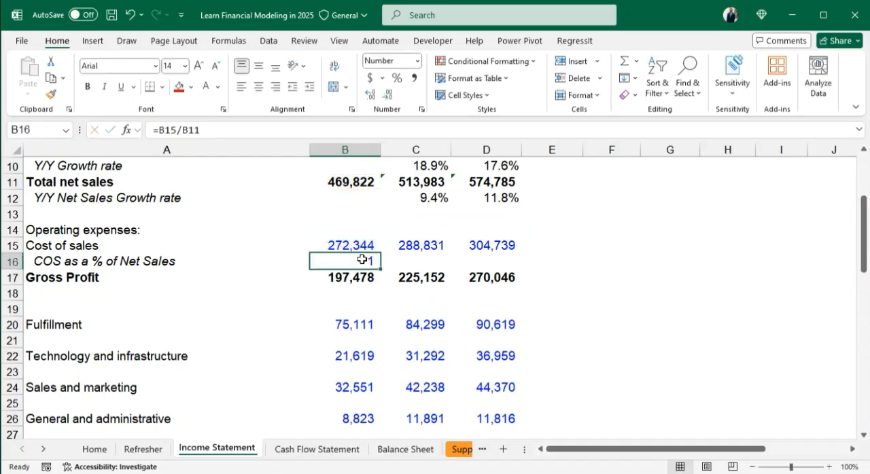
left_click(218, 87)
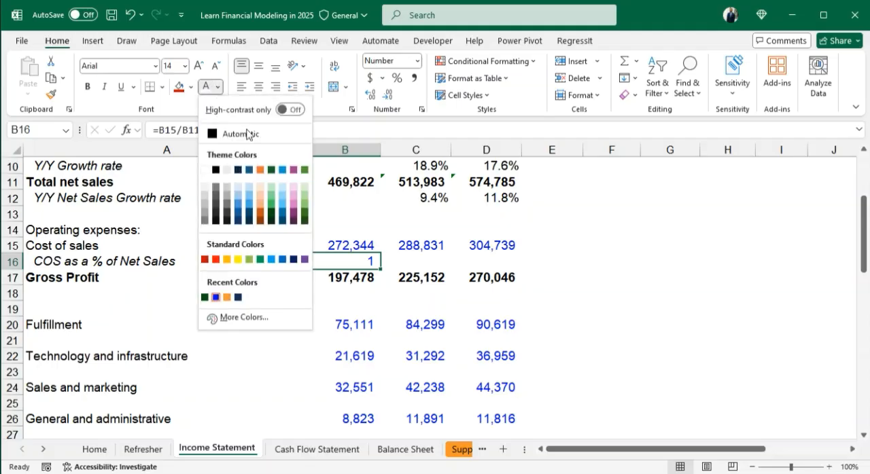
left_click(246, 132)
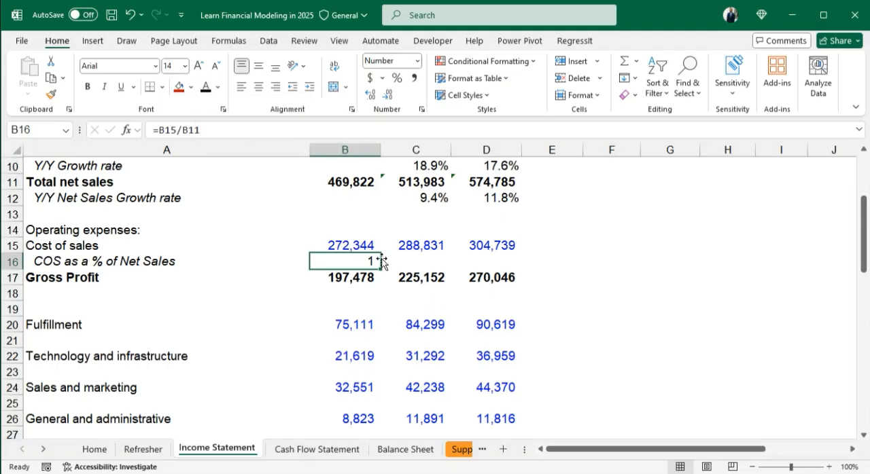
left_click(397, 79)
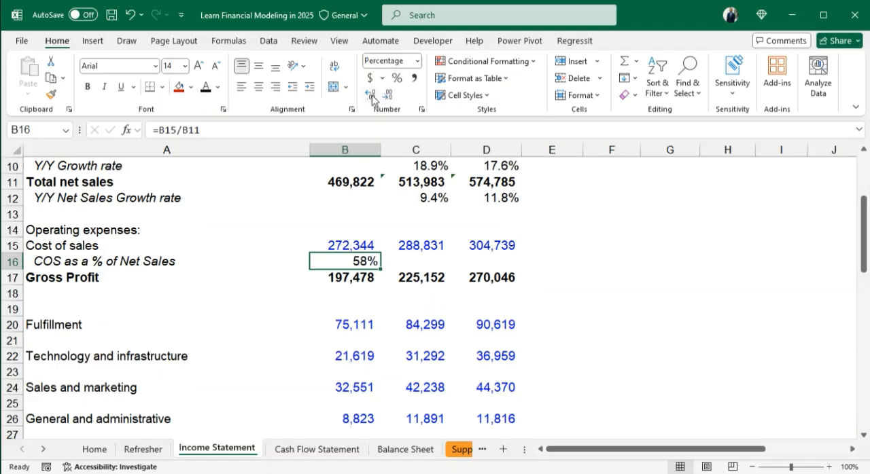
left_click(370, 95)
- Copy the cost of sales ratio formula from B16 across to C16 and D16
key("shift+Right")
key("shift+Right")
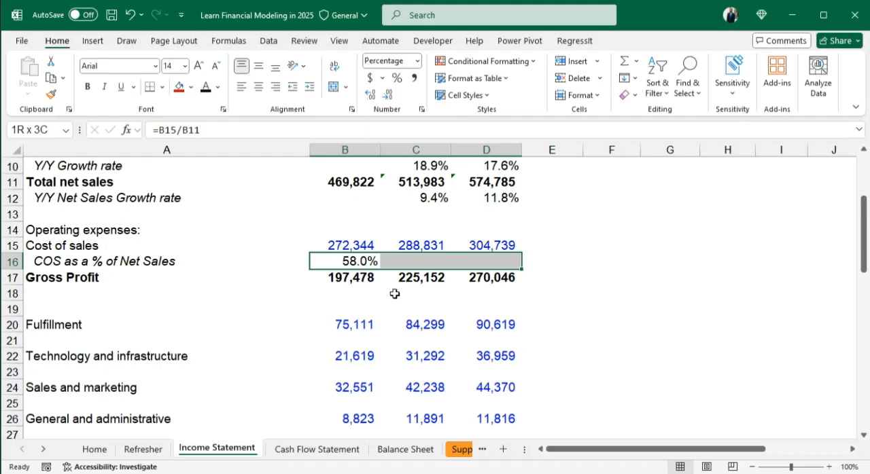
key("ctrl+r")
- Add an italic, indented "Gross Margin" label in A18, below Gross Profit
left_click(355, 295)
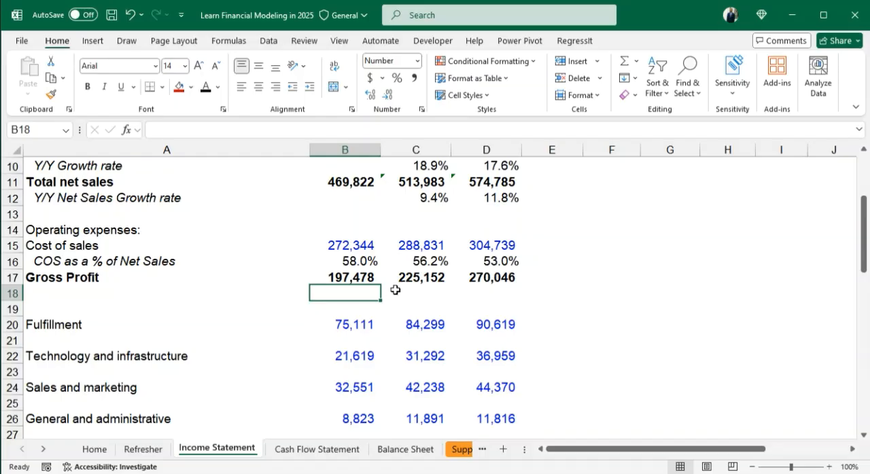
left_click(44, 295)
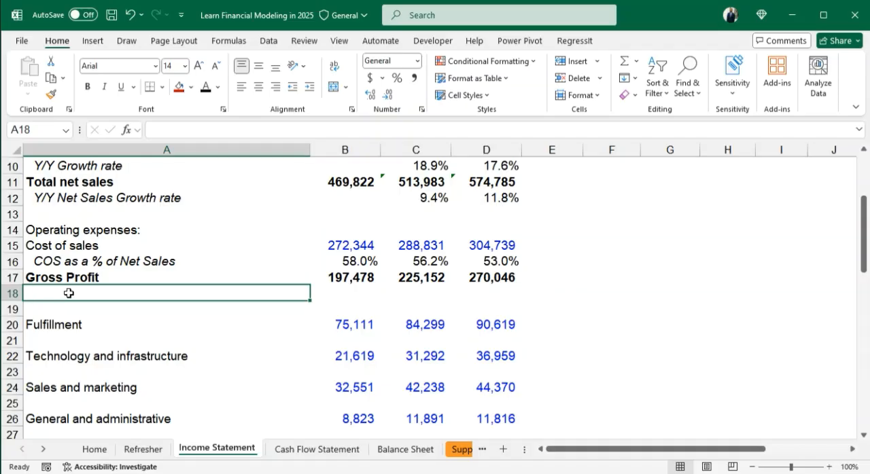
type("Gross M")
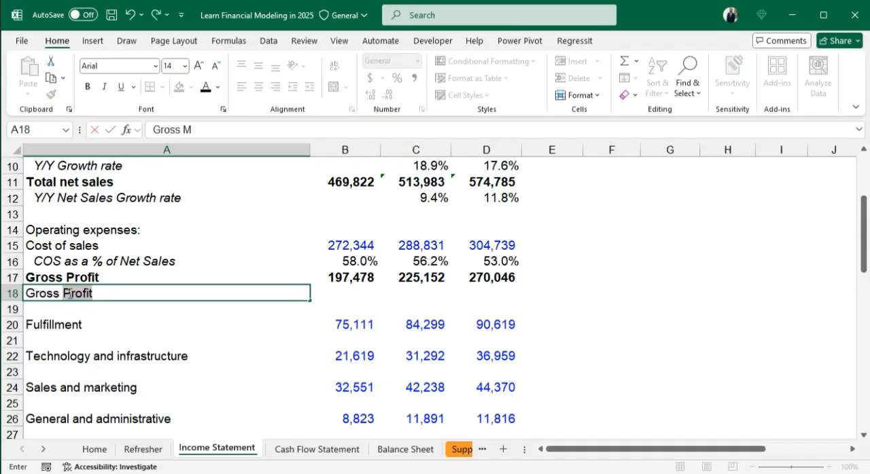
type("argin")
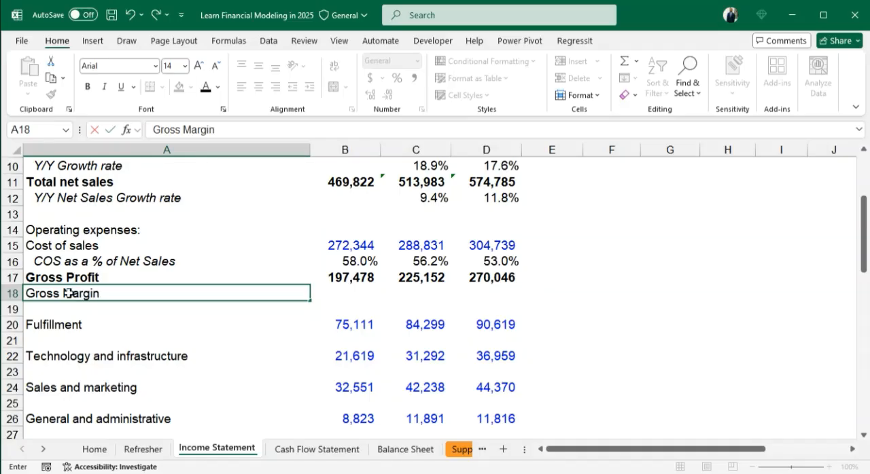
key("ctrl+Return")
key("ctrl+i")
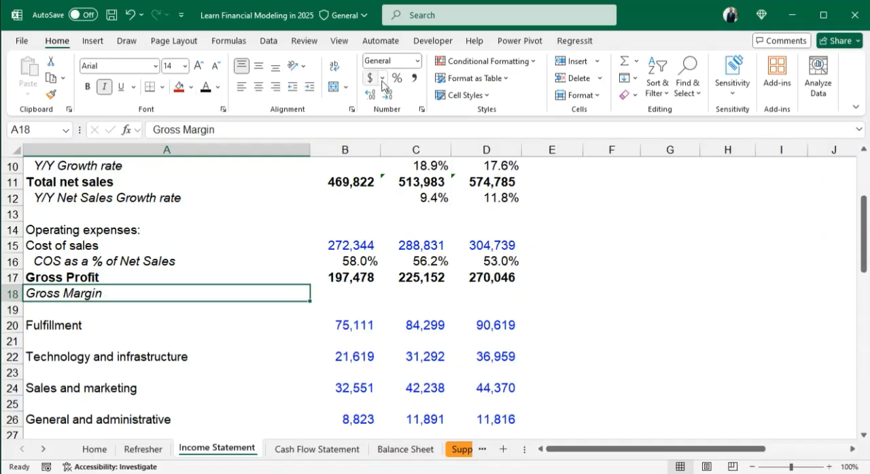
left_click(310, 87)
- Enter the 2021 gross margin formula =B17/B11 in B18
left_click(342, 294)
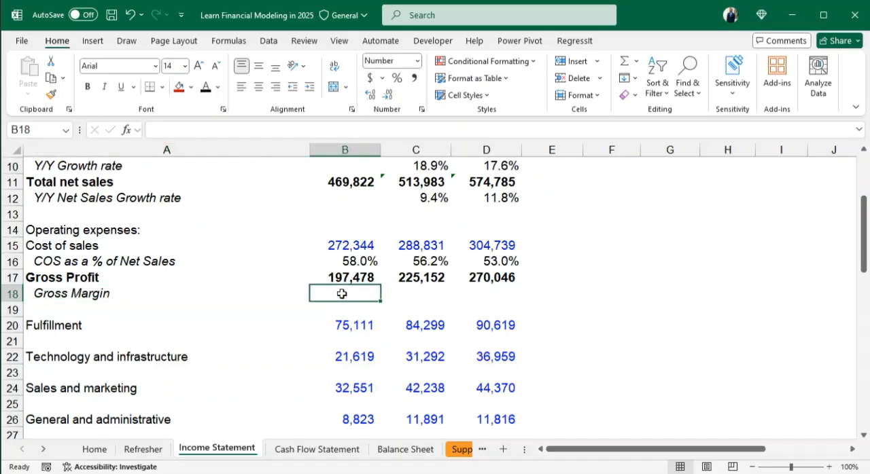
type("=")
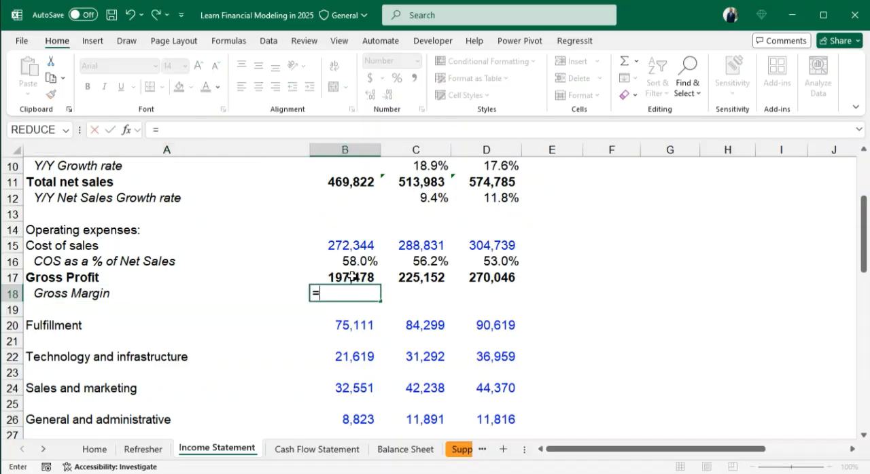
left_click(352, 276)
type("/")
scroll(355, 297, "up", 1)
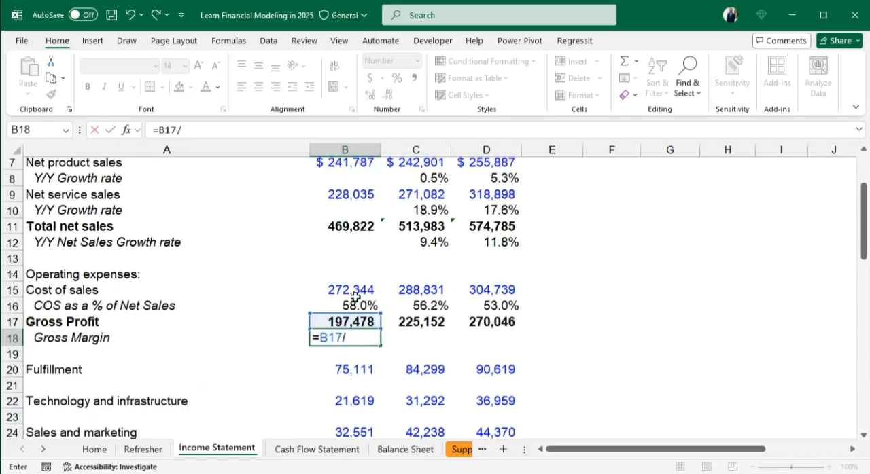
scroll(355, 289, "up", 1)
left_click(349, 275)
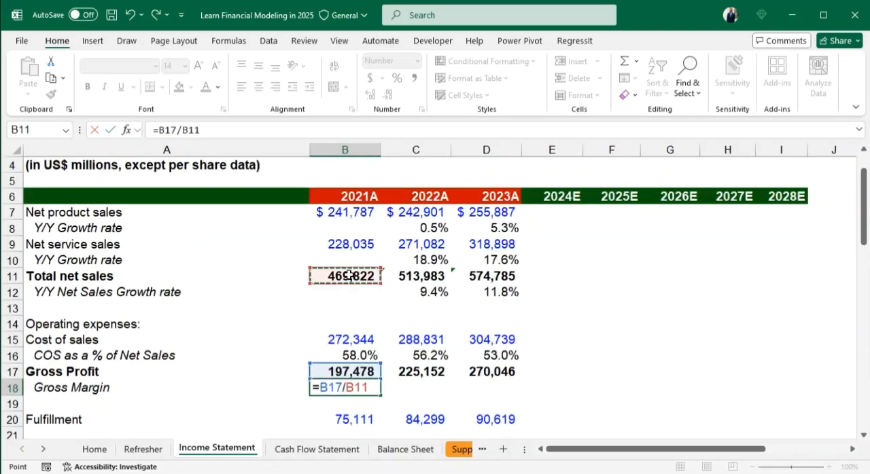
key("Return")
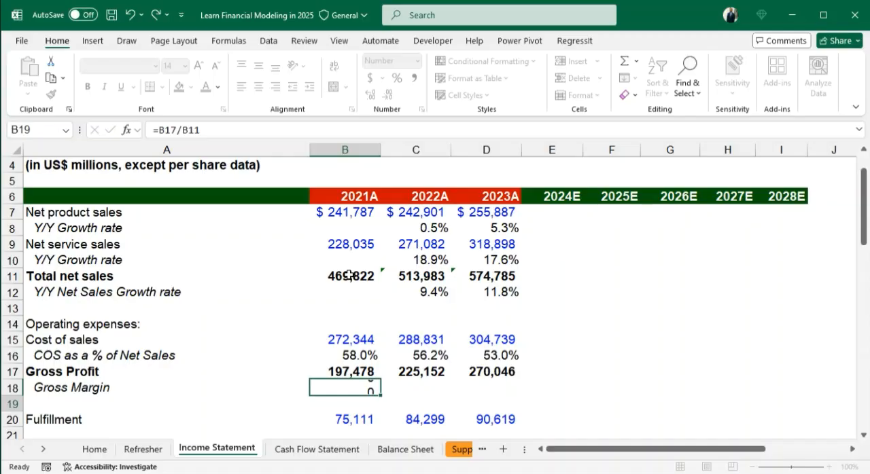
- Format the gross margin in B18 as a percentage with one decimal place and fill it across to D18
scroll(350, 265, "down", 1)
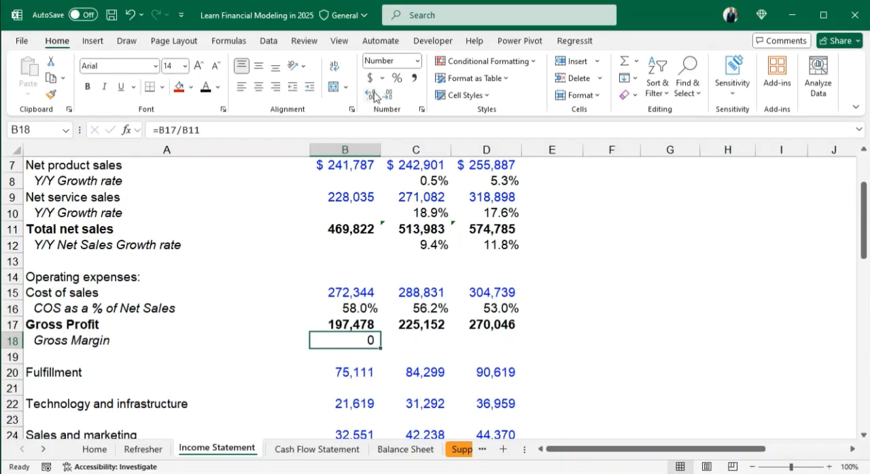
left_click(396, 79)
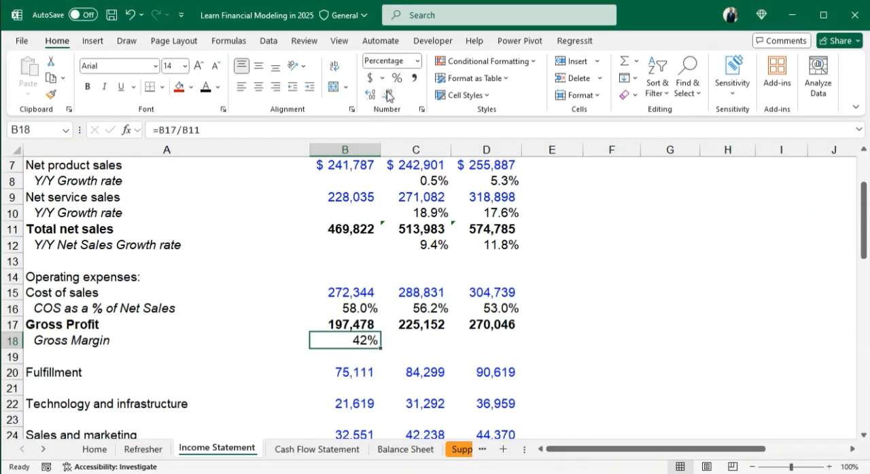
left_click(371, 93)
left_click_drag(380, 348, 486, 341)
scroll(52, 338, "down", 1)
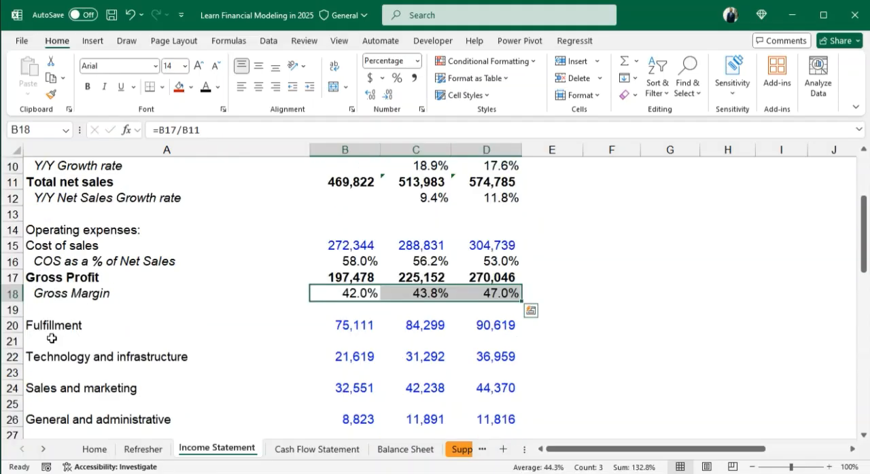
scroll(101, 314, "down", 1)
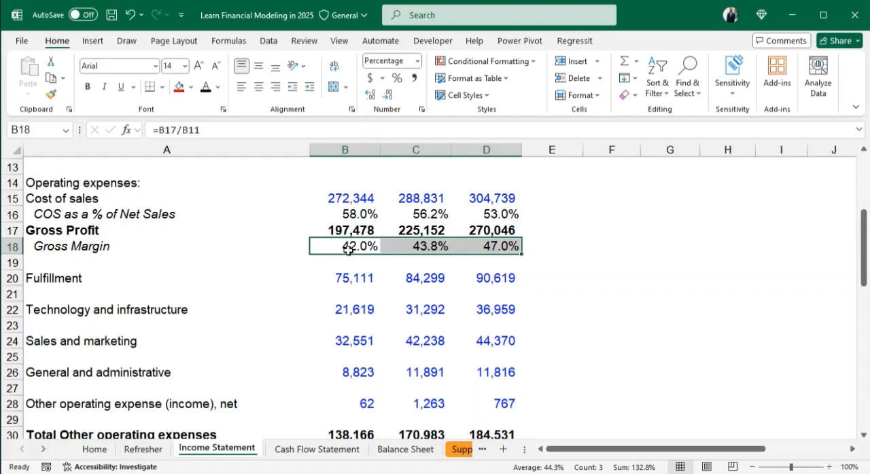
- Enter the 2021 fulfillment-to-net-sales formula =B20/B11 in B21 and format it as a percentage with one decimal place
left_click(354, 295)
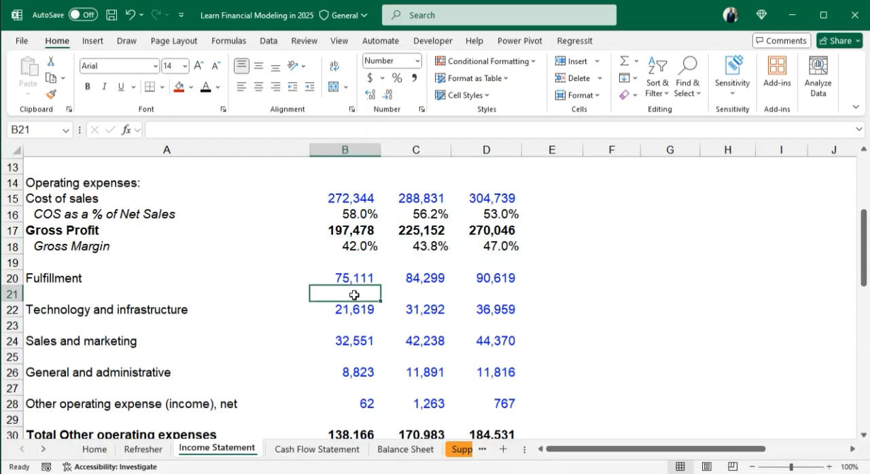
type("=")
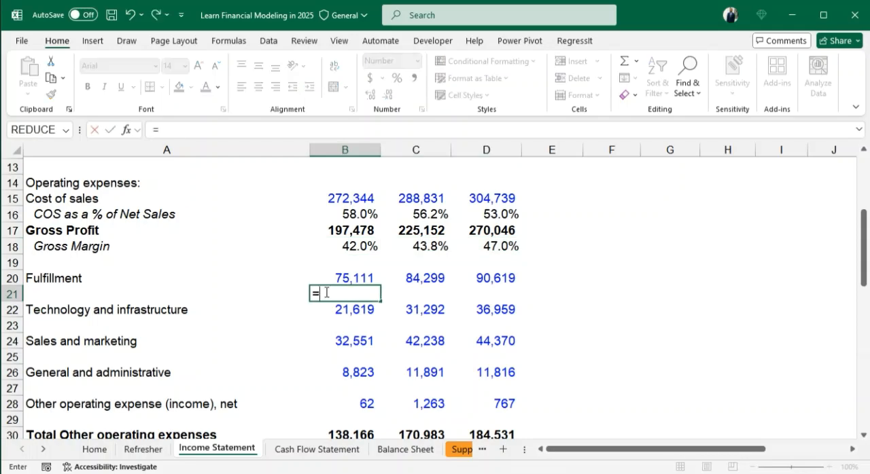
left_click(348, 277)
type("/")
scroll(361, 265, "up", 3)
left_click(347, 276)
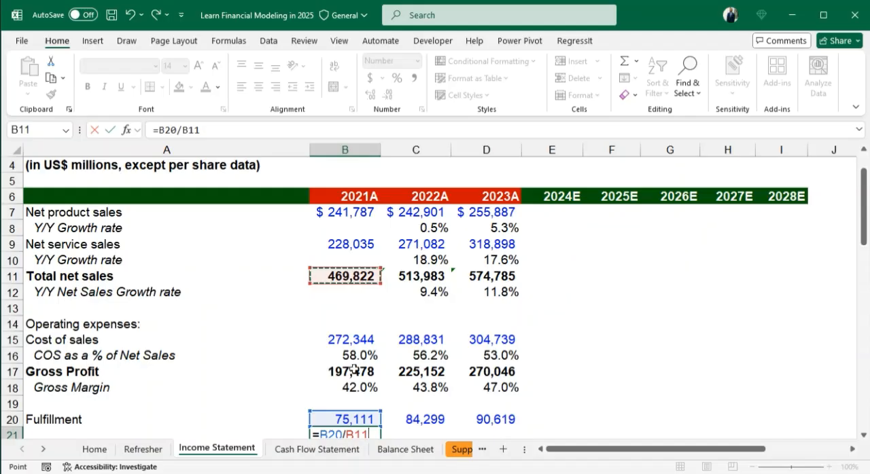
key("Return")
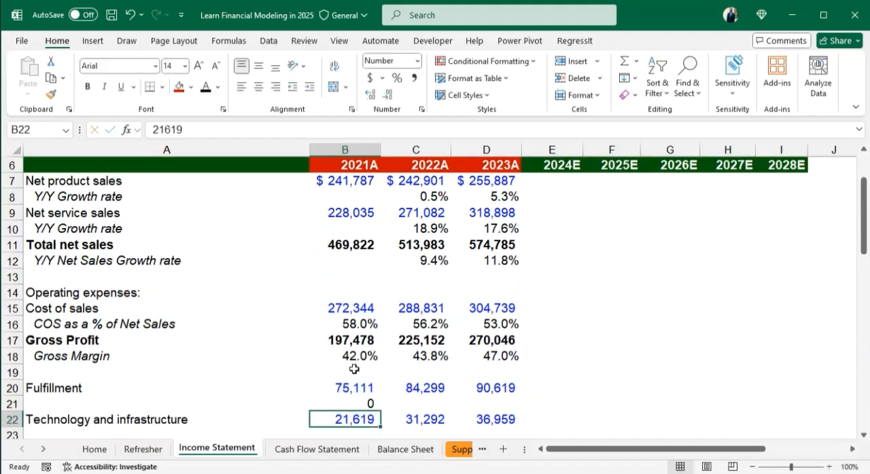
left_click(347, 403)
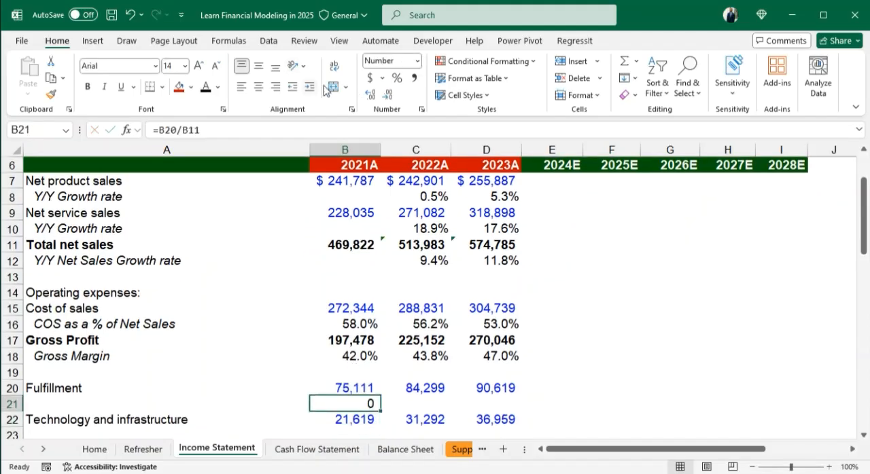
left_click(397, 77)
left_click(371, 93)
- Enter the 2021 technology and infrastructure ratio =B22/B11 in B23 and format it as a percentage with one decimal place
scroll(360, 337, "down", 2)
left_click(360, 337)
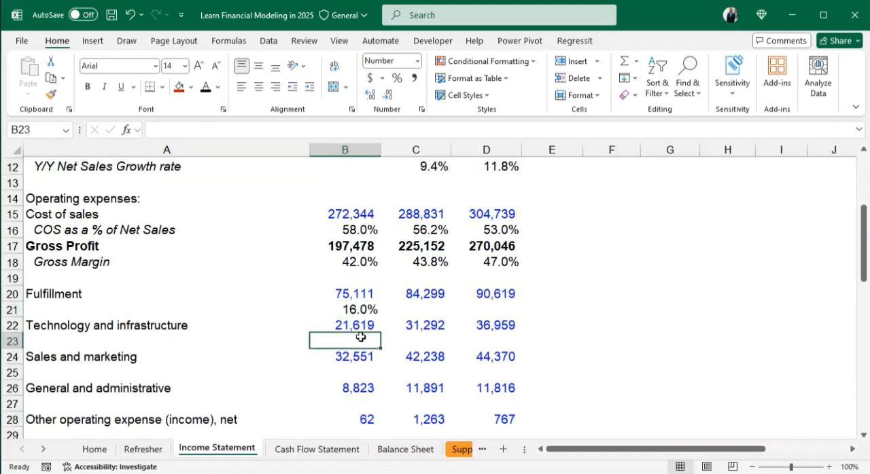
type("=")
left_click(353, 324)
type("/")
scroll(356, 306, "up", 3)
left_click(355, 294)
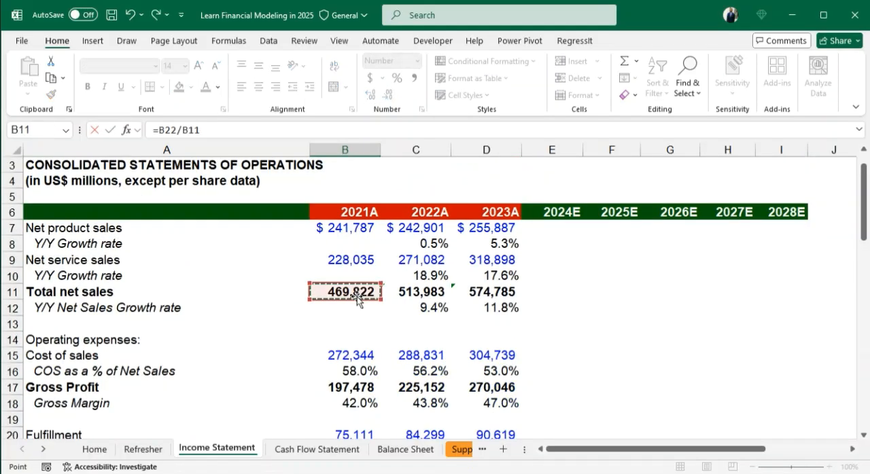
key("Return")
left_click(345, 404)
left_click(397, 78)
left_click(370, 94)
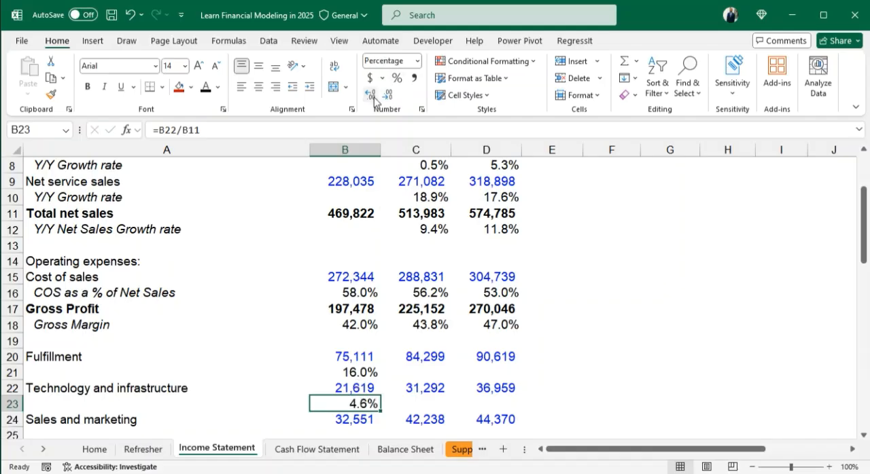
- Enter the 2021 sales and marketing ratio =B24/B11 in B25 and format it as a percentage with one decimal place
scroll(343, 292, "down", 3)
left_click(340, 294)
type("=")
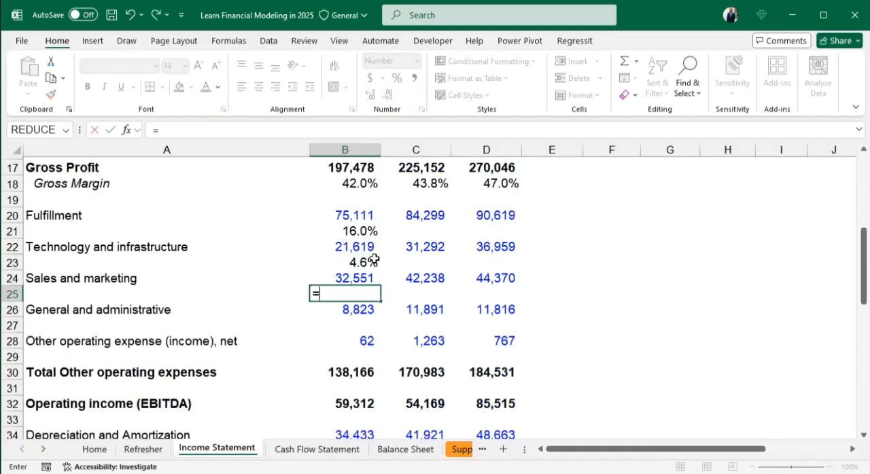
left_click(345, 278)
type("/")
scroll(363, 258, "up", 3)
left_click(354, 259)
key("Return")
scroll(360, 272, "down", 1)
left_click(354, 403)
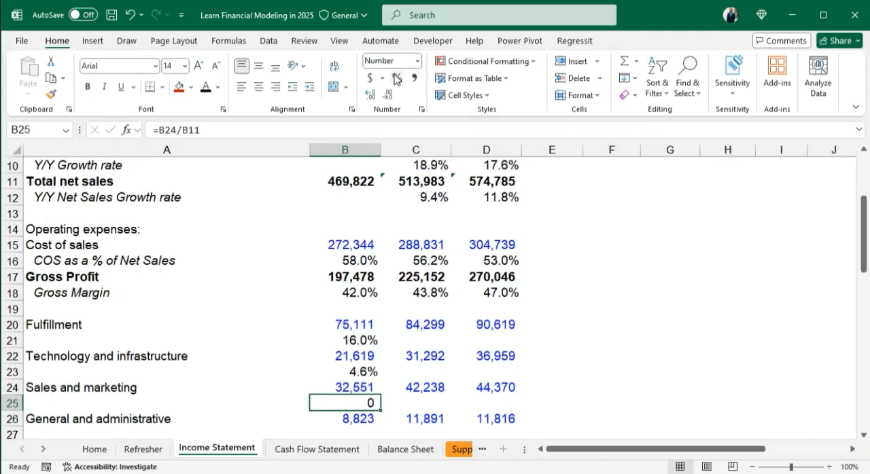
left_click(397, 77)
left_click(370, 94)
- Enter the 2021 general and administrative ratio =B26/B11 in B27 and format it as a percentage with one decimal place
scroll(361, 384, "down", 1)
left_click(361, 384)
type("=")
left_click(356, 370)
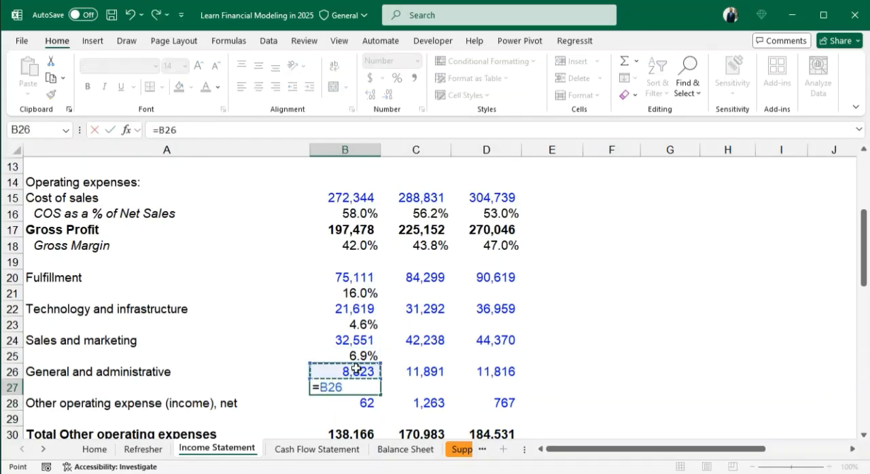
type("/")
scroll(350, 347, "down", 6)
scroll(367, 227, "up", 7)
left_click(347, 184)
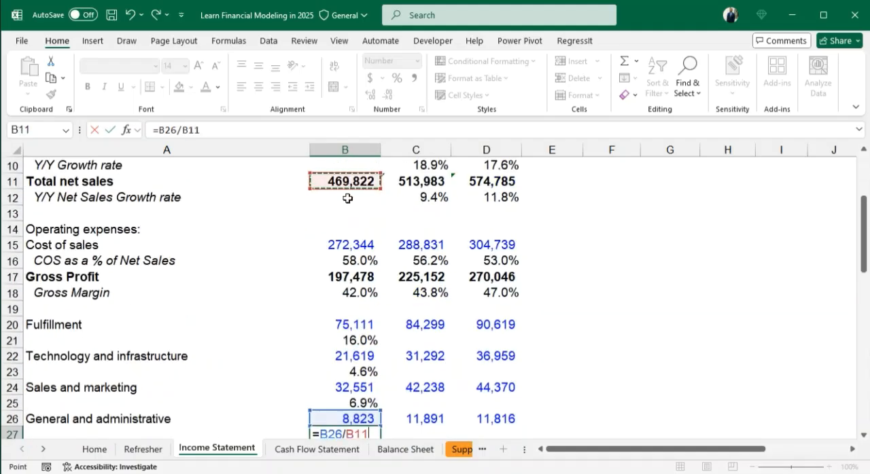
key("Return")
left_click(346, 403)
left_click(397, 78)
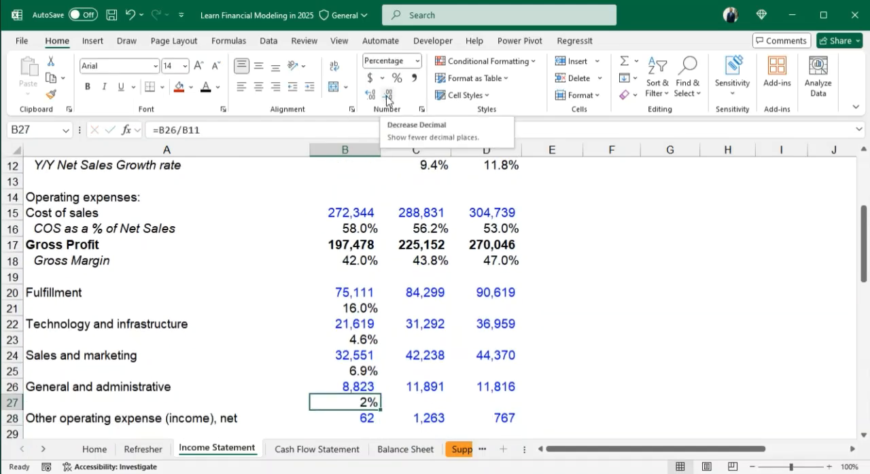
left_click(370, 94)
- Enter the 2021 other operating expense ratio formula =B28/B11 in B29
scroll(358, 335, "down", 2)
left_click(359, 338)
type("=")
left_click(363, 323)
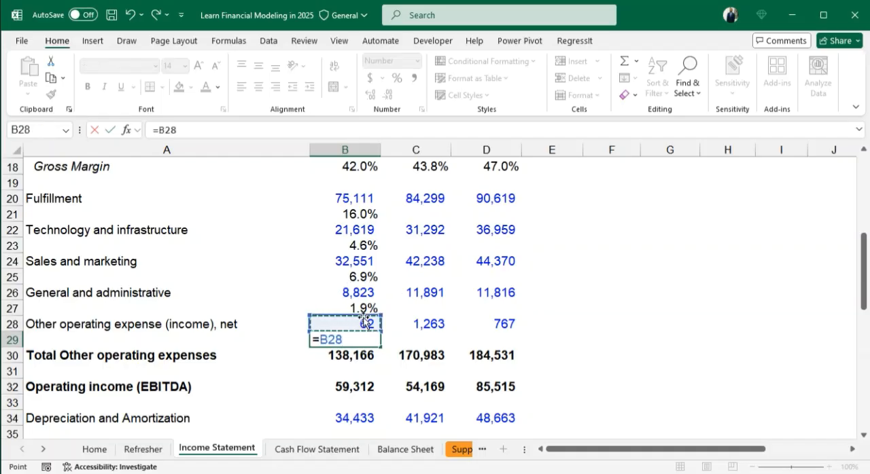
scroll(367, 240, "up", 4)
left_click(362, 239)
scroll(381, 333, "down", 1)
scroll(381, 333, "down", 3)
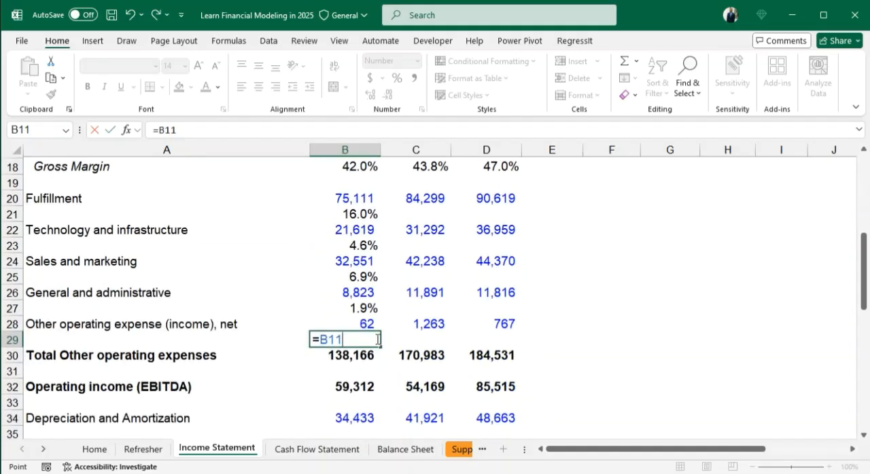
left_click(363, 315)
type("/")
scroll(367, 315, "up", 3)
left_click(344, 201)
key("Return")
- Format the other operating expense ratio in B29 as a percentage with one decimal place
key("Up")
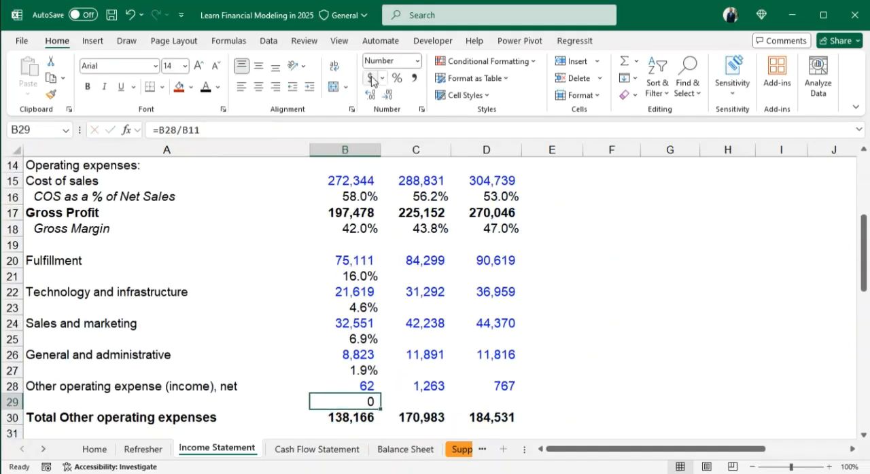
left_click(397, 78)
left_click(370, 94)
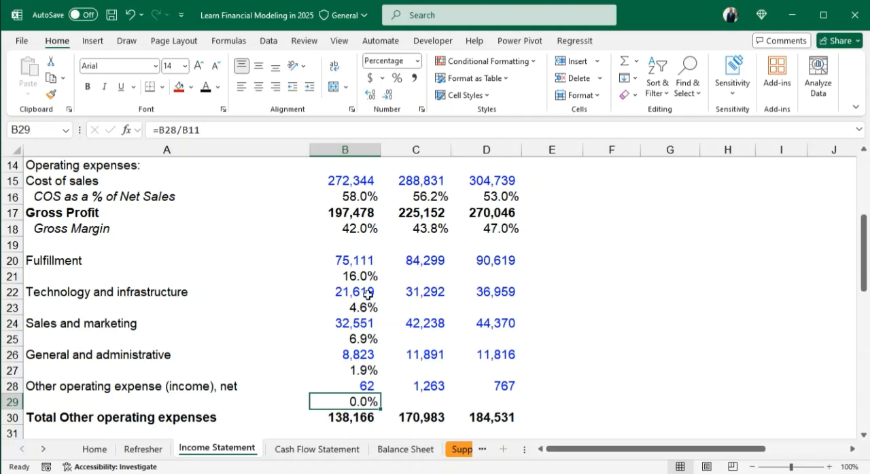
- Fill the net sales ratio formulas in B21, B23 and B25 across to column D
left_click_drag(360, 276, 502, 276)
key("ctrl+r")
key("Down")
key("Down")
key("shift+Right")
key("shift+Right")
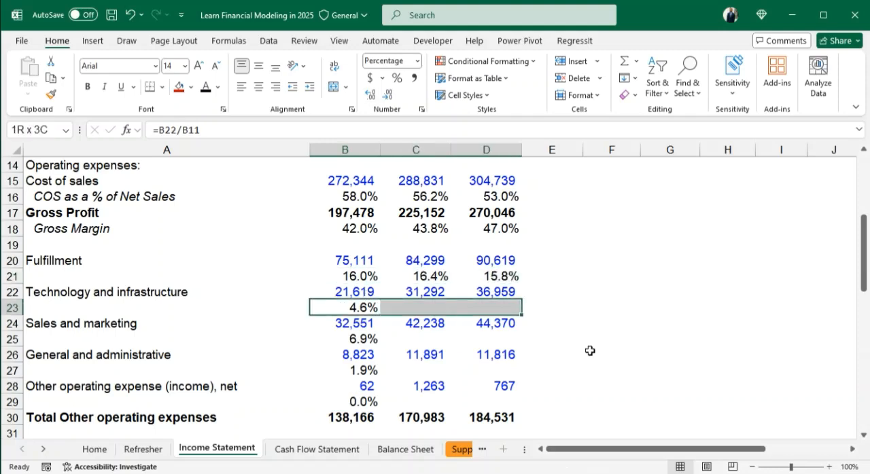
key("ctrl+r")
key("Down")
key("Down")
key("shift+Right")
key("shift+Right")
key("ctrl+r")
- Fill the net sales ratio formulas in B27 and B29 across to column D
key("Down")
key("Down")
key("shift+Right")
key("shift+Right")
key("ctrl+r")
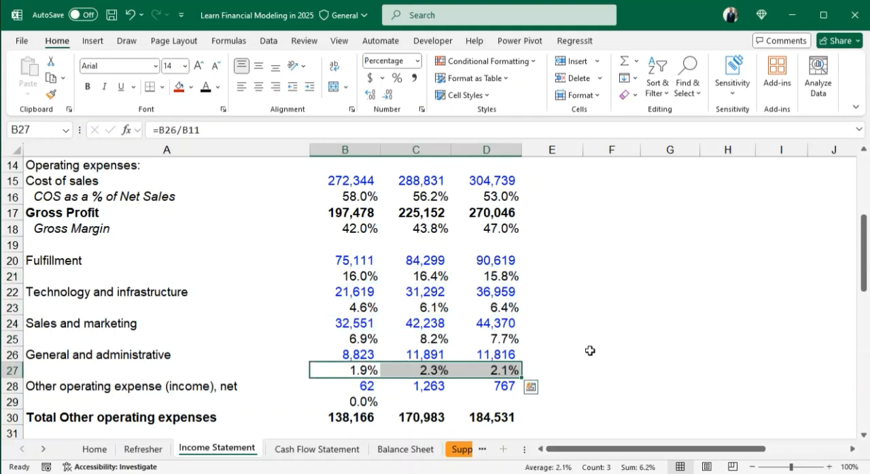
key("Down")
key("Down")
key("shift+Right")
key("shift+Right")
key("ctrl+r")
- Enter the label "Fulfilment cost as % od net sales" in A21, below Fulfillment
left_click(83, 246)
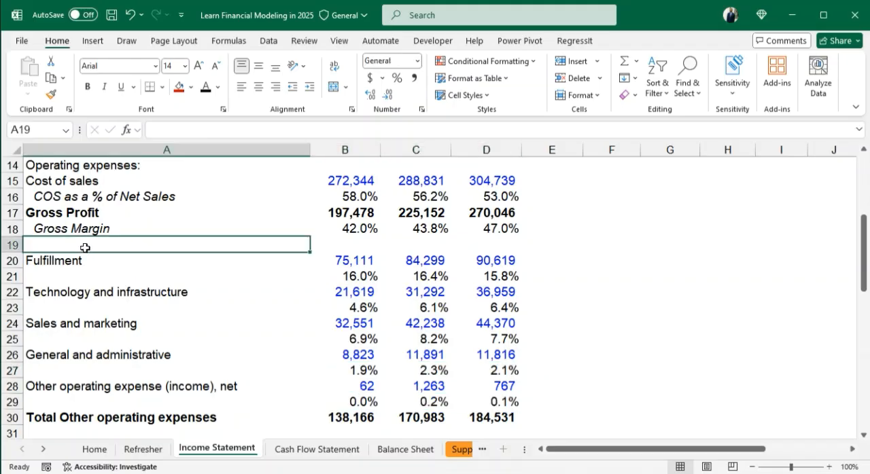
key("Down")
key("Down")
type("Fu")
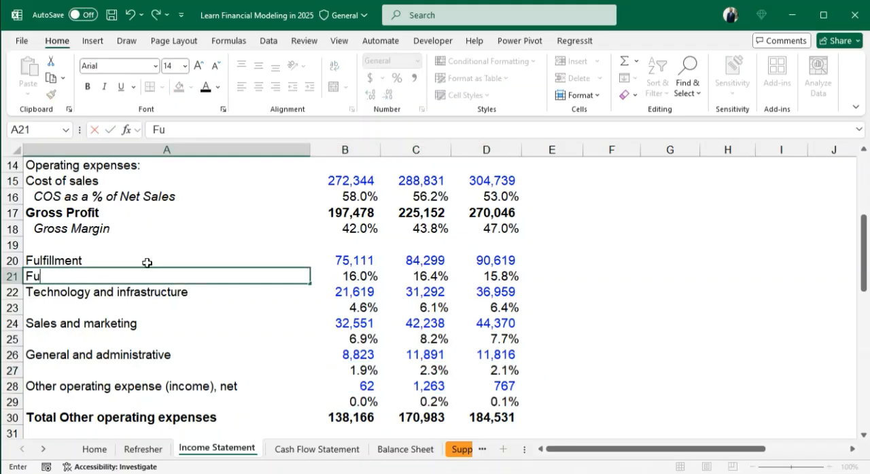
type("lfilment co")
key("BackSpace")
key("BackSpace")
key("BackSpace")
key("BackSpace")
key("BackSpace")
key("BackSpace")
key("BackSpace")
key("BackSpace")
key("BackSpace")
key("BackSpace")
key("BackSpace")
key("BackSpace")
key("BackSpace")
type("Ful")
key("BackSpace")
key("BackSpace")
key("BackSpace")
type("Fulfilme")
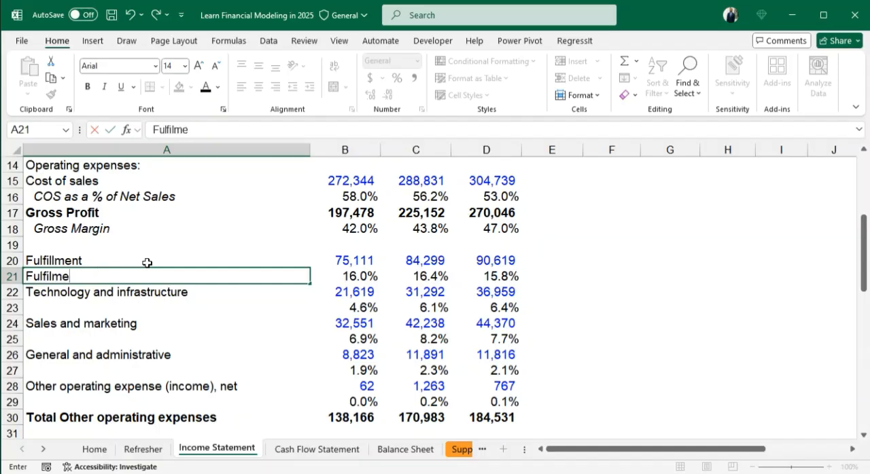
type("nt cost as % od net sales")
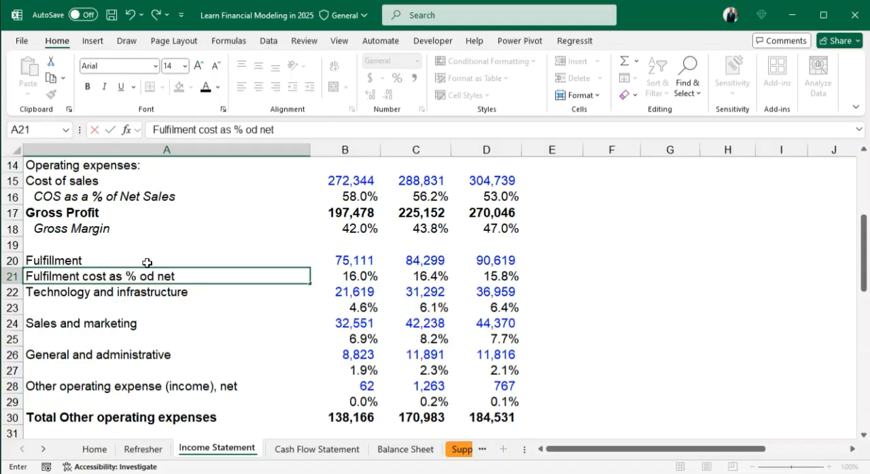
key("Return")
- Make the ratio label cells A21, A23, A25, A27 and A29 italic and increase their indent
left_click(144, 275)
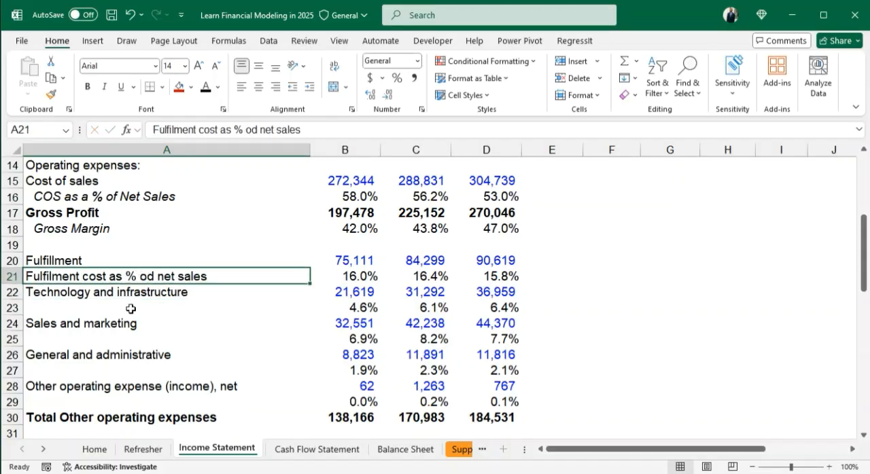
left_click(111, 307, "ctrl")
left_click(111, 339, "ctrl")
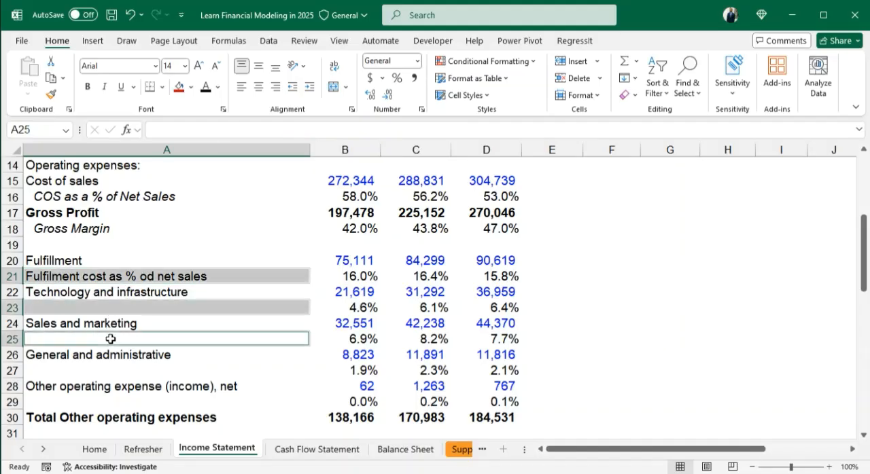
left_click(107, 370, "ctrl")
left_click(105, 401, "ctrl")
scroll(169, 375, "down", 2)
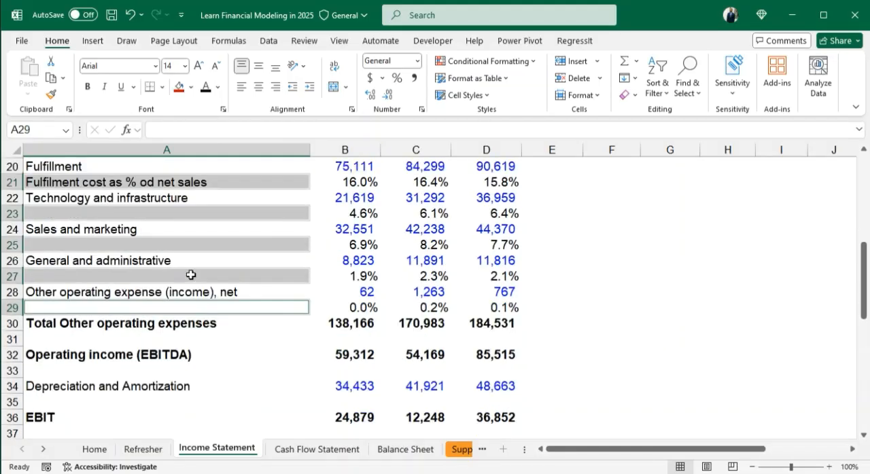
left_click(104, 86)
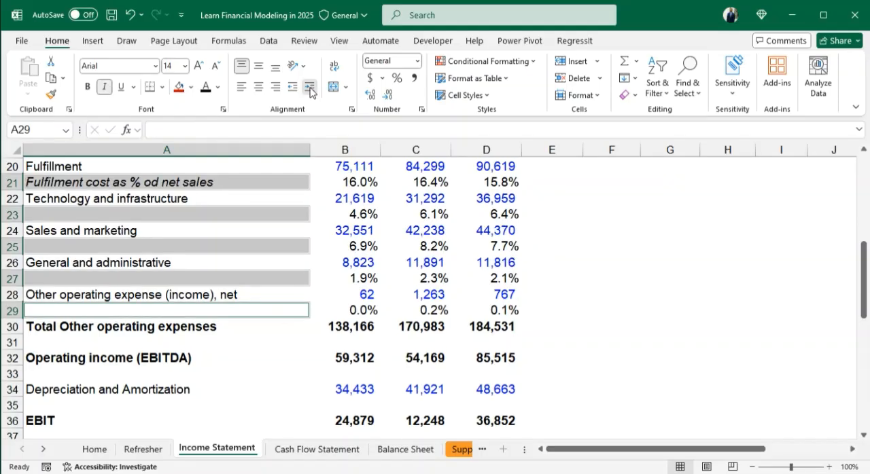
left_click(309, 87)
- Copy the fulfilment ratio label from A21 into A23, A25, A27 and A29
scroll(163, 244, "up", 1)
left_click(129, 228)
key("ctrl+c")
left_click(161, 257)
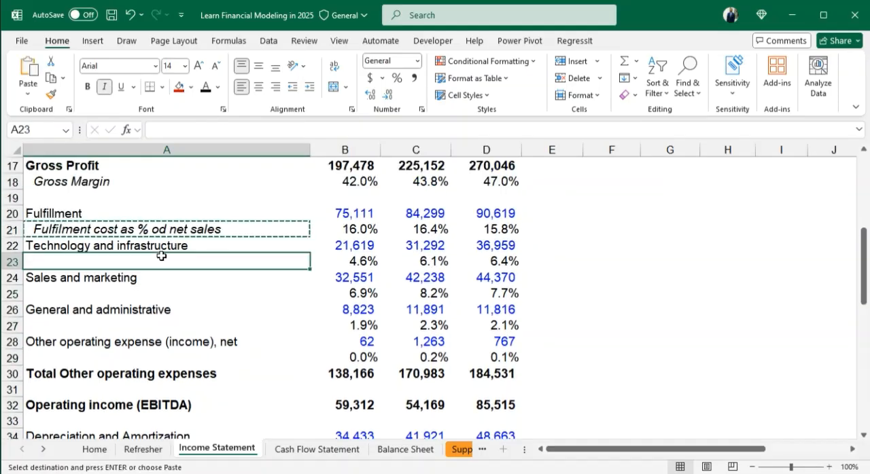
key("ctrl+v")
left_click(153, 292)
key("ctrl+v")
left_click(145, 321)
key("ctrl+v")
left_click(139, 358)
key("ctrl+v")
- Change the label in A23 to "Technology and Infrast. as % od net sales"
left_click(118, 261)
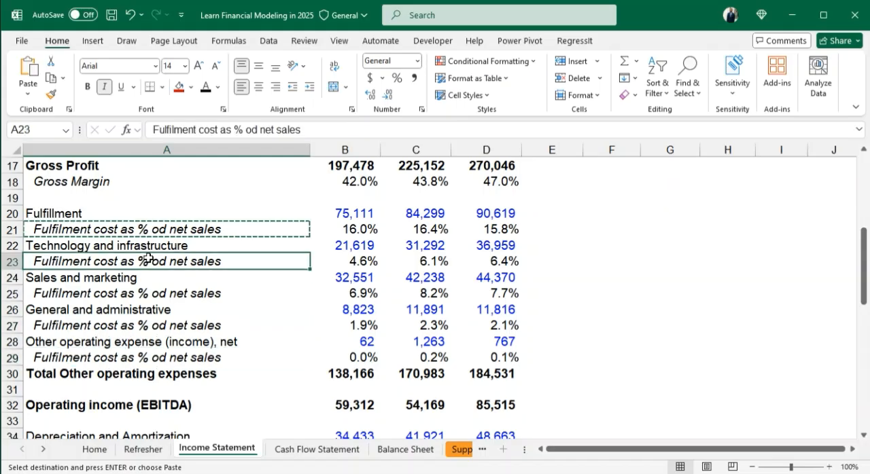
double_click(118, 261)
key("BackSpace")
key("BackSpace")
key("BackSpace")
key("BackSpace")
key("BackSpace")
type("Technology and ")
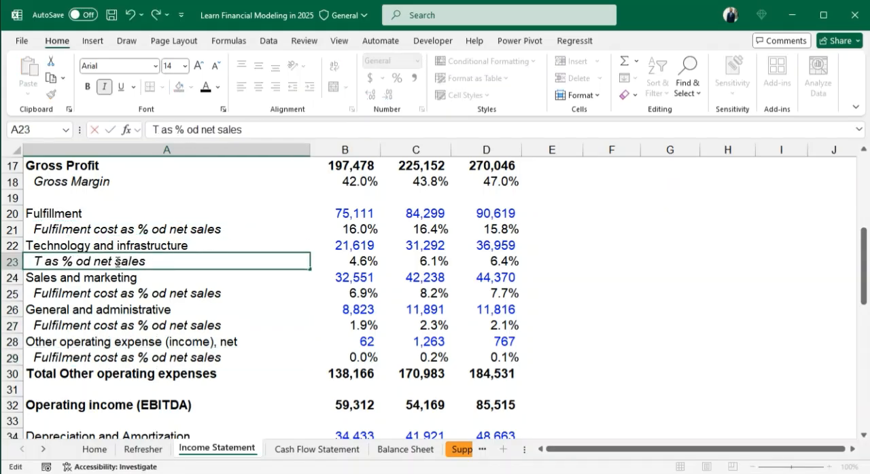
type("Infras")
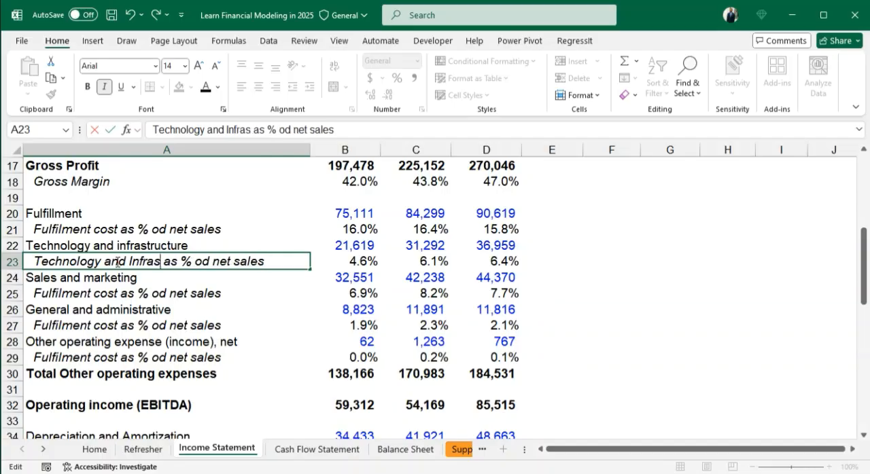
type("t.")
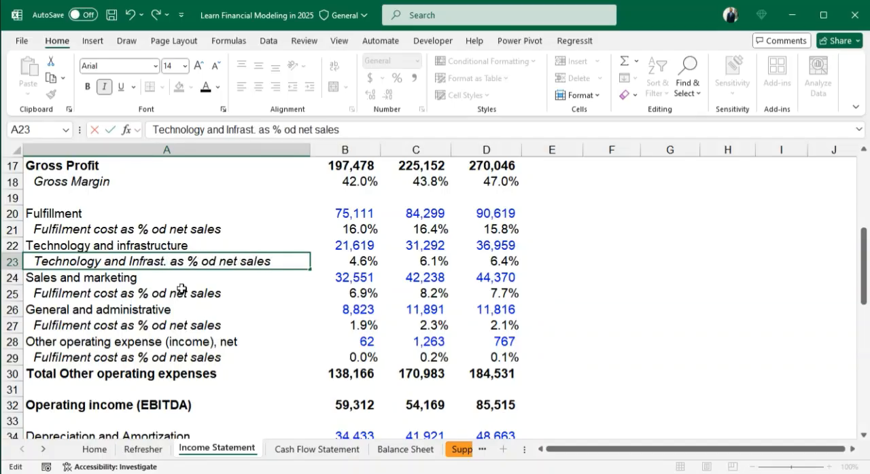
key("Return")
key("Return")
- Change the label in A25 to "Sales and Marketing as % od net sales"
double_click(117, 295)
key("BackSpace")
key("BackSpace")
key("BackSpace")
key("BackSpace")
key("BackSpace")
key("BackSpace")
key("BackSpace")
key("BackSpace")
key("BackSpace")
key("BackSpace")
key("BackSpace")
key("BackSpace")
key("BackSpace")
key("BackSpace")
key("BackSpace")
type("Sales and Marketing")
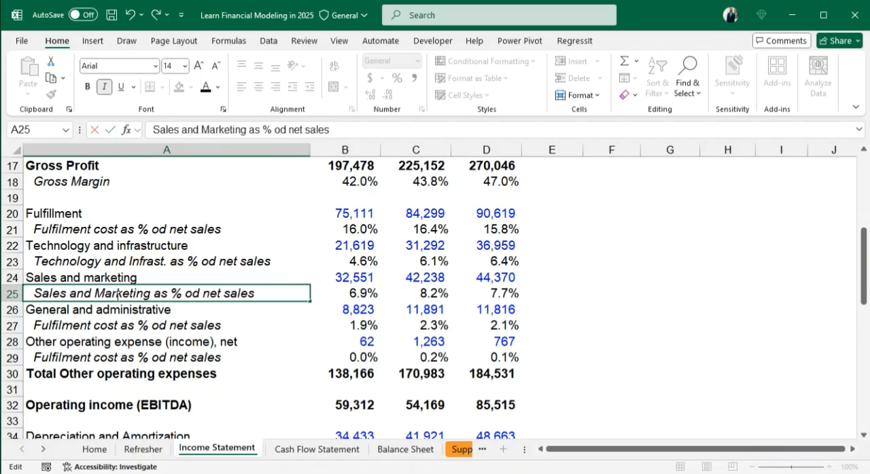
key("Return")
key("Return")
- Change the label in A27 to "General and Admin as % od net sales"
double_click(118, 325)
key("BackSpace")
key("BackSpace")
key("BackSpace")
key("BackSpace")
key("BackSpace")
key("BackSpace")
key("BackSpace")
key("BackSpace")
key("BackSpace")
key("BackSpace")
key("BackSpace")
key("BackSpace")
key("BackSpace")
key("BackSpace")
key("BackSpace")
type("General and Ad")
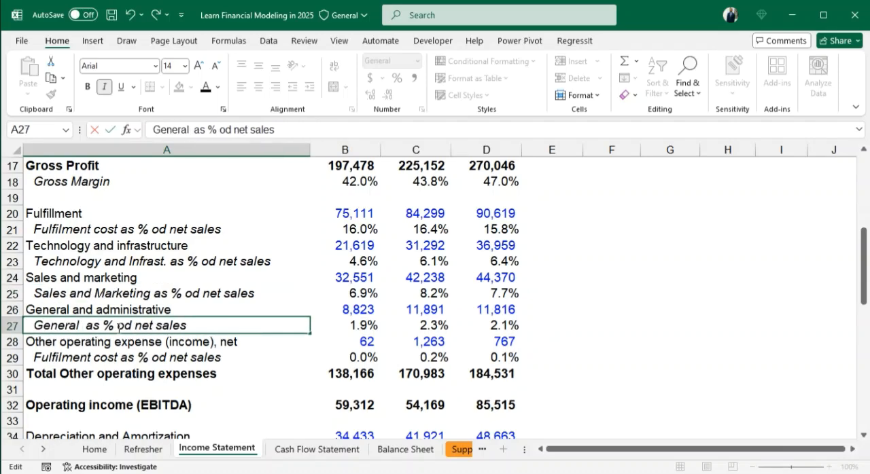
type("min")
key("Return")
- Change the label in A29 to "Other operating expenses as % od net sales"
double_click(118, 357)
key("BackSpace")
key("BackSpace")
key("BackSpace")
key("BackSpace")
key("BackSpace")
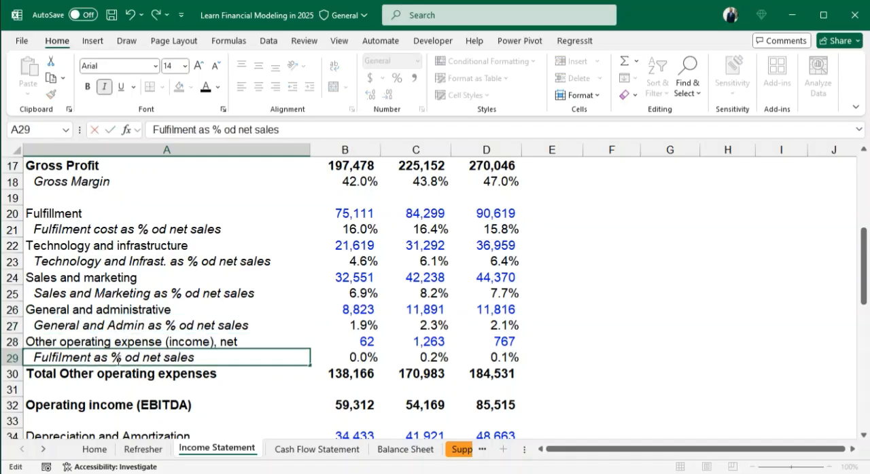
key("BackSpace")
key("BackSpace")
key("BackSpace")
key("BackSpace")
key("BackSpace")
key("BackSpace")
key("BackSpace")
key("BackSpace")
key("BackSpace")
key("BackSpace")
type("Other operating ex")
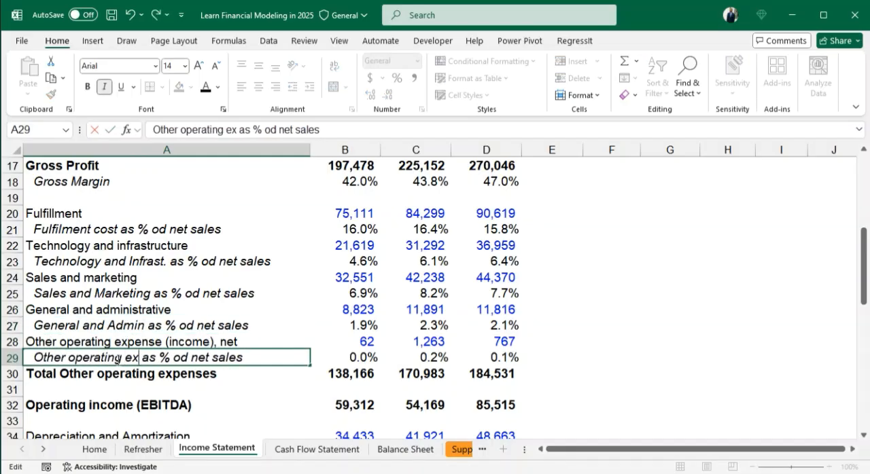
type("penses")
key("Return")
- Correct the typo "od" to "of" in the fulfilment and technology ratio labels in A21 and A23
double_click(170, 231)
key("BackSpace")
key("BackSpace")
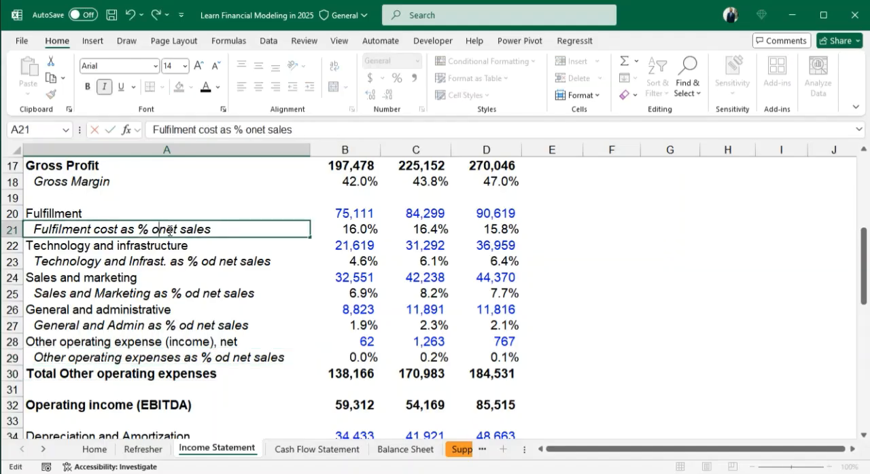
type("f")
double_click(216, 262)
key("BackSpace")
key("BackSpace")
type("f")
- Correct "od" to "of" in the marketing and general admin ratio labels in A25 and A27
double_click(204, 295)
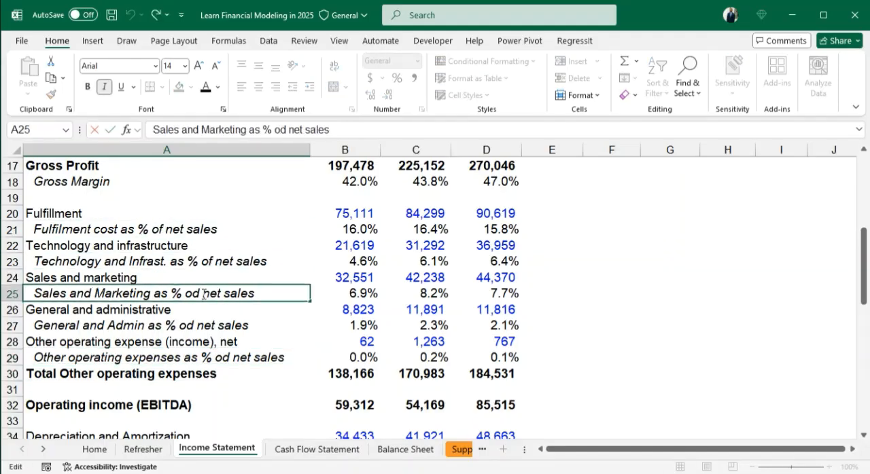
key("BackSpace")
key("BackSpace")
type("f")
key("Return")
double_click(193, 326)
key("BackSpace")
key("BackSpace")
type("f")
key("Return")
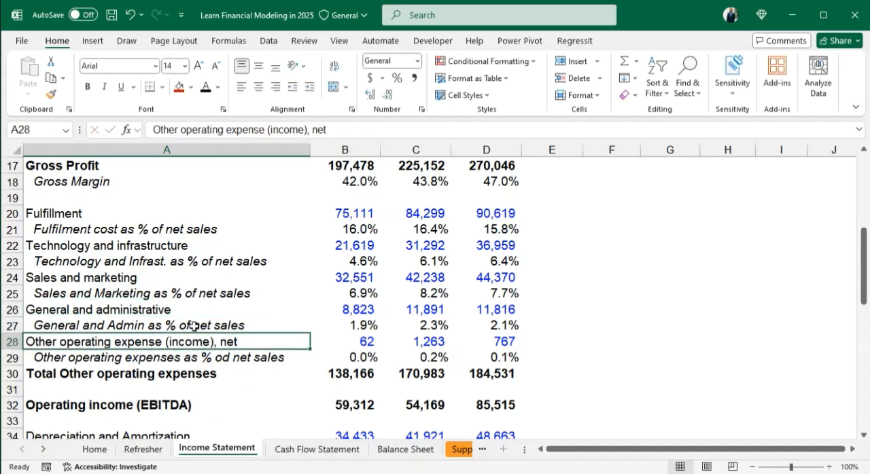
- Fix the A29 label so it reads "Other operating expenses as % of net sales"
double_click(227, 358)
key("BackSpace")
key("BackSpace")
type("f")
key("Return")
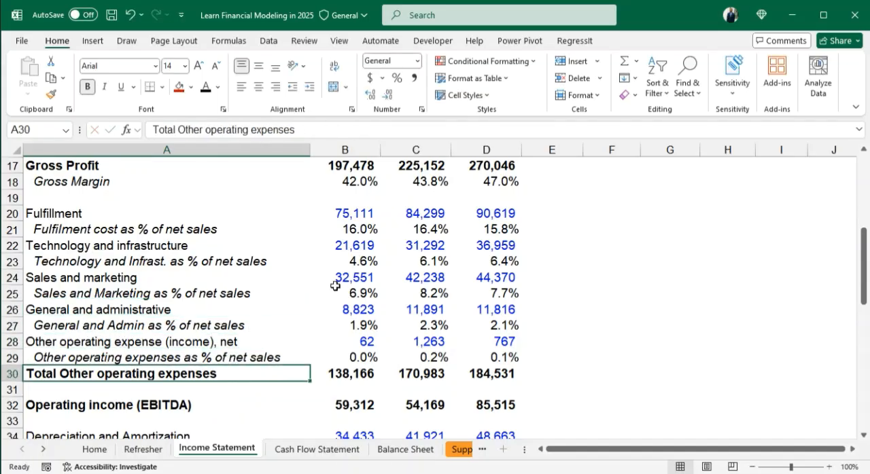
- Enter the label "EBITDA margin" in A33, below Operating income (EBITDA)
scroll(365, 305, "down", 1)
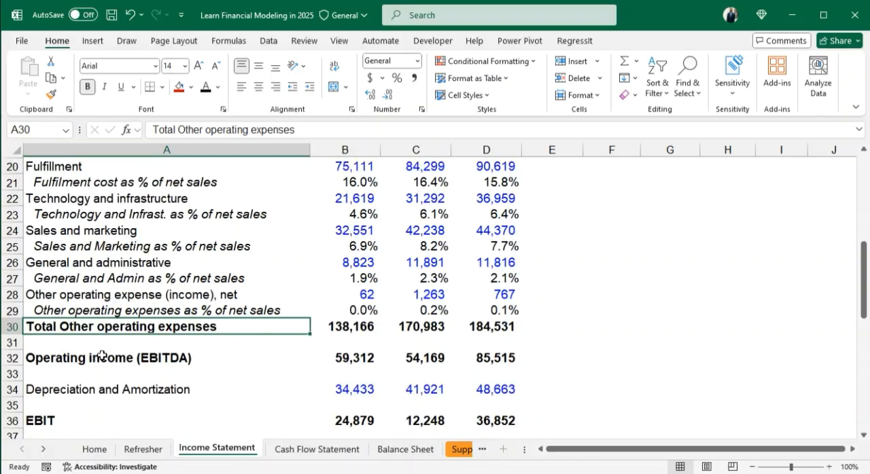
key("Down")
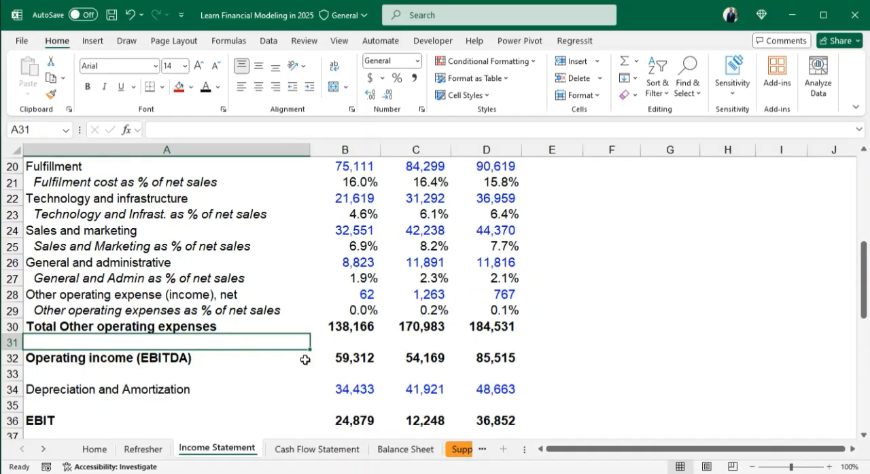
left_click(161, 370)
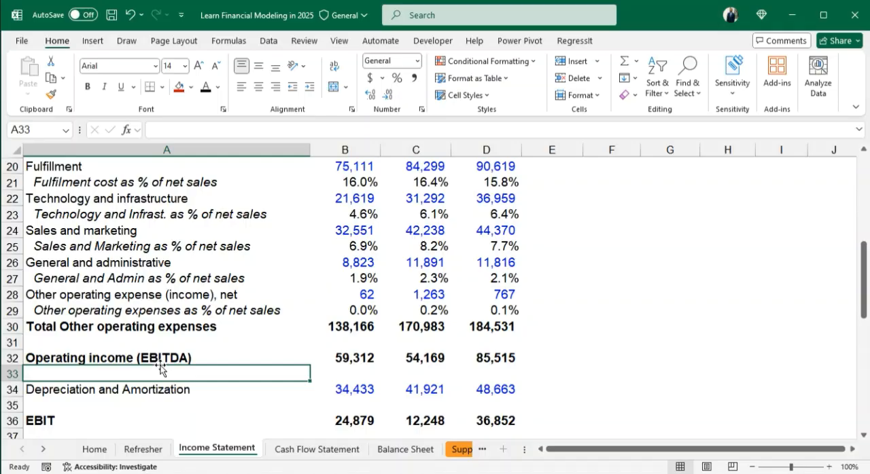
type("EBIT")
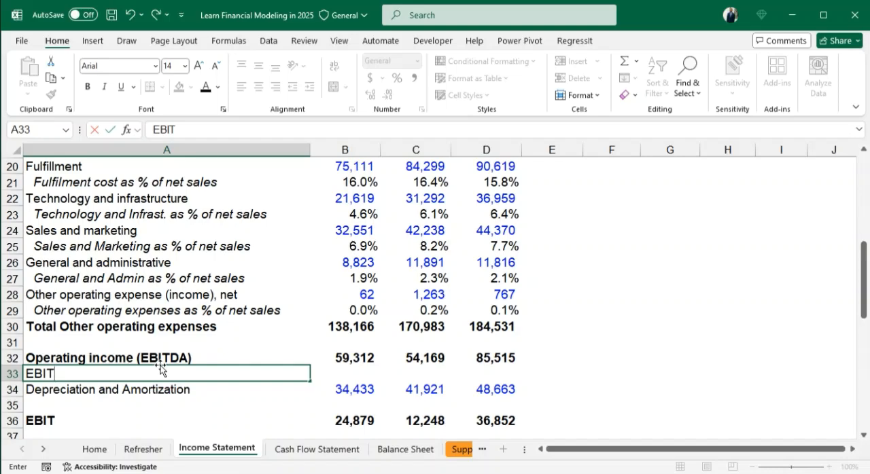
type("DA as")
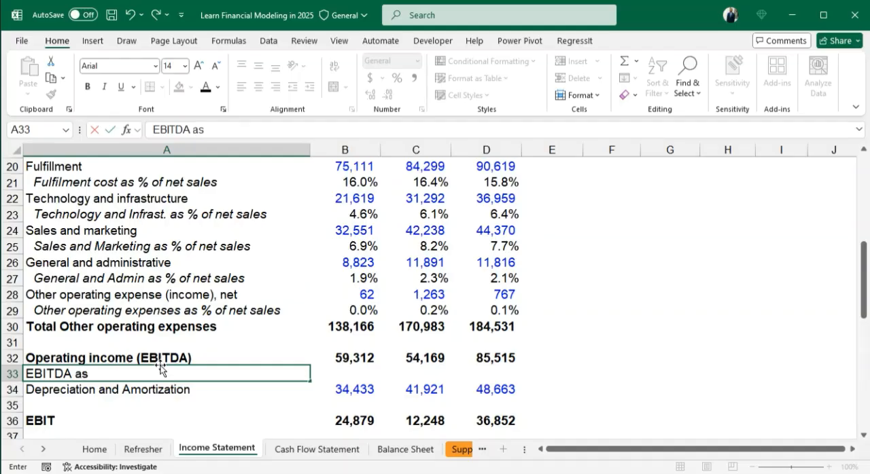
key("BackSpace")
key("BackSpace")
type("margin")
key("Return")
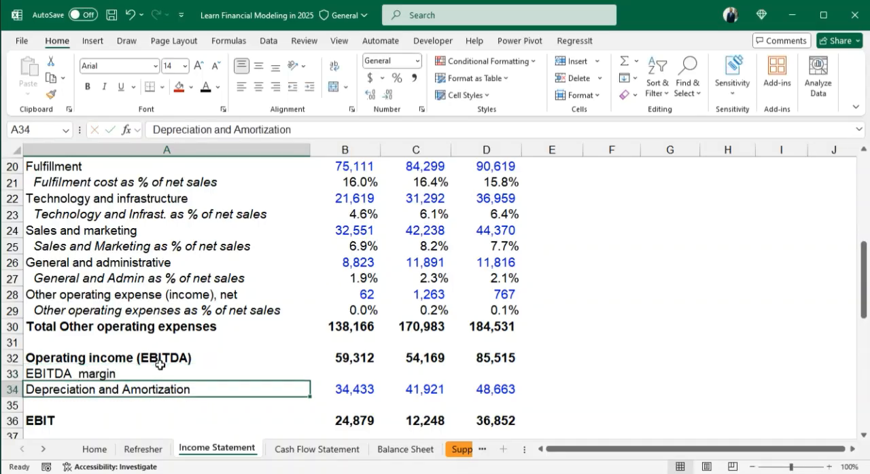
- Indent the EBITDA margin label in A33 and make it italic
left_click(160, 370)
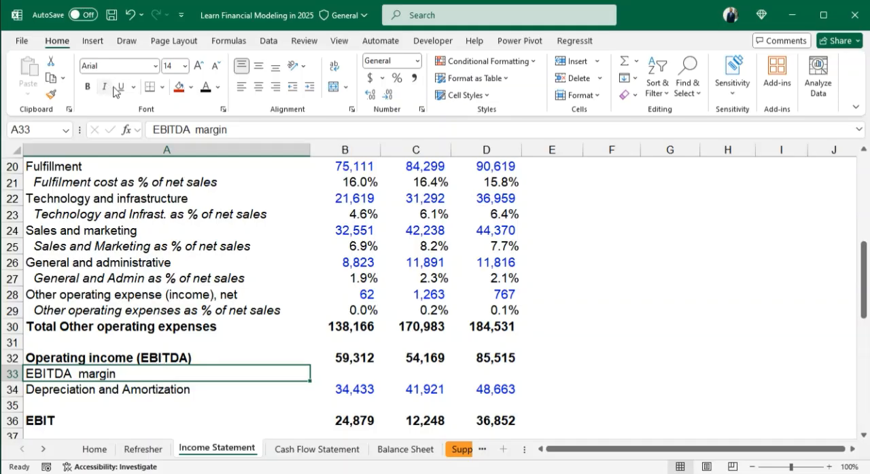
left_click(309, 86)
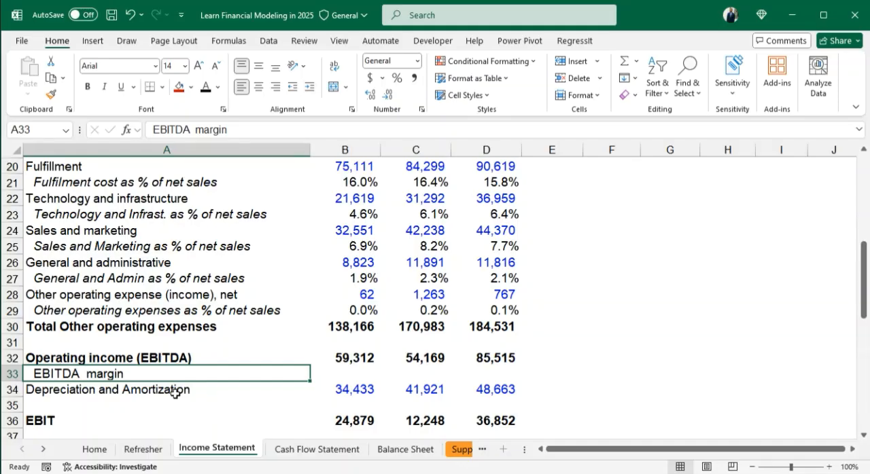
key("ctrl+i")
left_click(202, 415)
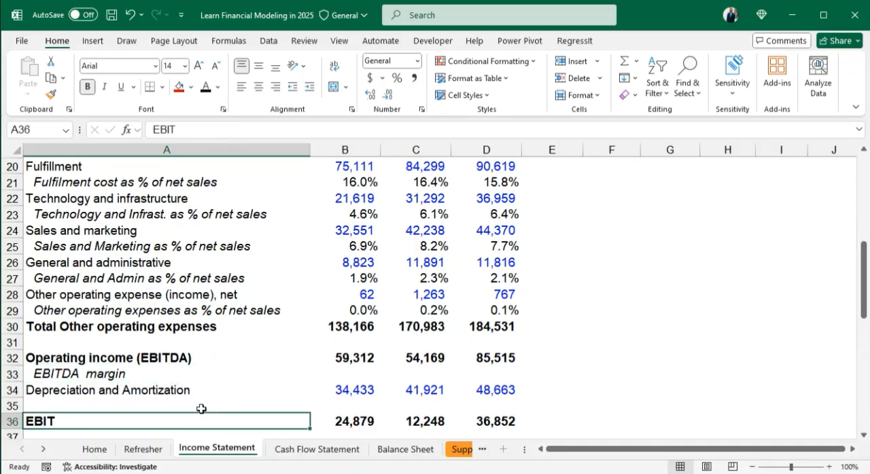
left_click(84, 376)
- Calculate the EBITDA margin in B33 by dividing EBITDA by total net sales with =B32/B11
left_click(354, 375)
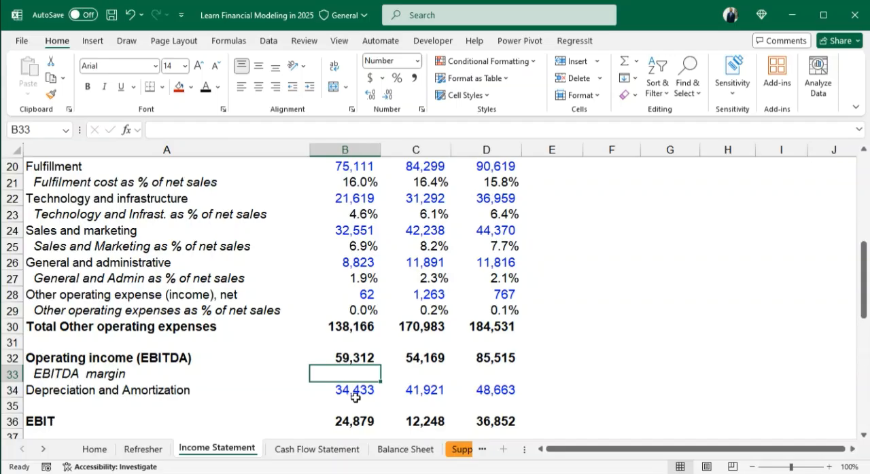
type("=")
left_click(359, 358)
type("/")
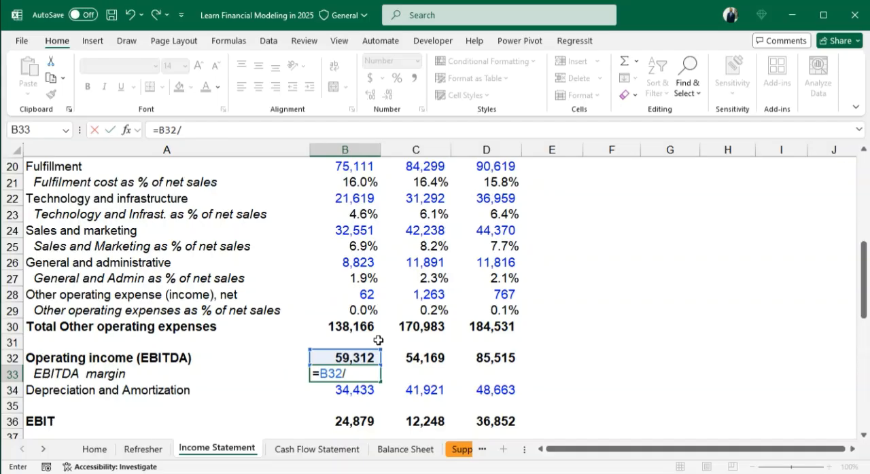
scroll(371, 333, "up", 2)
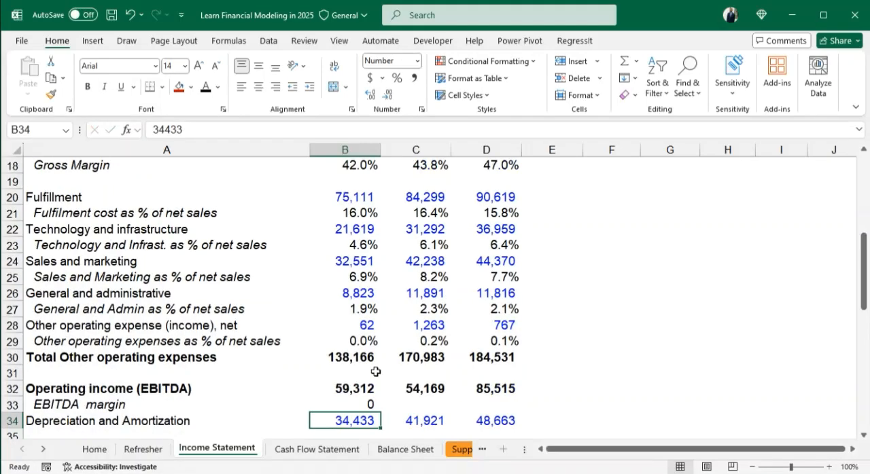
- Format B33 as a percentage with one decimal and fill its formula across to D33
left_click(370, 404)
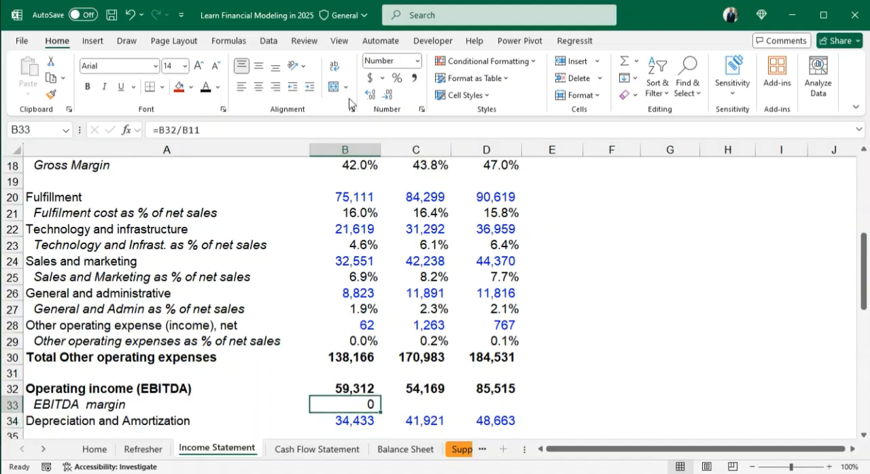
left_click(396, 80)
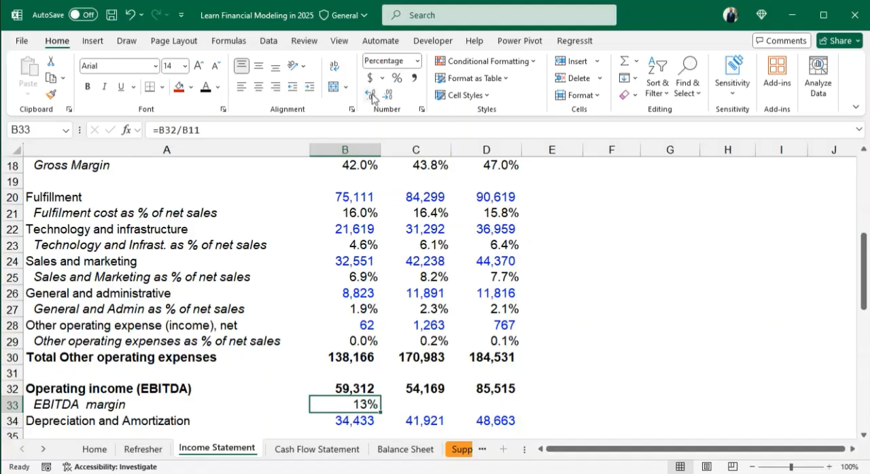
left_click(371, 95)
key("shift+Right")
key("shift+Right")
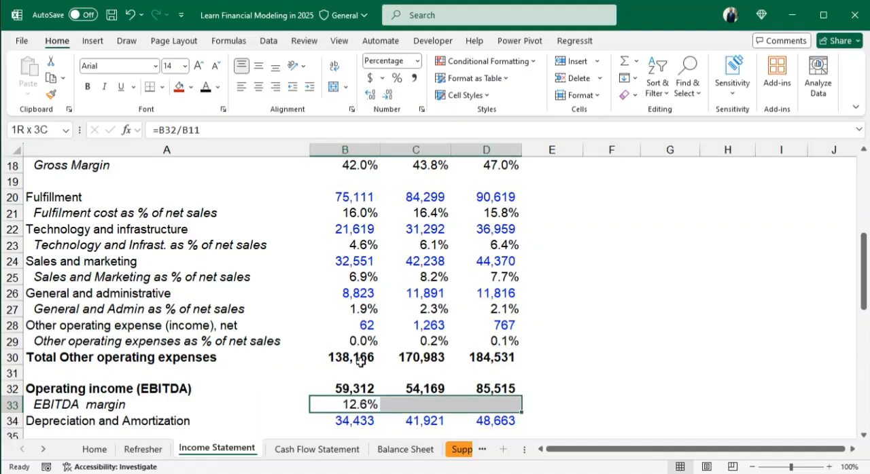
key("ctrl+r")
scroll(360, 360, "down", 1)
left_click(53, 388)
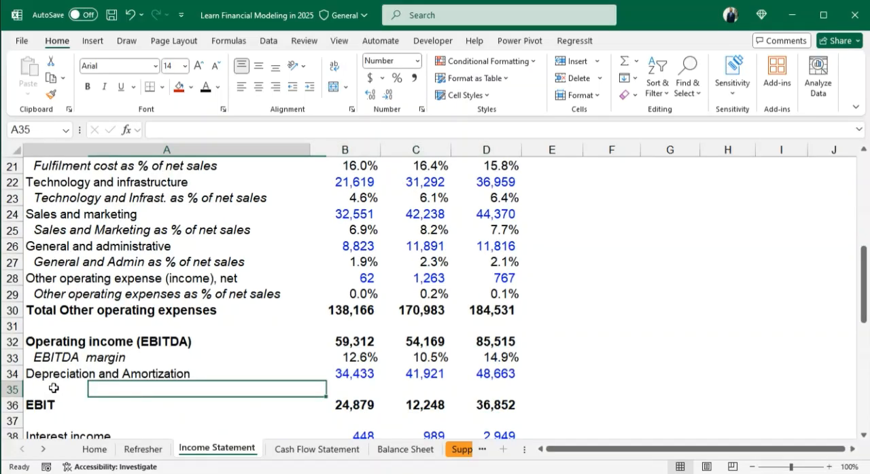
left_click_drag(28, 375, 487, 378)
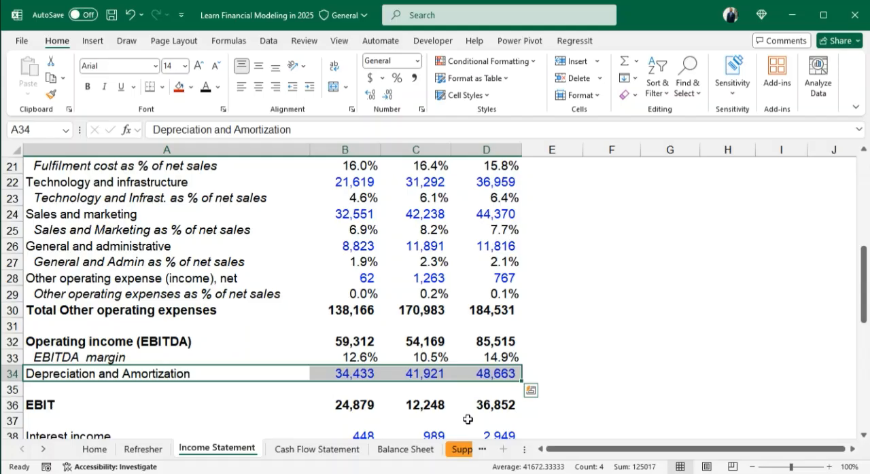
key("Down")
left_click(344, 386)
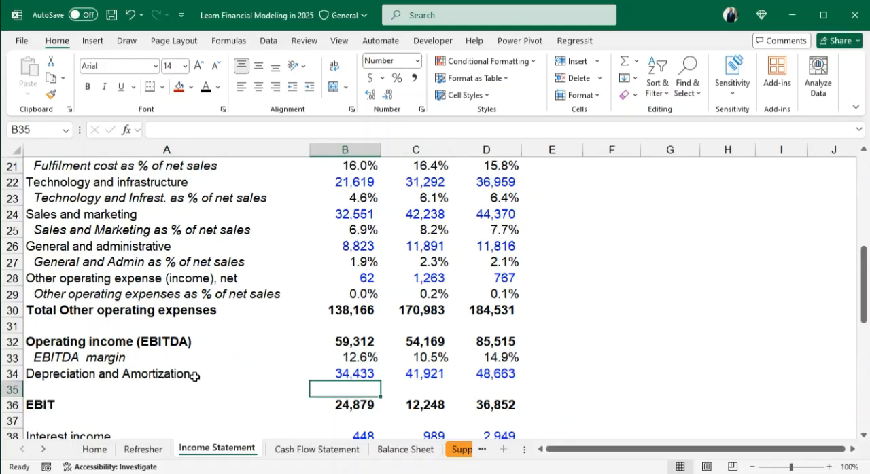
- Enter the label "EBIT Margin" in A37 below EBIT, in italics and indented
scroll(194, 375, "down", 1)
left_click(59, 374)
type("EBIT M")
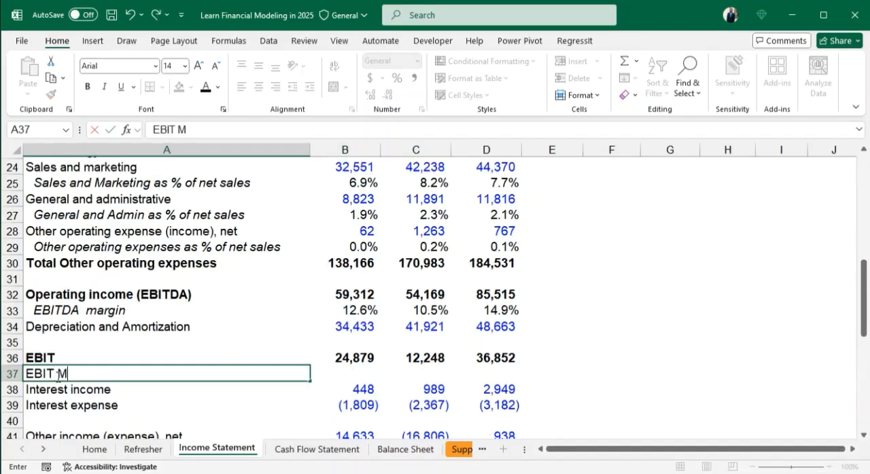
type("argin")
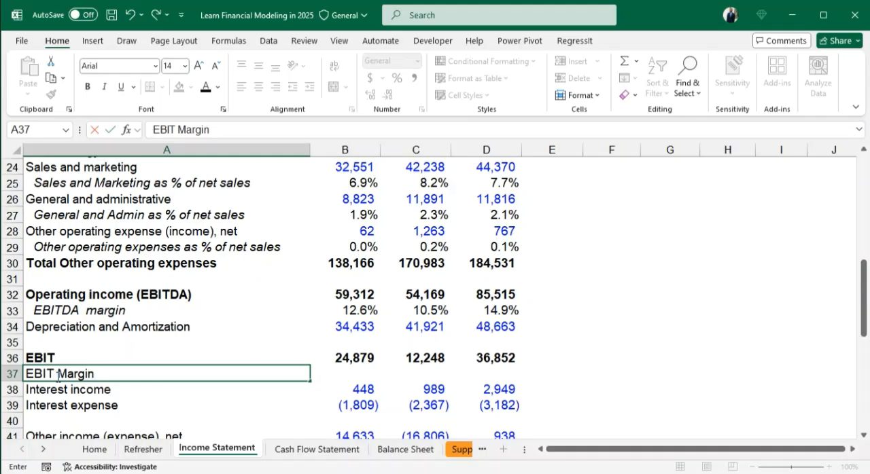
key("ctrl+Return")
key("ctrl+i")
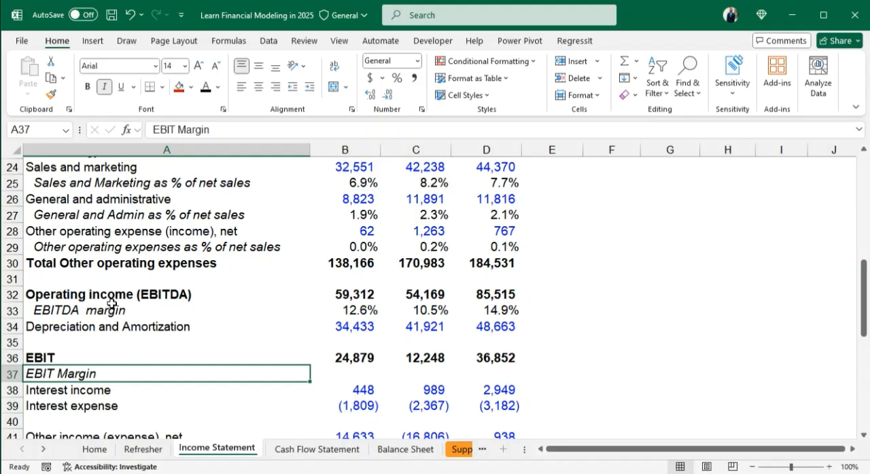
key("ctrl+alt+Tab")
- Calculate the EBIT margin in B37 with =B36/B11 and format it as a percentage
left_click(365, 372)
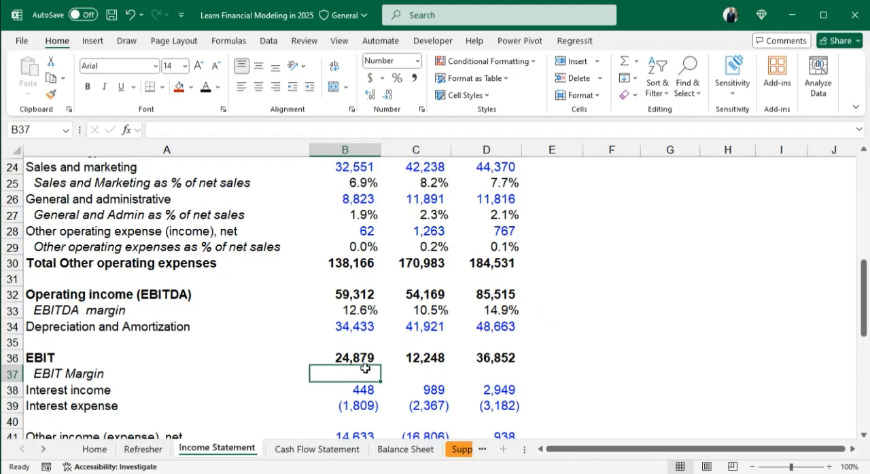
type("=")
left_click(350, 358)
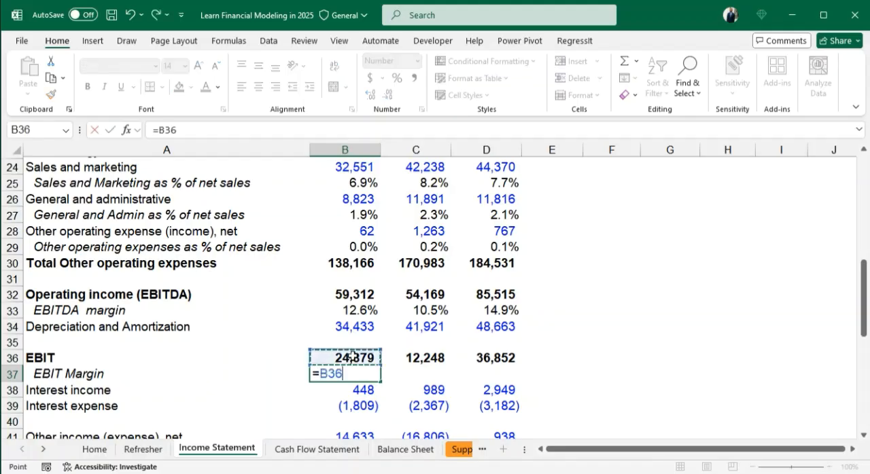
type("/")
scroll(375, 257, "up", 5)
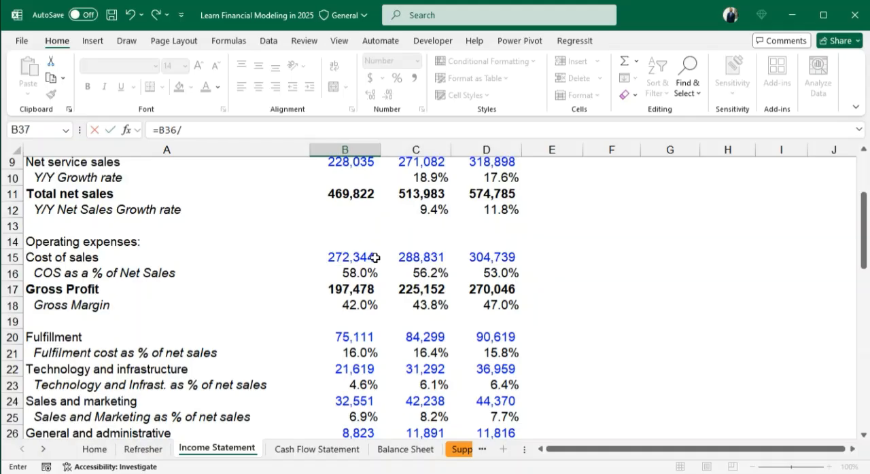
left_click(350, 194)
key("ctrl+Return")
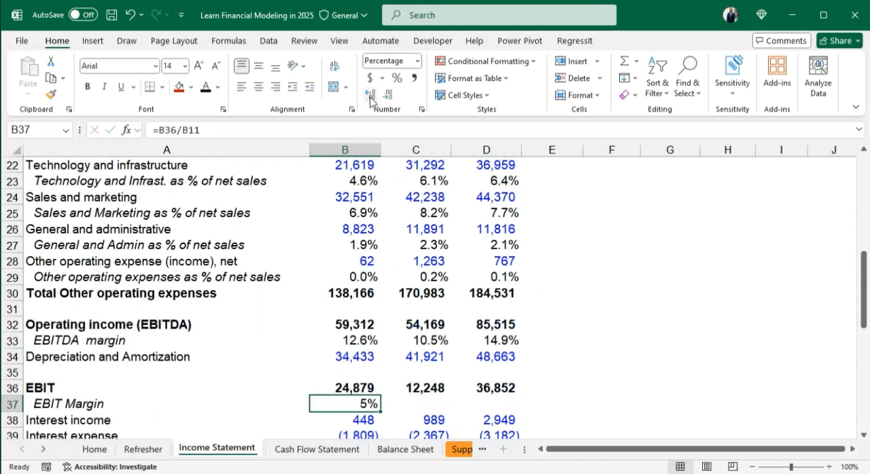
- Show the B37 margin with one decimal and fill the formula across to D37
left_click(369, 94)
left_click_drag(345, 404, 502, 403)
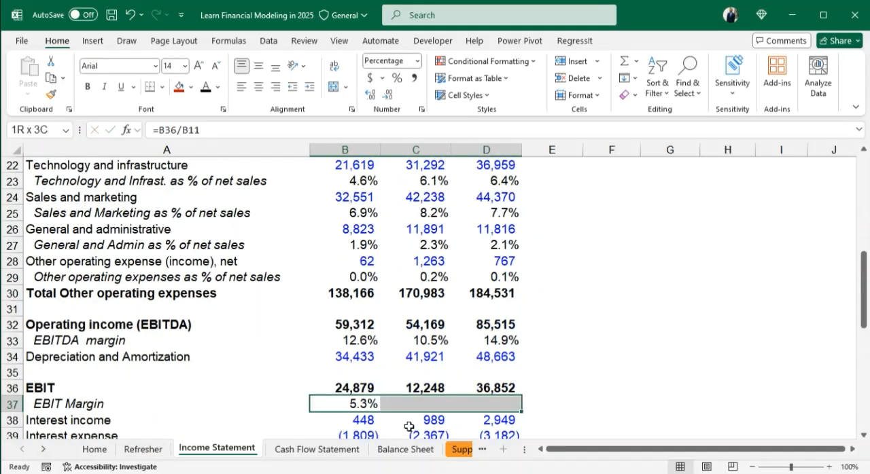
key("ctrl+r")
left_click(408, 427)
- View the Supporting Schedules divider sheet and the Working Capital Schedule sheet
scroll(388, 402, "down", 2)
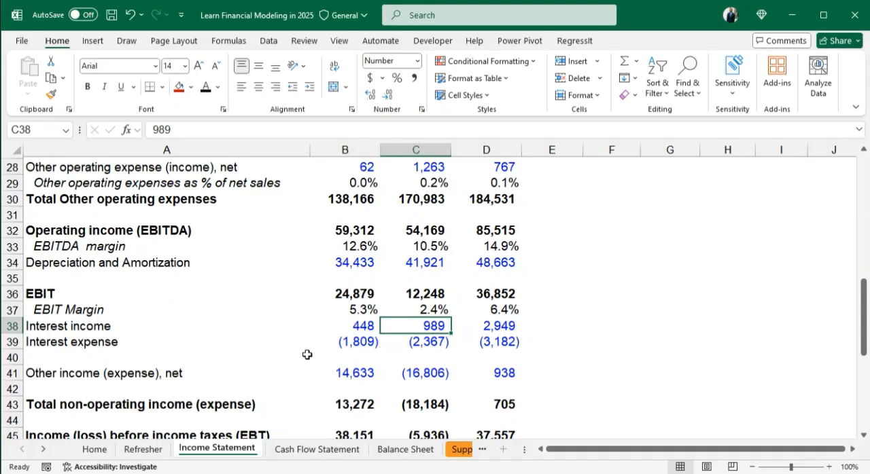
left_click(462, 450)
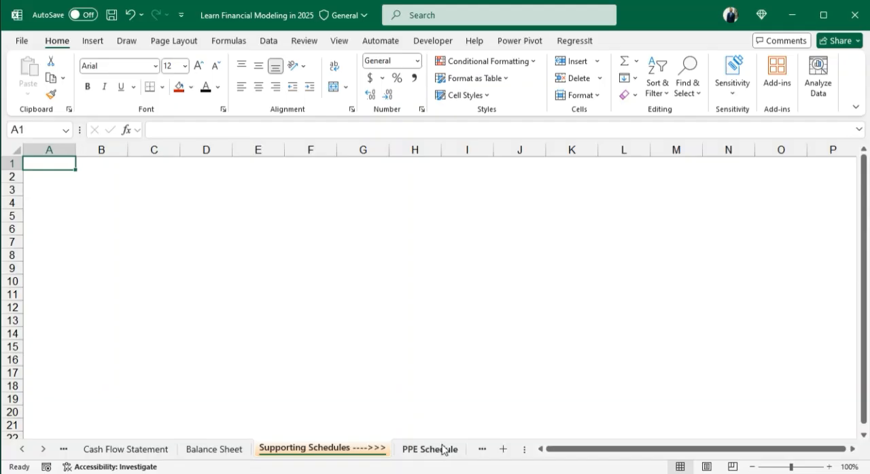
left_click(481, 449)
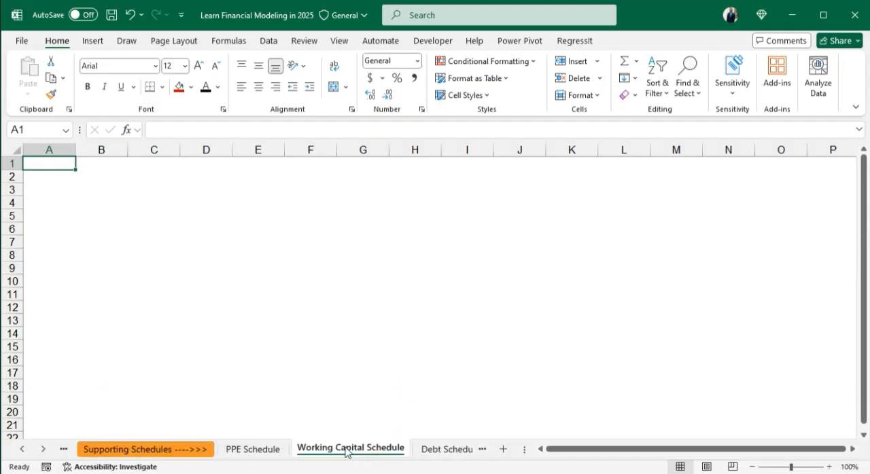
- View the Debt Schedule sheet and return through the financial statement sheets to the Income Statement
left_click(447, 449)
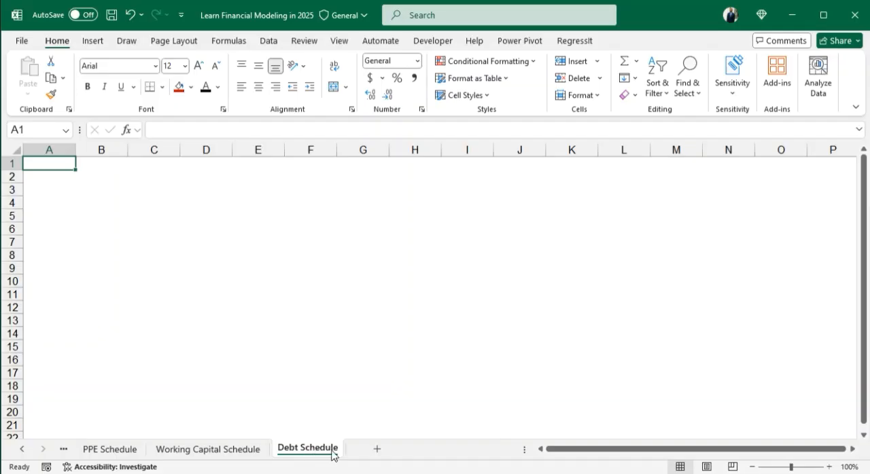
left_click(63, 451)
left_click(64, 451)
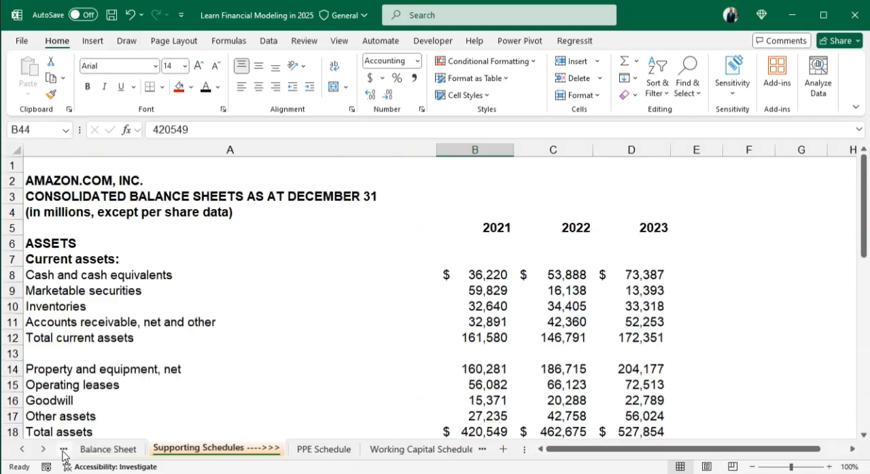
left_click(63, 450)
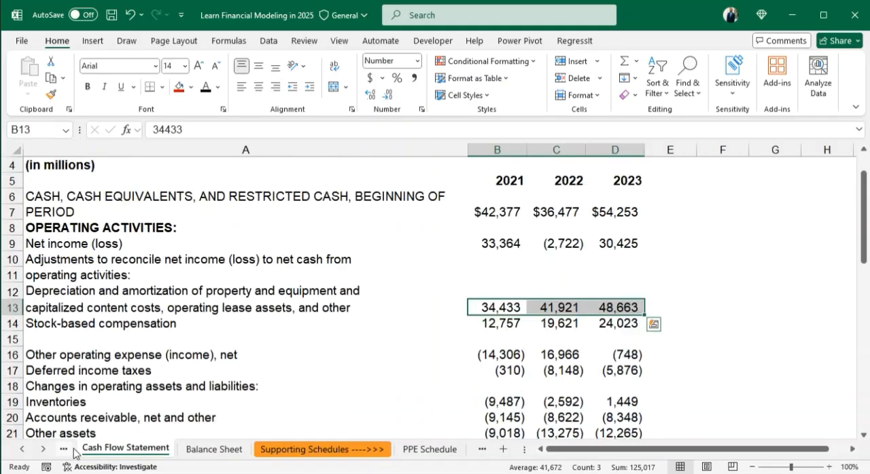
left_click(65, 450)
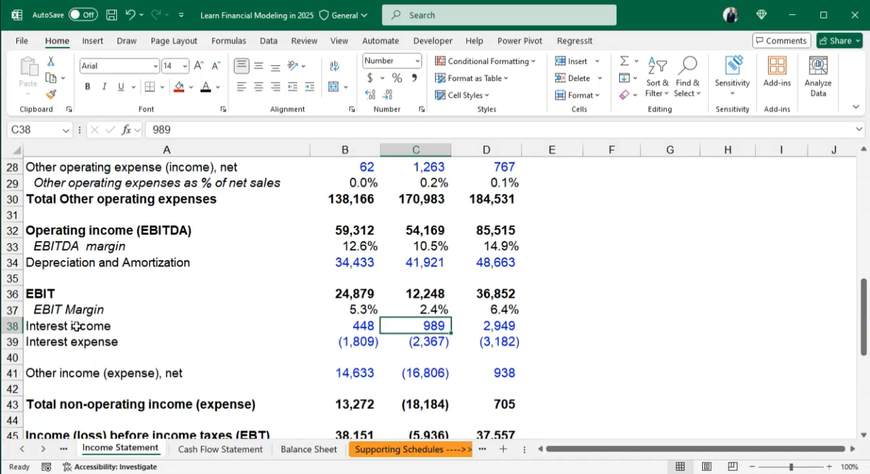
- Review the interest income, interest expense and other income (expense) rows below EBIT on the Income Statement
left_click_drag(47, 329, 479, 352)
left_click(187, 357)
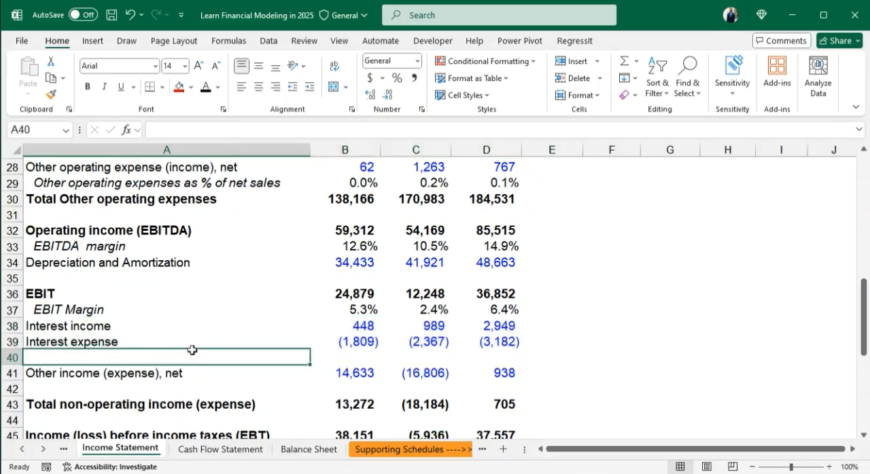
scroll(281, 331, "down", 3)
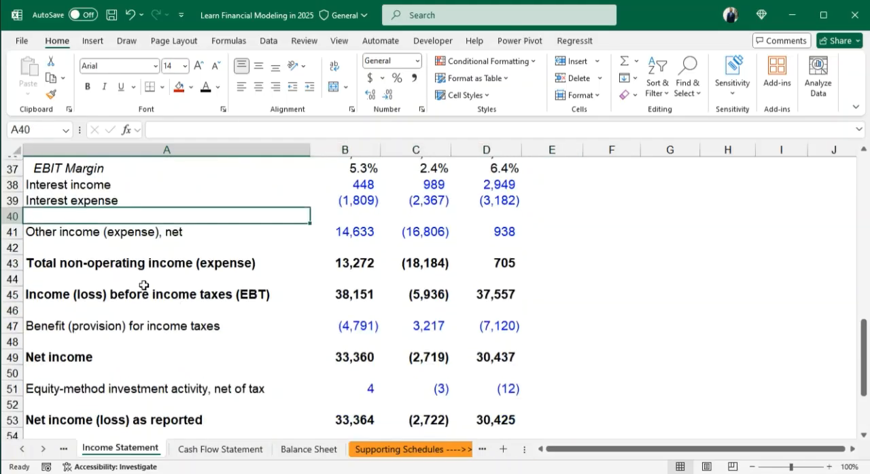
left_click(53, 246)
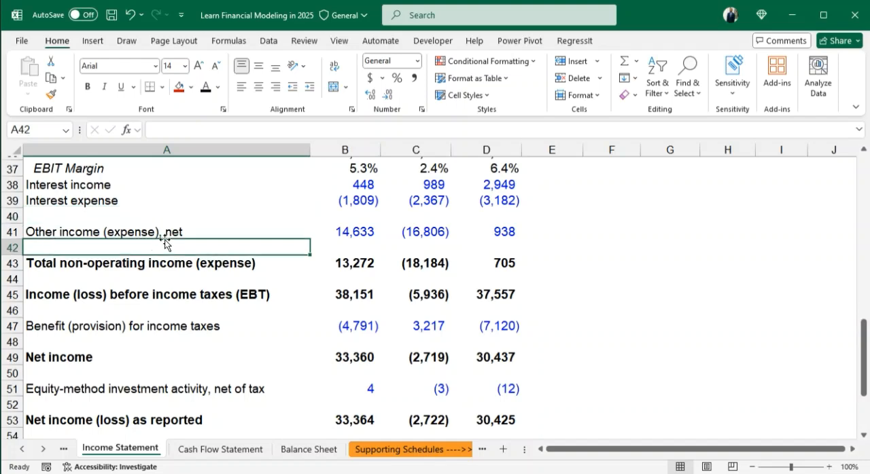
left_click(243, 229)
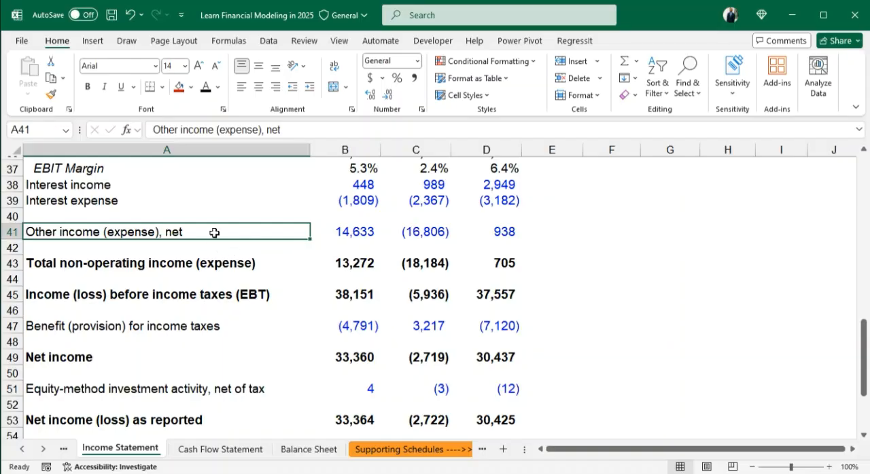
left_click_drag(254, 231, 516, 231)
left_click(555, 235)
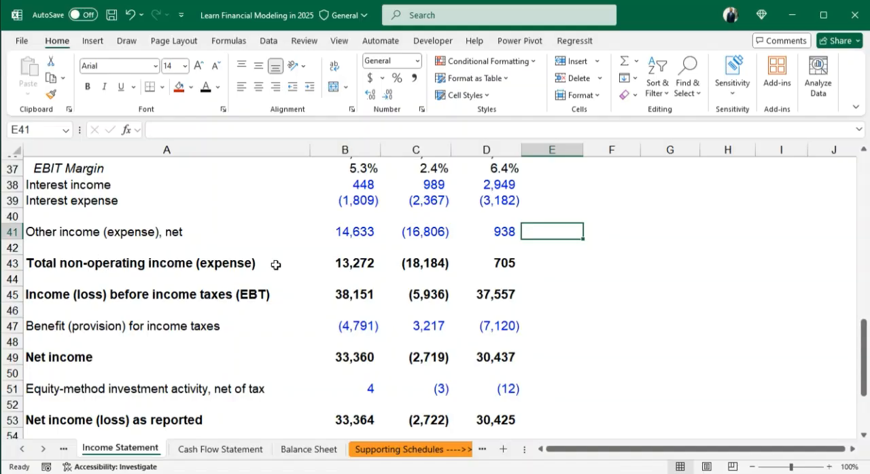
- Enter the label "EBT Margin" in A46 below income before income taxes, in italics and indented
scroll(232, 290, "down", 1)
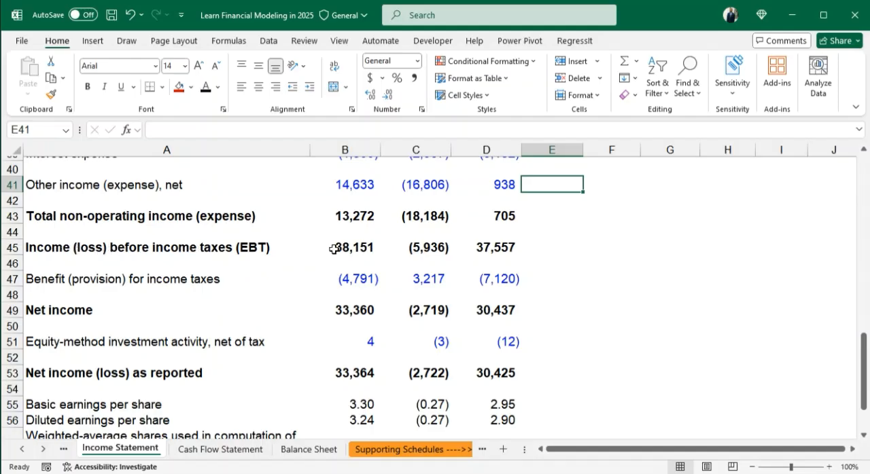
left_click(78, 265)
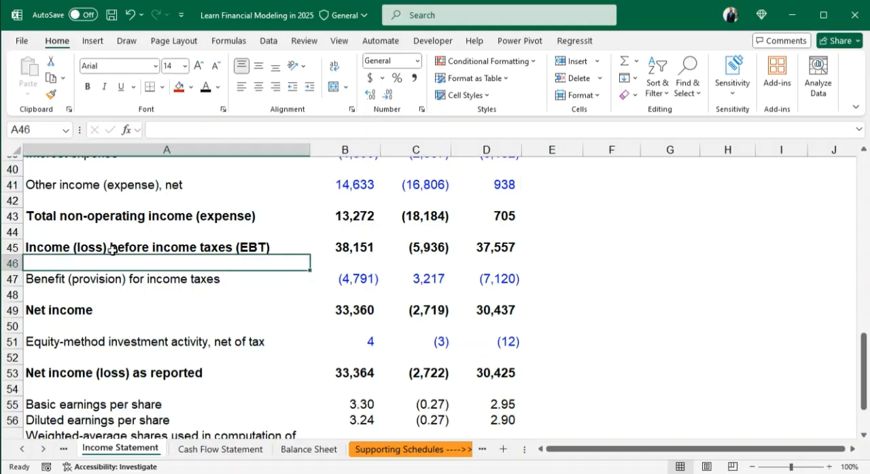
type("E")
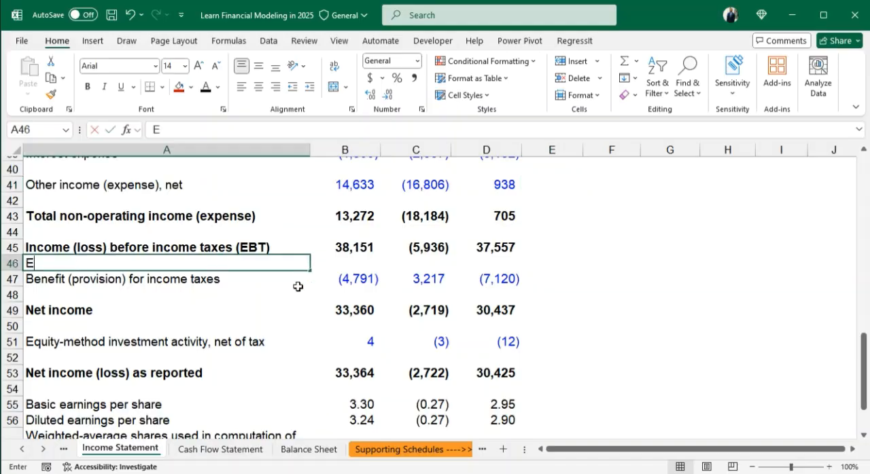
type("BT Margin")
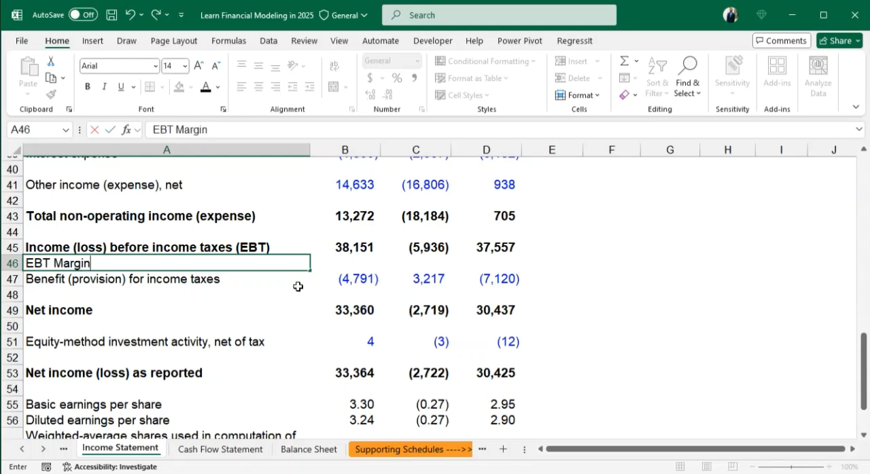
key("Return")
key("Up")
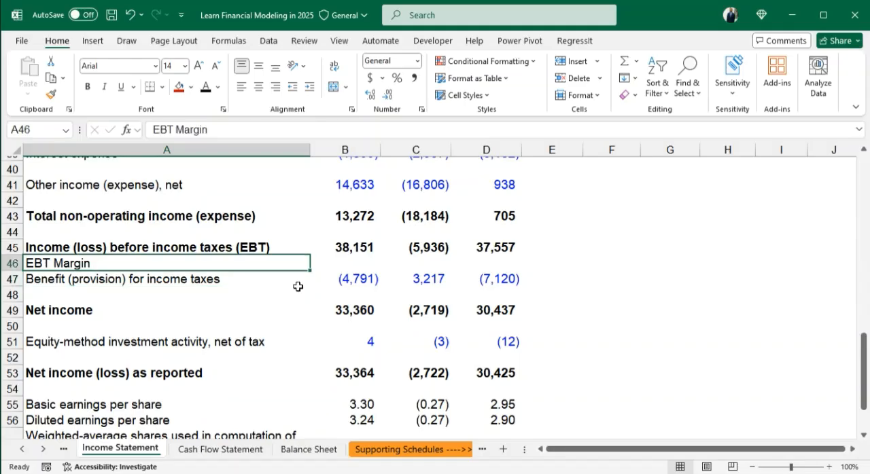
key("ctrl+i")
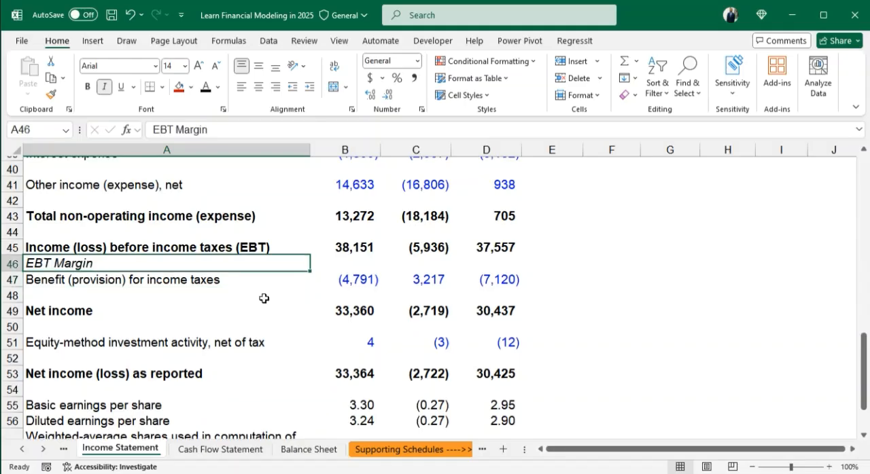
left_click(311, 89)
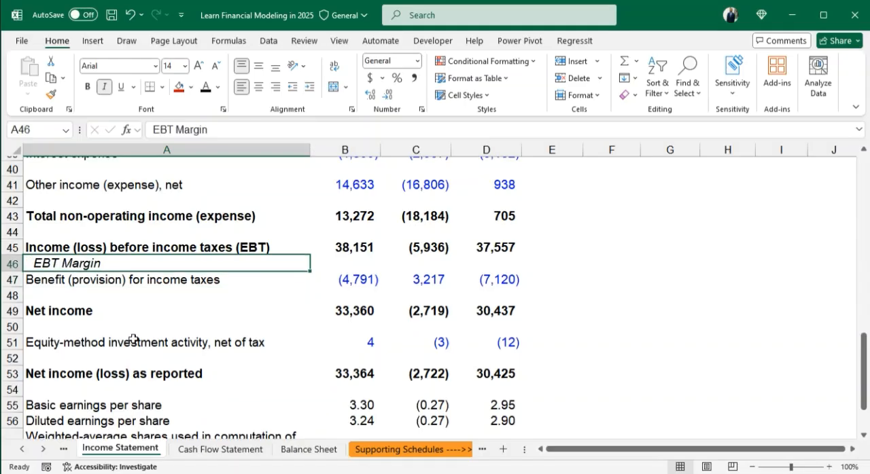
- Calculate the EBT margin in B46 by dividing EBT by total net sales with =B45/B11
left_click(360, 260)
type("=")
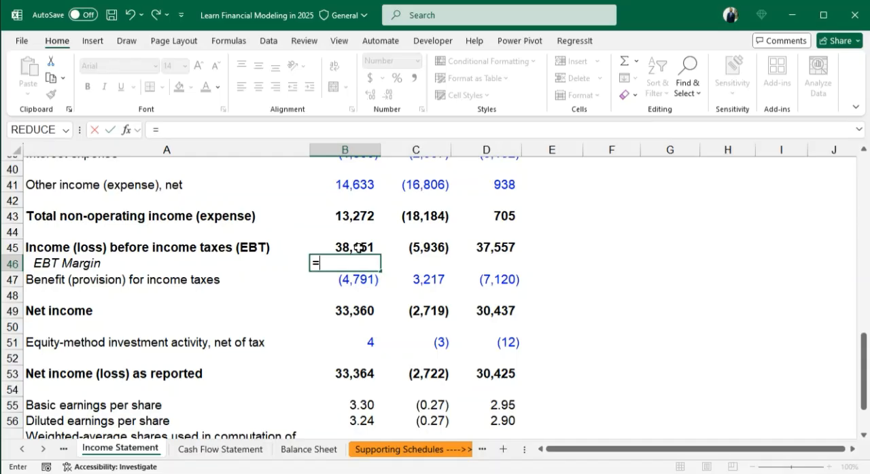
left_click(358, 247)
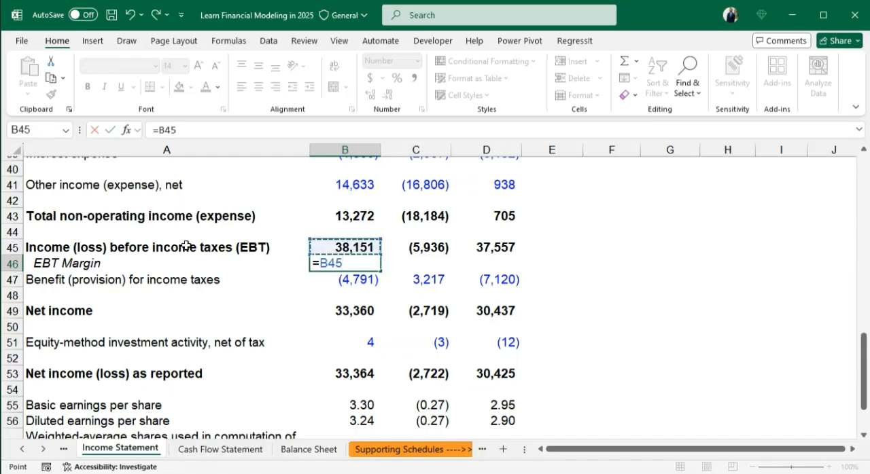
type("/")
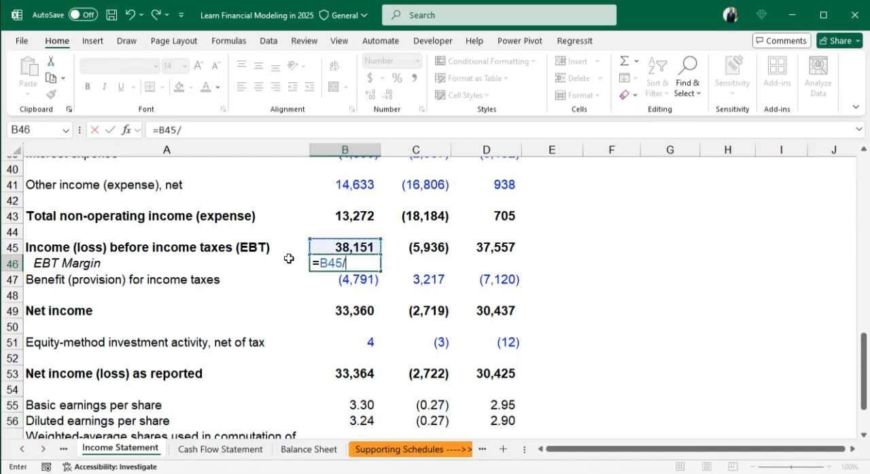
scroll(346, 255, "down", 2)
scroll(408, 253, "up", 5)
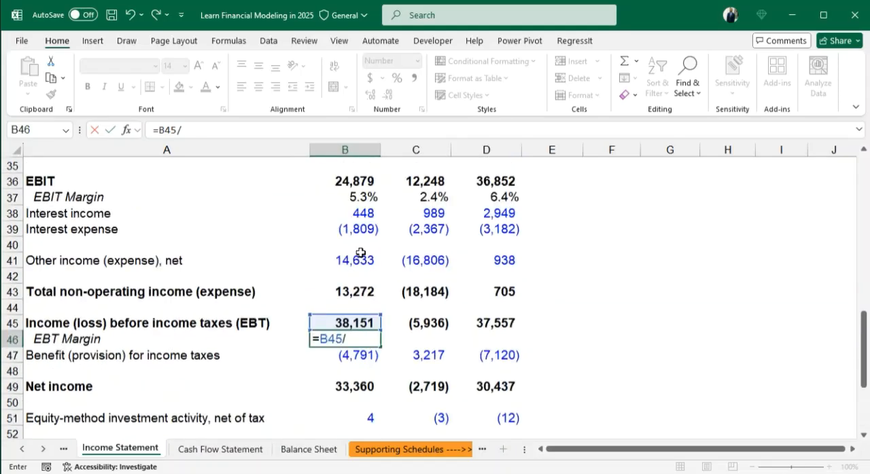
scroll(360, 252, "up", 6)
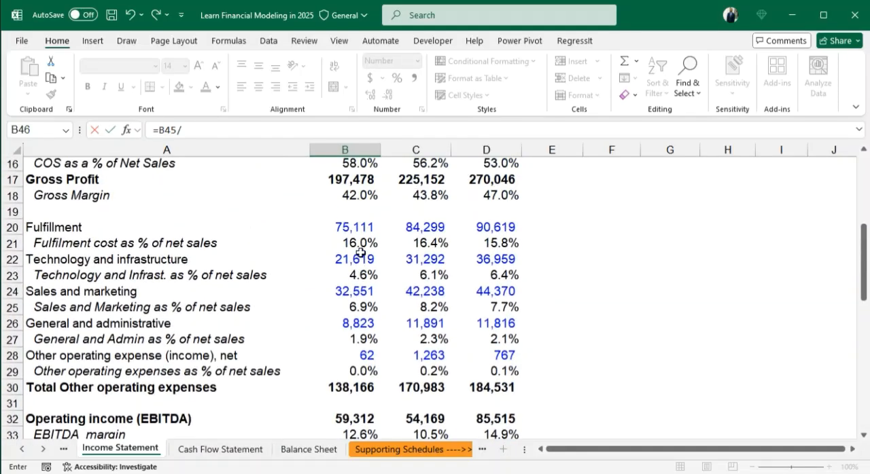
scroll(361, 252, "up", 2)
left_click(351, 224)
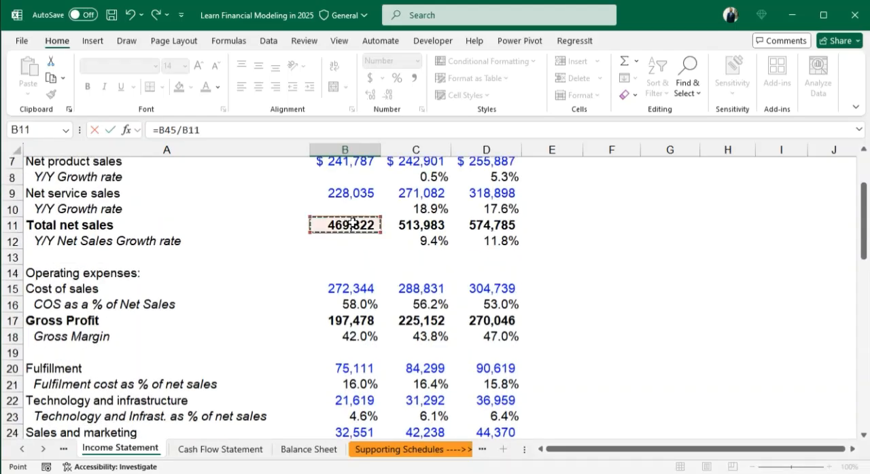
key("Return")
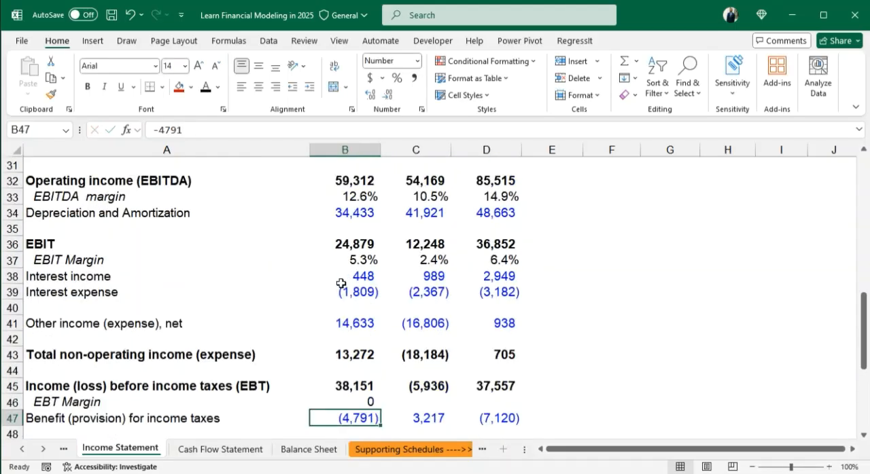
- Format the B46 margin as a percentage with one decimal and fill the formula across to D46
scroll(341, 284, "down", 1)
left_click(358, 352)
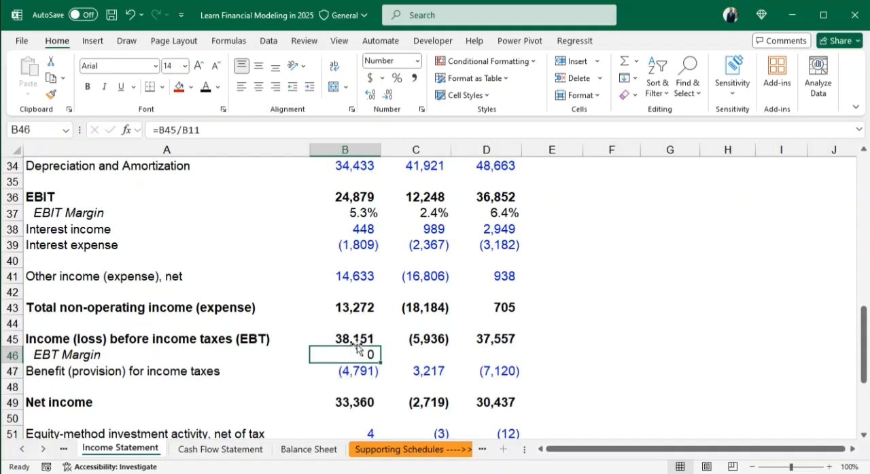
left_click(398, 80)
key("shift+Right")
key("shift+Right")
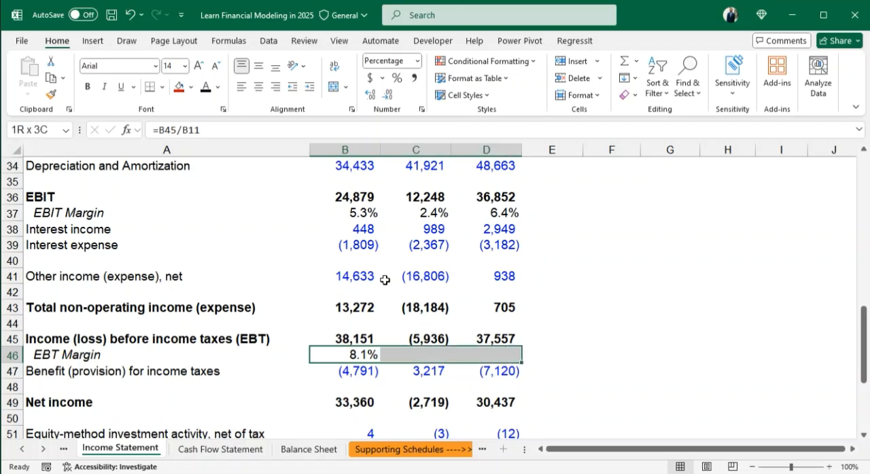
key("ctrl+r")
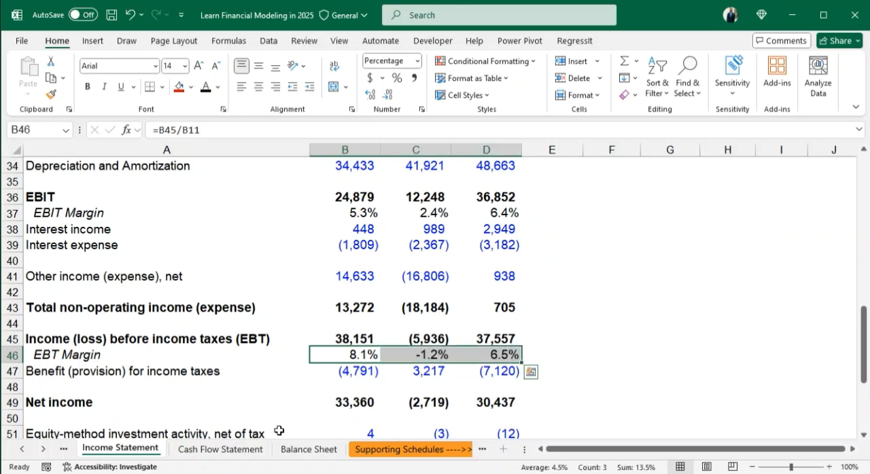
- Enter the label "Effective tax rate" in A48 below the income tax provision, in italics and indented
left_click(115, 390)
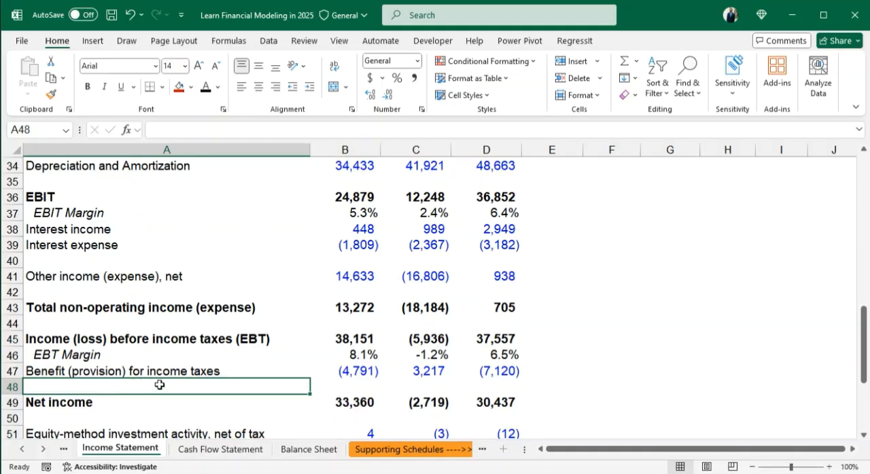
scroll(454, 307, "down", 3)
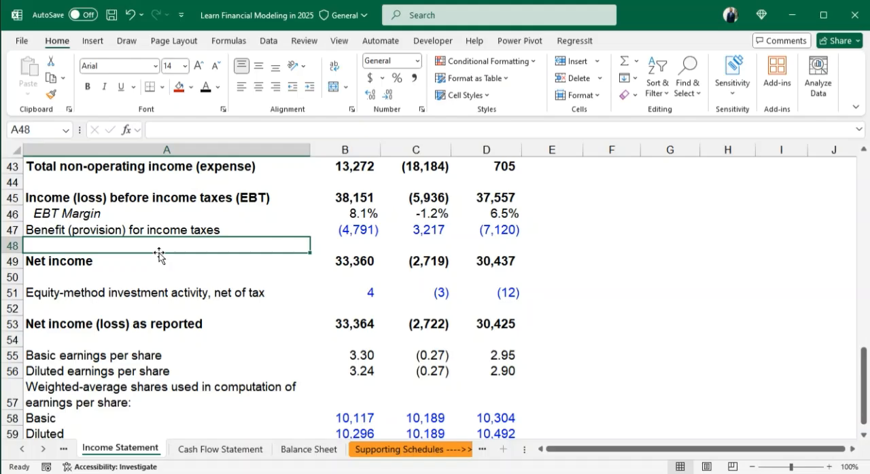
type("Effective")
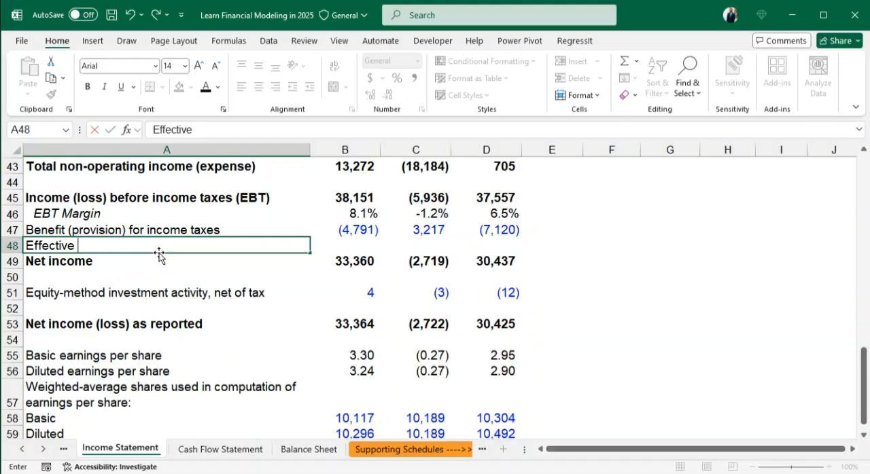
type(" tax rate")
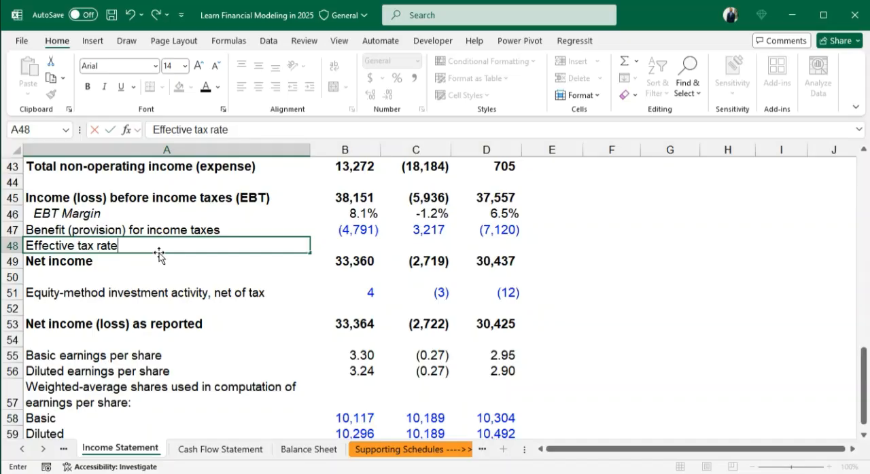
key("Return")
key("Up")
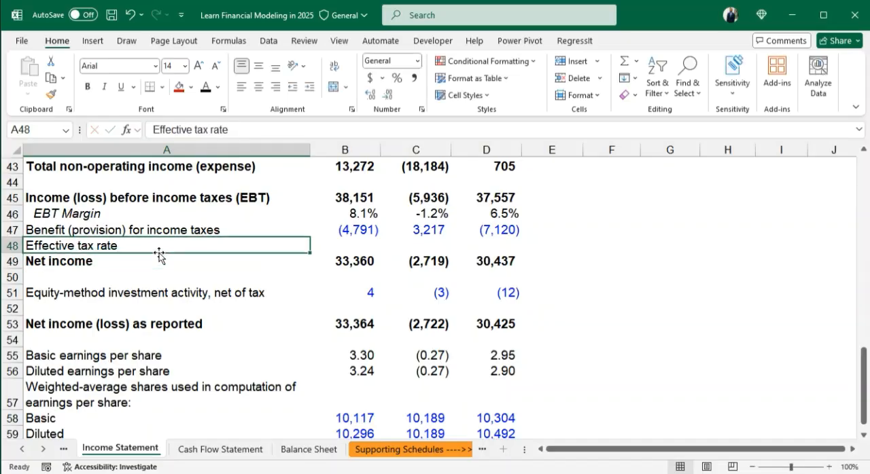
key("ctrl+i")
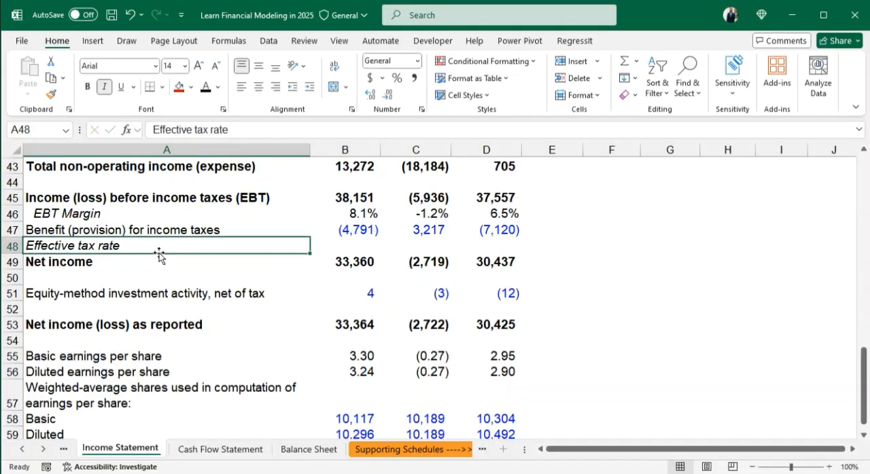
left_click(309, 86)
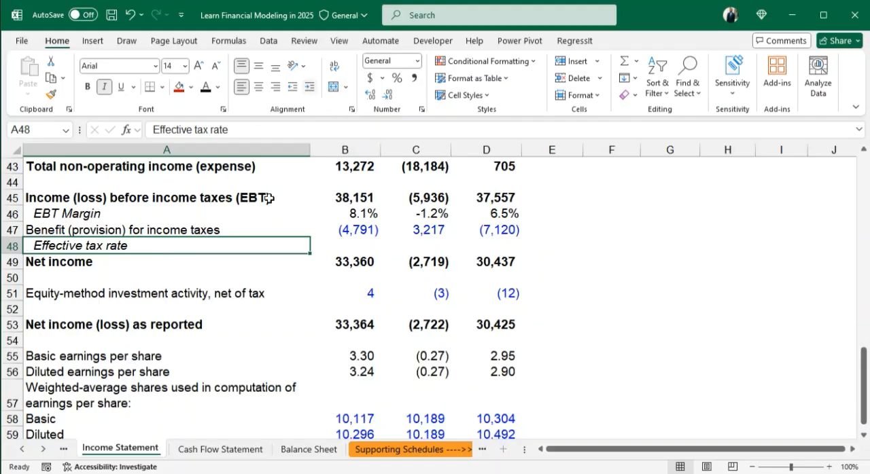
- Calculate the effective tax rate in B48 by dividing the income tax provision by EBT with =B47/B45
left_click(327, 246)
type("=")
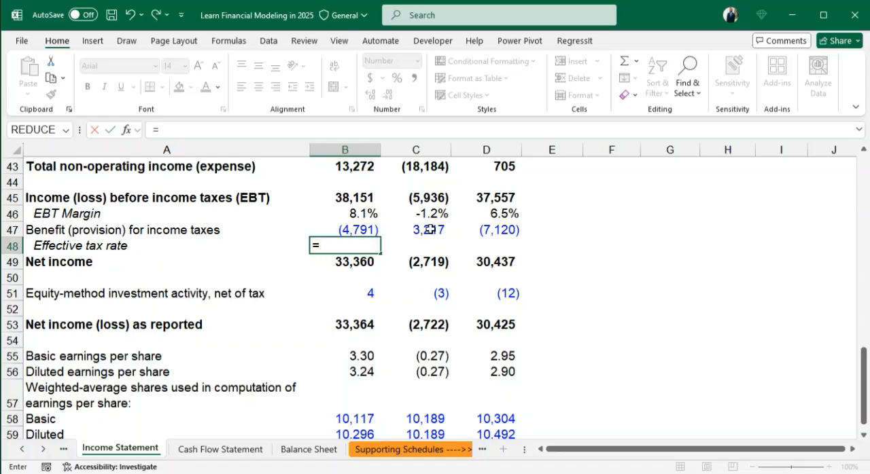
left_click(356, 228)
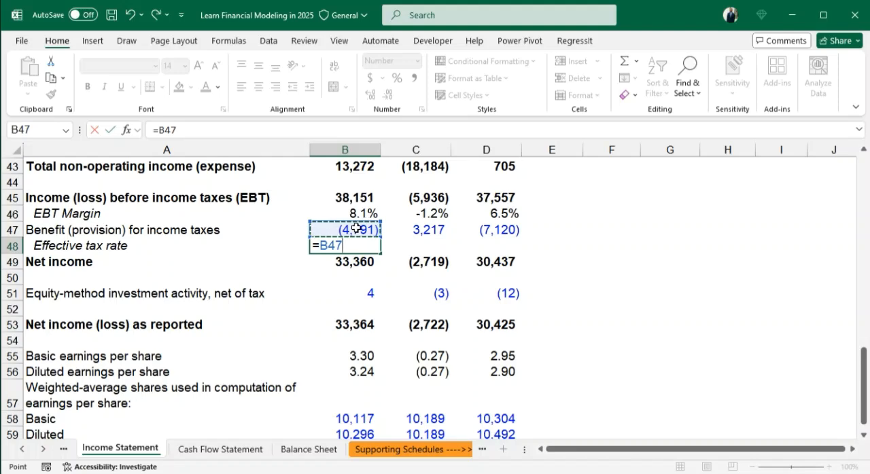
type("/")
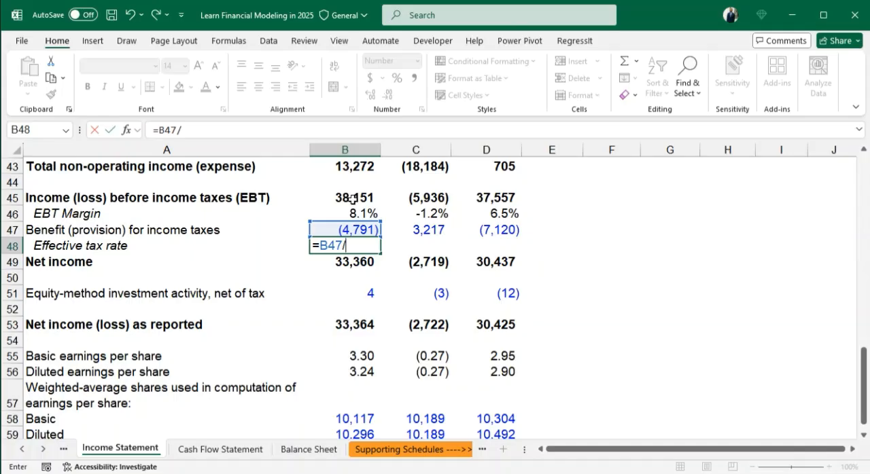
left_click(354, 197)
key("Return")
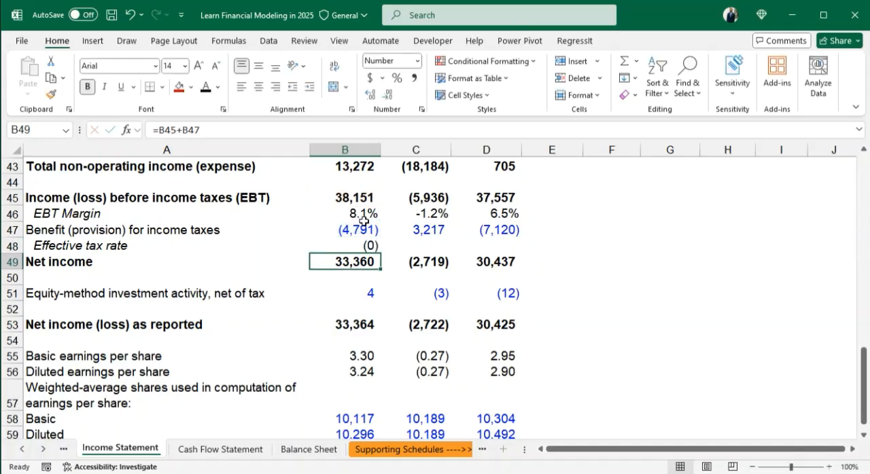
- Format the B48 tax rate as a percentage with one decimal and fill the formula across to D48
left_click(353, 239)
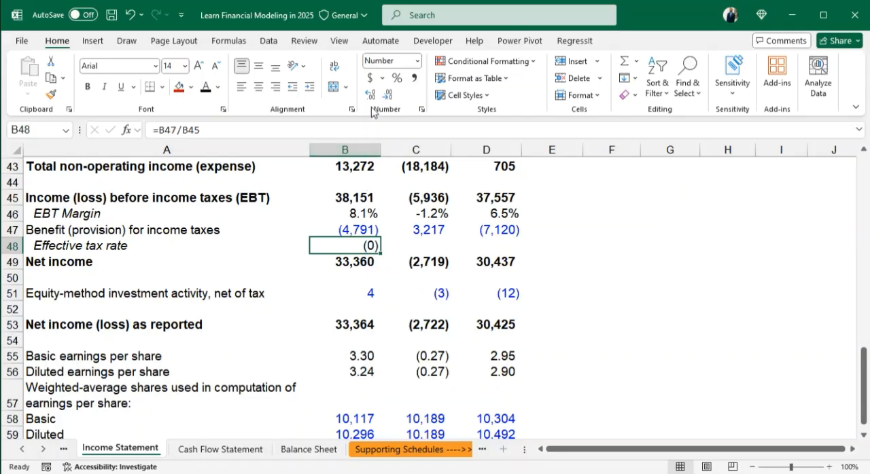
left_click(395, 79)
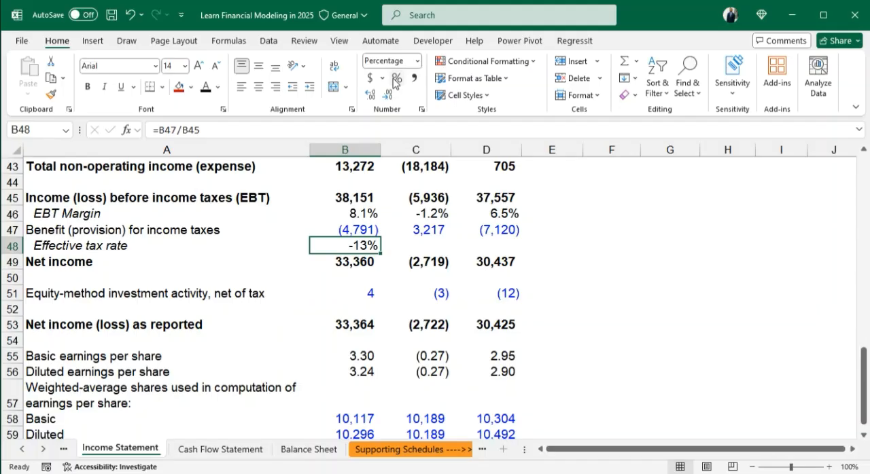
left_click(371, 95)
key("shift+Right")
key("shift+Right")
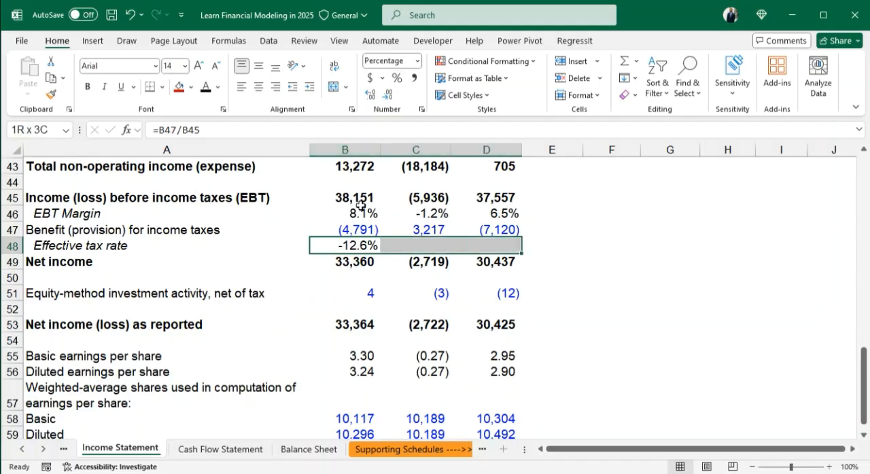
key("ctrl+r")
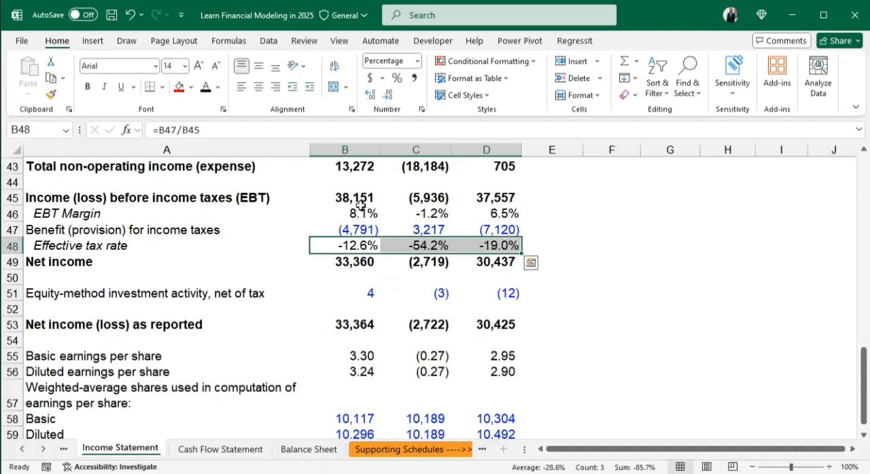
- Review the effective tax rates in row 48 and the equity-method investment activity amounts in row 51
left_click(346, 246)
left_click(425, 246)
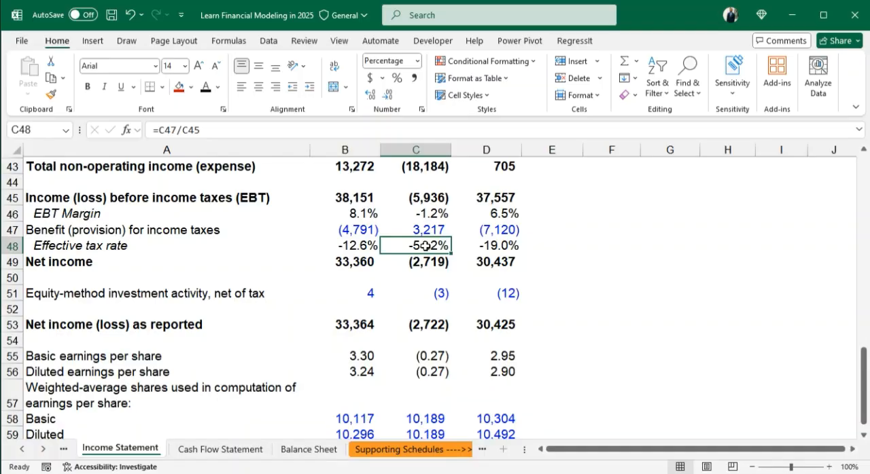
left_click(494, 232)
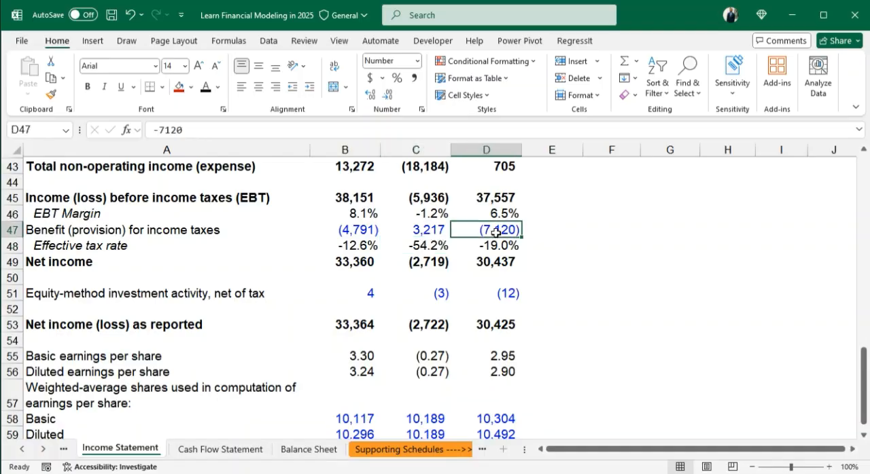
left_click(492, 246)
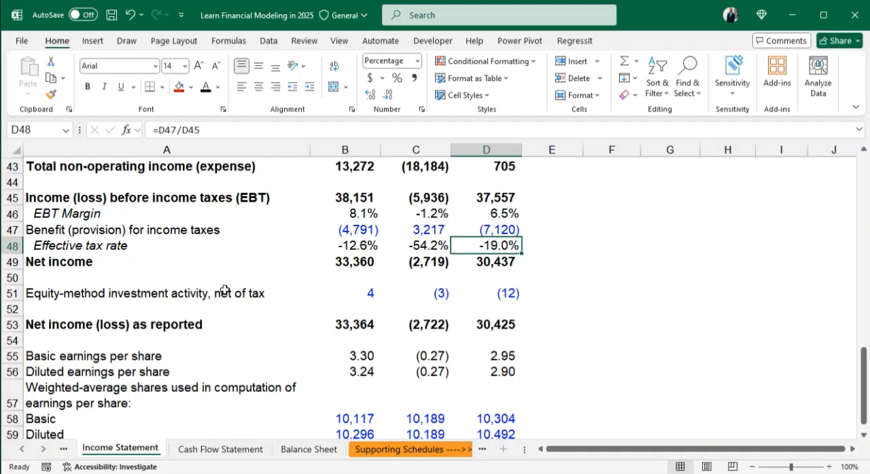
left_click_drag(50, 293, 506, 294)
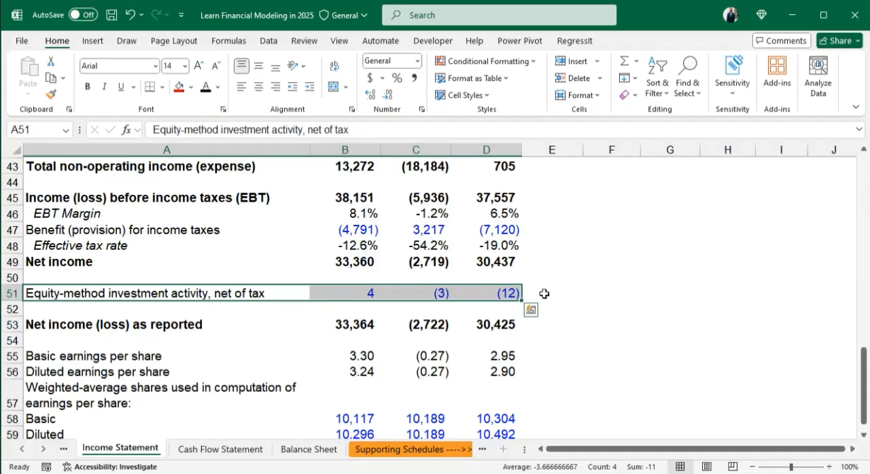
left_click(363, 312)
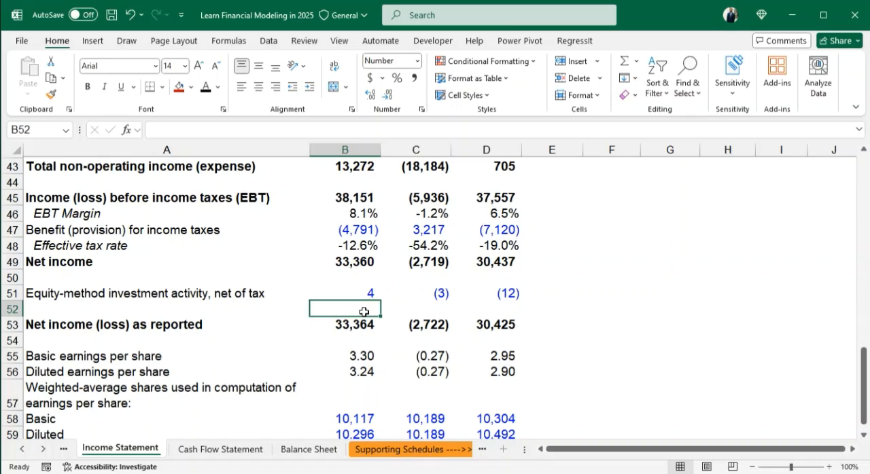
left_click_drag(344, 285, 489, 292)
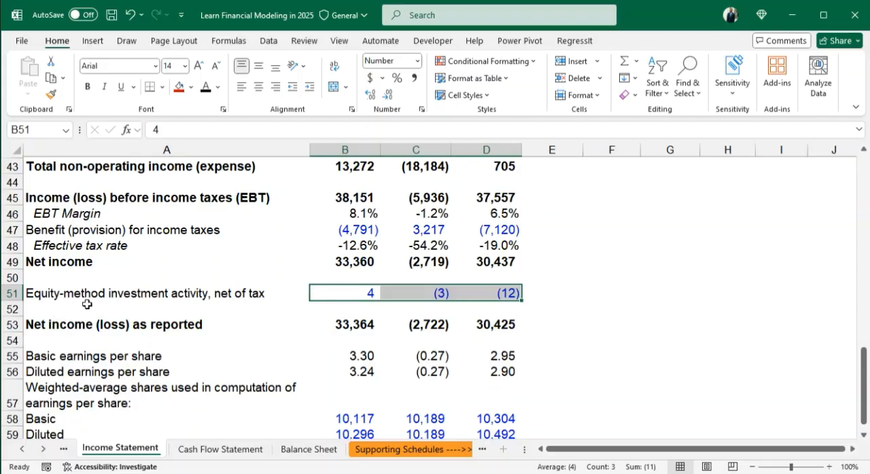
left_click(355, 306)
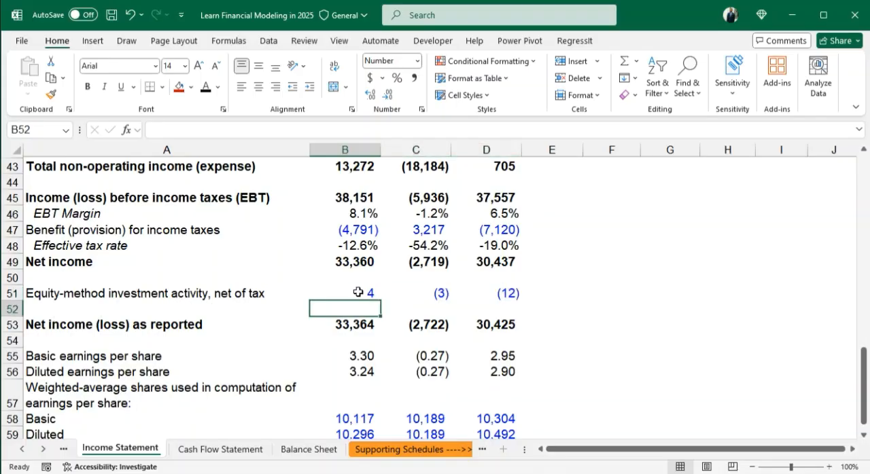
left_click_drag(355, 289, 515, 293)
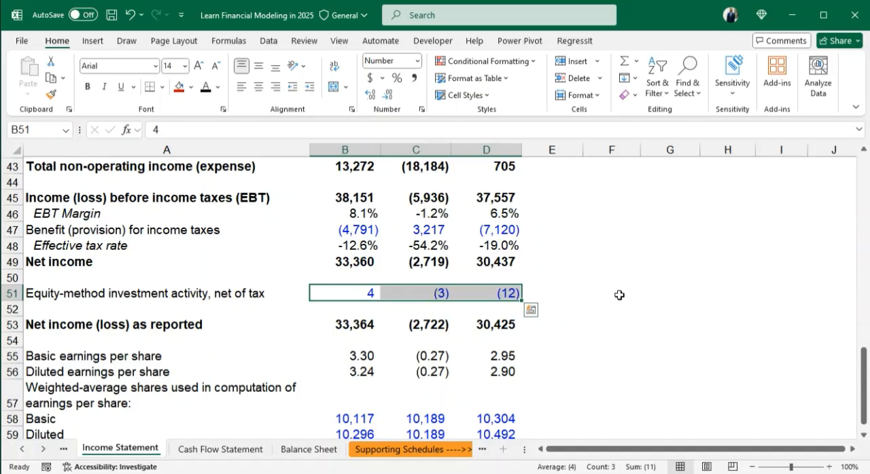
left_click(592, 295)
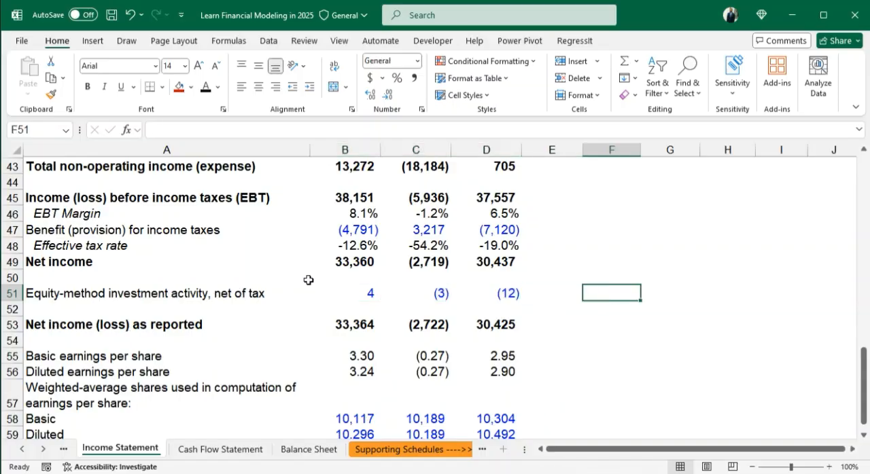
- Examine the reported net income row, its formula in B53, and the earnings-per-share and weighted-average share rows below it
left_click_drag(35, 325, 476, 325)
left_click(551, 325)
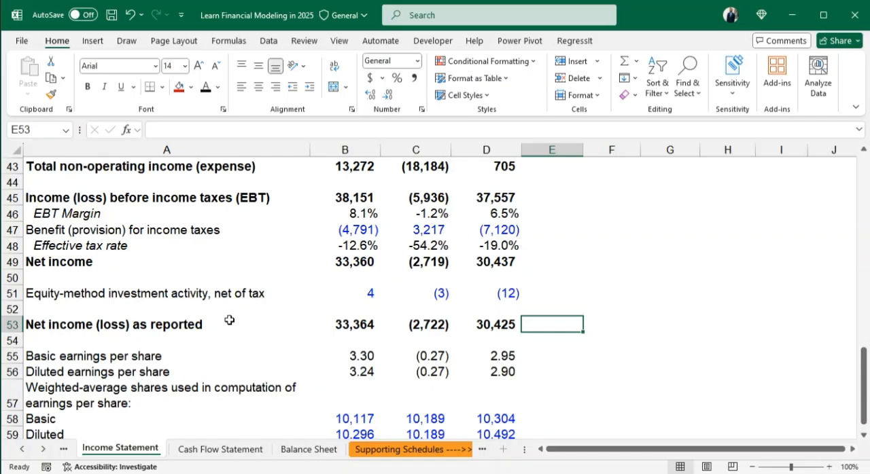
left_click(358, 325)
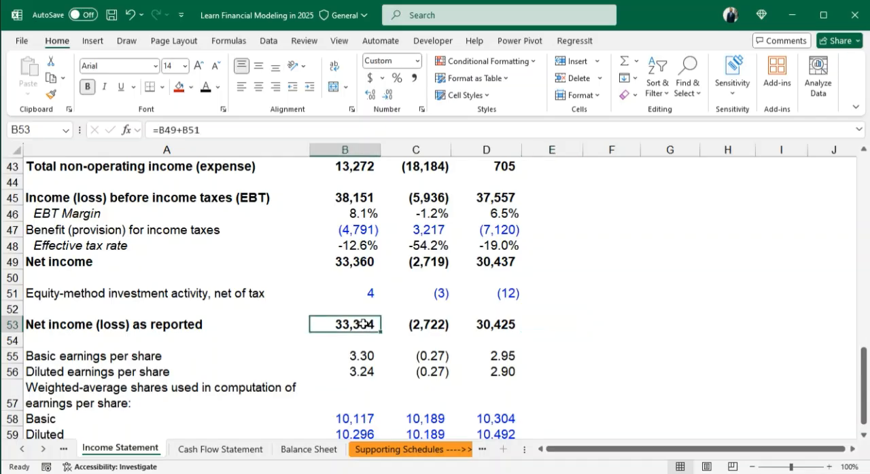
double_click(364, 325)
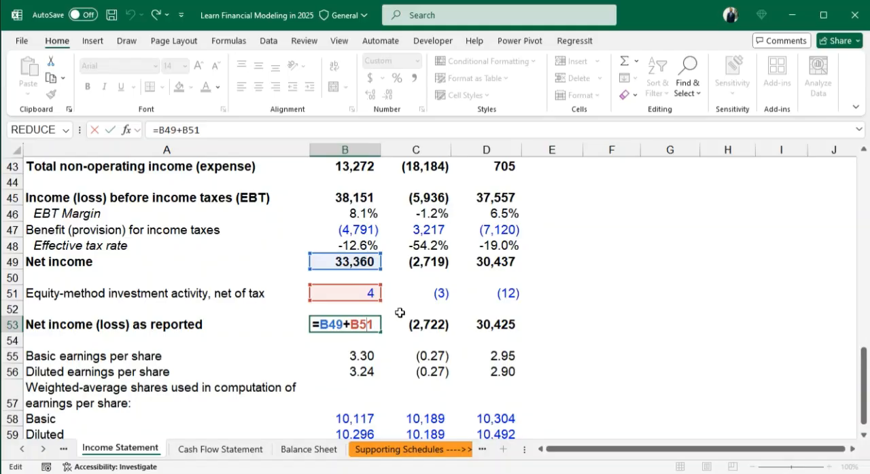
key("Return")
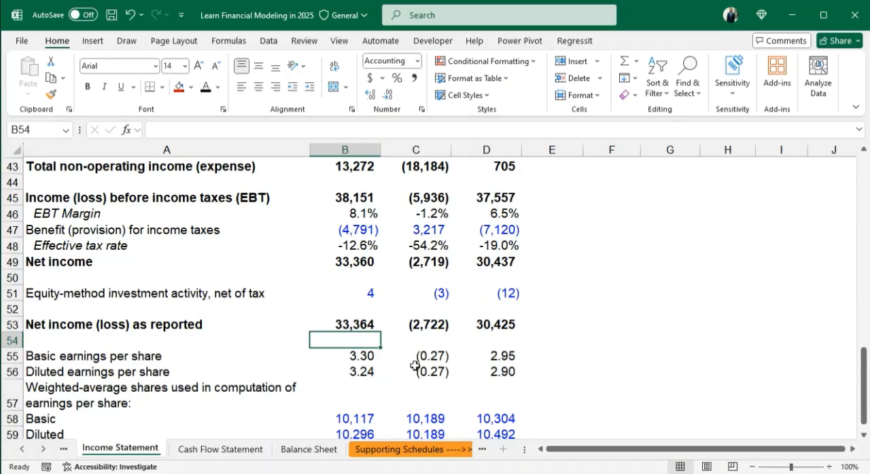
scroll(417, 367, "down", 1)
left_click_drag(35, 309, 508, 381)
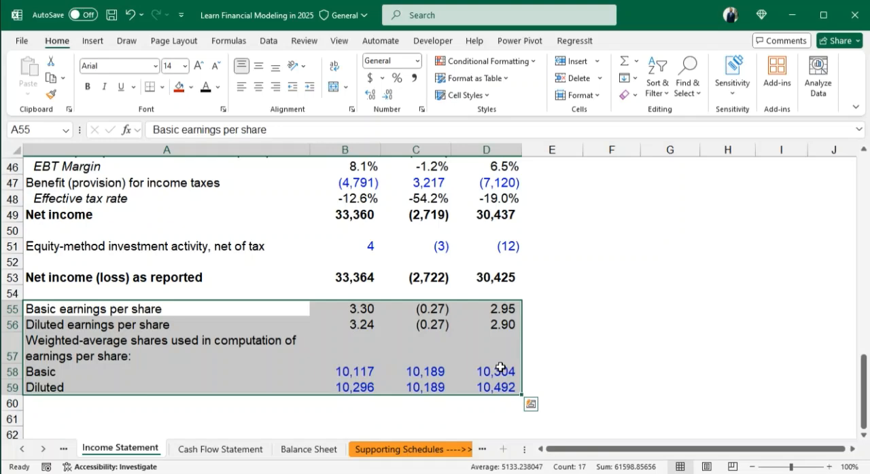
left_click(573, 339)
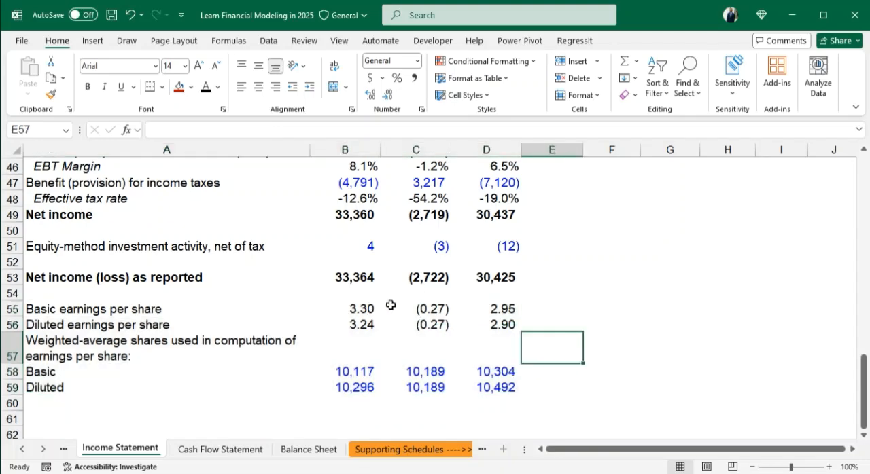
- Shade the 2024E to 2028E forecast cells for product and service sales and their growth rates, E7:I10, light grey
scroll(524, 258, "up", 4)
scroll(491, 268, "down", 5)
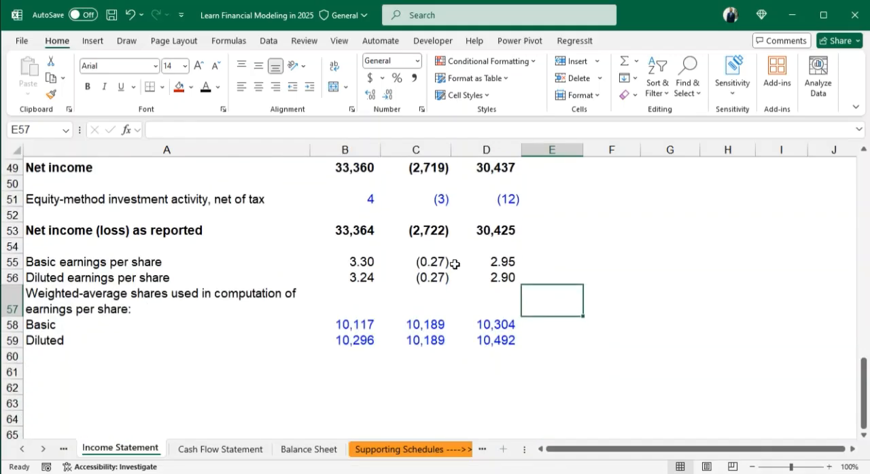
scroll(454, 294, "up", 5)
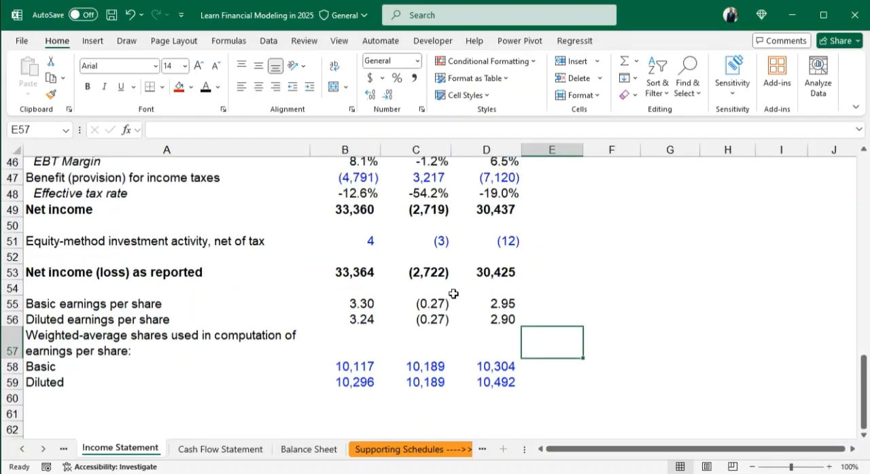
scroll(453, 293, "up", 4)
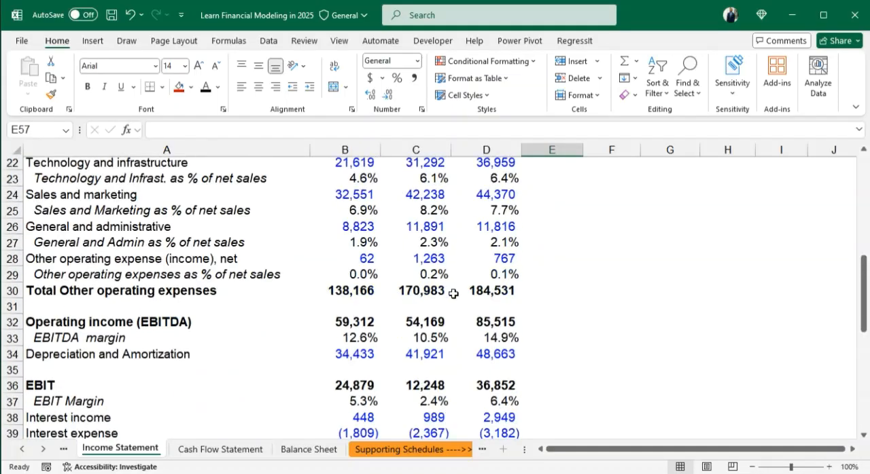
scroll(453, 294, "up", 7)
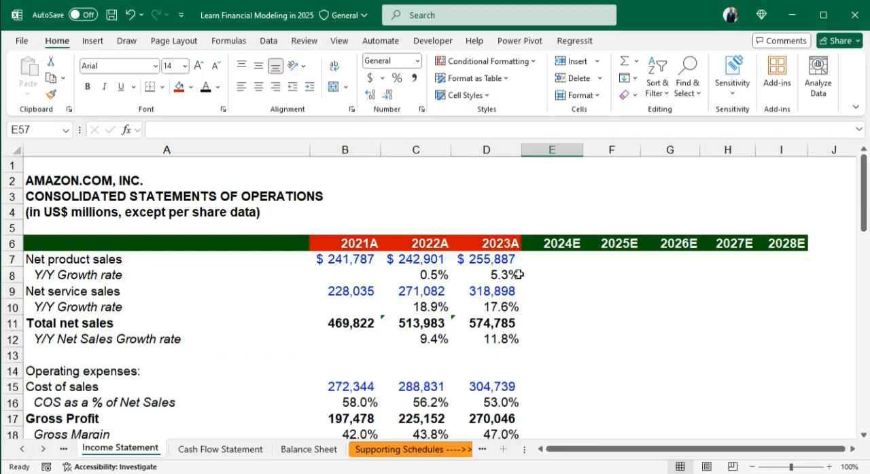
left_click(80, 260)
left_click(72, 291)
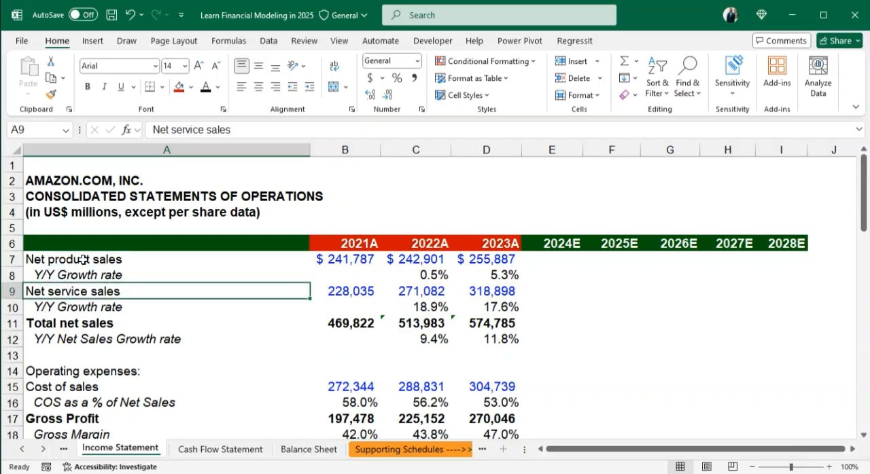
left_click_drag(80, 261, 767, 295)
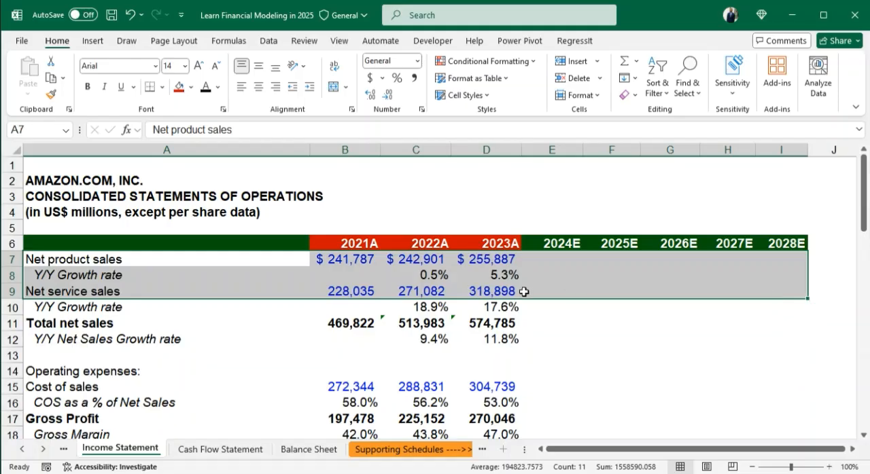
left_click_drag(533, 259, 792, 301)
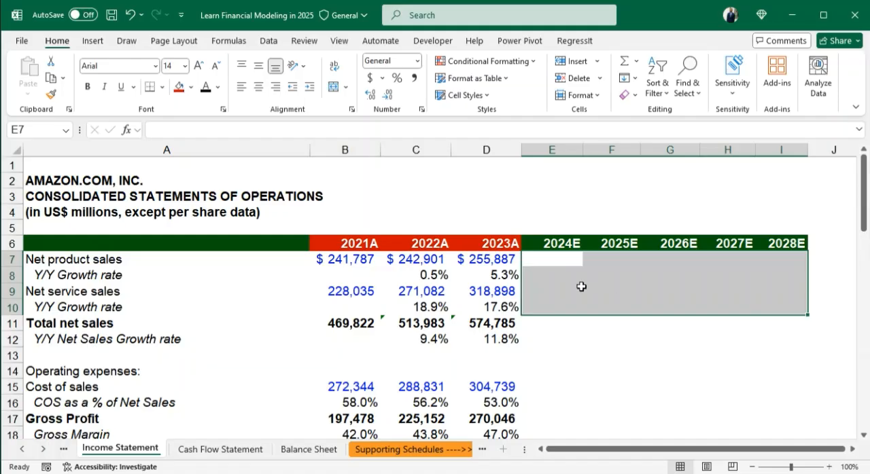
left_click(191, 87)
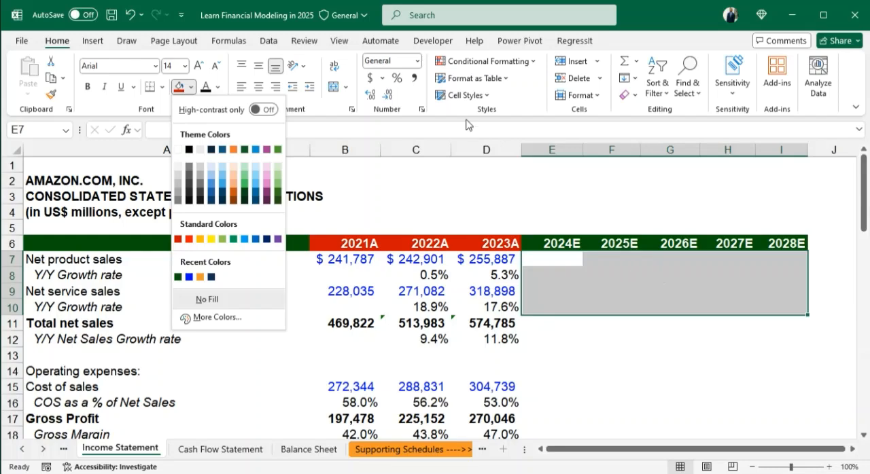
left_click(178, 175)
left_click(612, 324)
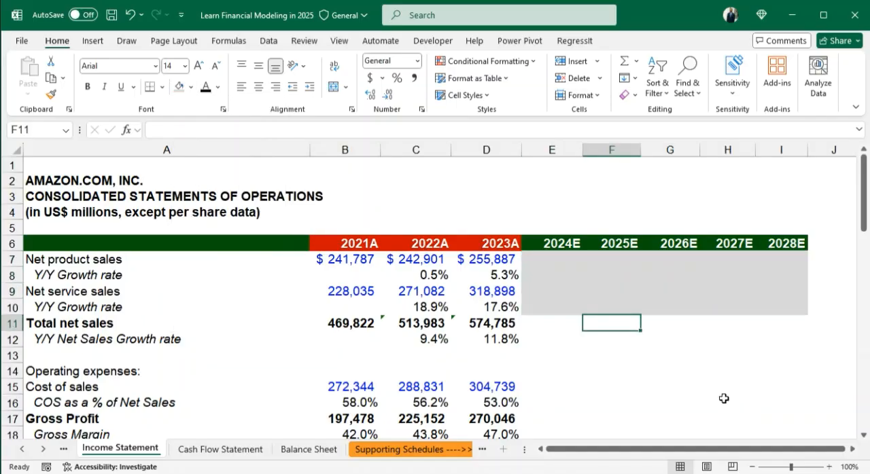
- Examine the total net sales rows and the historical product sales growth rates against the empty forecast columns
left_click(551, 338)
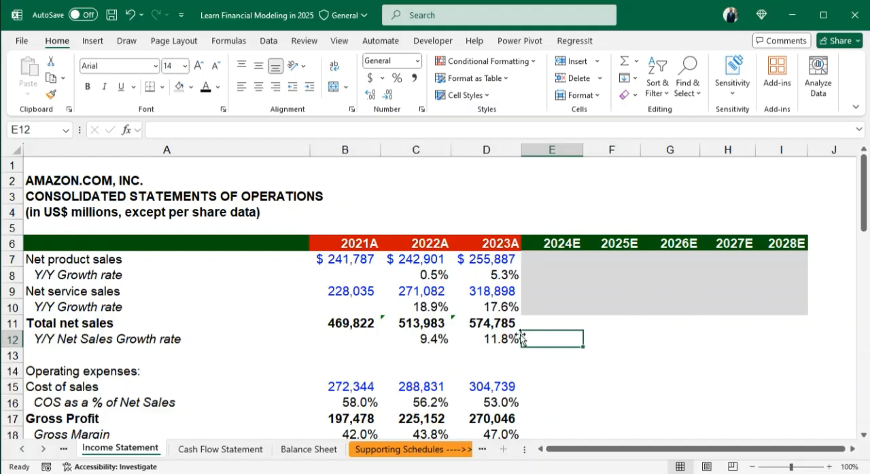
left_click_drag(136, 324, 784, 344)
left_click(785, 344)
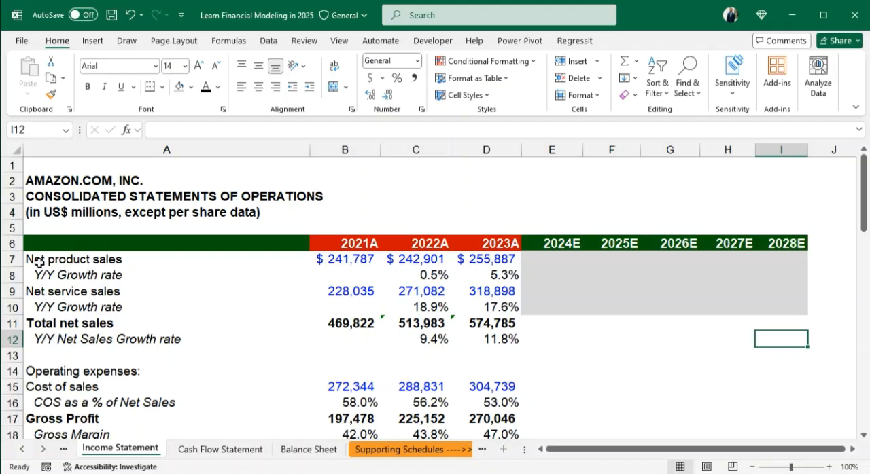
left_click_drag(39, 263, 514, 277)
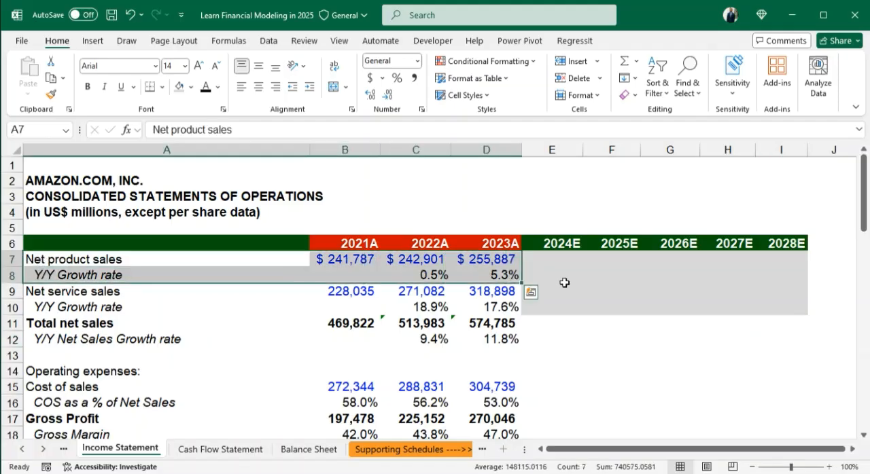
left_click(564, 281)
left_click_drag(445, 277, 776, 278)
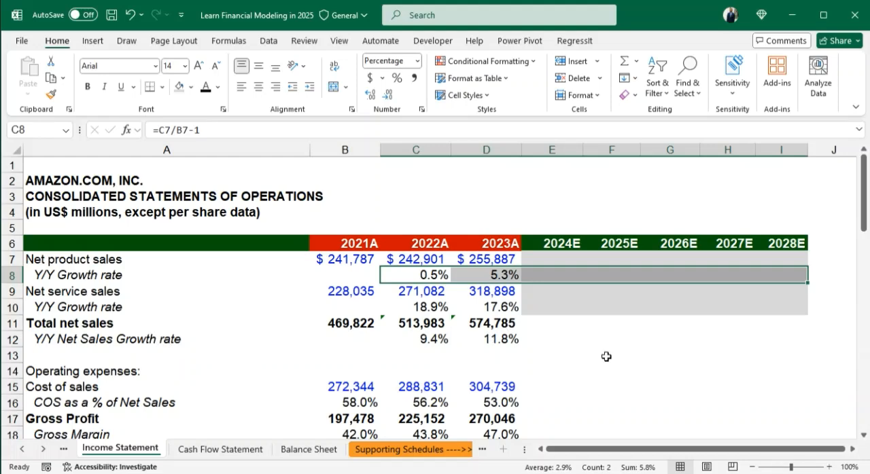
left_click(555, 335)
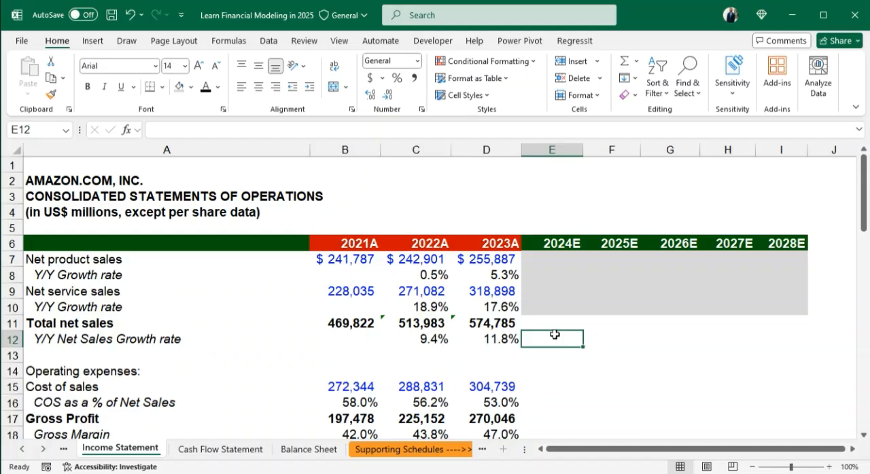
key("Down")
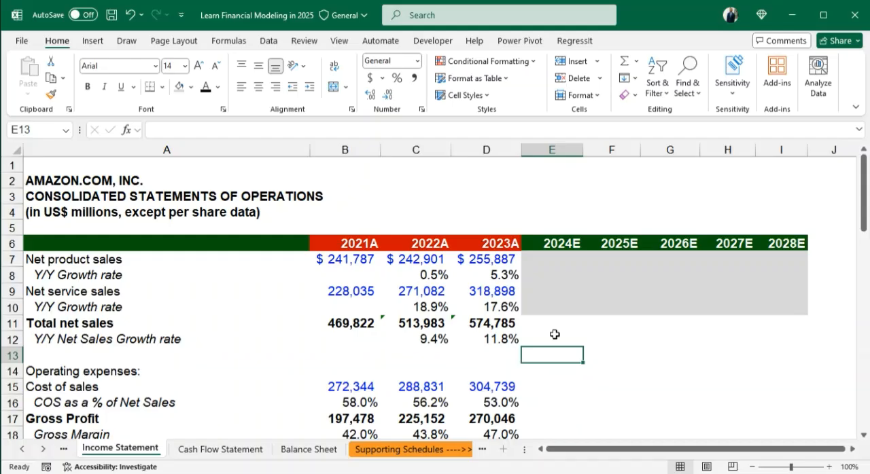
key("Up")
key("Up")
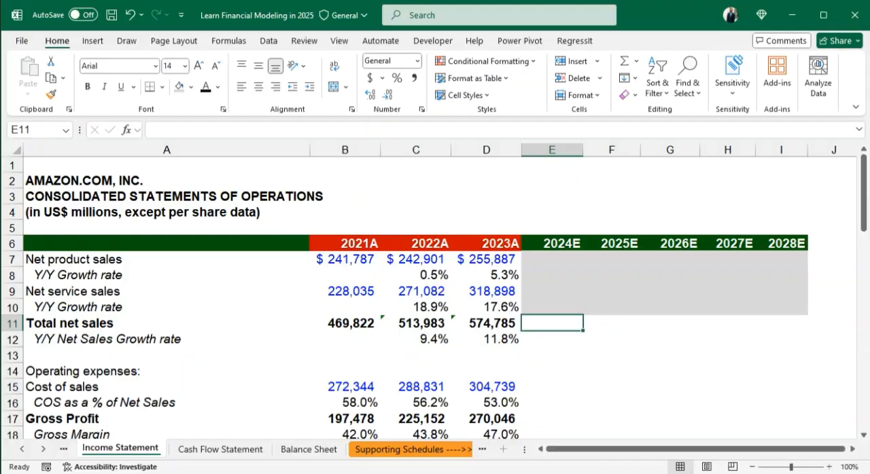
- Switch to the Chrome browser and open the Yahoo Finance site at finance.yahoo.com
key("alt+Tab")
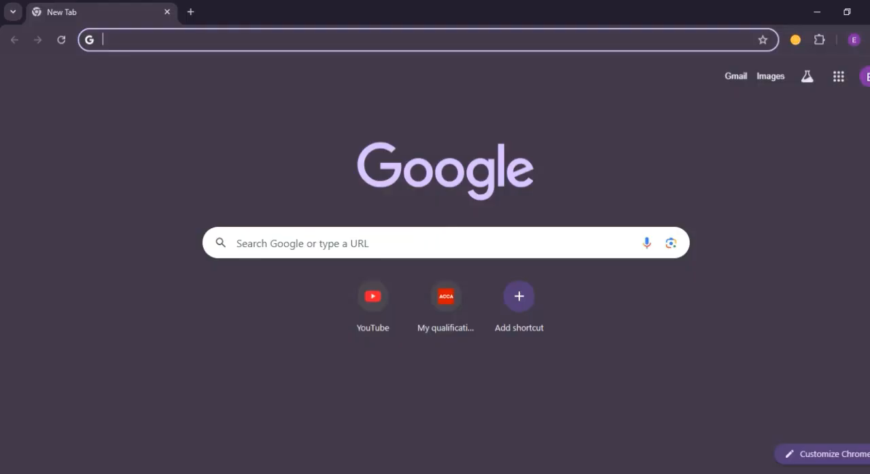
left_click(146, 39)
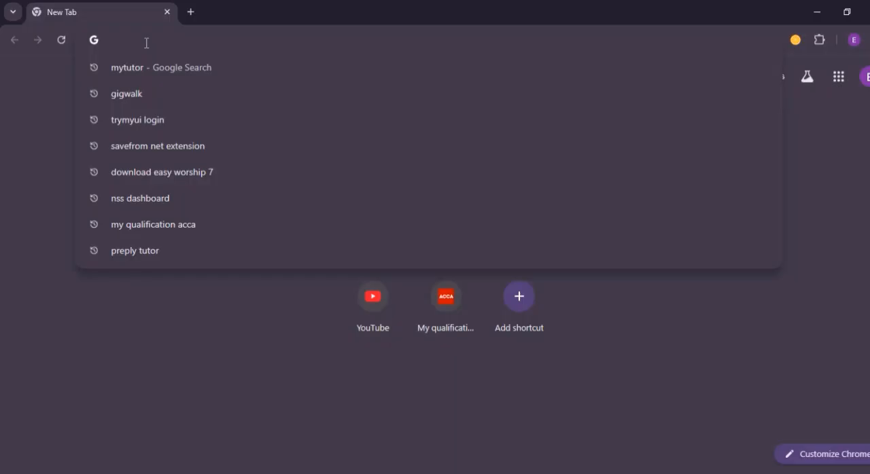
type("y")
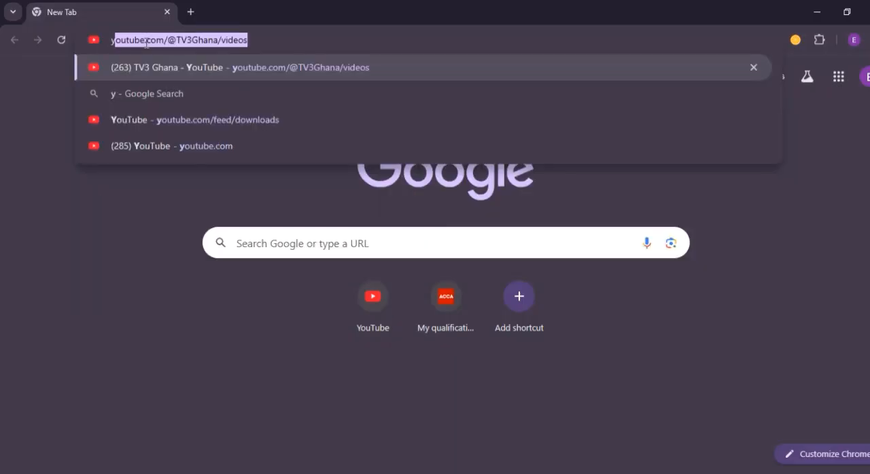
type("ahoo.")
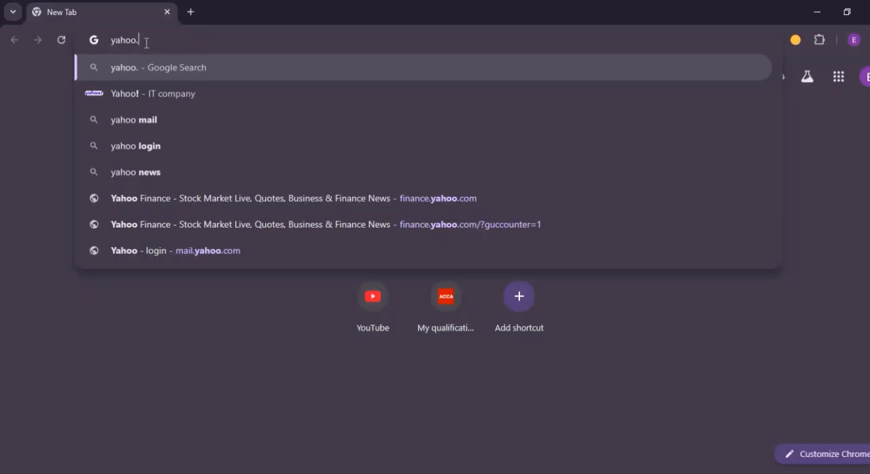
type("f")
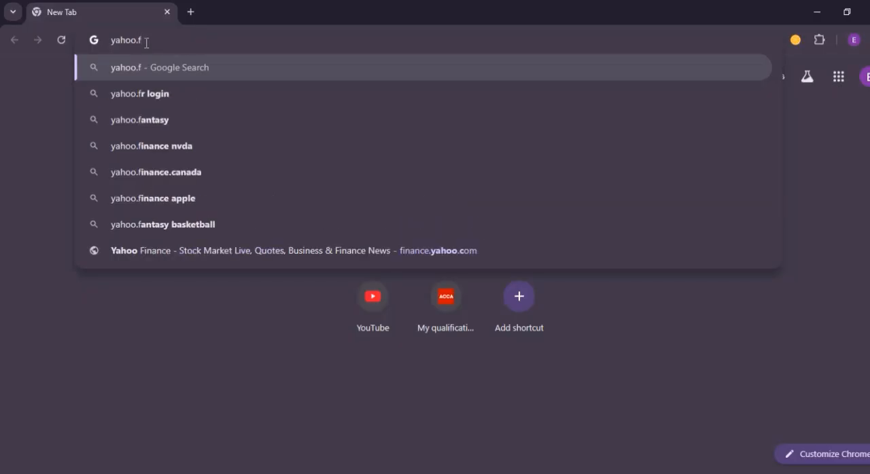
key("BackSpace")
key("BackSpace")
key("BackSpace")
key("BackSpace")
key("BackSpace")
key("BackSpace")
key("BackSpace")
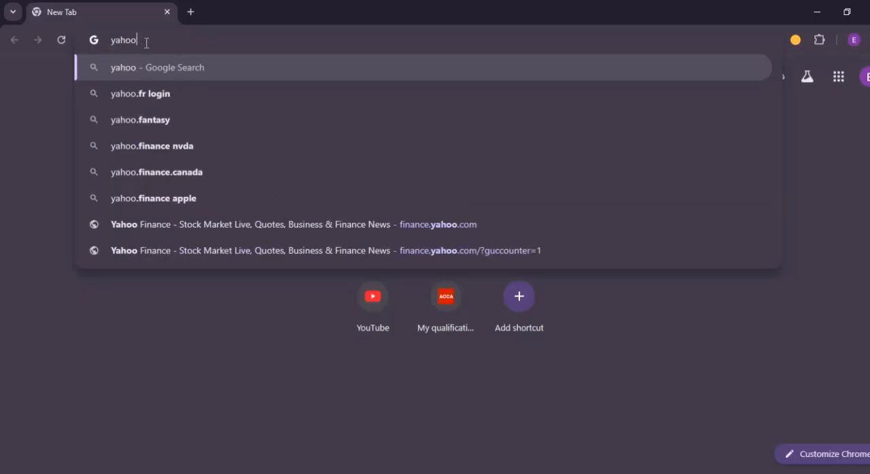
type("finan")
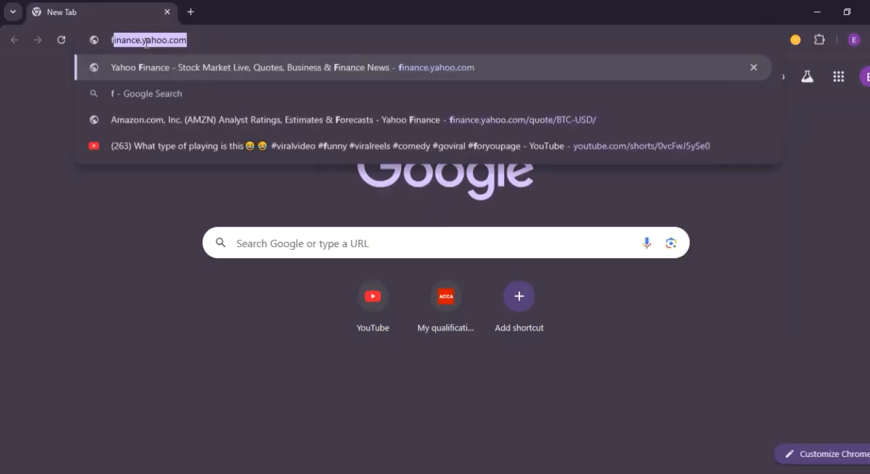
type("ce")
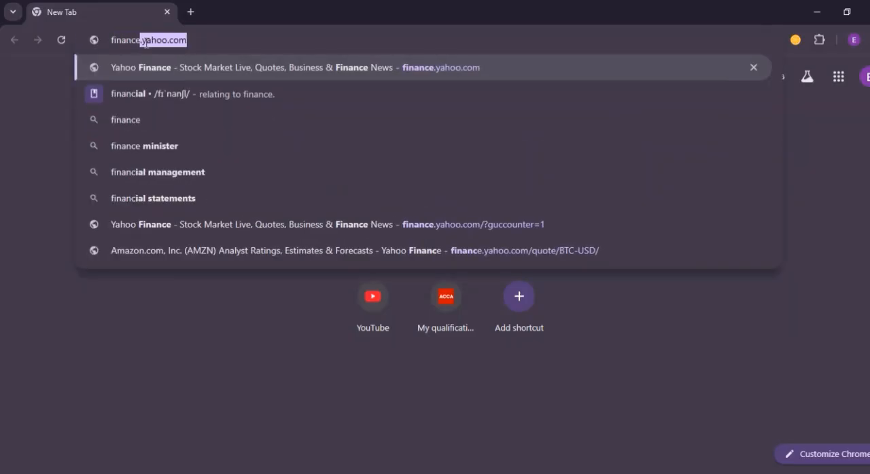
type(".yahh")
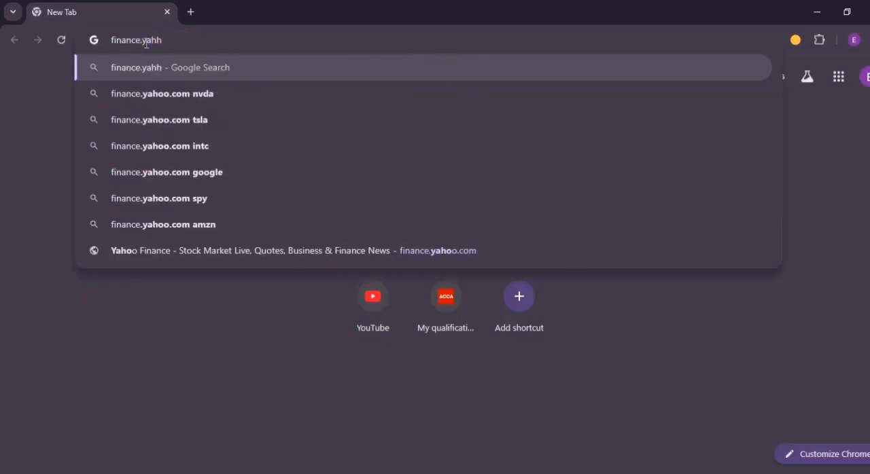
key("BackSpace")
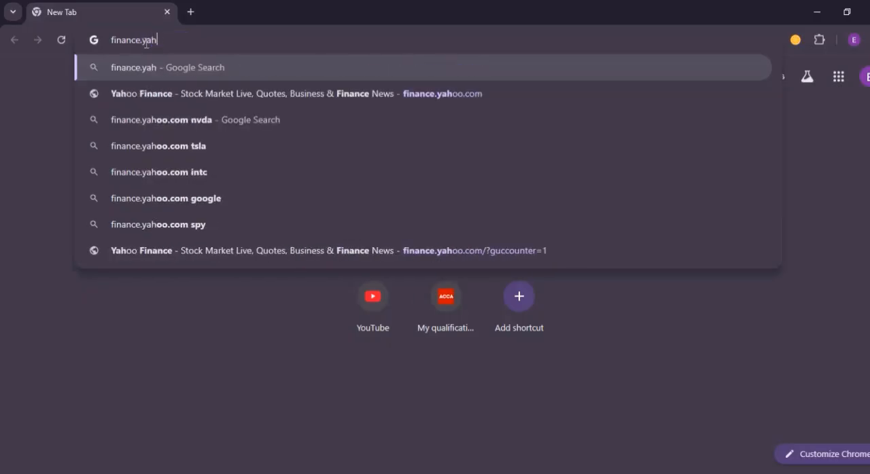
type("oo.com")
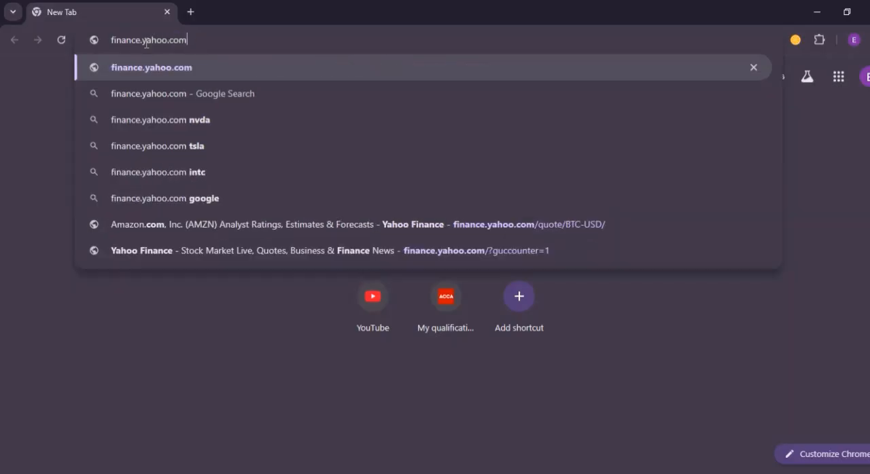
key("Return")
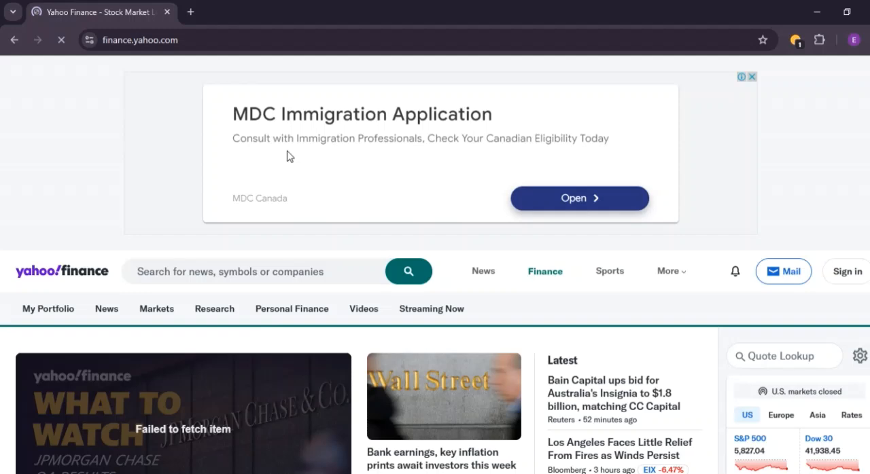
- Look up the AMZN quote on Yahoo Finance and open its analyst Analysis page
scroll(824, 221, "down", 2)
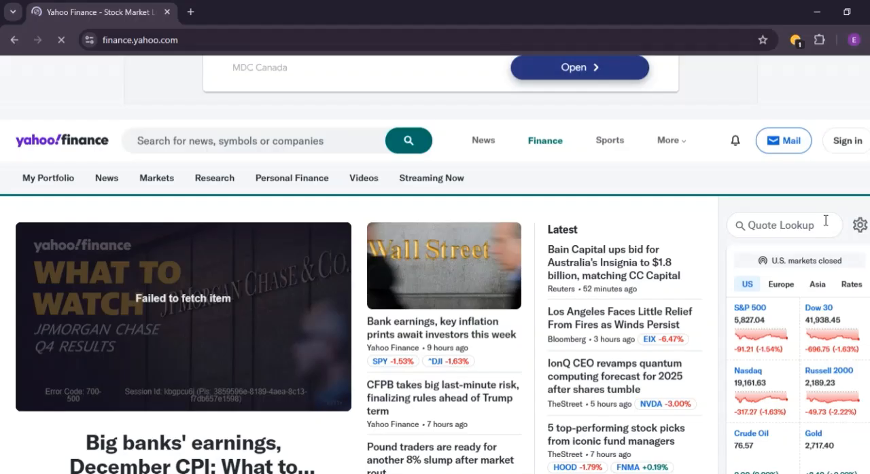
left_click(776, 225)
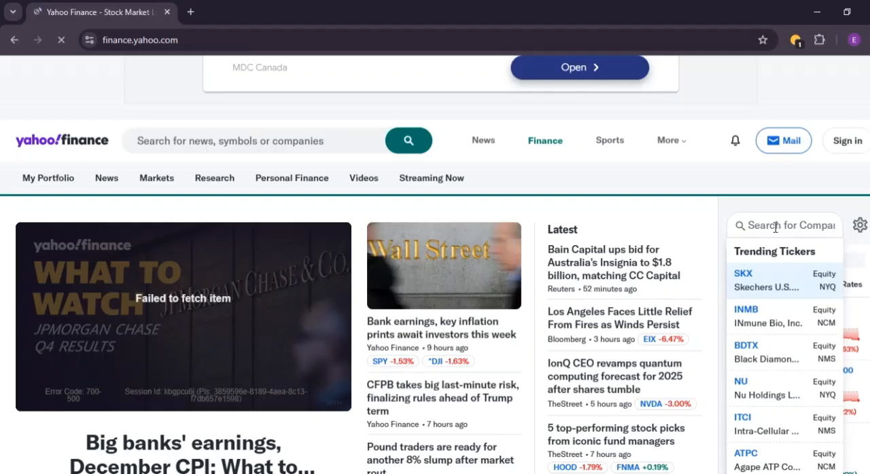
type("AMZN")
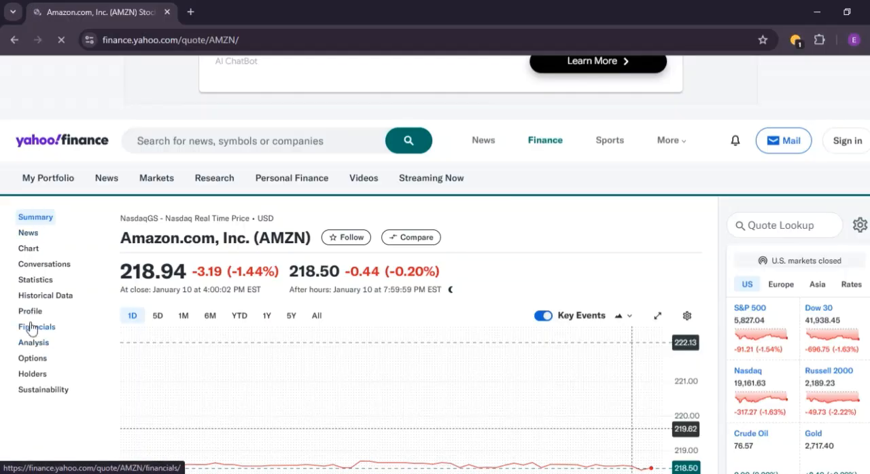
left_click(39, 344)
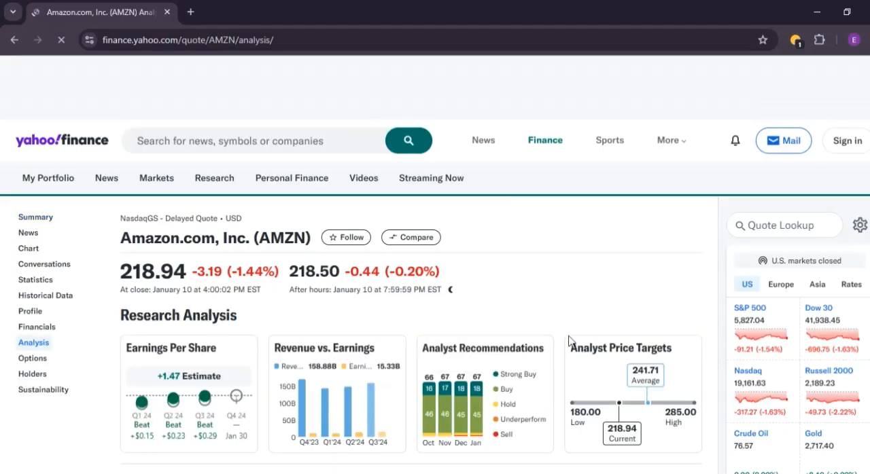
- Examine Amazon's analyst earnings estimates and the Revenue Estimate table with its sales growth rates for 2024 and 2025
scroll(663, 332, "down", 1)
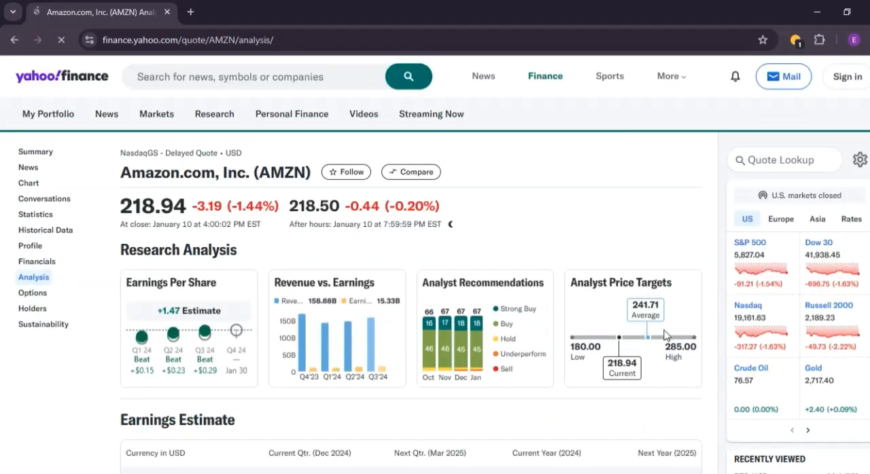
scroll(665, 335, "down", 2)
scroll(416, 348, "up", 2)
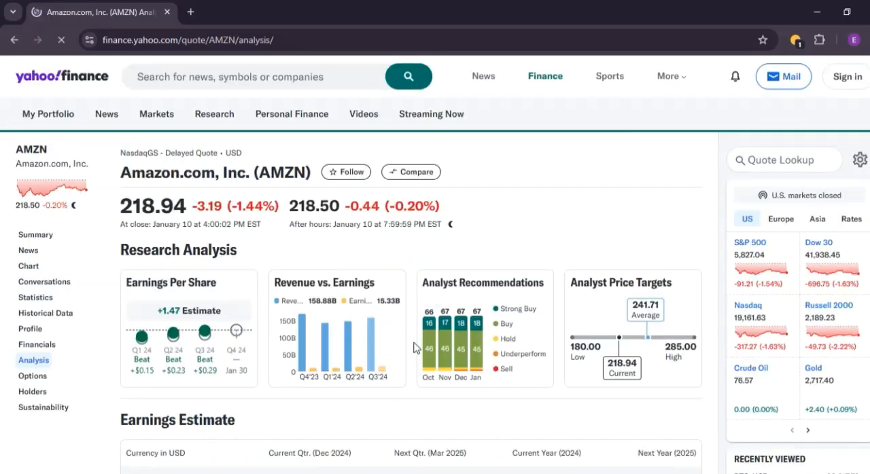
scroll(289, 317, "down", 1)
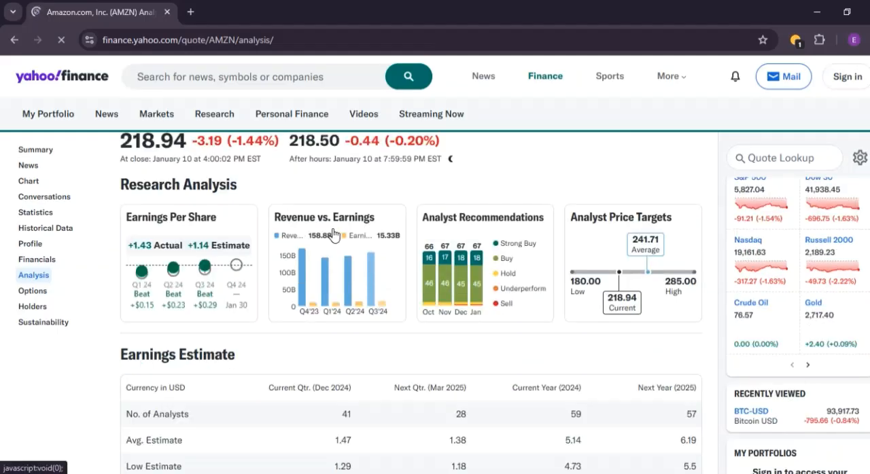
scroll(166, 299, "down", 1)
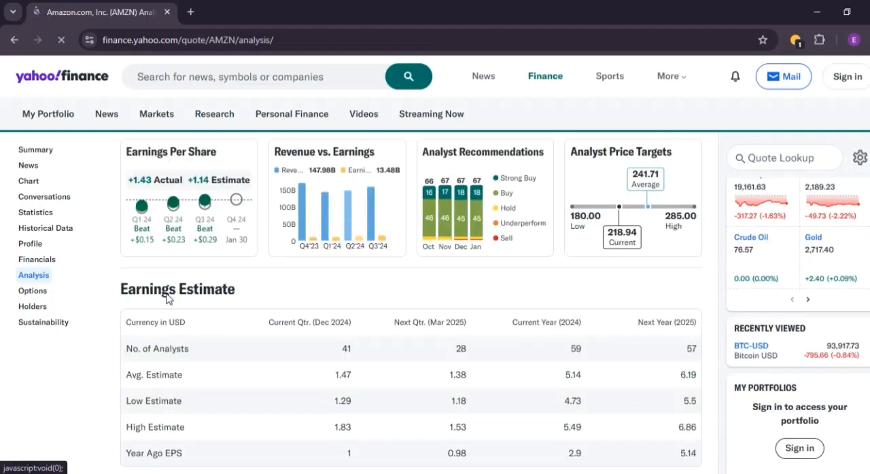
scroll(177, 272, "down", 4)
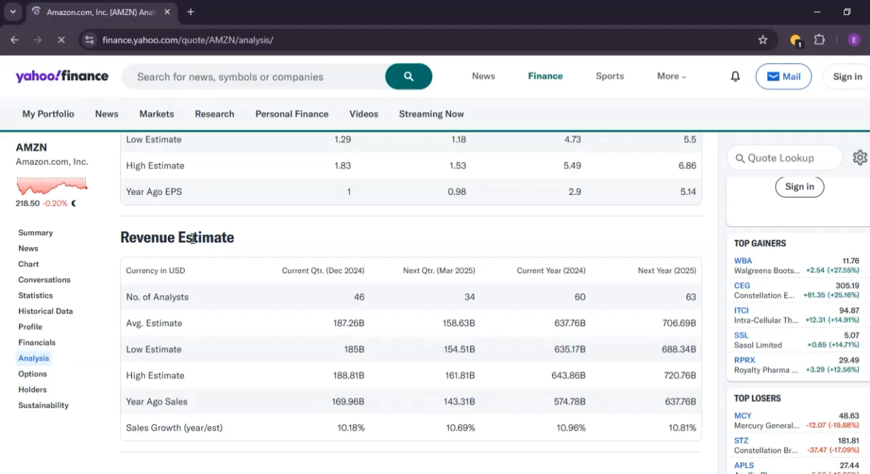
scroll(398, 275, "up", 5)
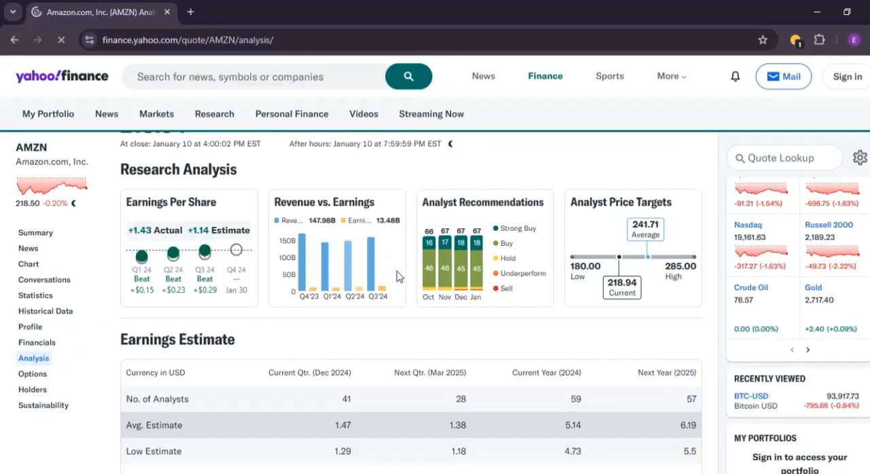
scroll(398, 276, "down", 2)
scroll(398, 282, "down", 4)
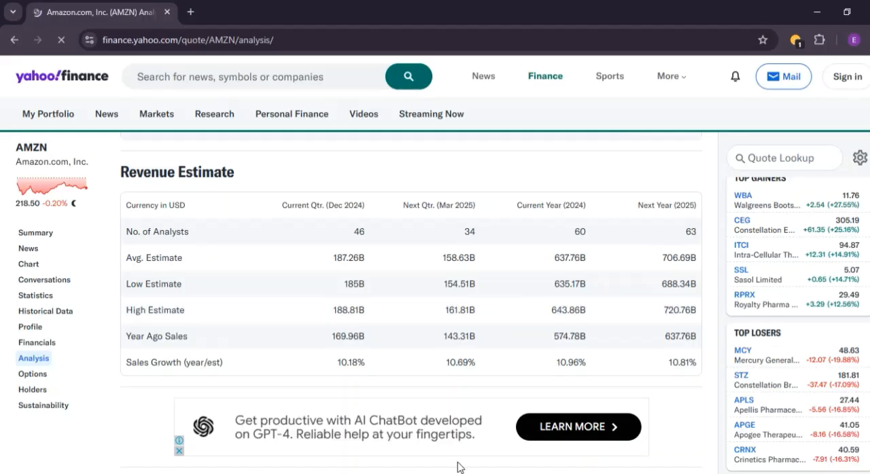
- Return to the Excel workbook, check the historical net sales growth rates, and enter 10.81 in cell E12
key("alt+Tab")
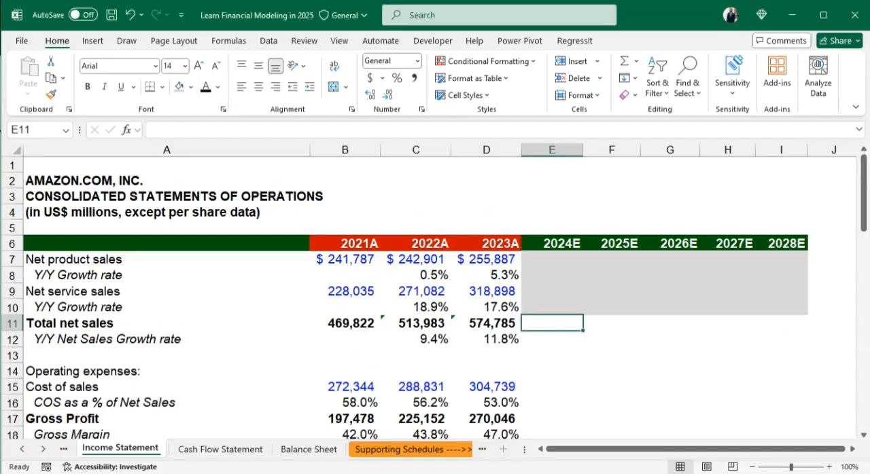
left_click(554, 337)
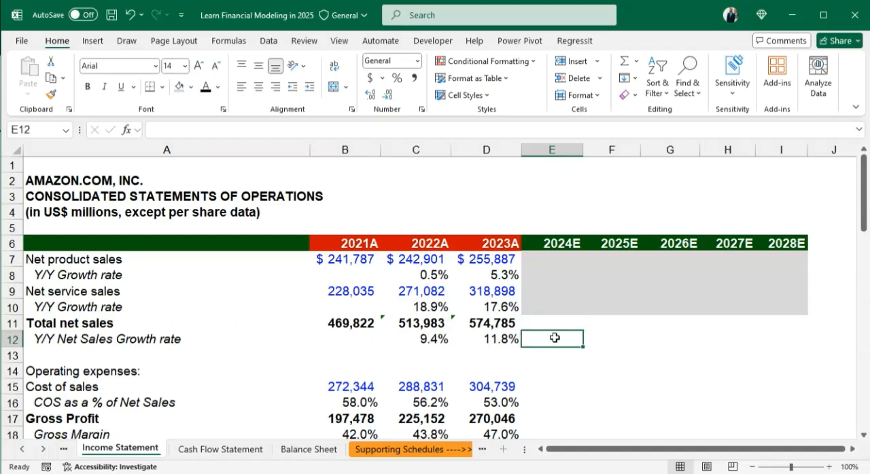
left_click_drag(423, 341, 510, 338)
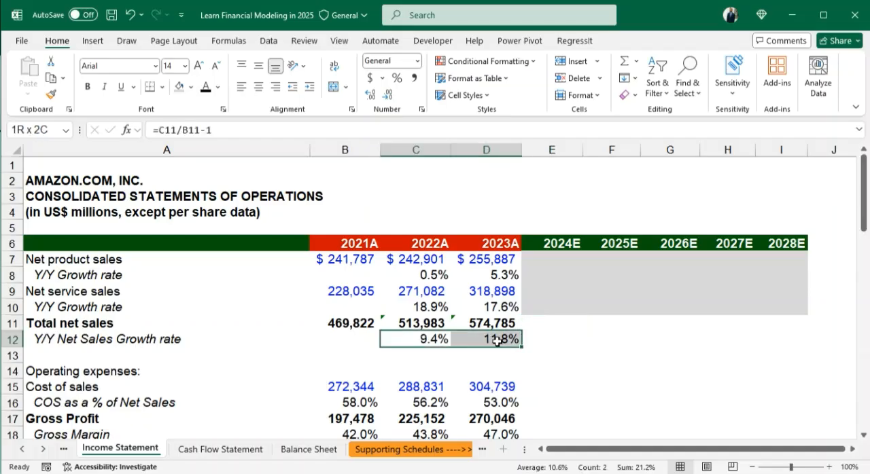
left_click(550, 342)
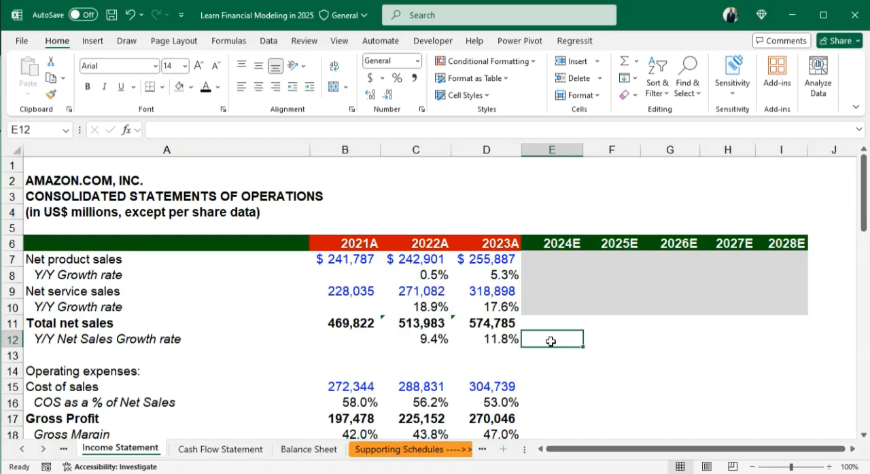
type("10")
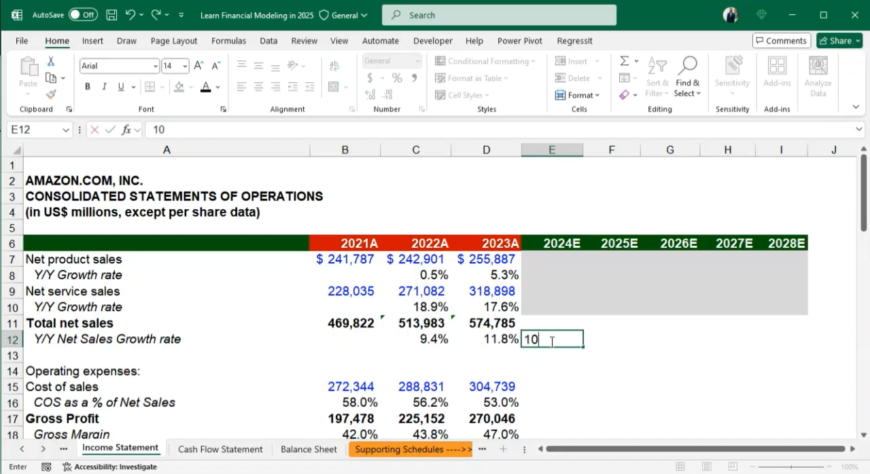
type(".81")
key("Return")
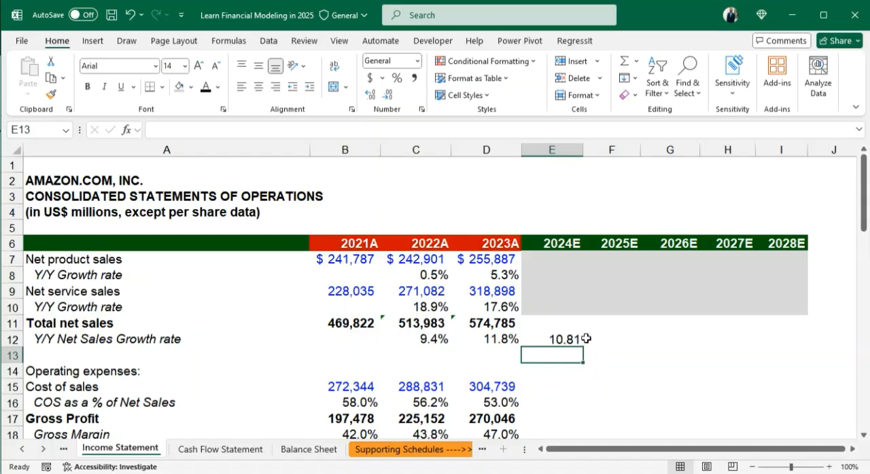
- Move the 10.81 net sales growth rate from E12 to the 2025E cell F12
left_click(564, 337)
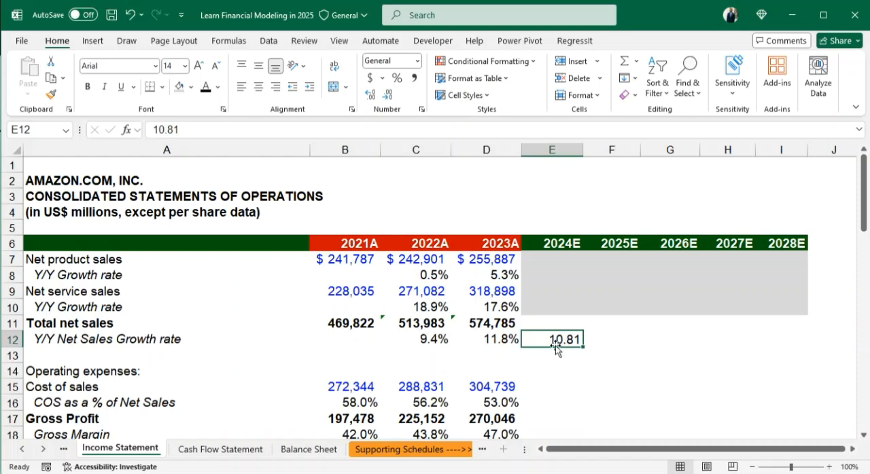
key("ctrl+c")
left_click(612, 341)
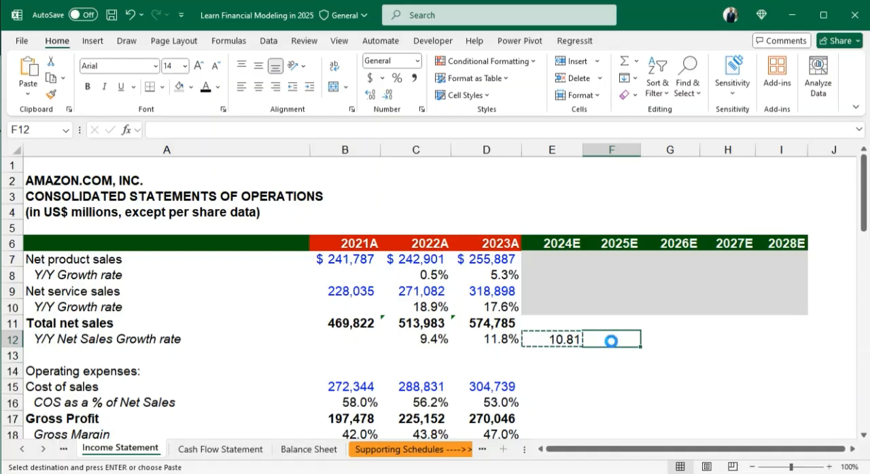
- Recheck the sales growth estimates on Yahoo Finance, then enter 10.18 in the workbook's 2024E net sales growth cell, E12
key("alt+Tab")
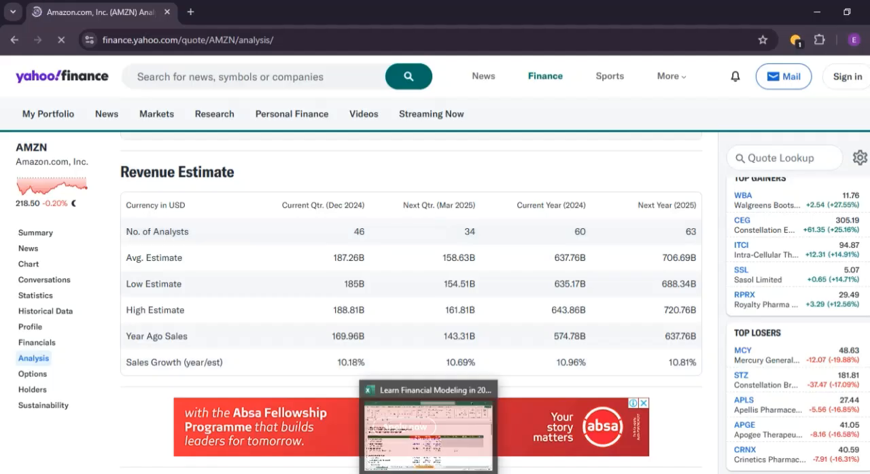
left_click(428, 473)
left_click(561, 343)
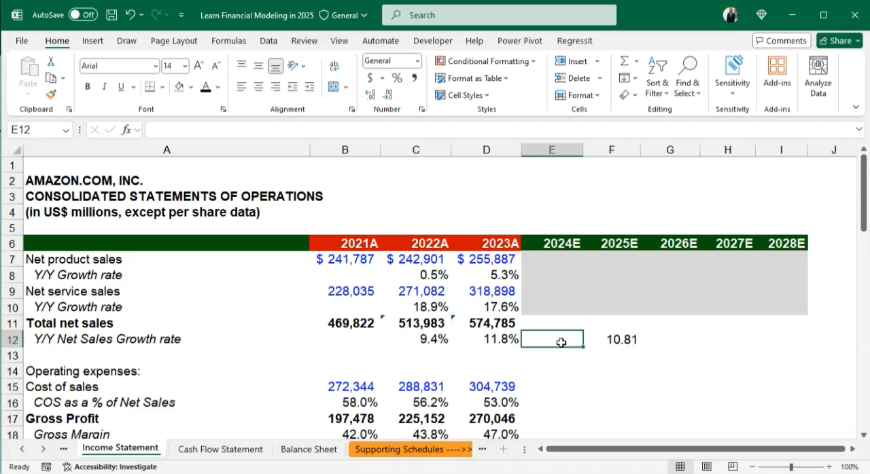
type("10.")
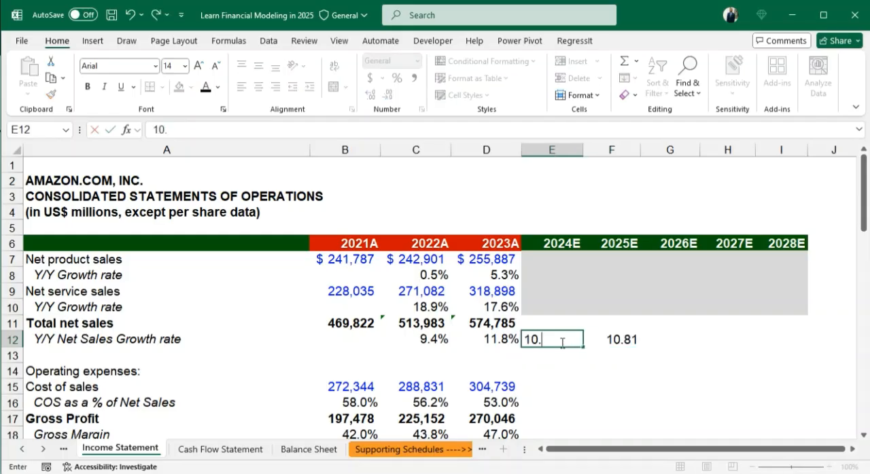
type("18")
key("ctrl+Return")
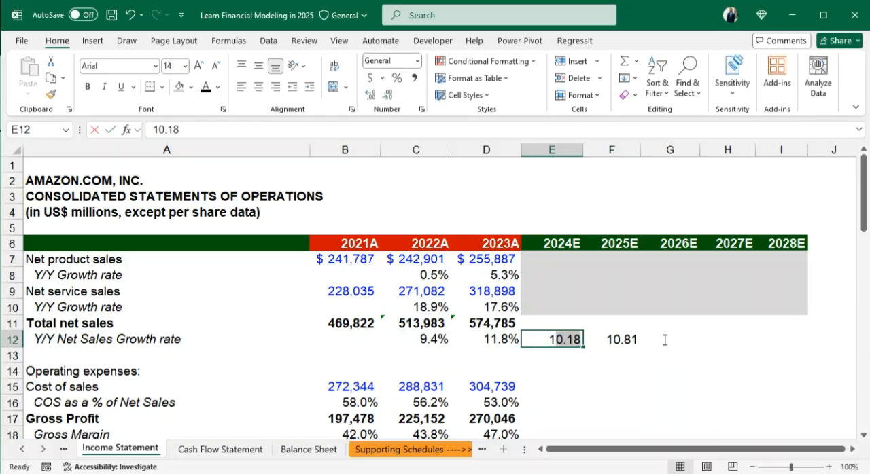
- Format the 2024E–2028E net sales growth cells E12:I12 as percentages and clear their contents
left_click_drag(664, 340, 771, 337)
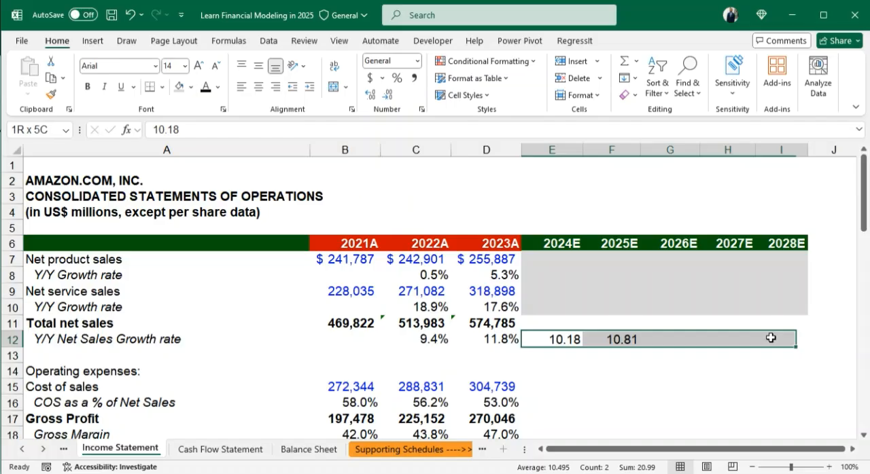
left_click(499, 338)
left_click_drag(537, 338, 776, 339)
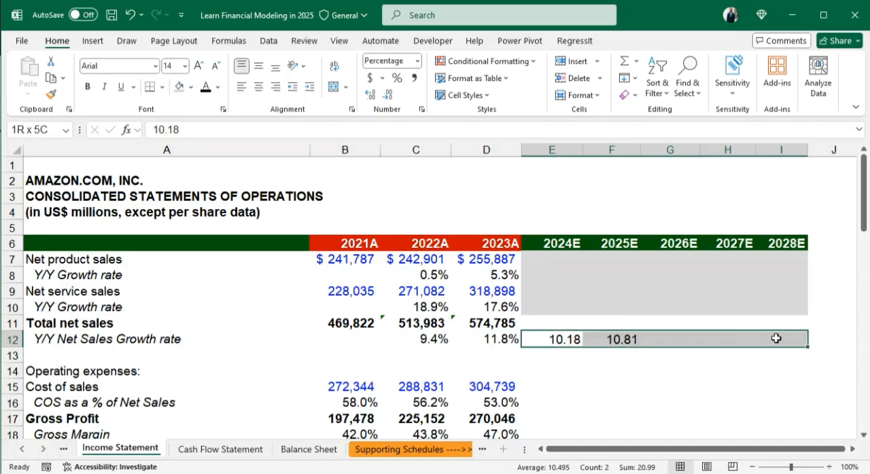
left_click(396, 80)
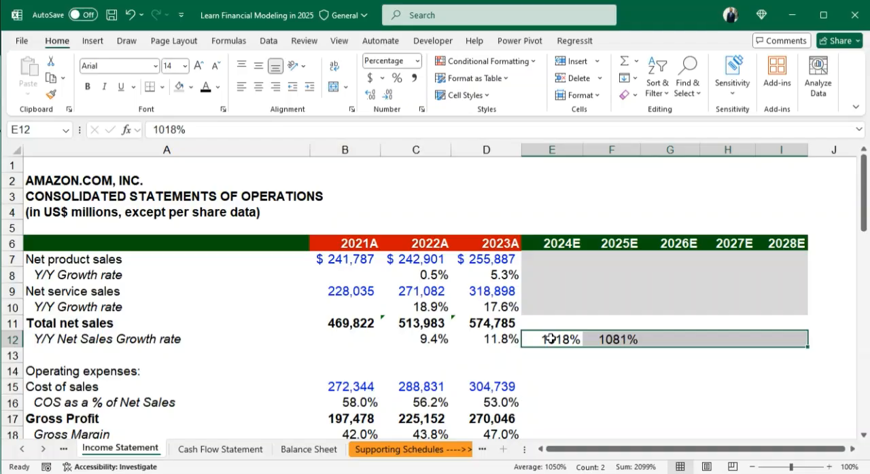
key("Delete")
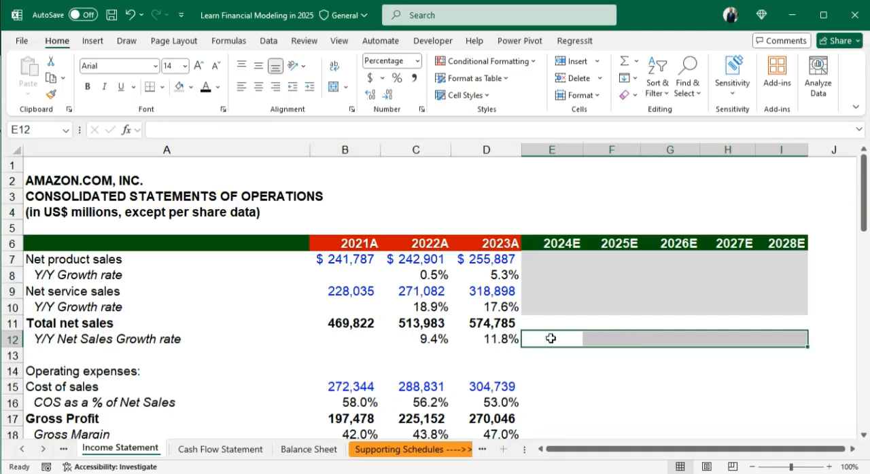
- Enter 10.18% as the 2024E net sales growth rate in E12, shown with two decimal places
left_click(571, 360)
left_click(557, 339)
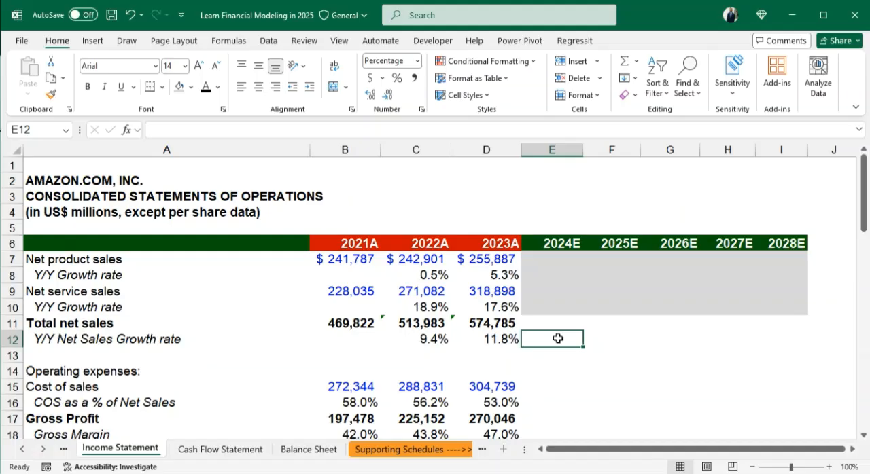
type("10%")
type(".18")
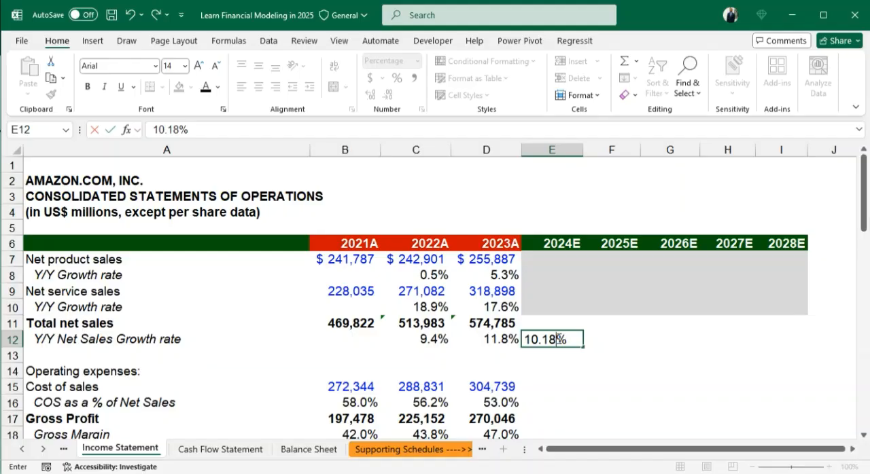
key("ctrl+Return")
left_click(372, 94)
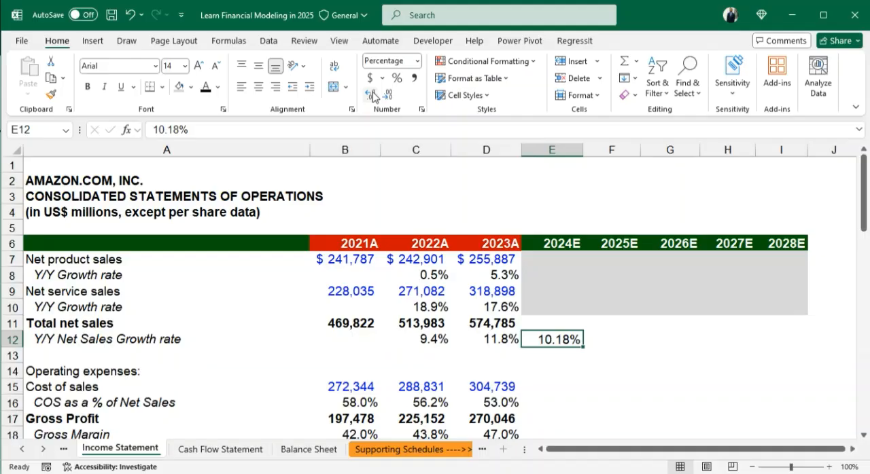
- Enter 10.81% as the 2025E net sales growth rate in F12 and show it with two decimal places
left_click(614, 339)
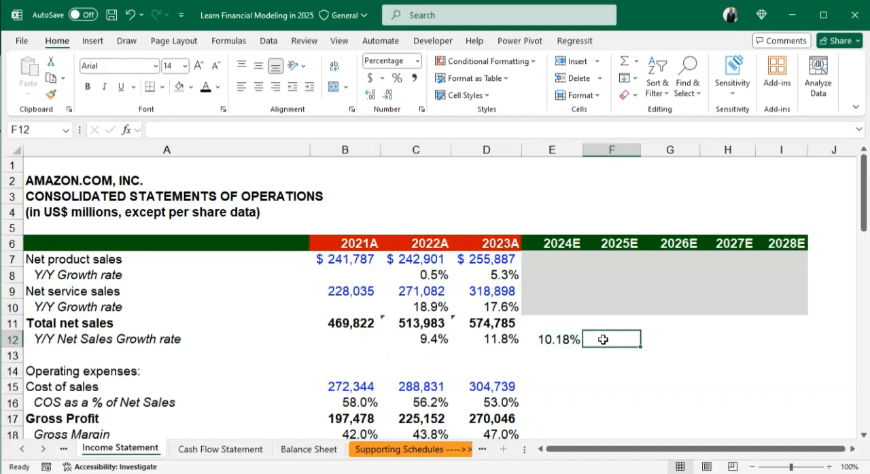
type("1081")
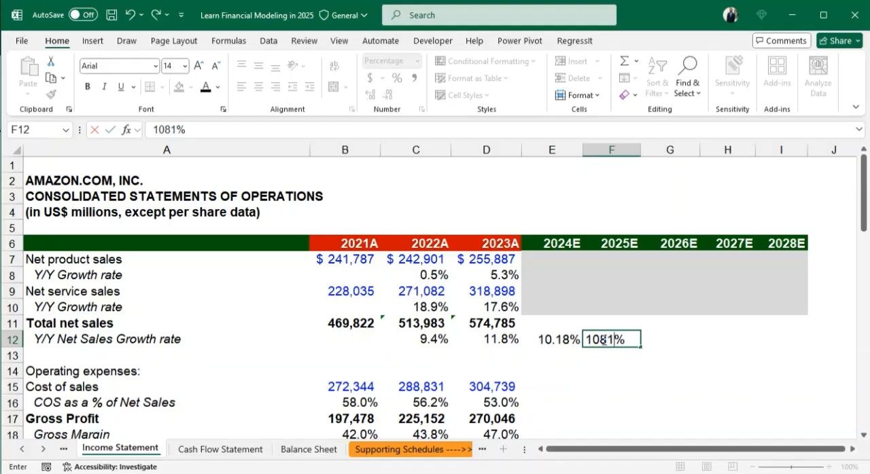
key("Left")
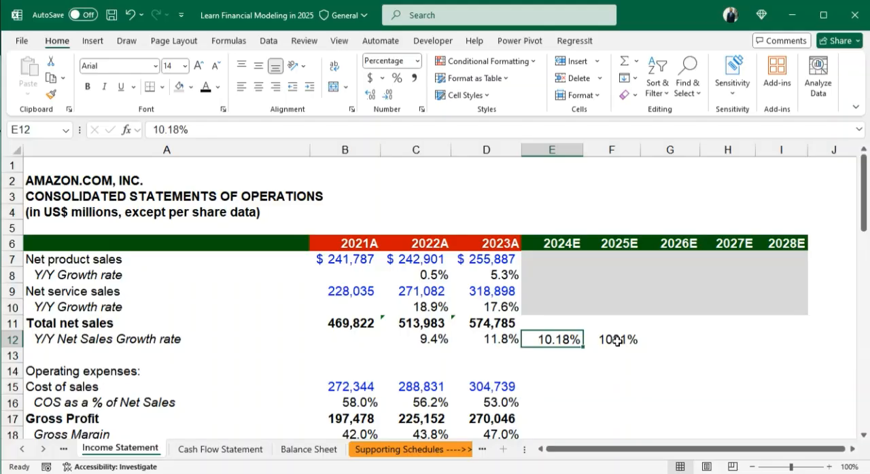
left_click(616, 340)
type("10.81")
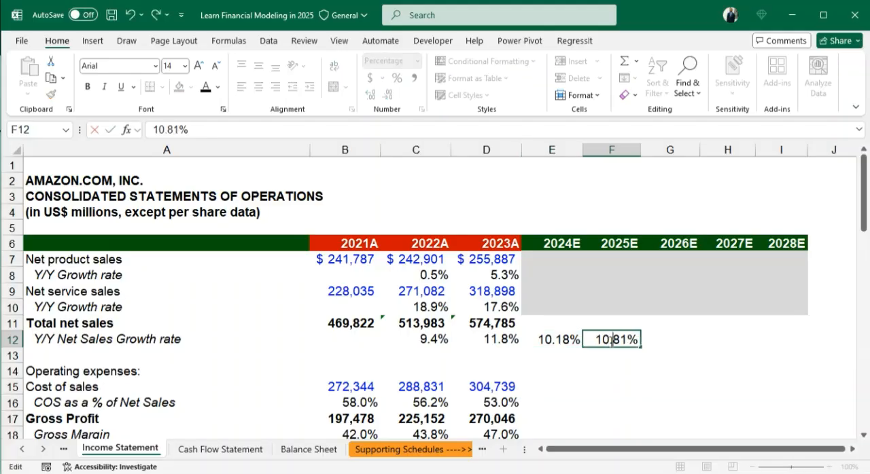
key("Return")
left_click(626, 336)
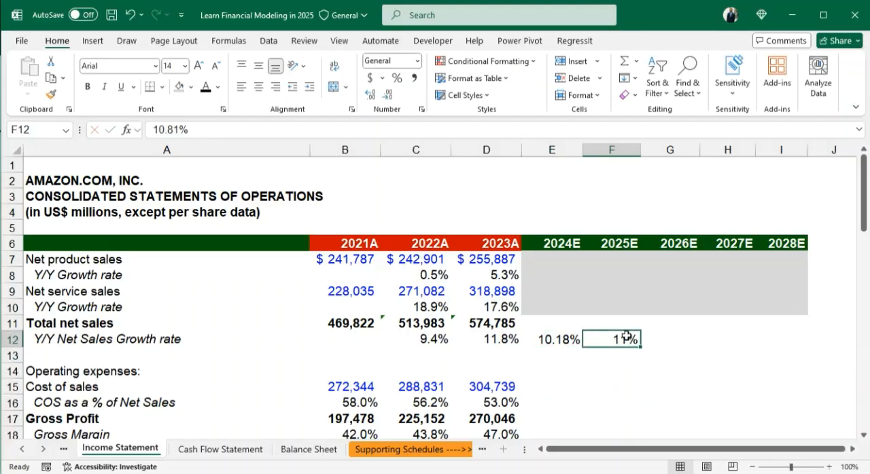
left_click(372, 95)
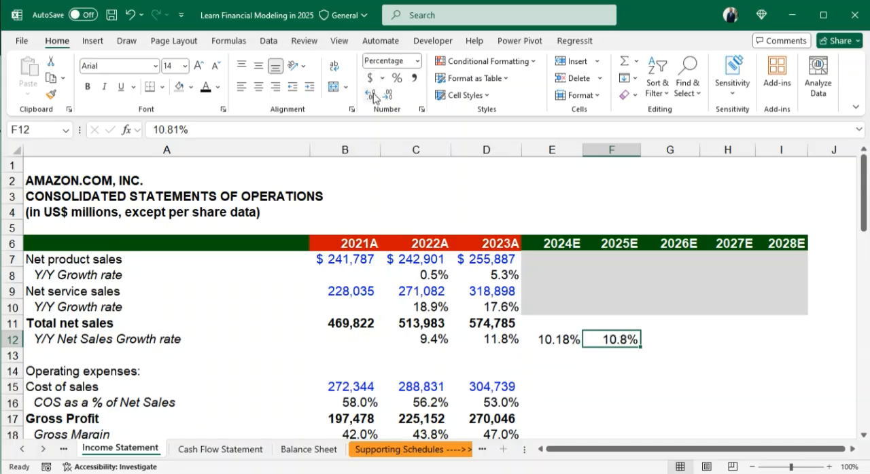
left_click(373, 97)
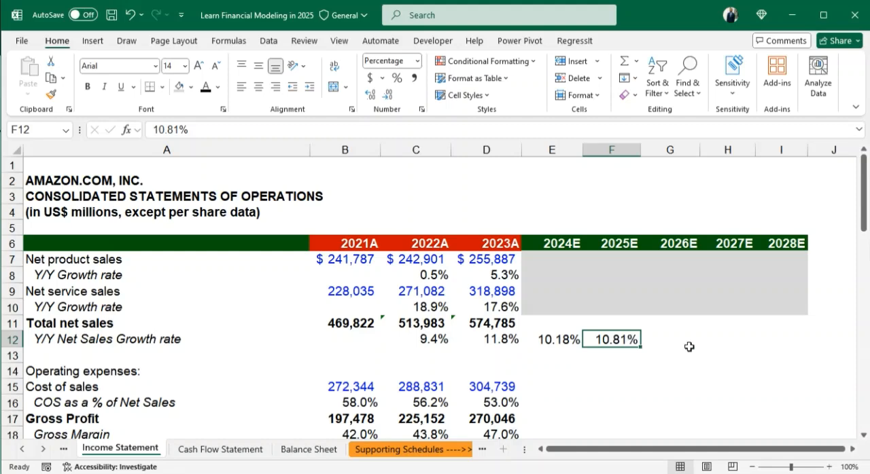
- Fill the 2025E growth rate of 10.81% across to 2028E in F12:I12
key("shift+Right")
key("shift+Right")
key("shift+Right")
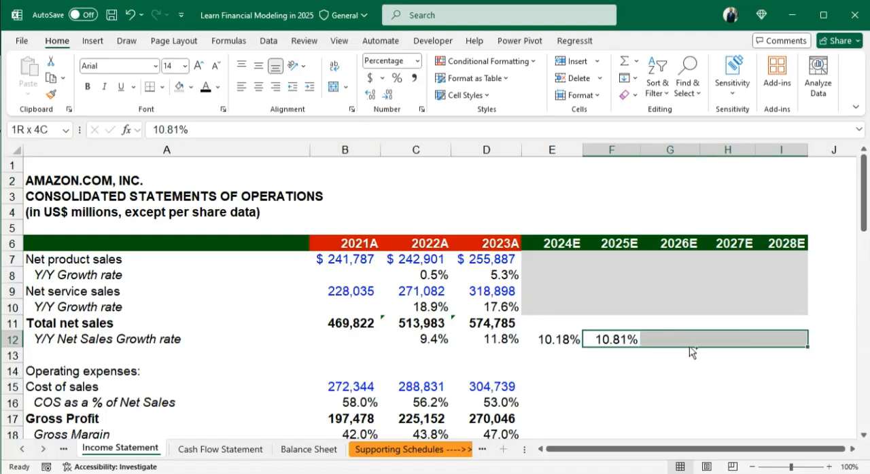
key("ctrl+r")
left_click(761, 369)
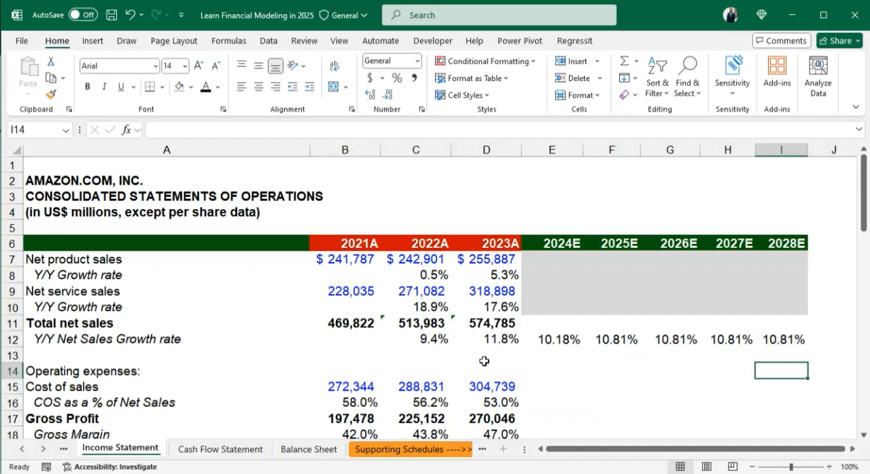
- Calculate 2024E total net sales in E11 with the formula =D11*(1+E12)
left_click(547, 323)
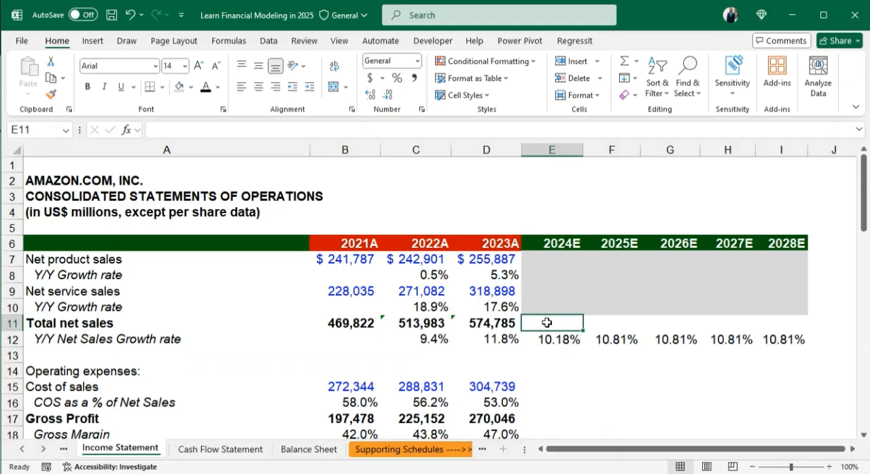
type("=")
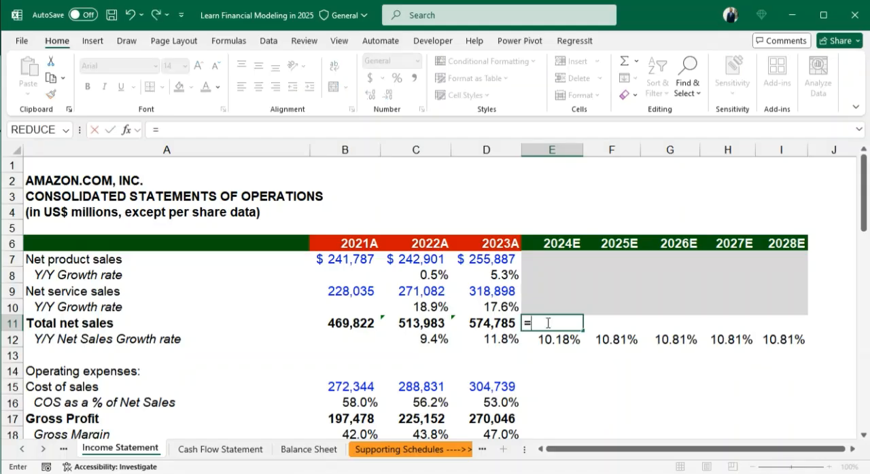
left_click(503, 325)
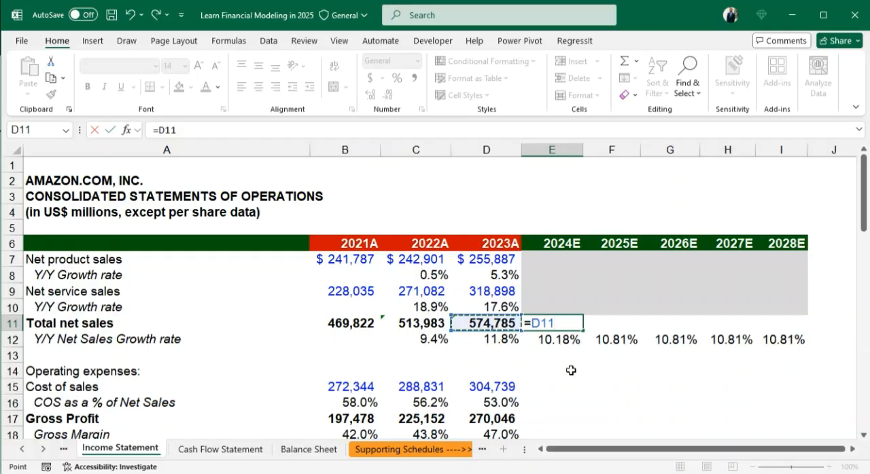
type("*")
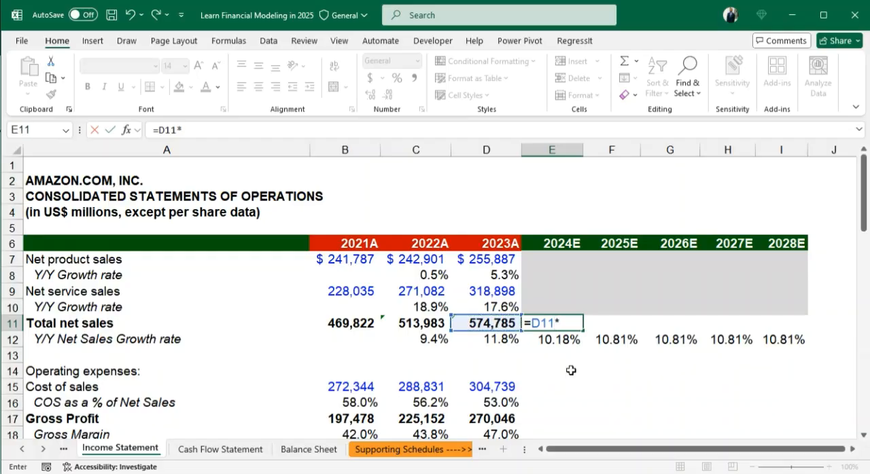
type("(1+")
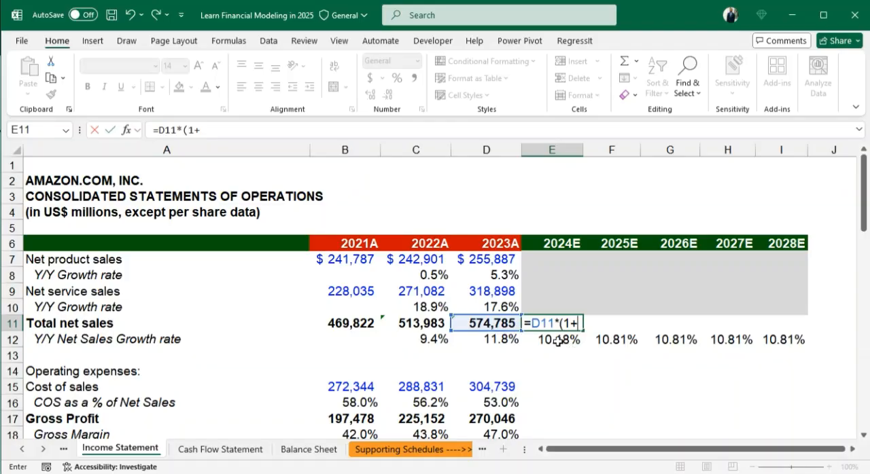
left_click(559, 339)
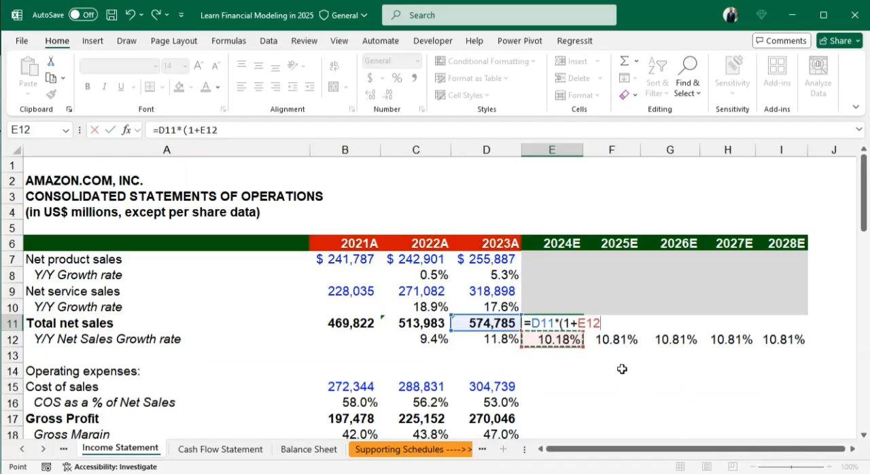
type(")")
key("Return")
- Format the 2024E total net sales in E11 with thousands separators and no decimals
left_click(556, 323)
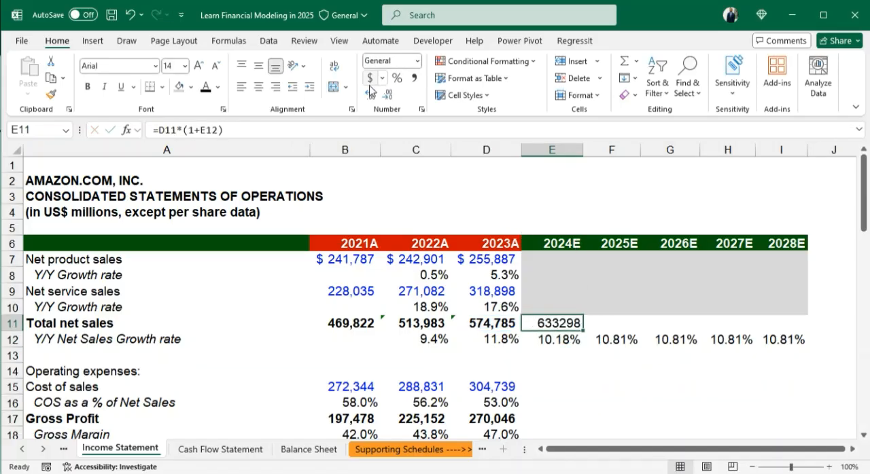
left_click(415, 80)
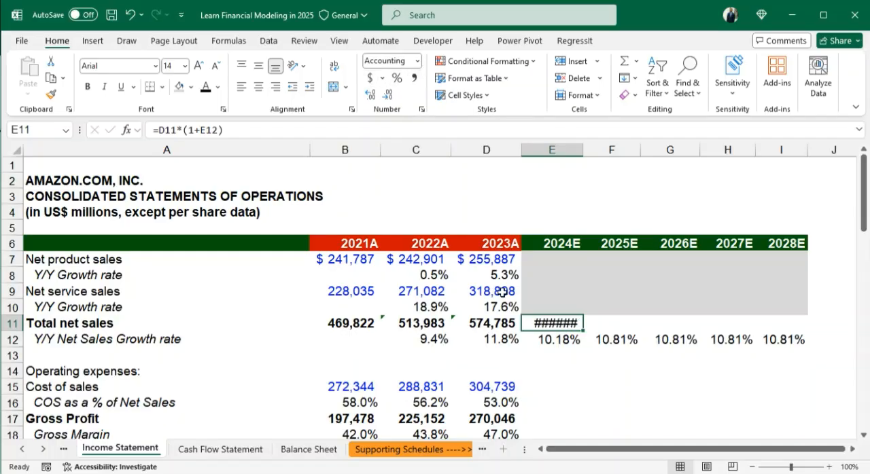
left_click(386, 97)
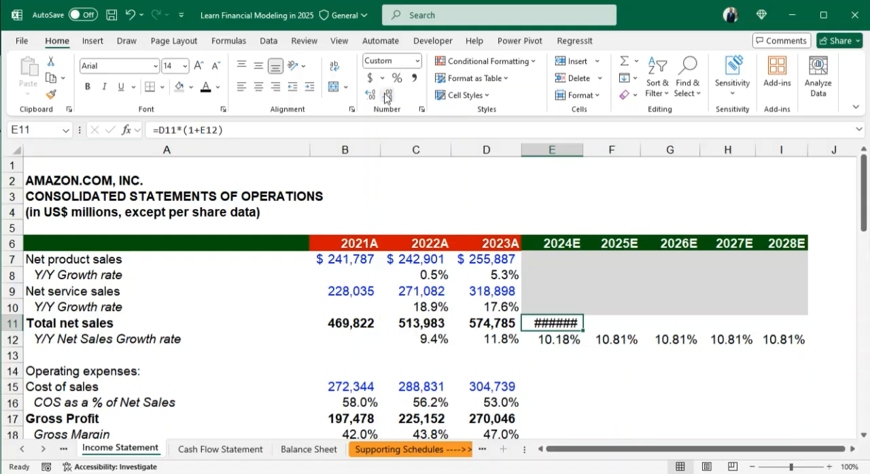
left_click(386, 96)
- Fill the total net sales formula from E11 across to 2028E in I11
key("shift+Right")
key("shift+Right")
key("shift+Right")
key("shift+Right")
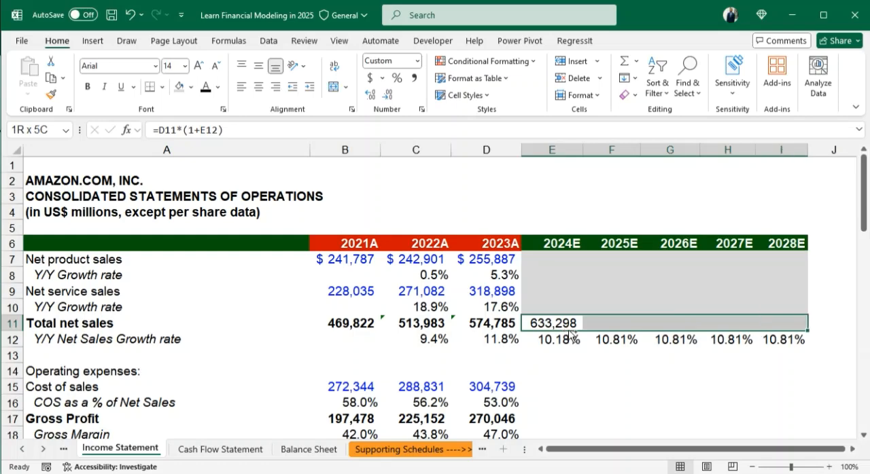
key("ctrl+r")
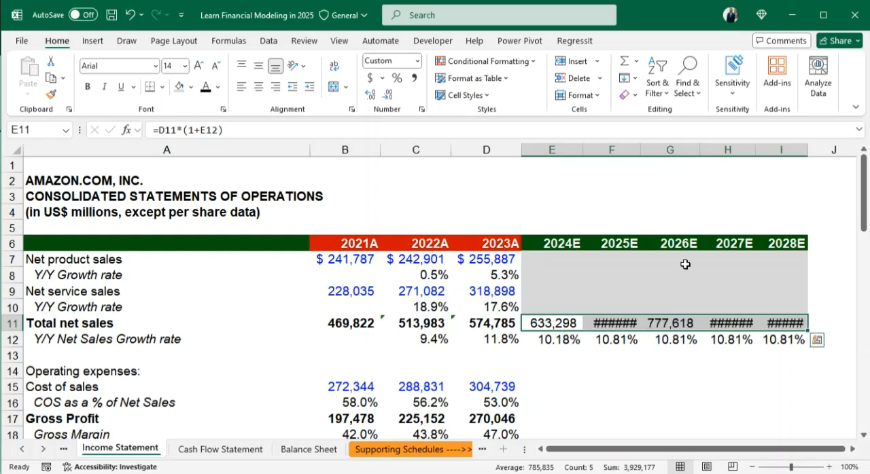
- Widen columns I, H and F to fit their projected total net sales figures
double_click(808, 148)
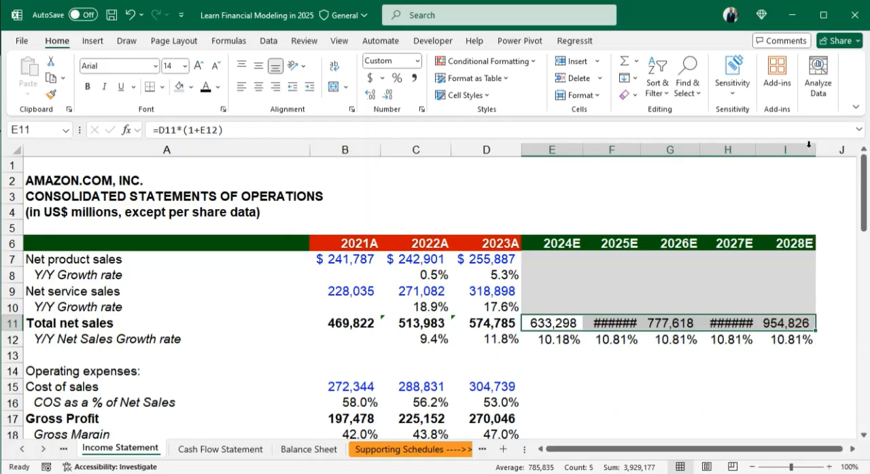
double_click(753, 148)
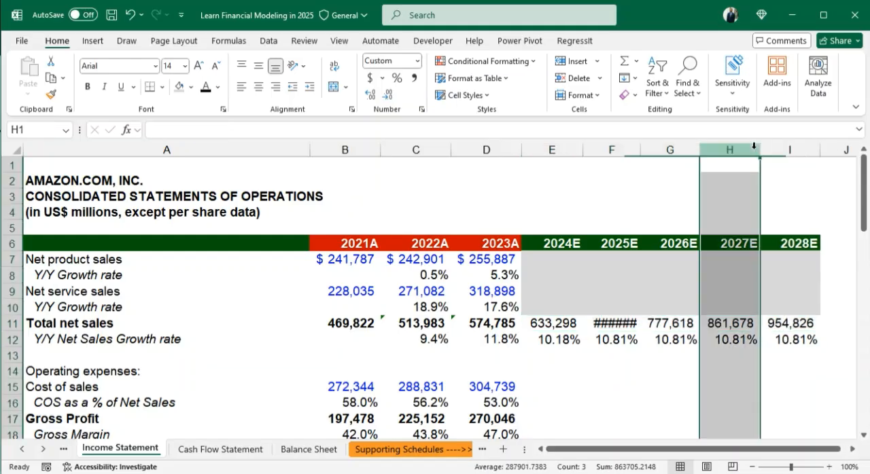
left_click(640, 150)
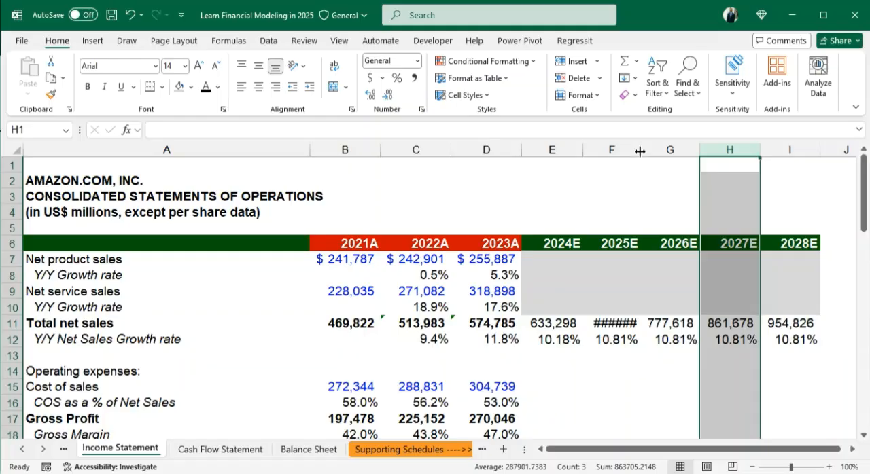
double_click(639, 151)
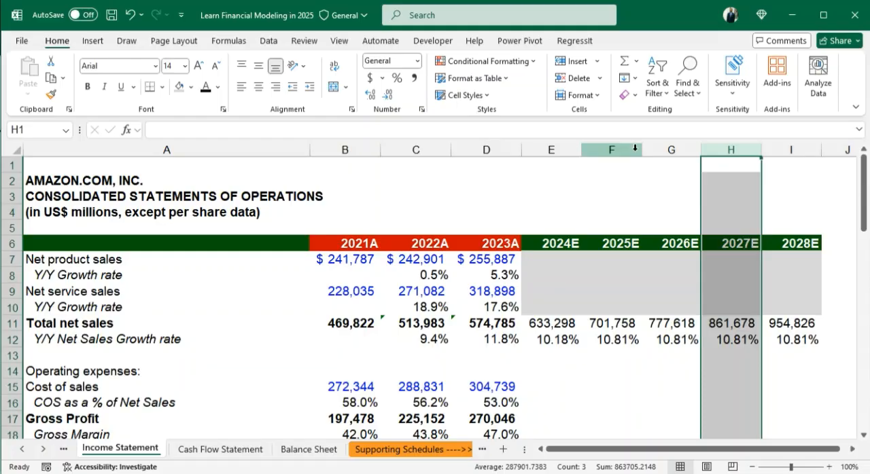
left_click(677, 370)
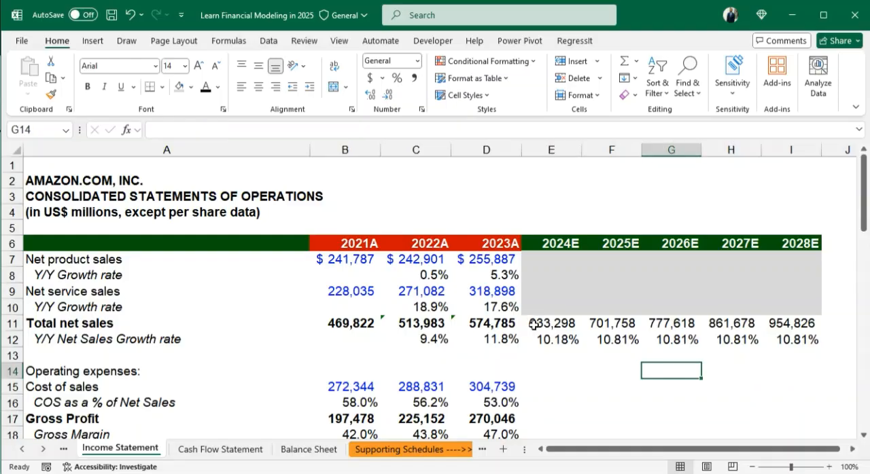
left_click_drag(534, 324, 815, 324)
left_click(829, 325)
left_click(793, 324)
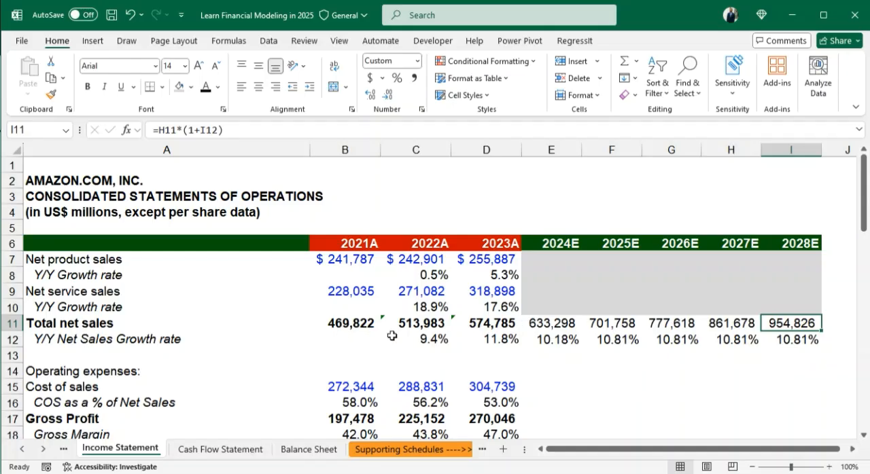
- Italicize the net sales growth rates for 2022A through 2028E in C12:I12
left_click_drag(393, 338, 814, 341)
key("ctrl+i")
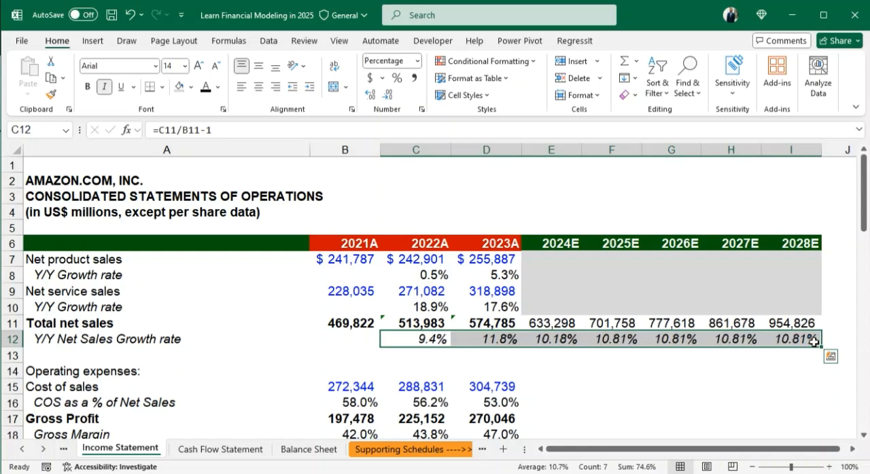
left_click(637, 382)
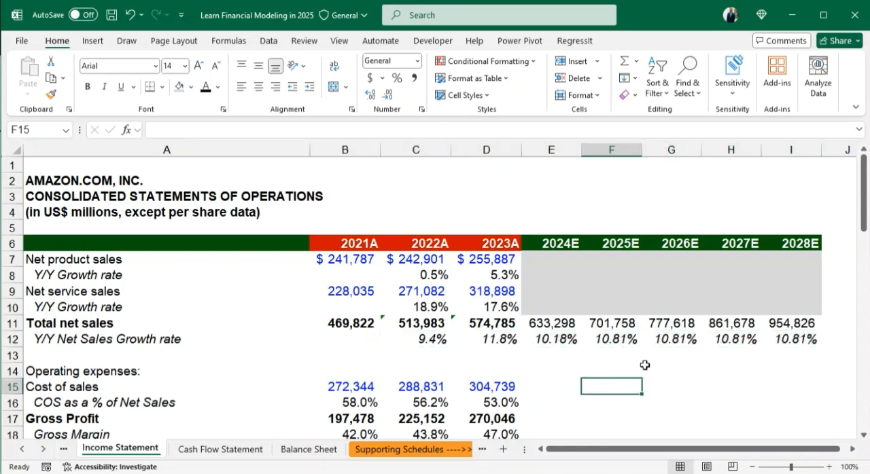
scroll(643, 363, "down", 1)
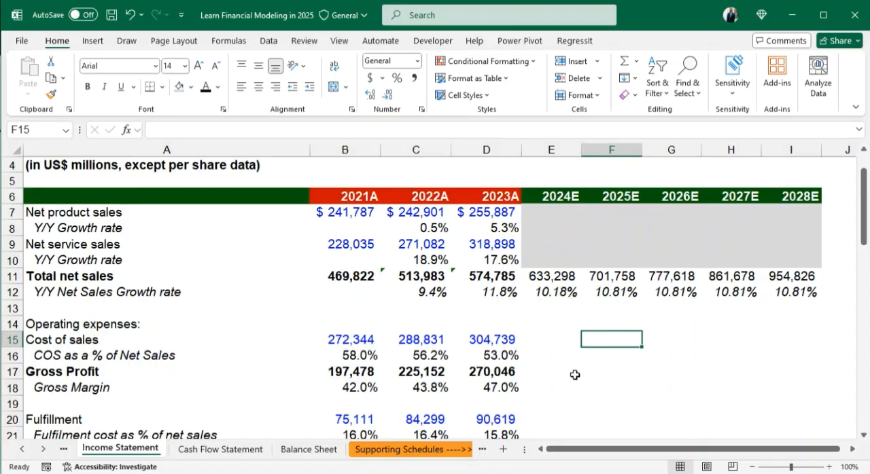
- Italicize the cost of sales percentages of net sales for 2021A through 2028E in B16:I16
left_click(531, 358)
key("Left")
key("Left")
key("Left")
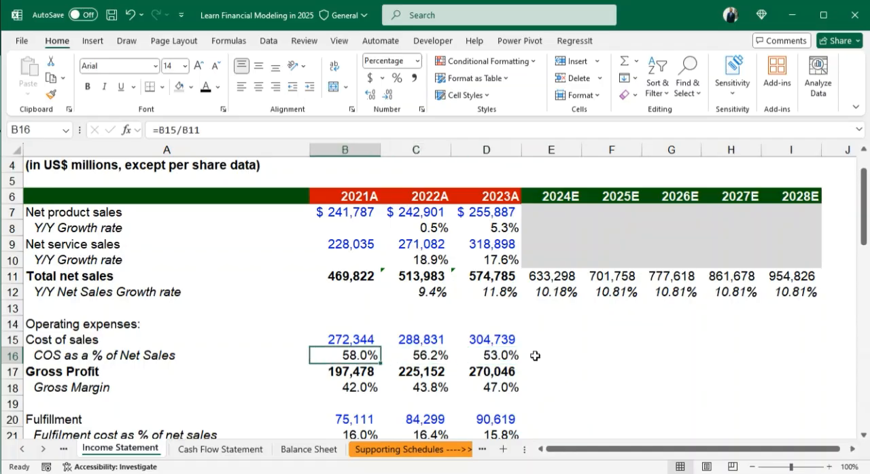
key("shift+Right")
key("shift+Right")
key("shift+Right")
key("shift+Right")
key("shift+Right")
key("shift+Right")
key("shift+Right")
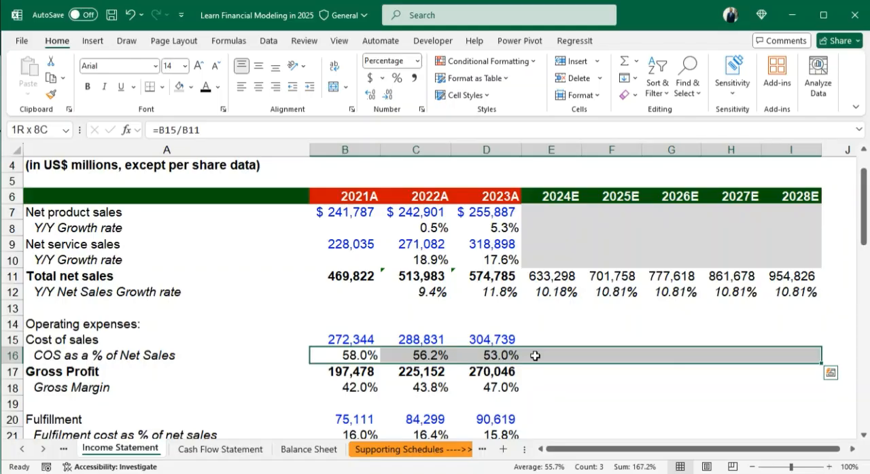
key("ctrl+i")
key("Down")
key("Up")
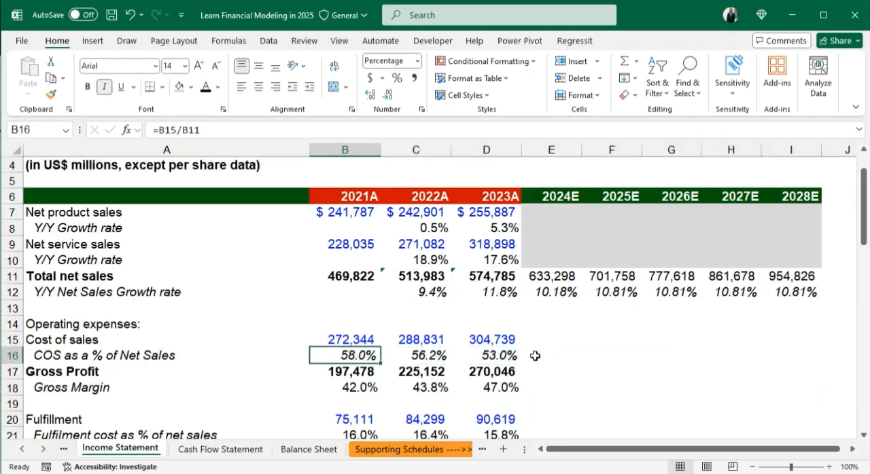
- Format the cost of sales ratio row B16:I16 as percentages with one decimal place
key("shift+Right")
key("shift+Right")
key("shift+Right")
key("shift+Right")
key("shift+Right")
key("shift+Right")
key("shift+Right")
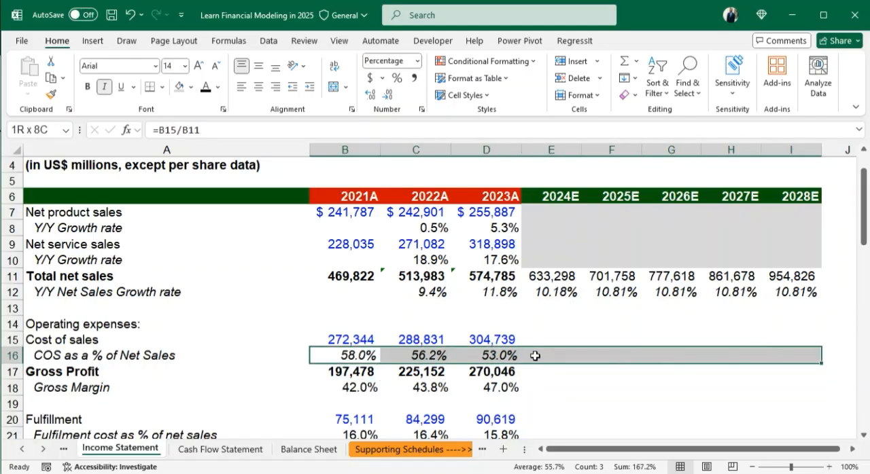
scroll(535, 356, "right", 1)
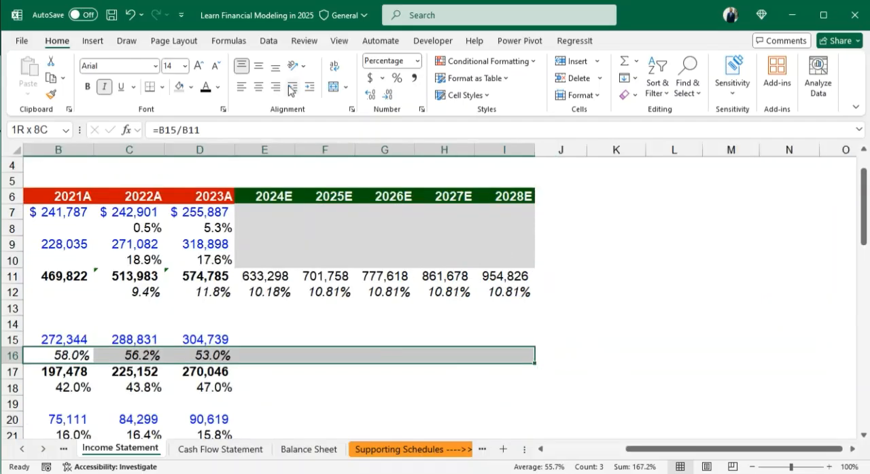
key("ctrl+shift+5")
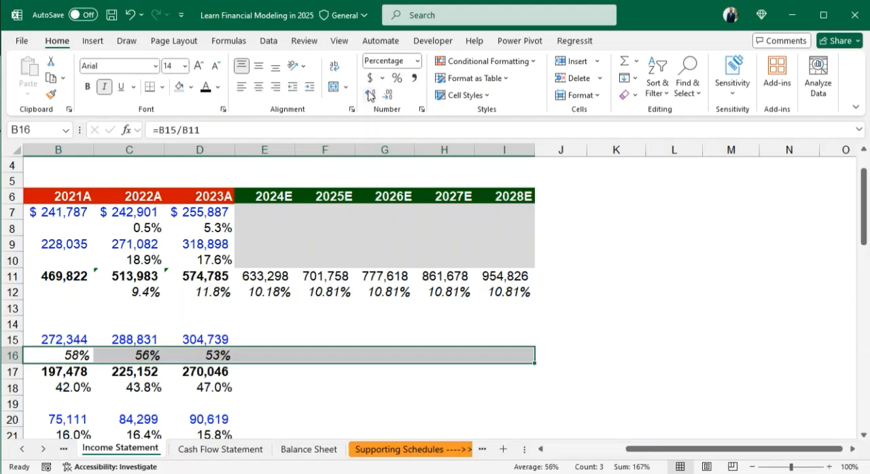
left_click(370, 95)
left_click(252, 401)
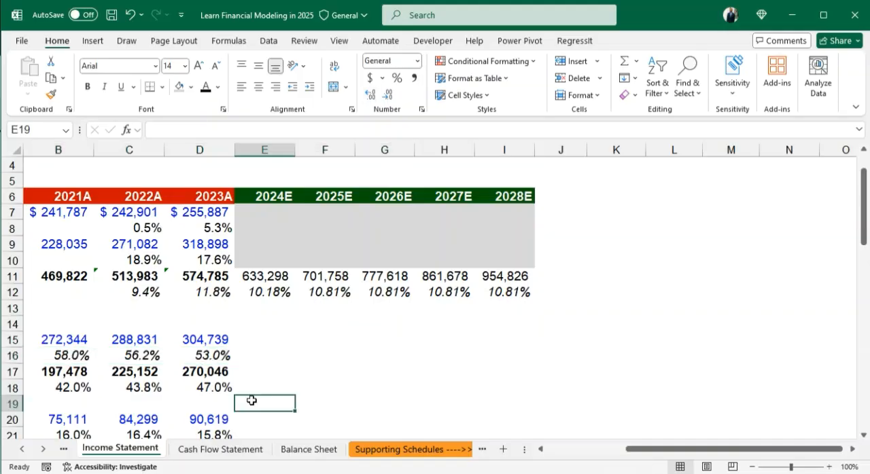
- Format the gross margin row B18:I18 as percentages with one decimal place and italicize it
key("Left")
key("Left")
key("Left")
key("Left")
key("Up")
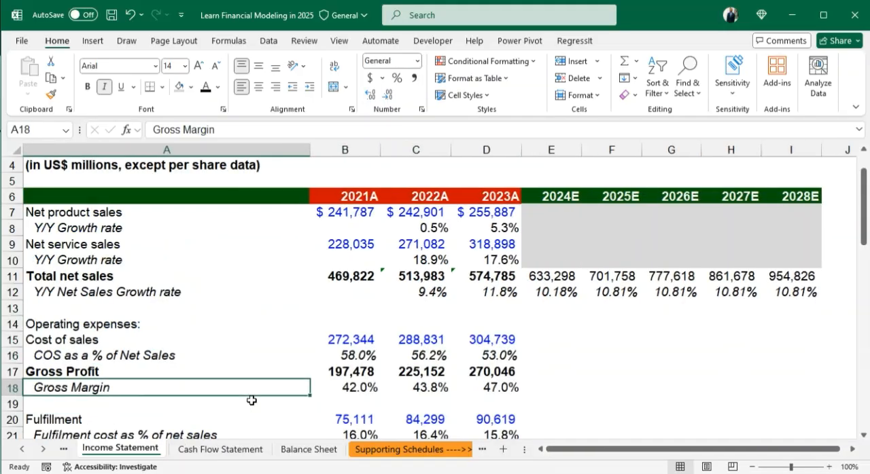
key("Right")
key("shift+Right")
key("shift+Right")
key("shift+Right")
key("shift+Right")
key("shift+Right")
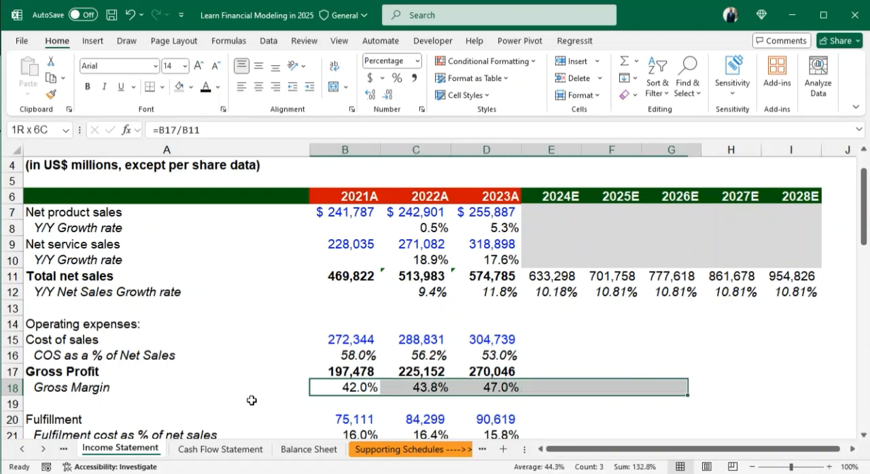
key("shift+Right")
key("shift+Right")
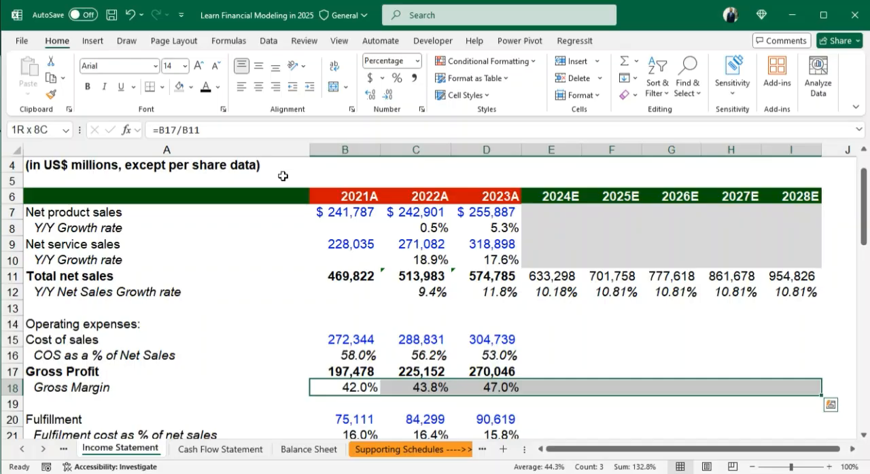
left_click(398, 79)
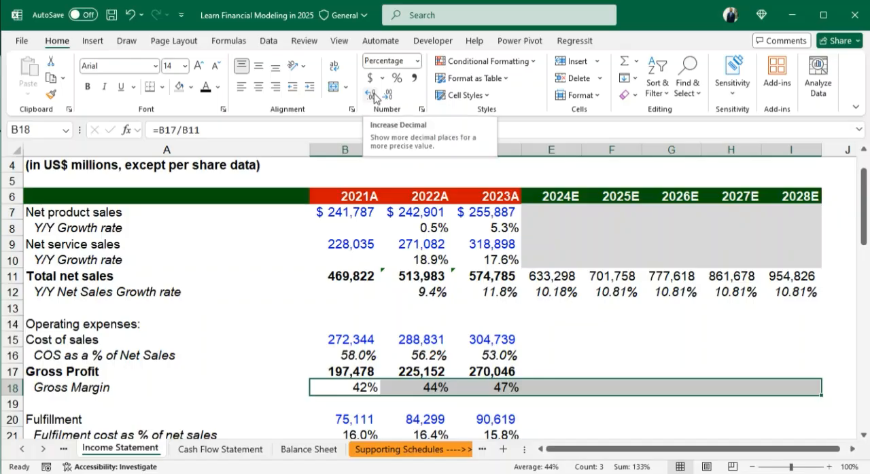
left_click(374, 94)
left_click(104, 86)
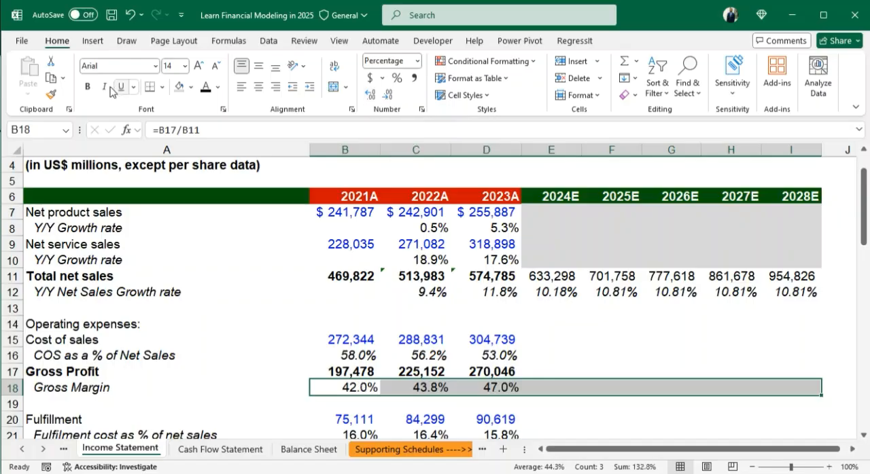
- Italicize columns B to I of the operating expense ratio rows 21, 23, 25, 27 and 29 and the EBITDA margin row 33
scroll(525, 333, "down", 2)
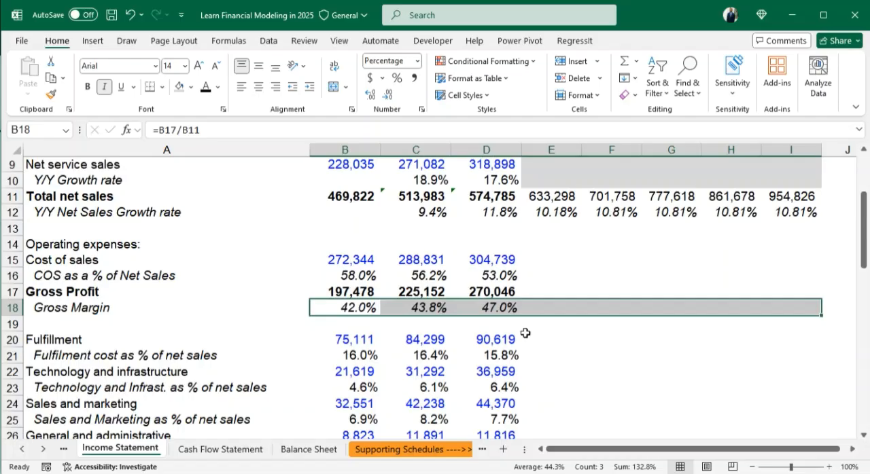
scroll(526, 333, "down", 1)
left_click_drag(343, 342, 783, 343)
scroll(435, 279, "down", 1)
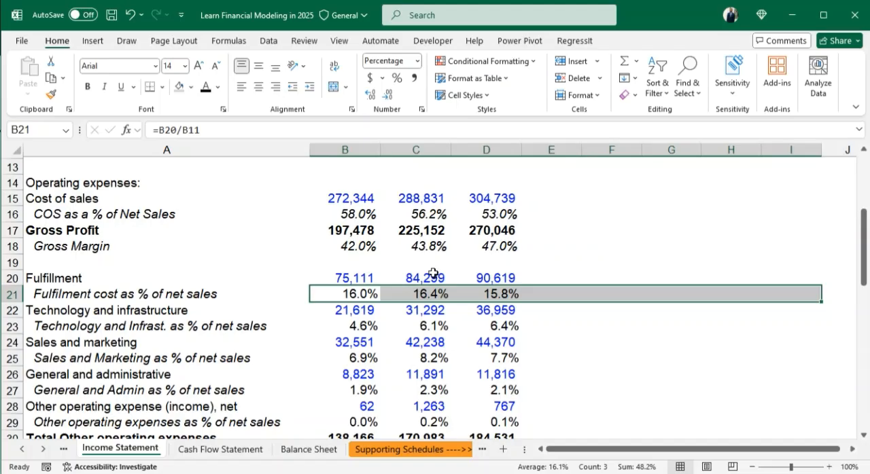
left_click_drag(350, 326, 675, 334)
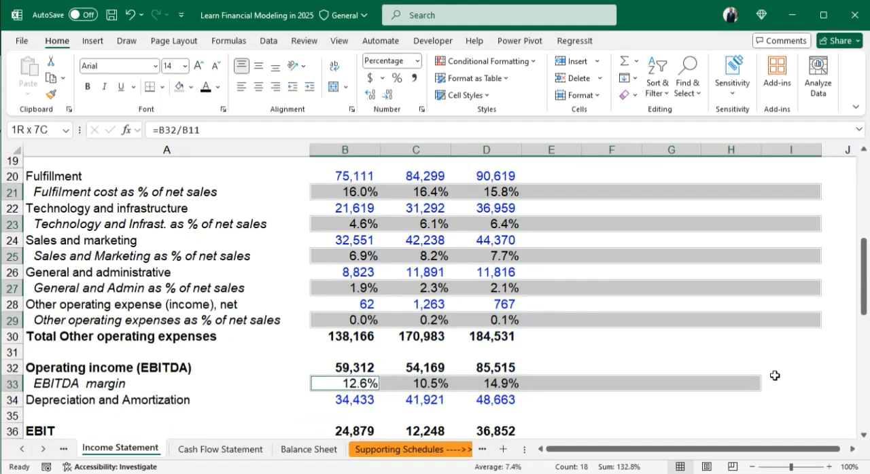
left_click_drag(775, 375, 798, 377)
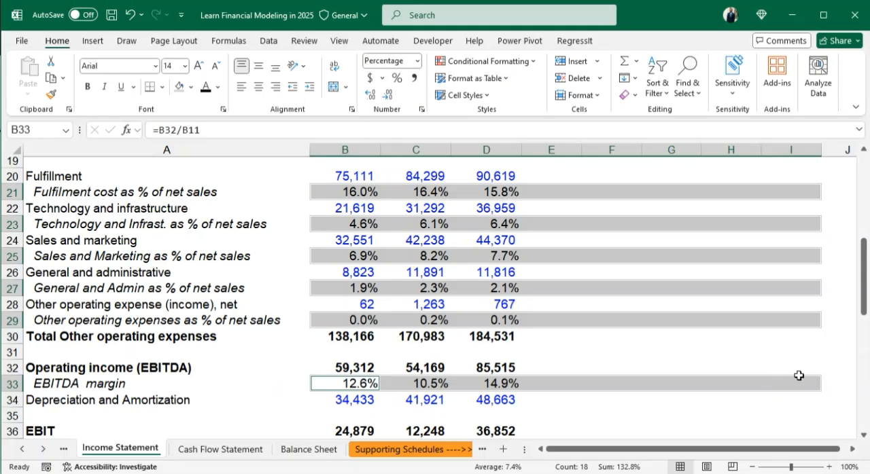
scroll(733, 381, "down", 1)
scroll(733, 380, "up", 1)
left_click(105, 89)
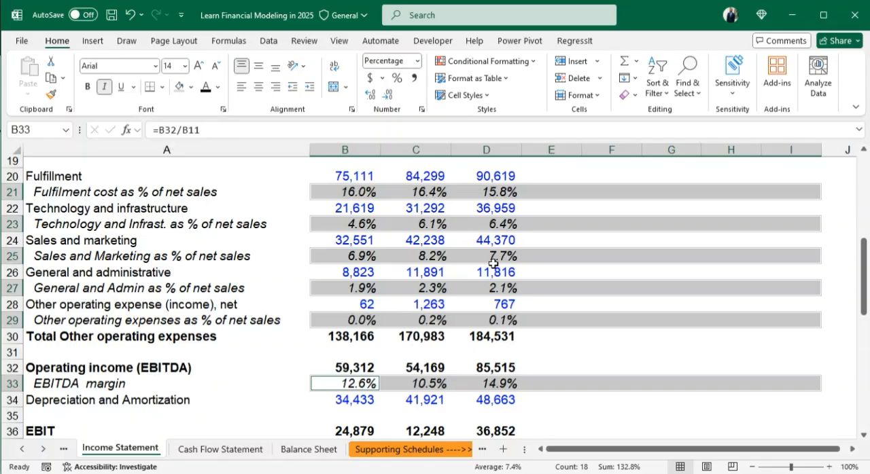
left_click(645, 321)
scroll(606, 356, "up", 6)
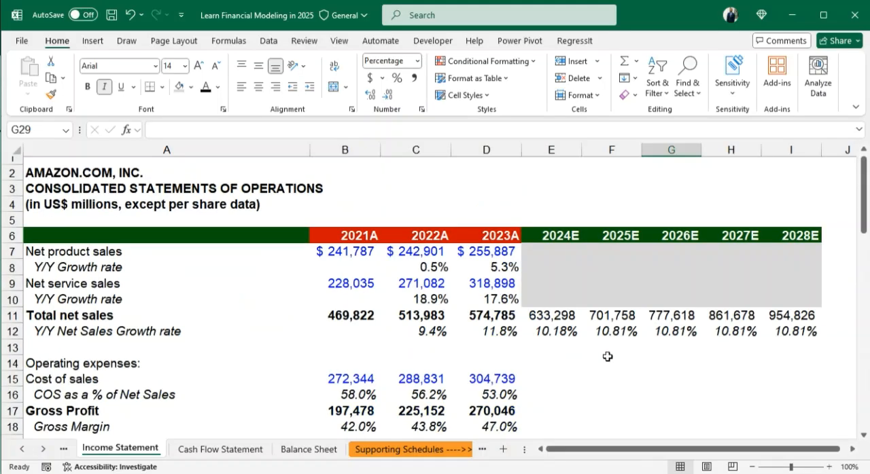
- Enter the notes "Fixed Costs" in F16 and "Variable costs" in F17
scroll(607, 357, "down", 1)
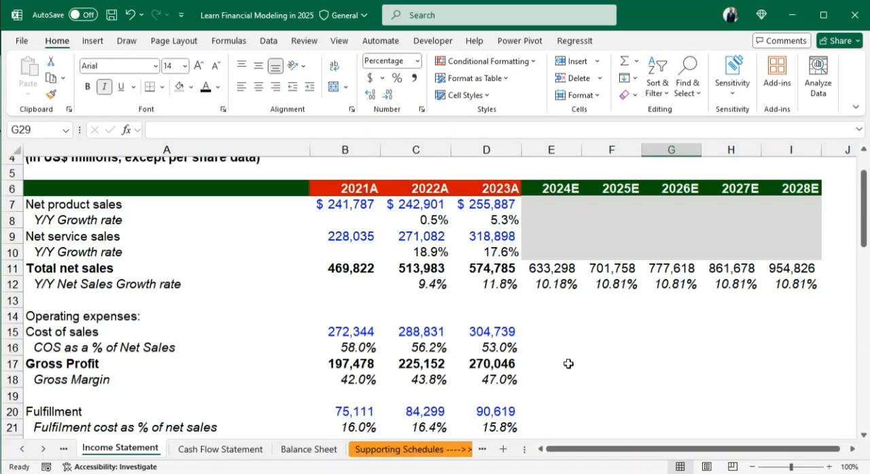
left_click(619, 347)
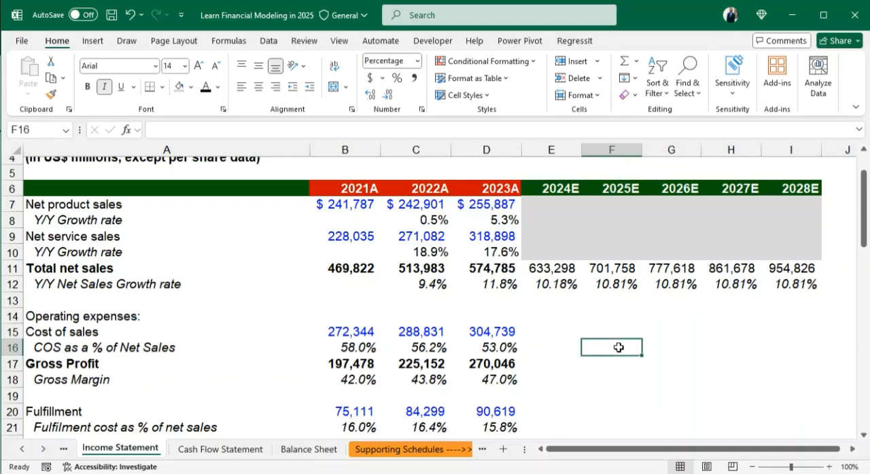
type("Fix")
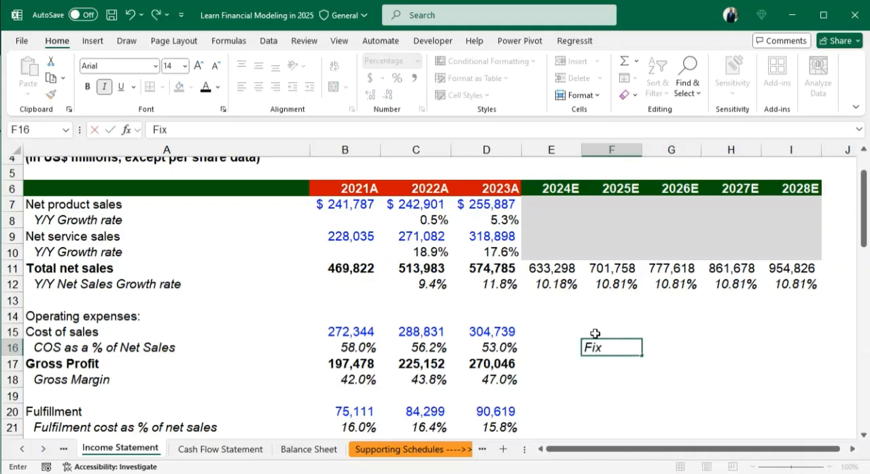
type("ed Costs")
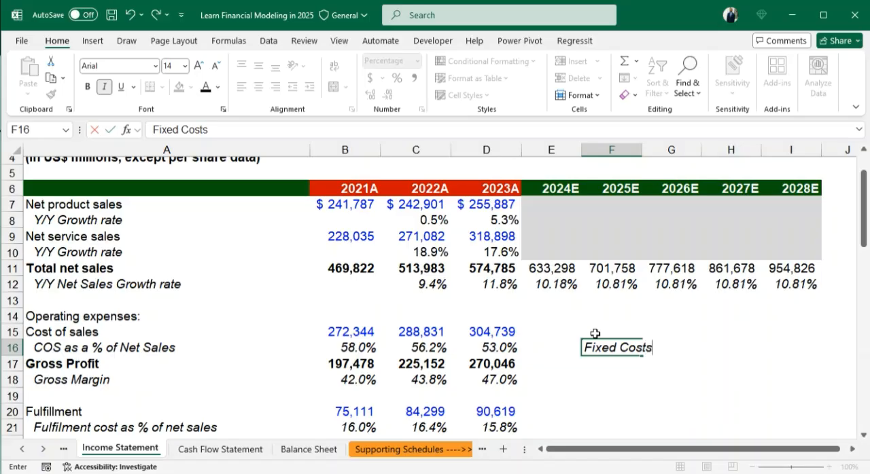
key("Return")
type("Va")
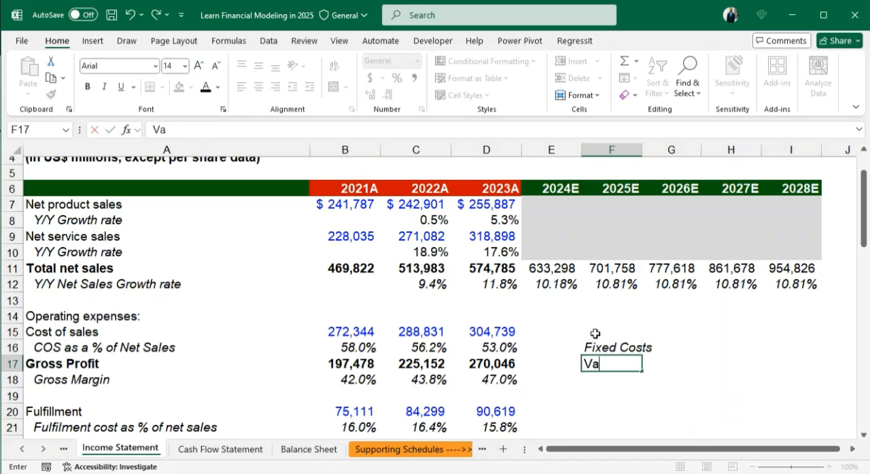
type("riable ")
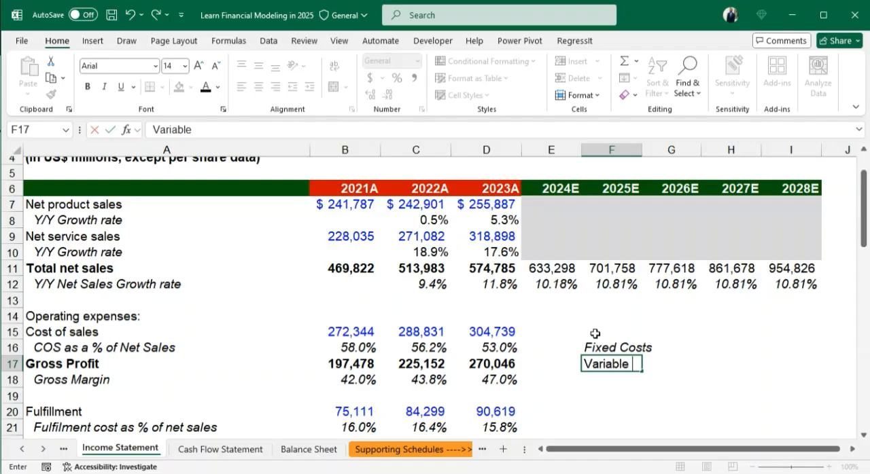
type("costs")
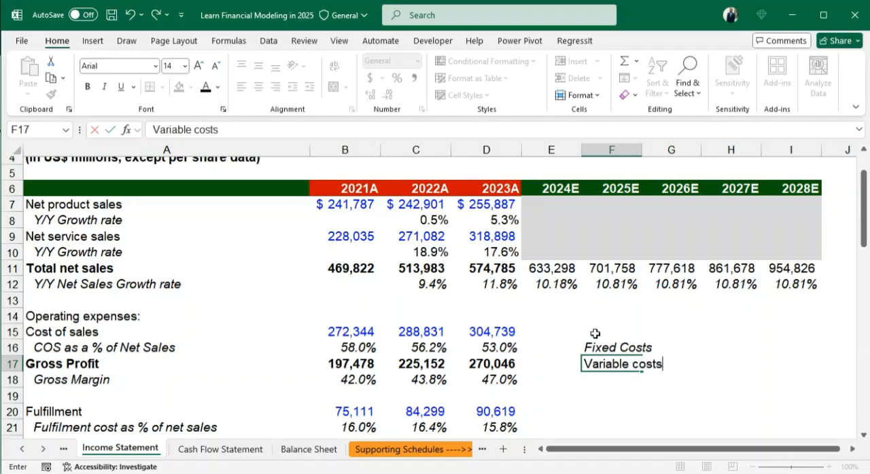
key("Return")
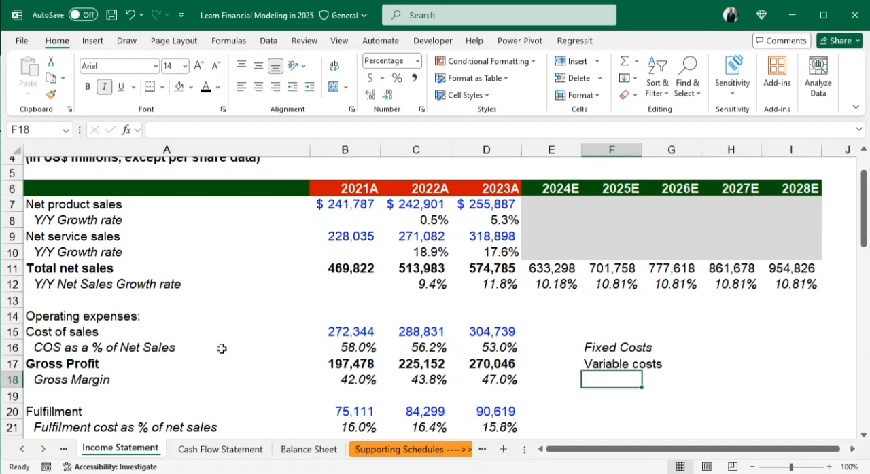
- Clear the fixed and variable cost notes from F16 and F17
left_click_drag(349, 347, 499, 347)
left_click_drag(611, 348, 601, 363)
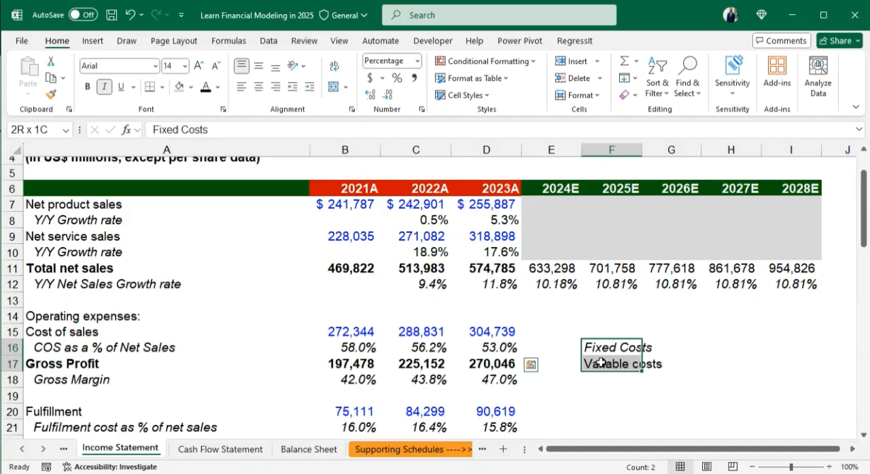
key("BackSpace")
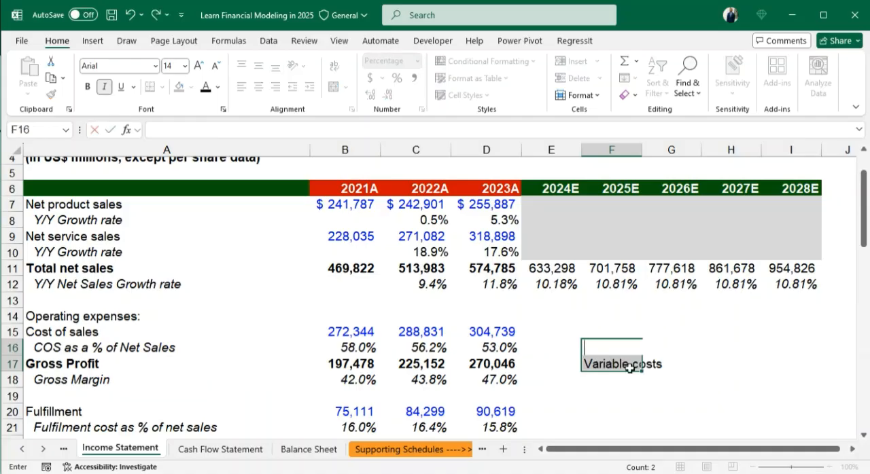
left_click(629, 367)
key("BackSpace")
left_click(617, 394)
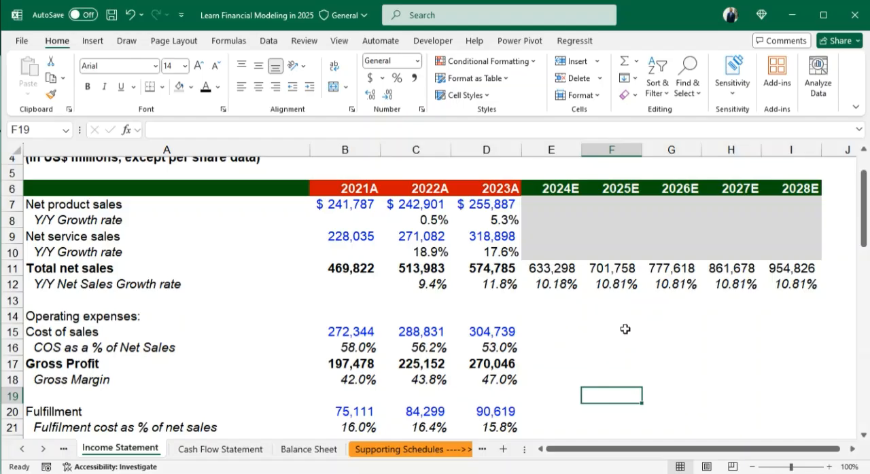
- Examine the historical cost of sales ratios in B16:D16 and the operating expense ratios below them
scroll(539, 361, "up", 1)
left_click(538, 361)
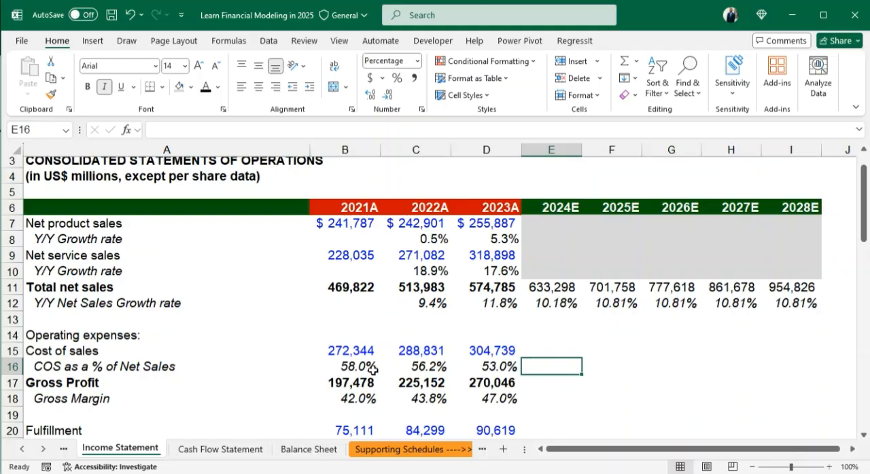
left_click_drag(347, 371, 484, 369)
left_click(548, 367)
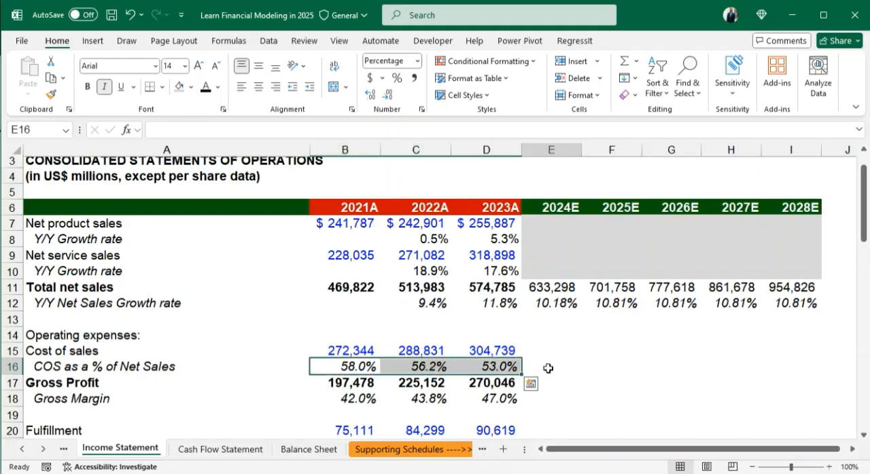
scroll(616, 365, "down", 1)
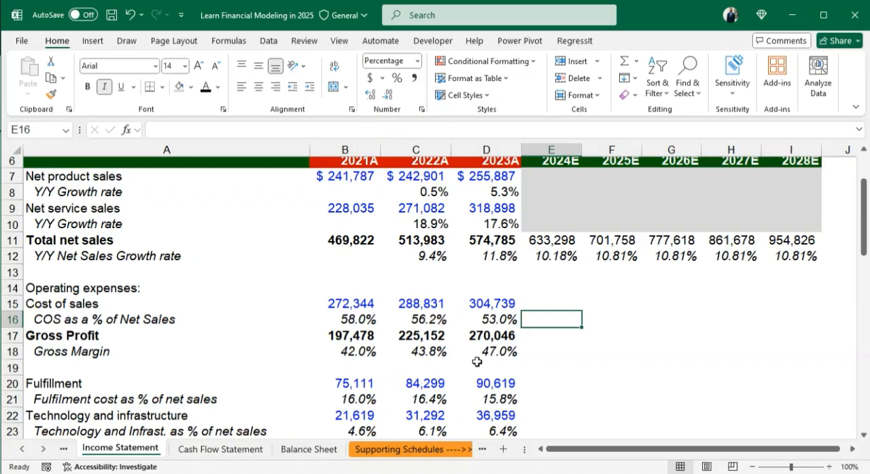
scroll(477, 362, "down", 5)
scroll(480, 313, "up", 4)
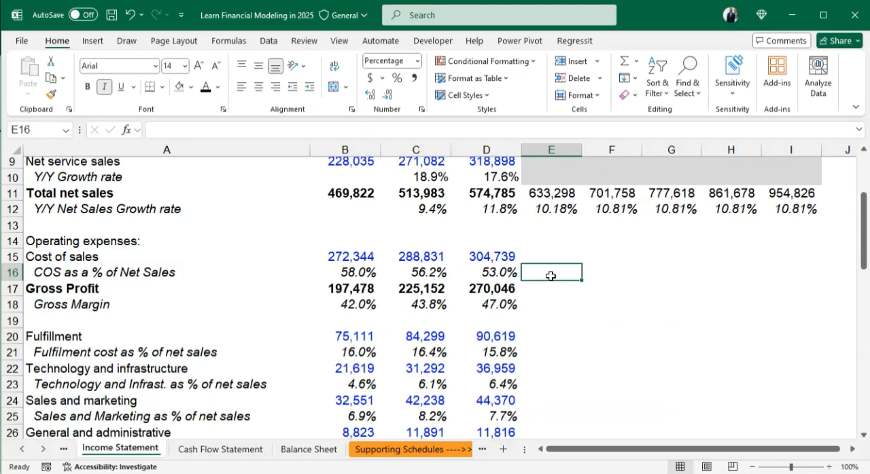
type("=max")
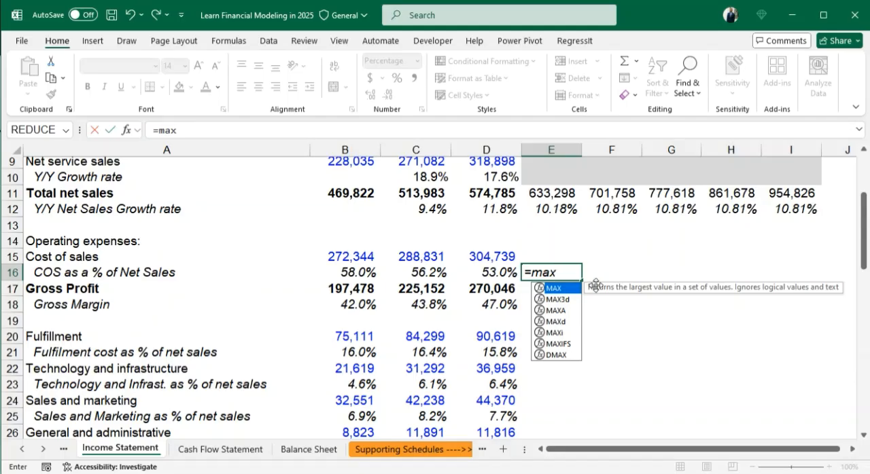
key("BackSpace")
key("BackSpace")
key("Escape")
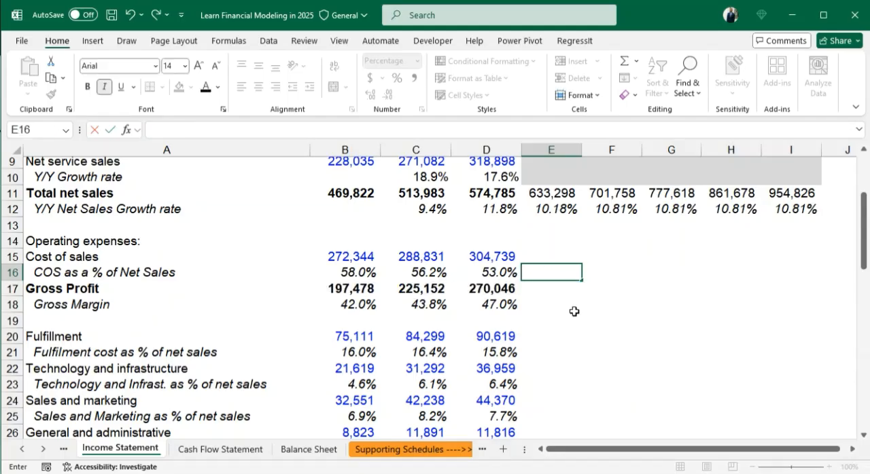
key("Escape")
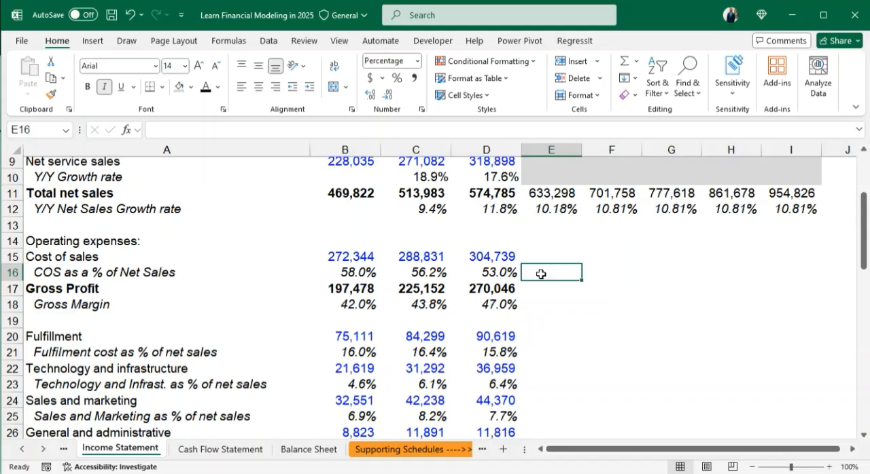
type("=min")
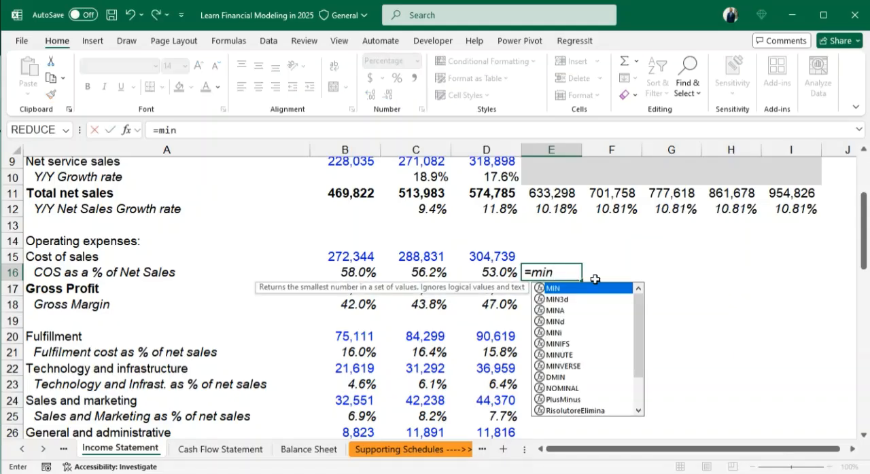
key("BackSpace")
key("BackSpace")
key("BackSpace")
key("BackSpace")
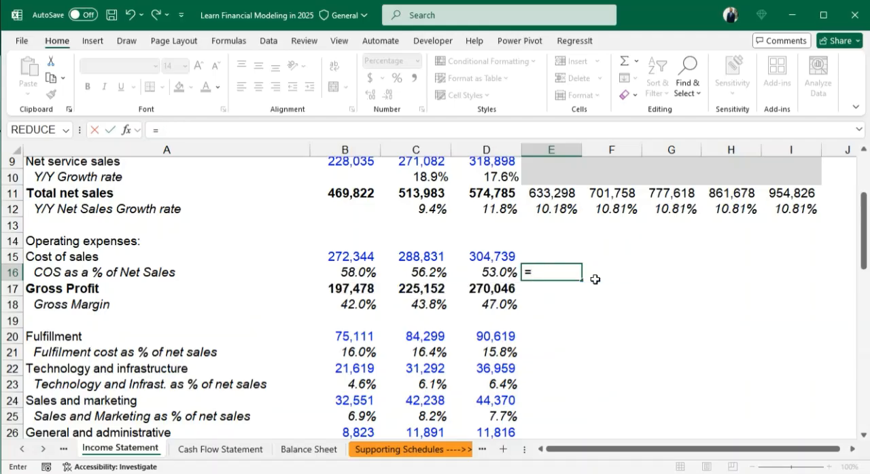
key("Return")
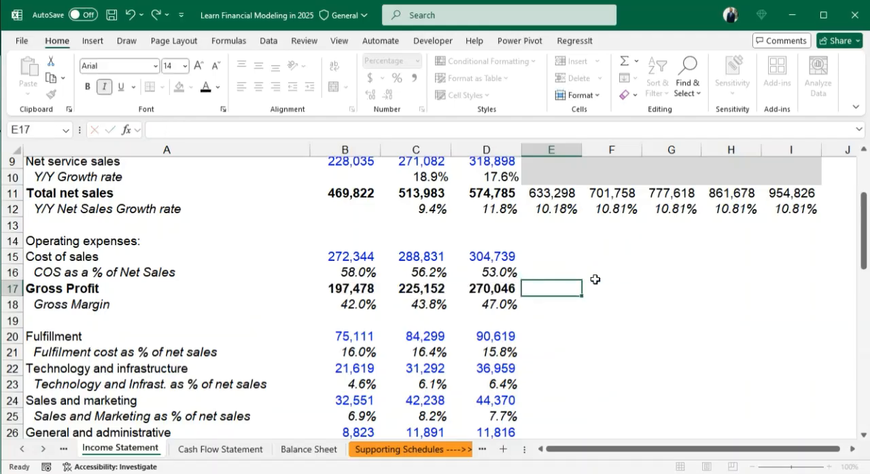
left_click(545, 270)
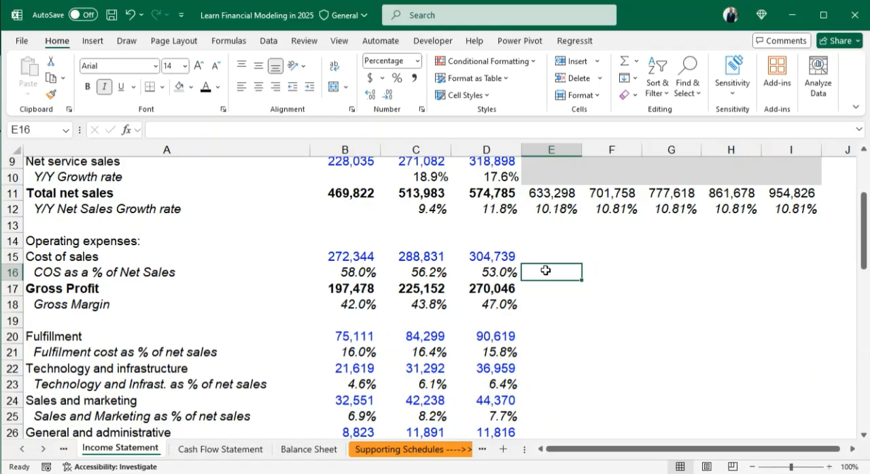
type("=va")
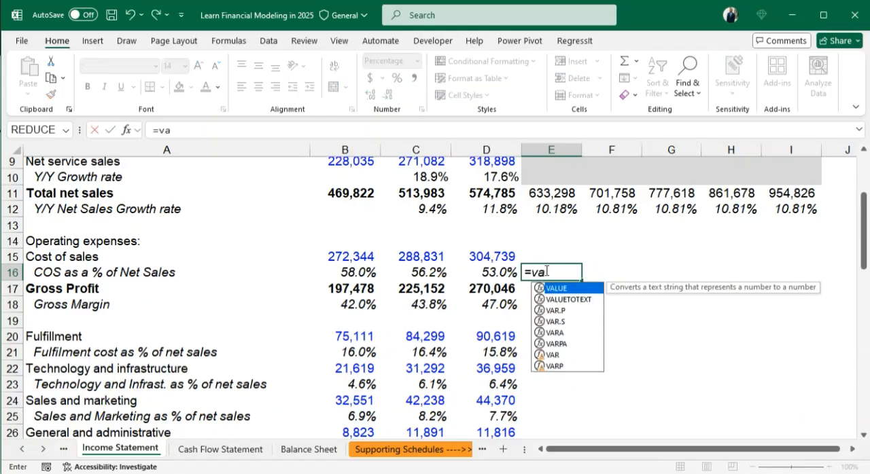
type("w")
key("BackSpace")
key("BackSpace")
key("BackSpace")
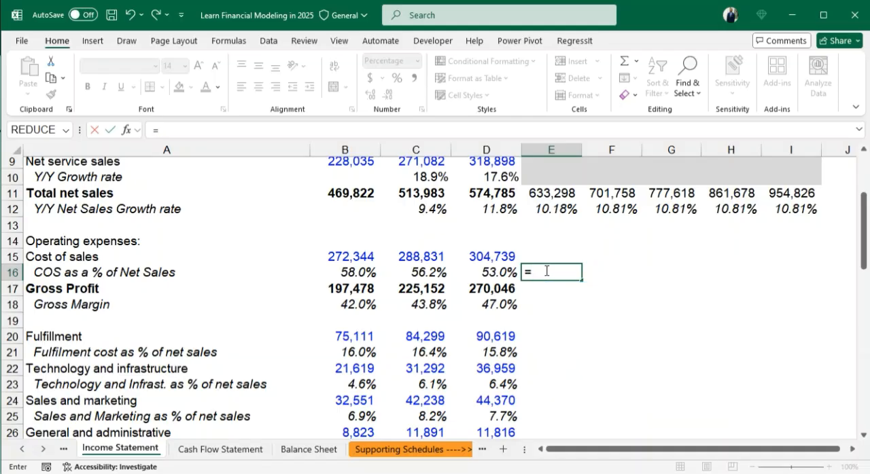
type("aver")
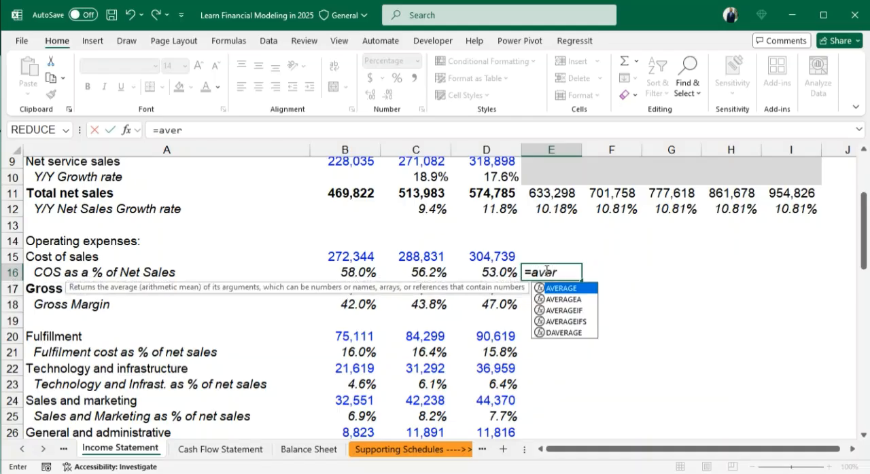
key("Return")
key("Return")
key("Return")
key("Return")
key("Up")
key("Up")
key("Up")
key("Up")
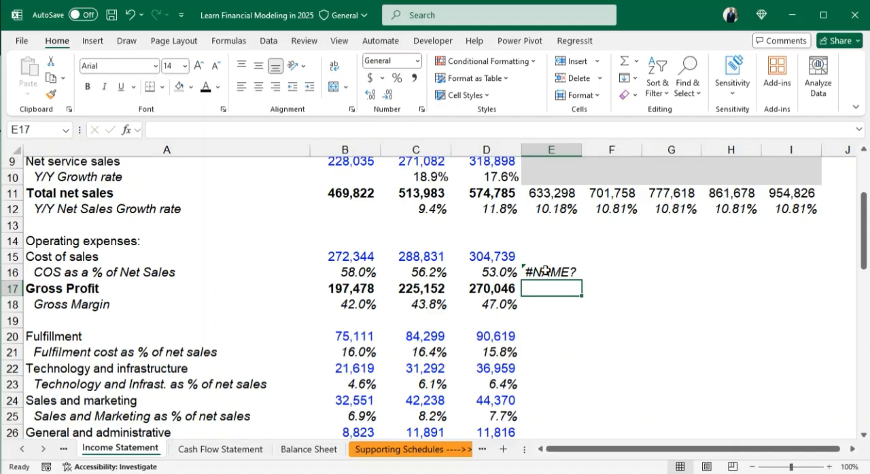
key("Delete")
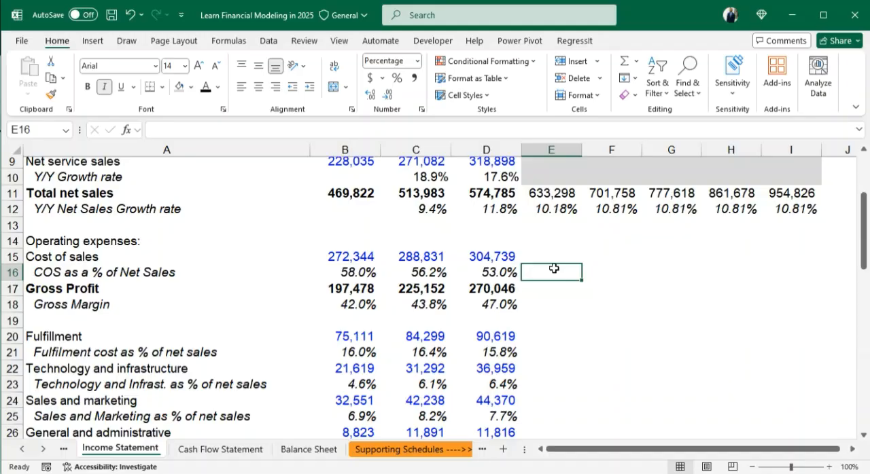
- Review the three historical cost of sales ratios in B16:D16 as a basis for the forecast
left_click(354, 272)
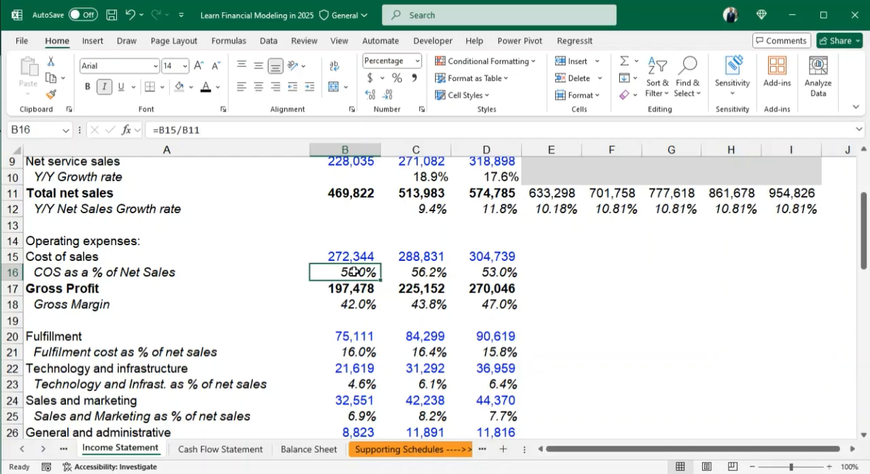
left_click_drag(354, 271, 483, 273)
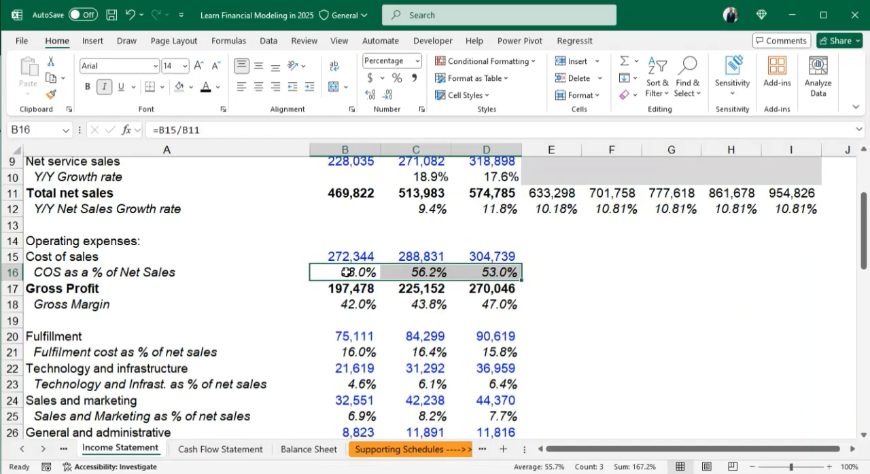
left_click(537, 270)
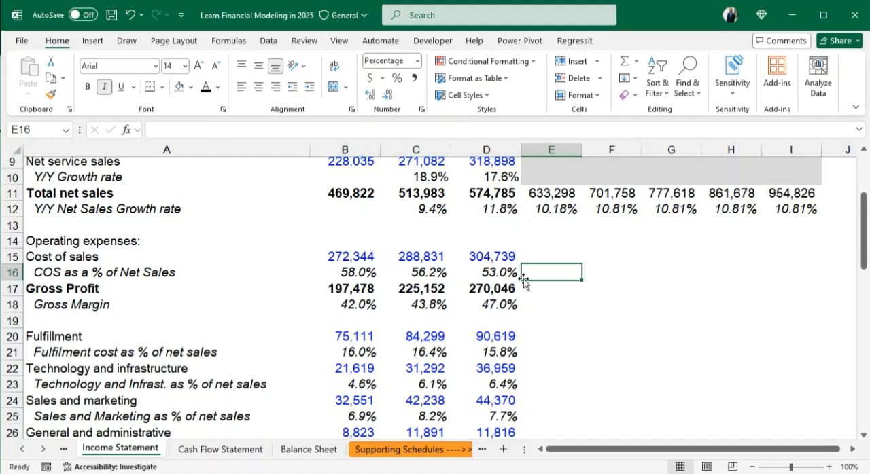
left_click(496, 270)
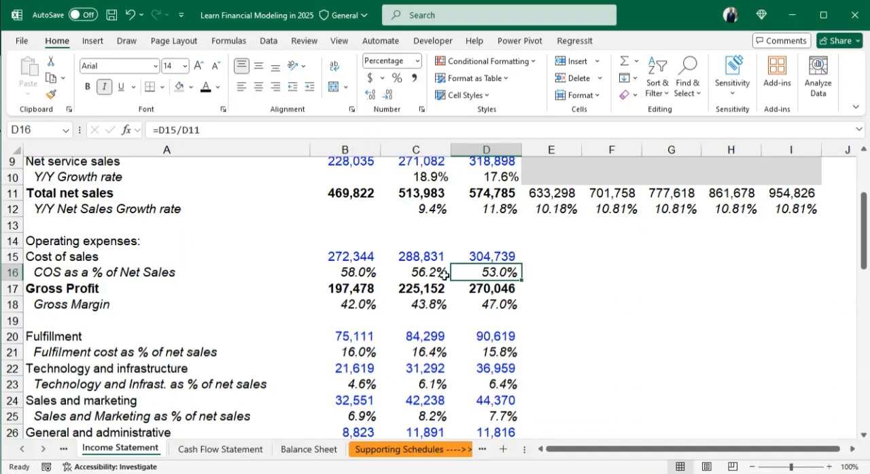
left_click(352, 273)
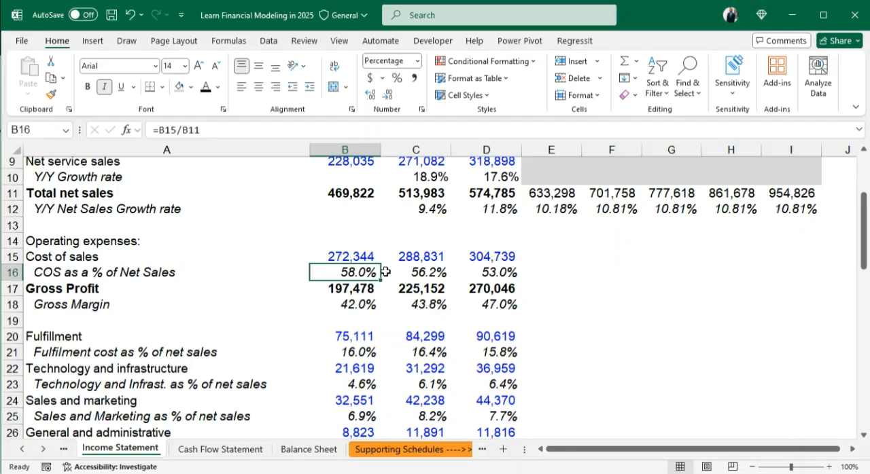
left_click_drag(385, 271, 497, 284)
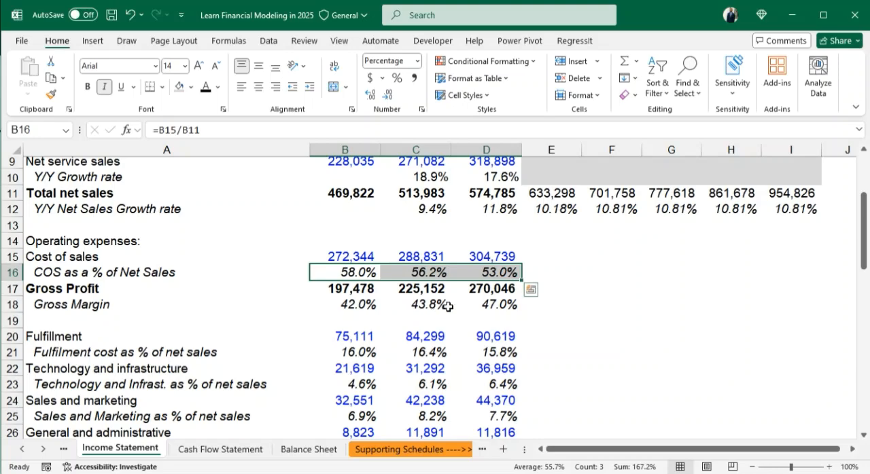
- Forecast the first projected cost of sales ratio in E16 with the formula =AVERAGE(B16:D16)
left_click(534, 272)
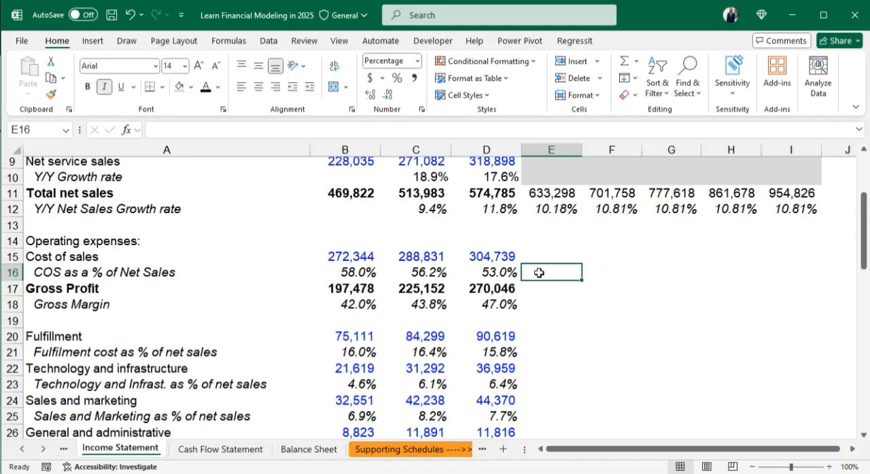
type("=ave")
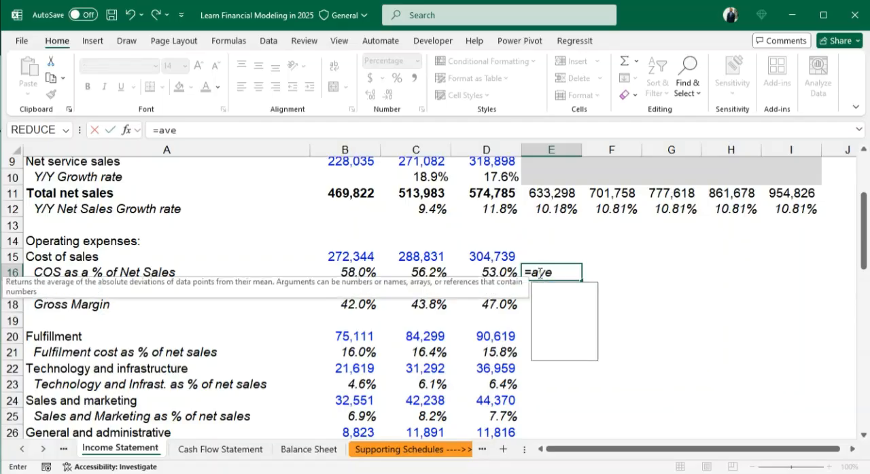
type("rag")
key("Tab")
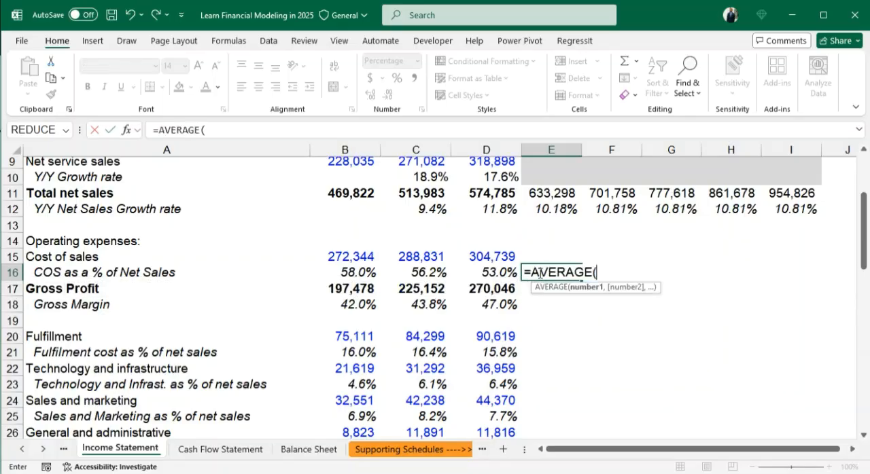
left_click_drag(367, 266, 473, 271)
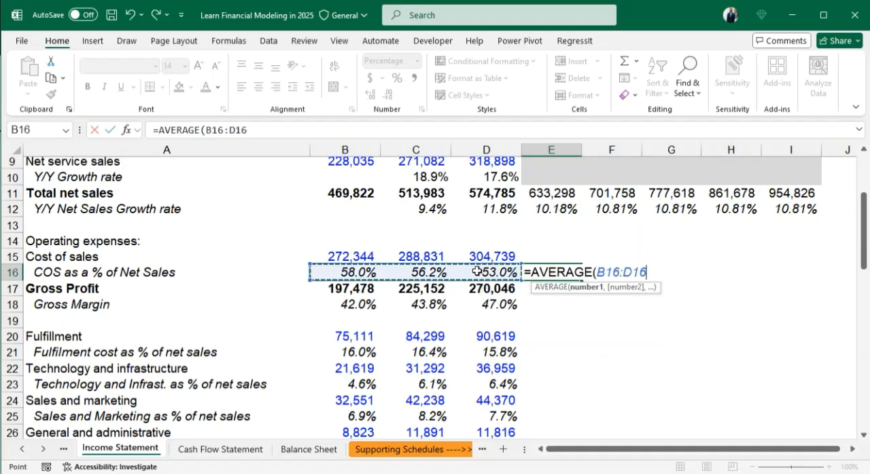
type(")")
key("Return")
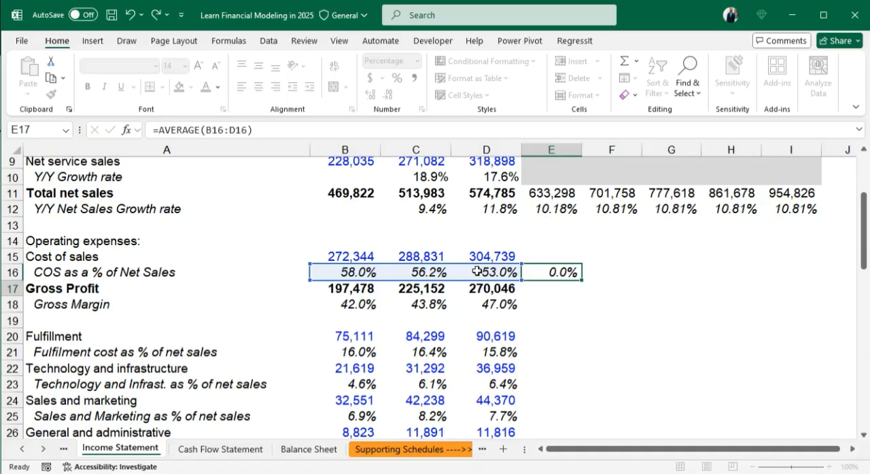
- Fill the relative average formula from E16 across the forecast years to I16
left_click(555, 274)
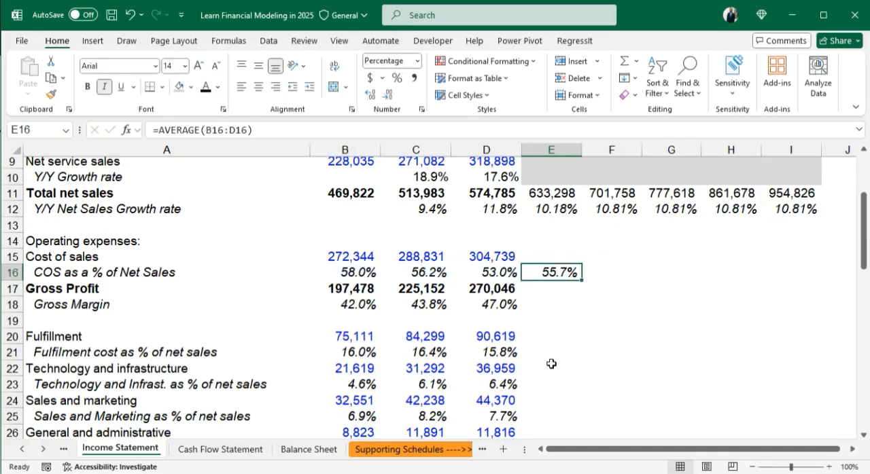
key("shift+Right")
key("shift+Right")
key("shift+Right")
key("shift+Right")
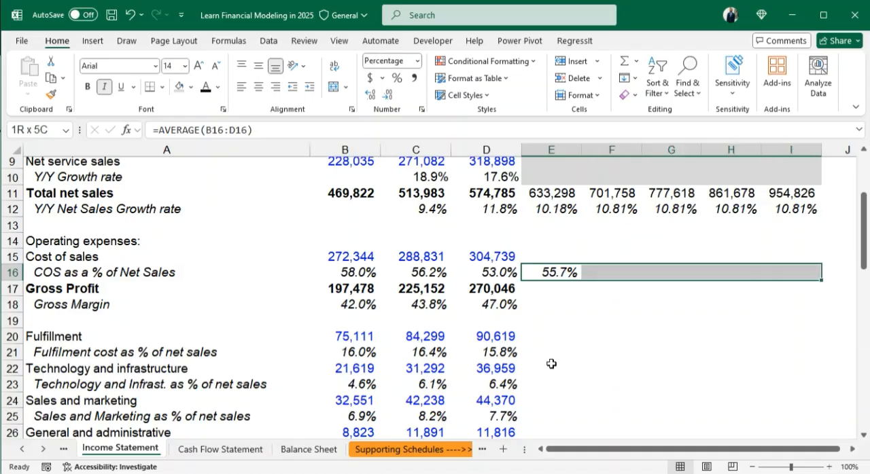
key("ctrl+r")
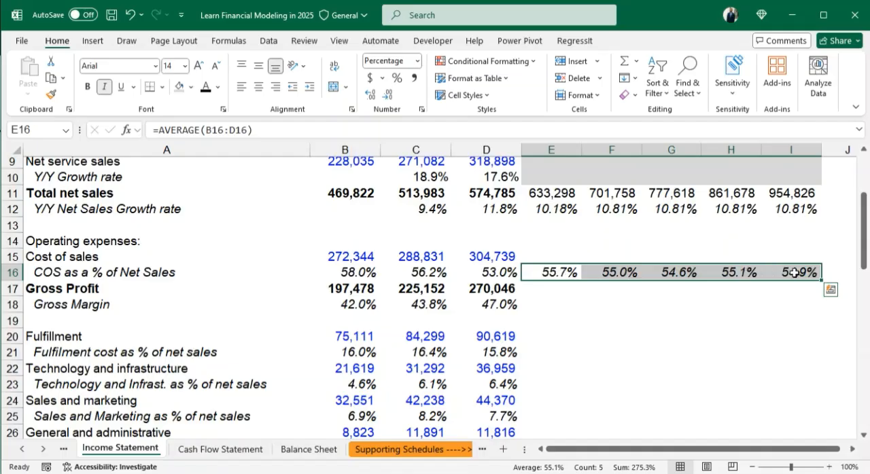
- Make both references in the E16 formula absolute so it reads =AVERAGE($B$16:$D$16)
left_click(548, 272)
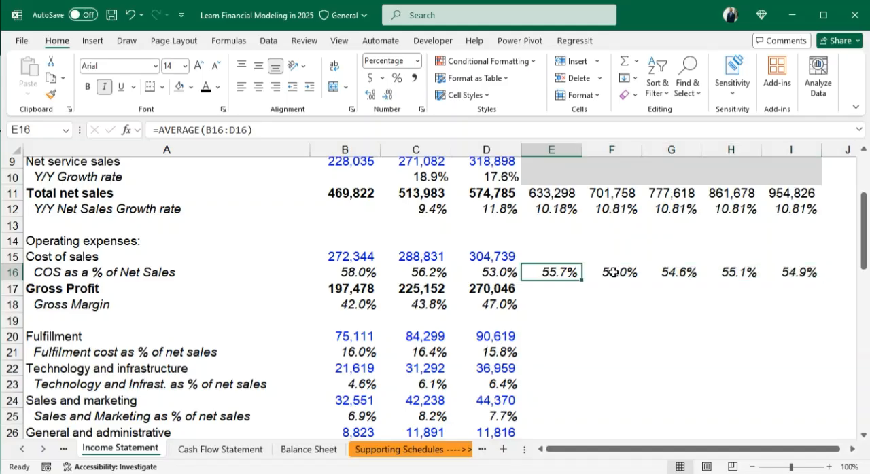
double_click(552, 273)
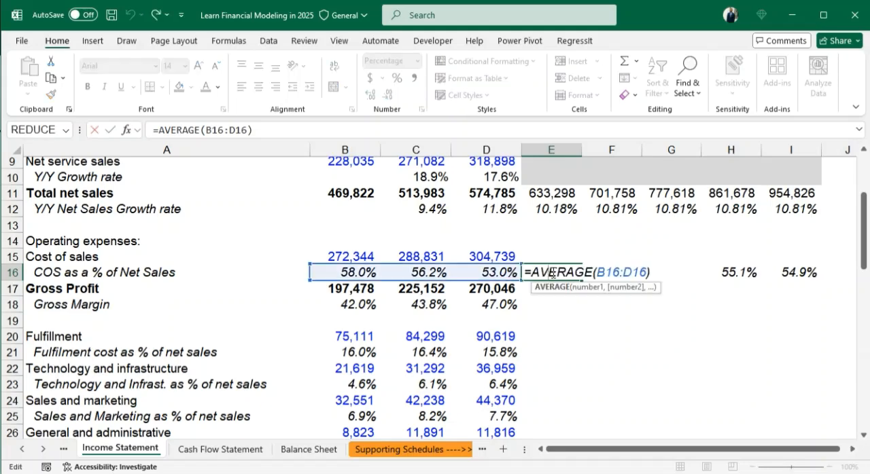
left_click(618, 273)
key("Left")
key("Left")
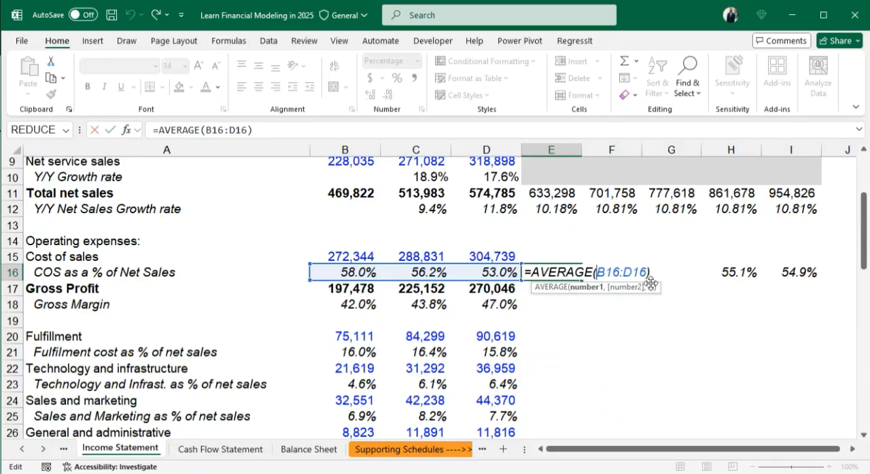
key("F4")
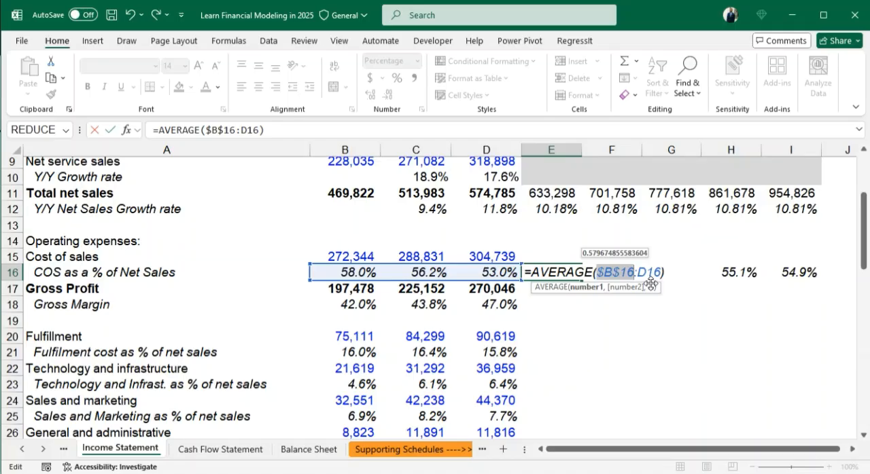
left_click(661, 274)
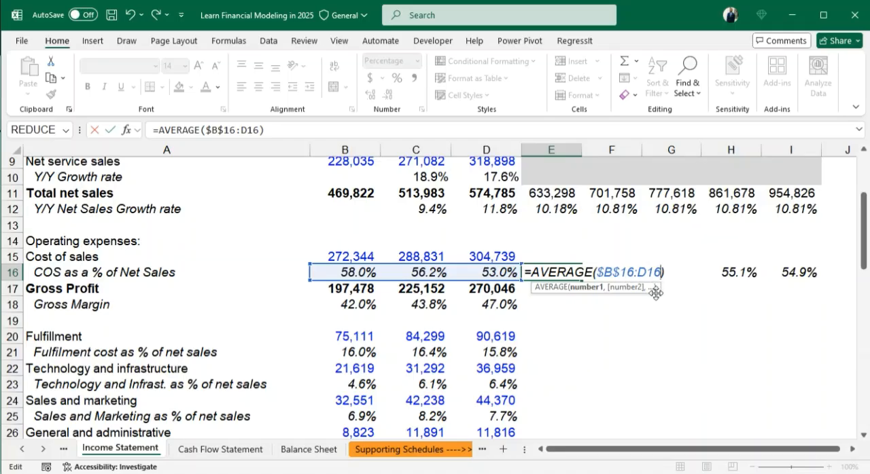
key("F4")
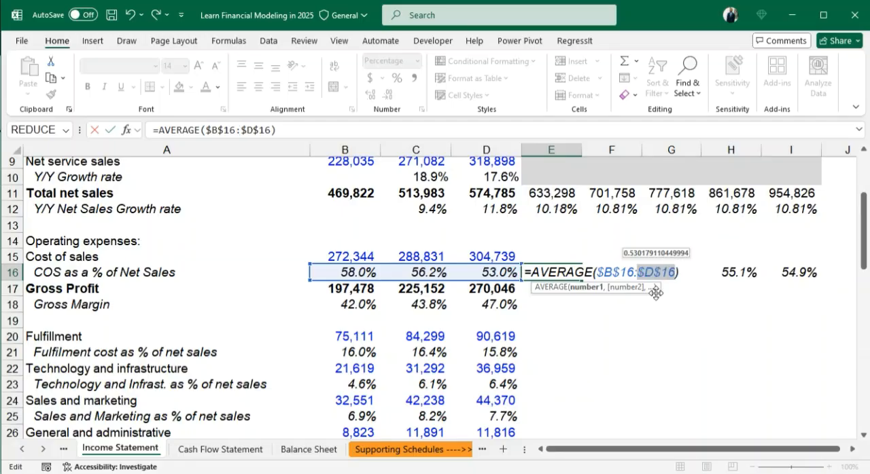
key("ctrl+Return")
- Copy the absolute-reference average formula from E16 across the remaining forecast years F16:I16
key("shift+Right")
key("shift+Right")
key("shift+Right")
key("shift+Right")
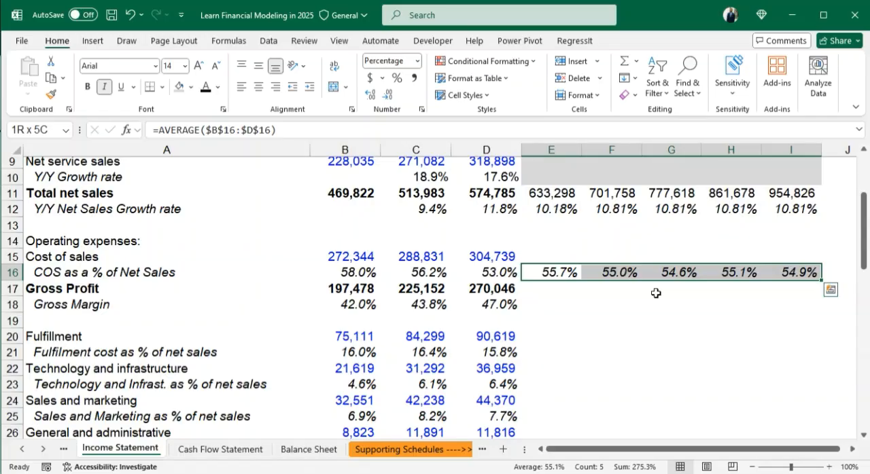
key("ctrl+r")
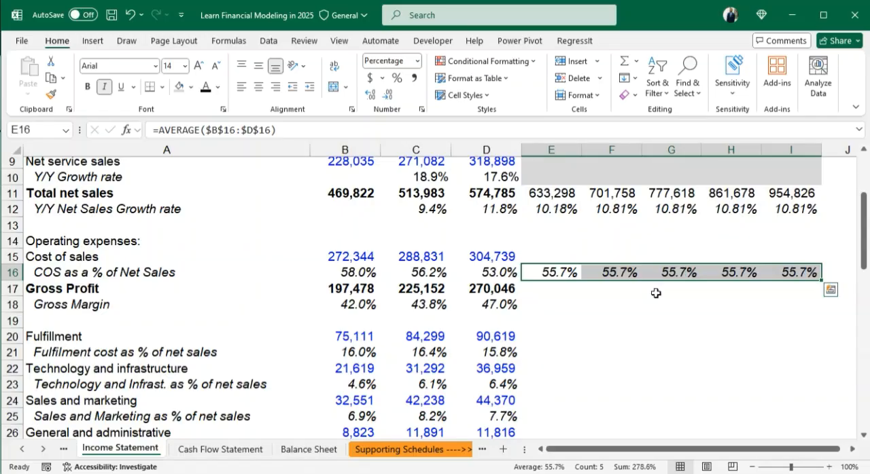
left_click(608, 308)
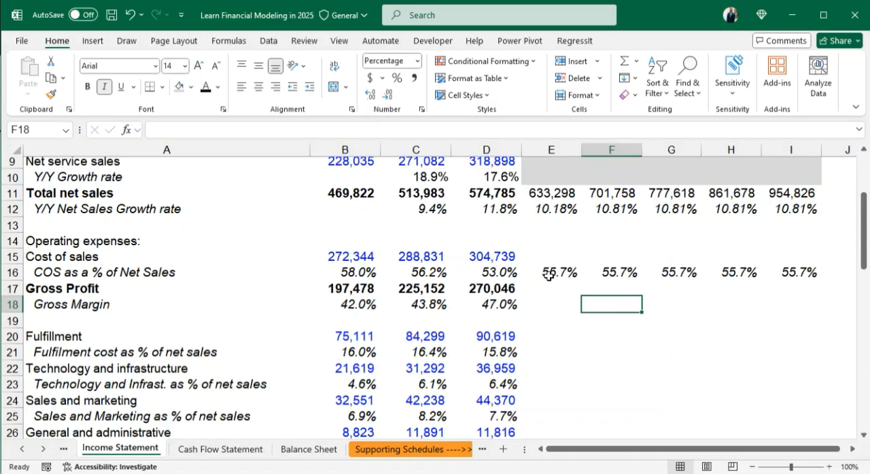
left_click_drag(560, 272, 791, 281)
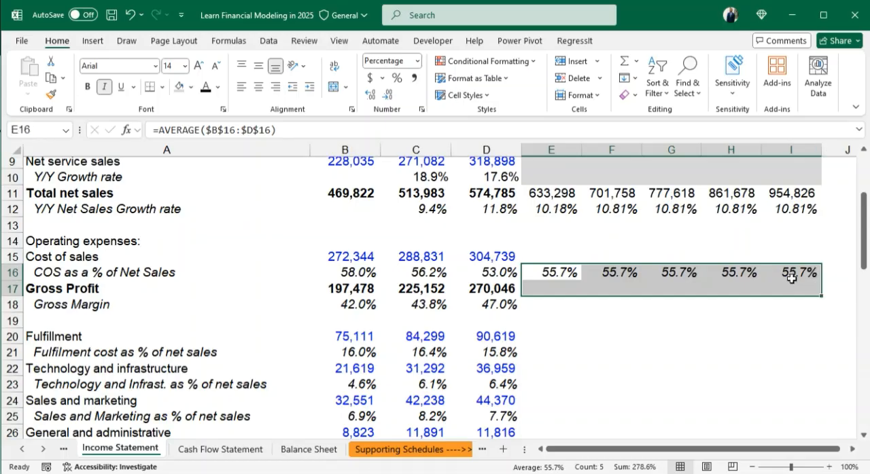
left_click(791, 282)
left_click(749, 310)
left_click(555, 255)
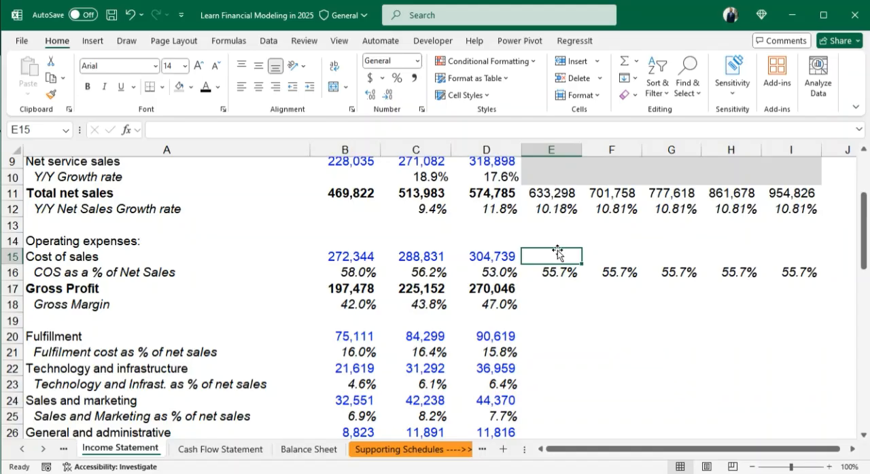
- Forecast the 2024E cost of sales in E15 with the formula =E11*E16
type("=")
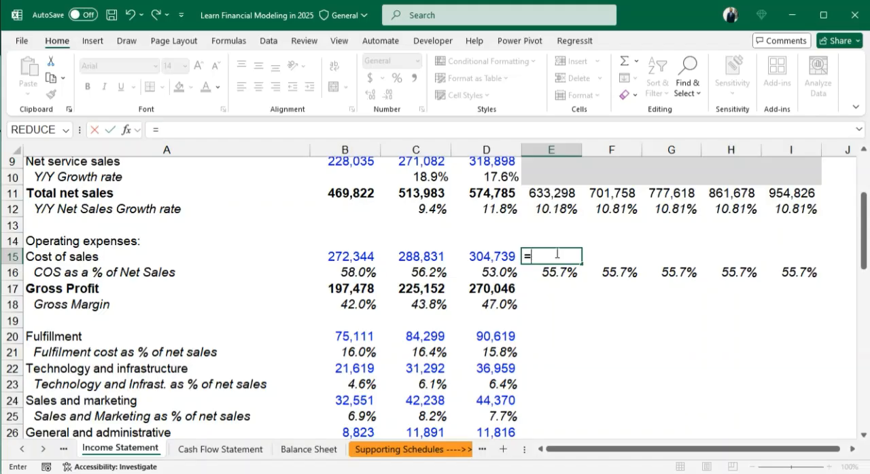
scroll(558, 220, "down", 2)
scroll(559, 221, "up", 4)
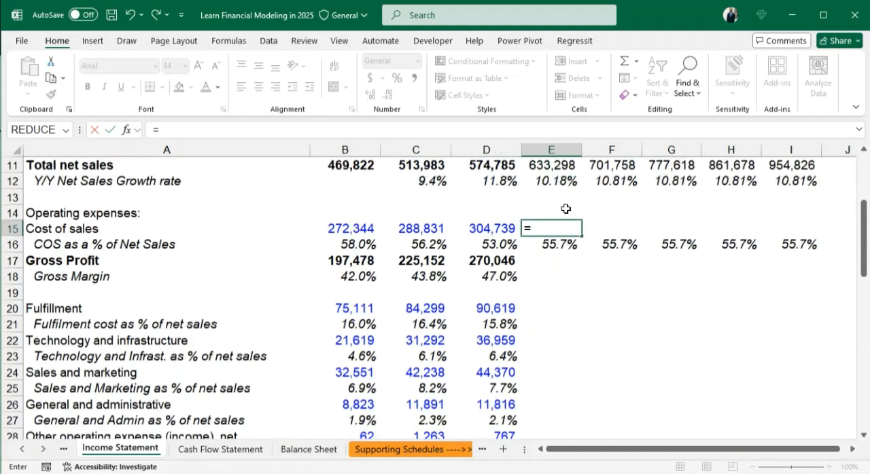
scroll(568, 236, "down", 1)
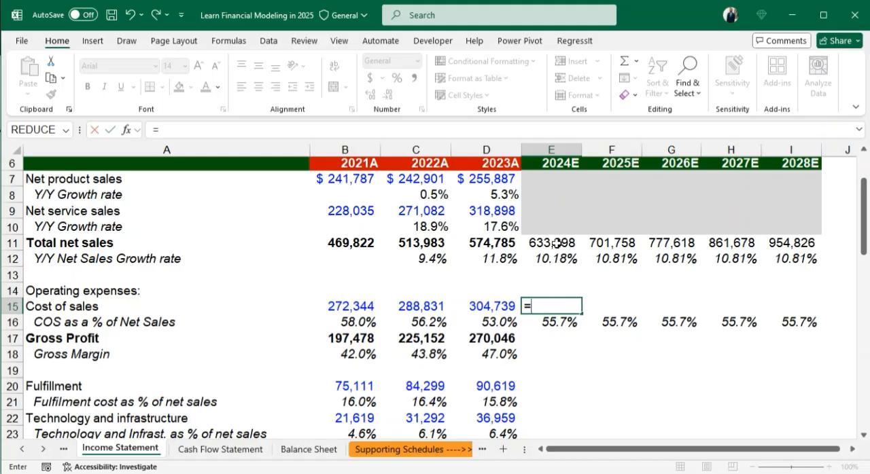
left_click(554, 242)
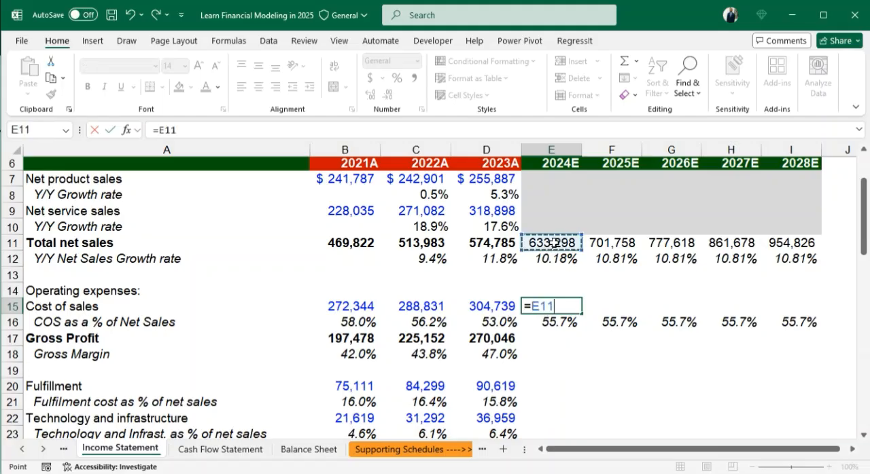
type("*")
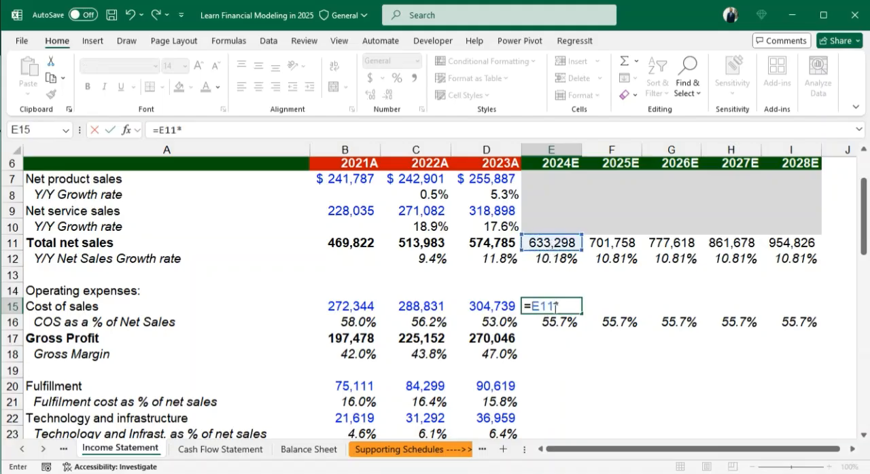
left_click(561, 323)
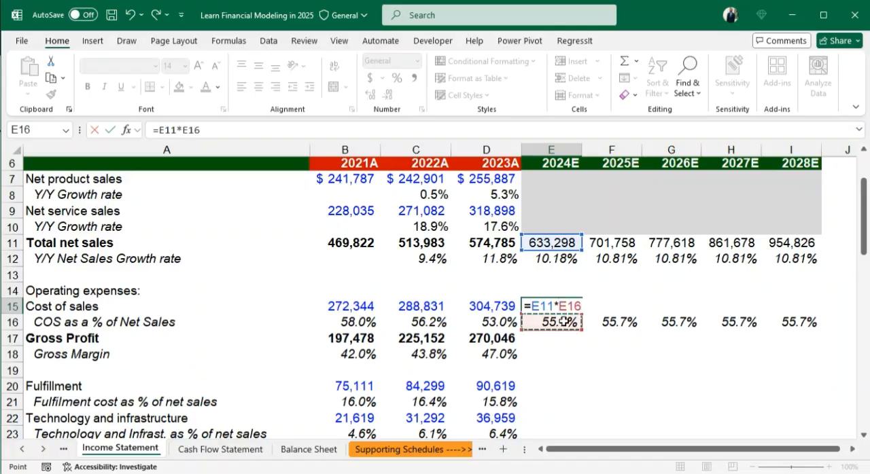
key("Return")
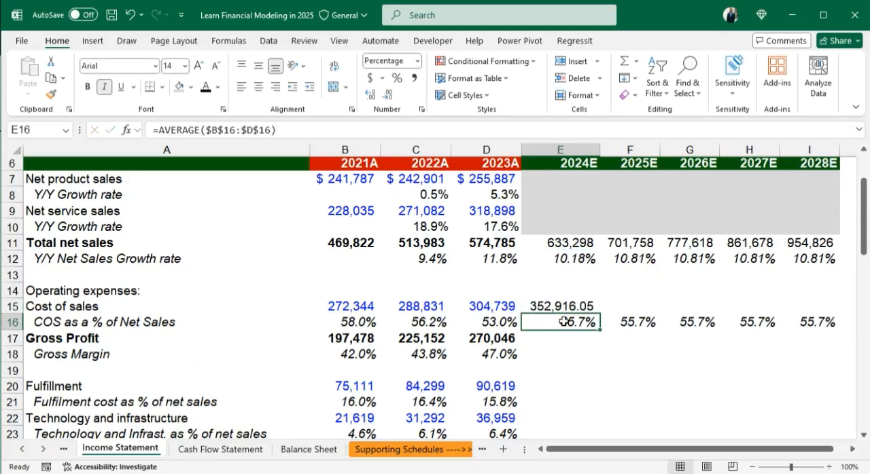
- Format the cost of sales forecast in E15 without decimals and fill it across the forecast years to I15
left_click(577, 304)
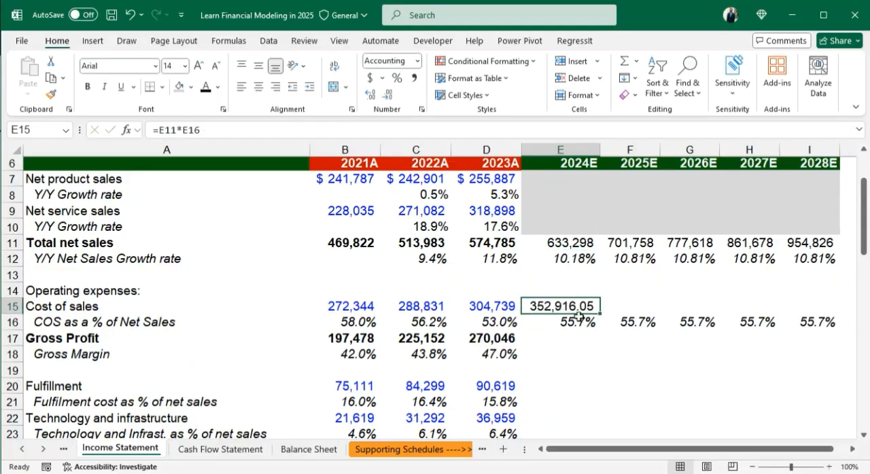
left_click(388, 94)
left_click(388, 93)
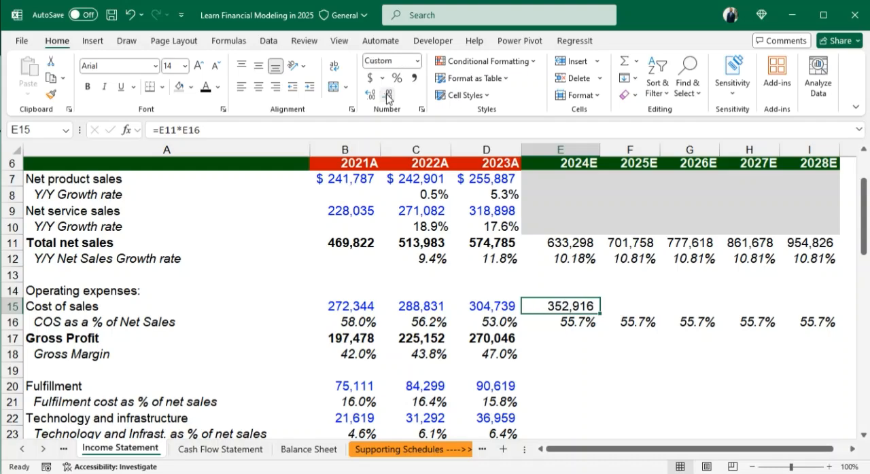
key("shift+Right")
key("shift+Right")
key("shift+Right")
key("shift+Right")
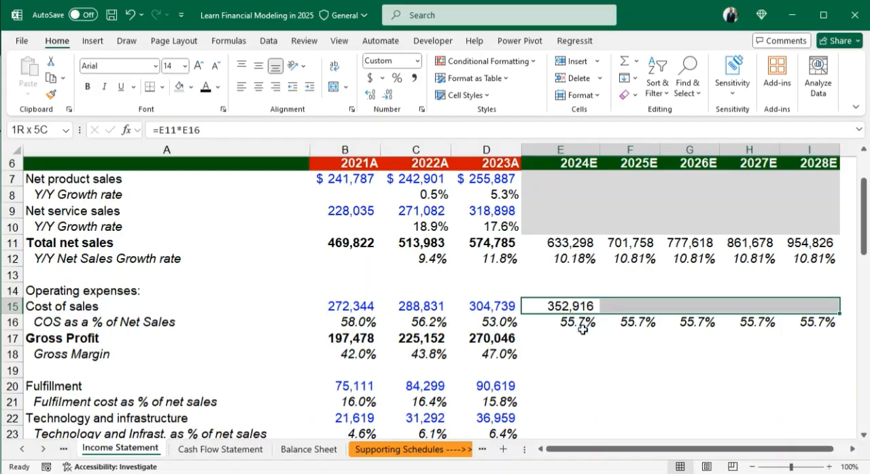
key("ctrl+r")
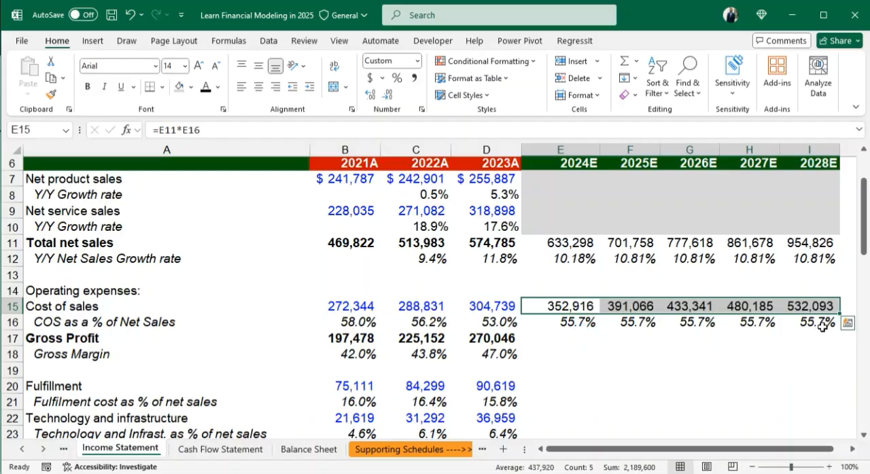
left_click(822, 327)
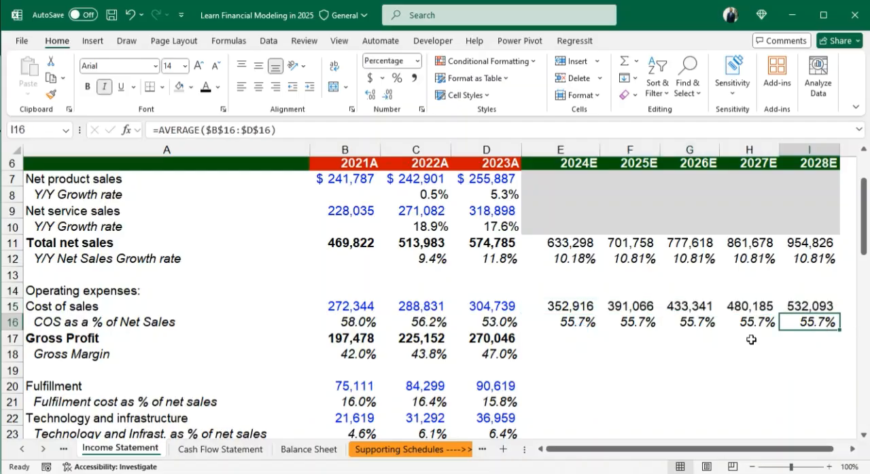
- Calculate the 2024E gross profit in E17 with the formula =E11-E15
left_click(558, 335)
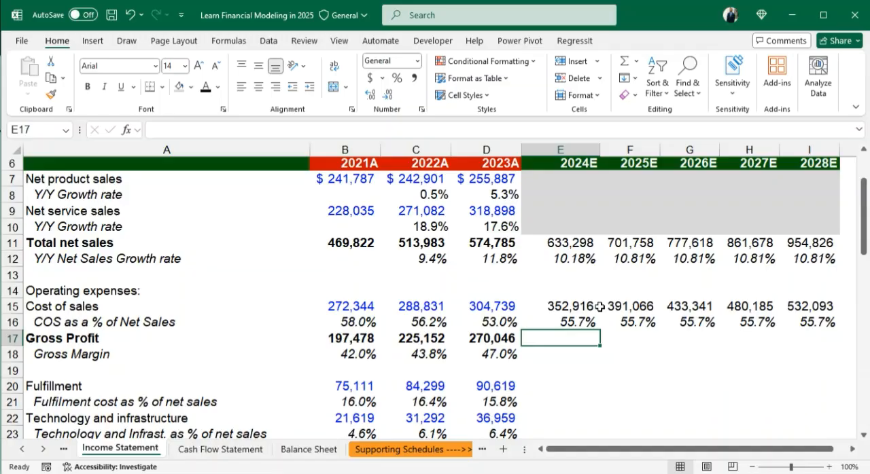
type("=")
left_click(572, 240)
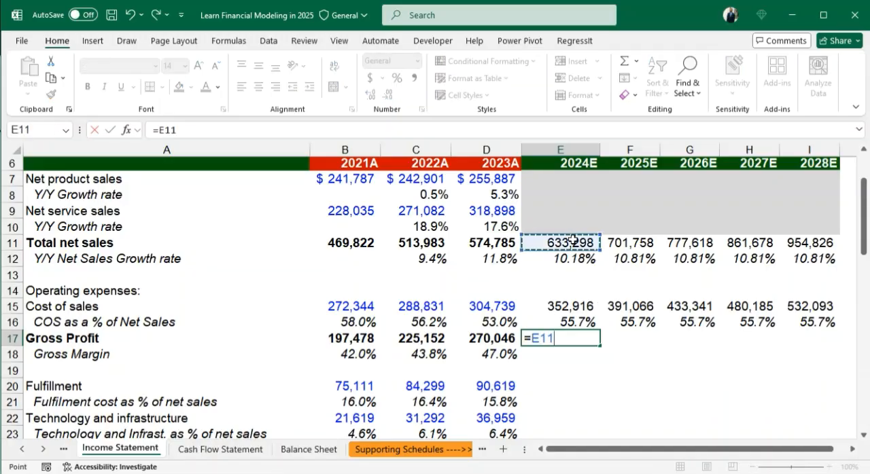
type("-")
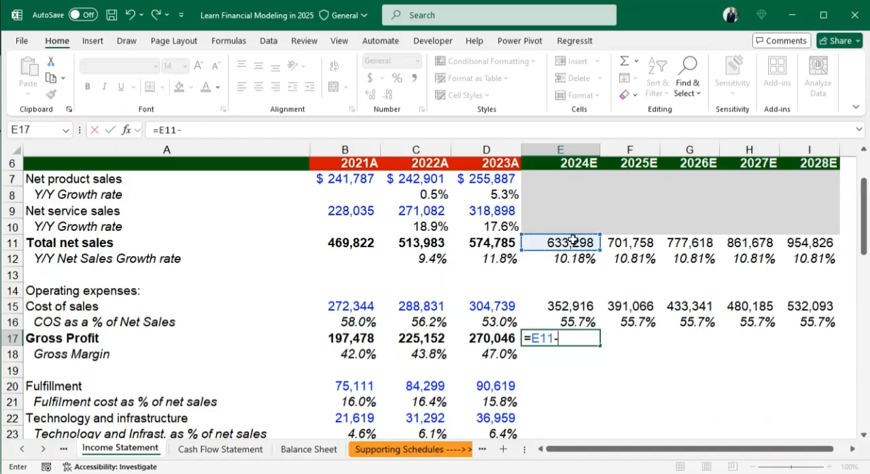
left_click(569, 307)
key("Return")
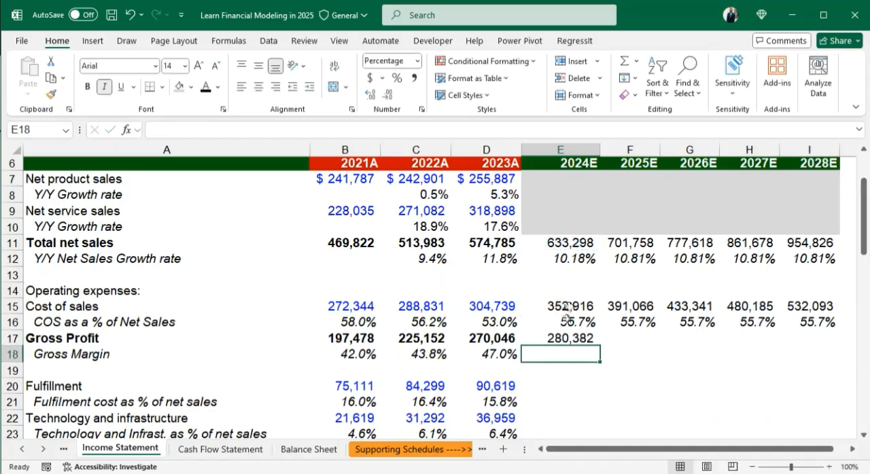
- Fill the gross profit formula from E17 across the forecast years to I17
key("Up")
scroll(609, 364, "up", 1)
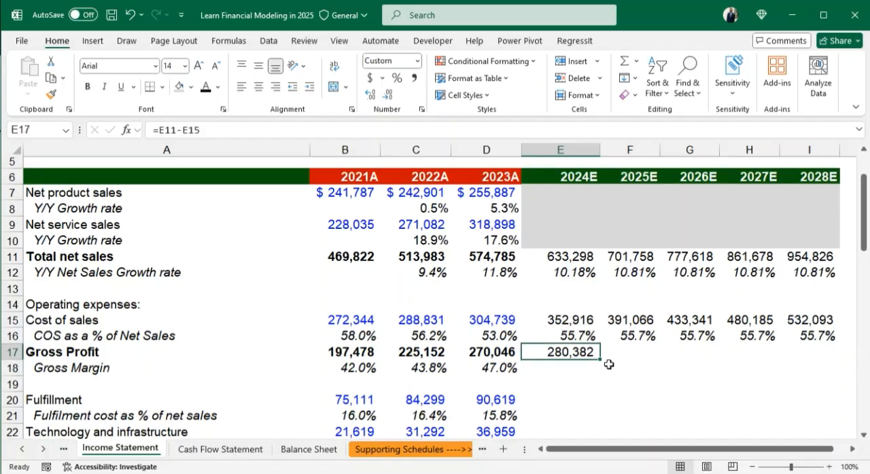
left_click_drag(600, 359, 816, 353)
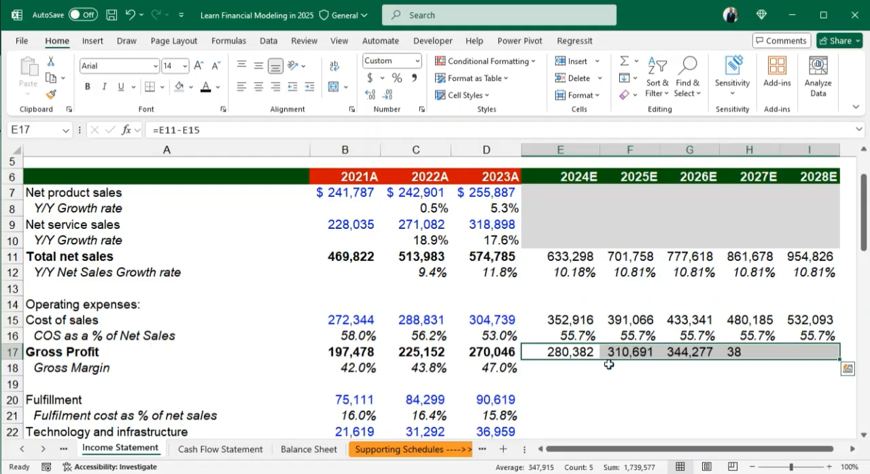
key("ctrl+q")
- Extend the 2023A gross margin formula from D18 across the forecast years to I18
left_click(500, 371)
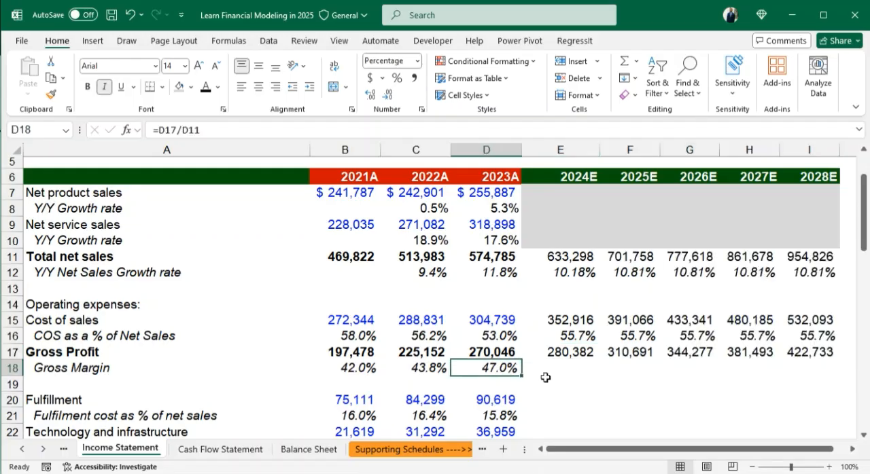
key("shift+Right")
key("shift+Right")
key("shift+Right")
key("shift+Right")
key("shift+Right")
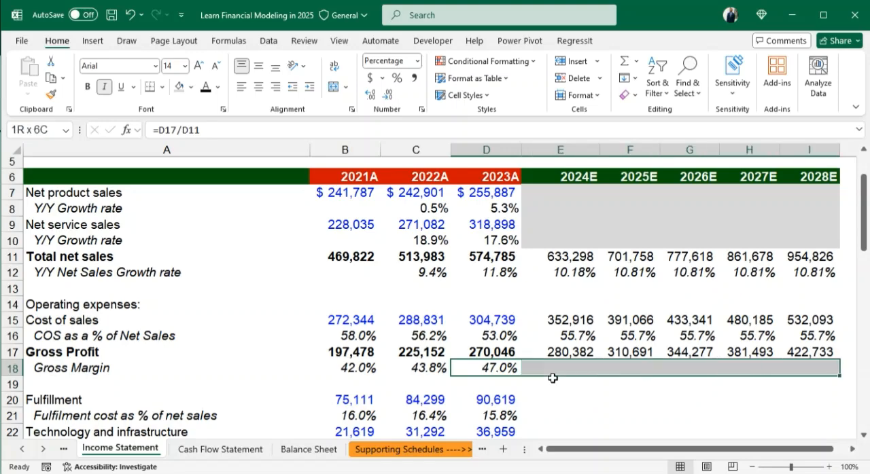
key("ctrl+r")
left_click(614, 394)
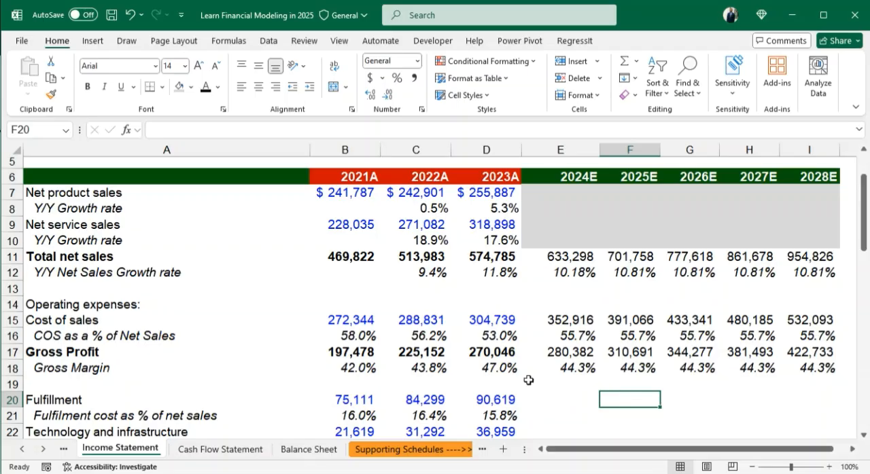
- Review the operating expense rows still to forecast and the year headers at the start of the income statement
scroll(561, 366, "down", 2)
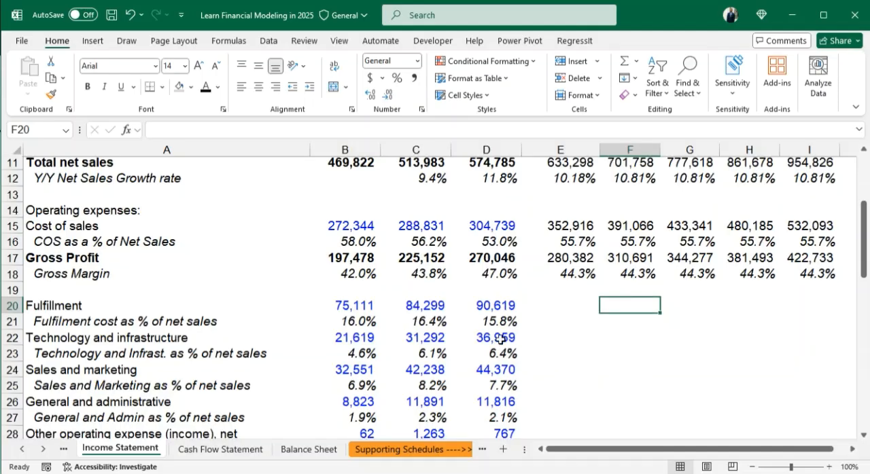
scroll(575, 313, "down", 1)
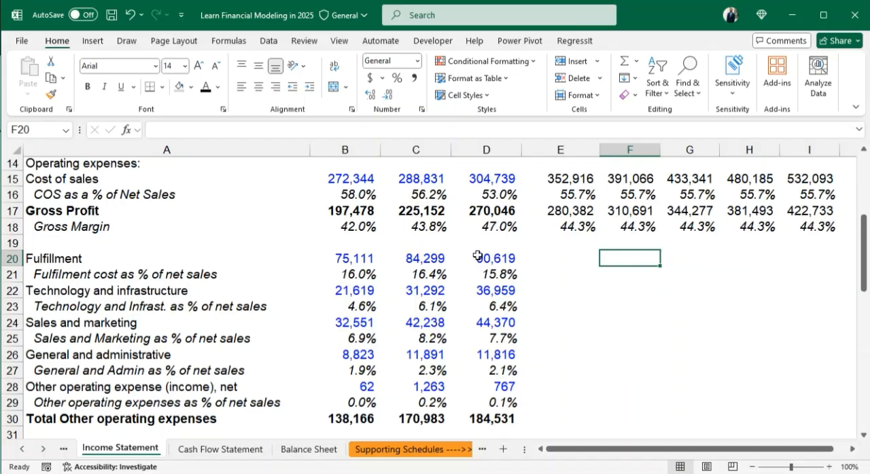
scroll(544, 204, "down", 1)
left_click(544, 207)
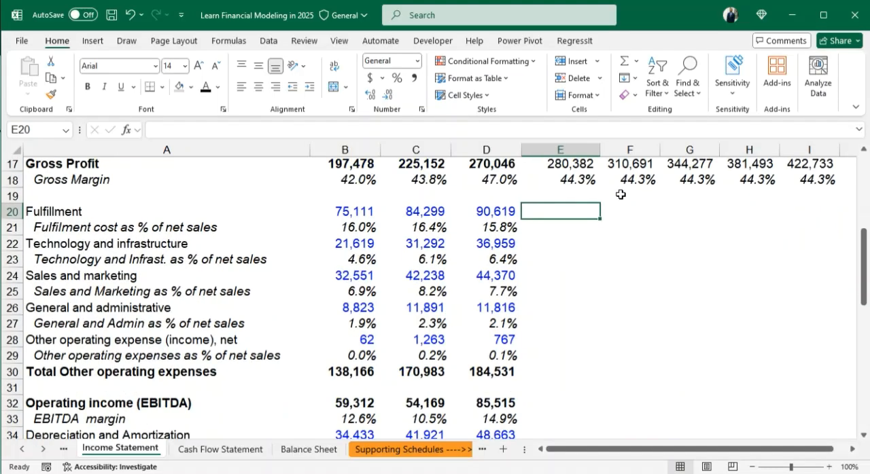
scroll(601, 260, "down", 2)
scroll(602, 259, "down", 1)
scroll(601, 260, "up", 6)
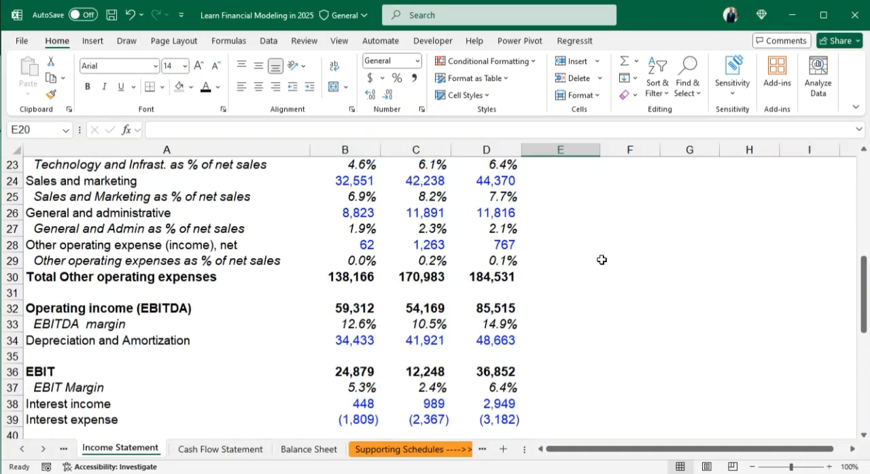
scroll(601, 260, "up", 1)
scroll(604, 258, "down", 1)
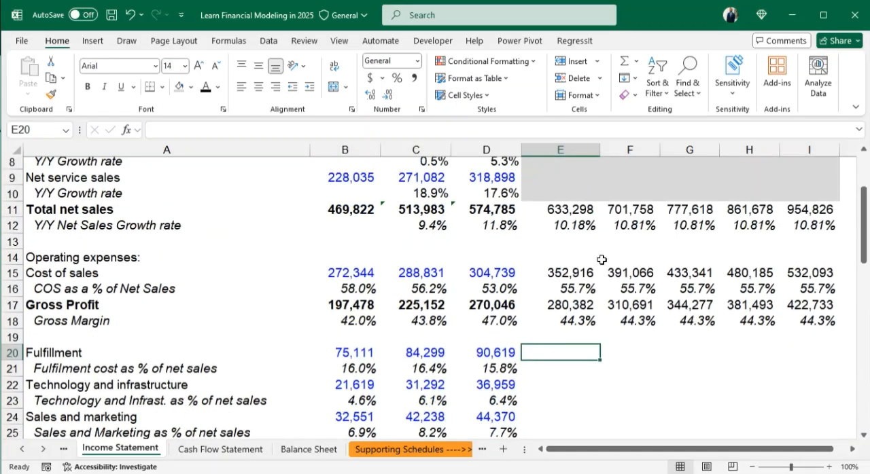
scroll(538, 237, "up", 2)
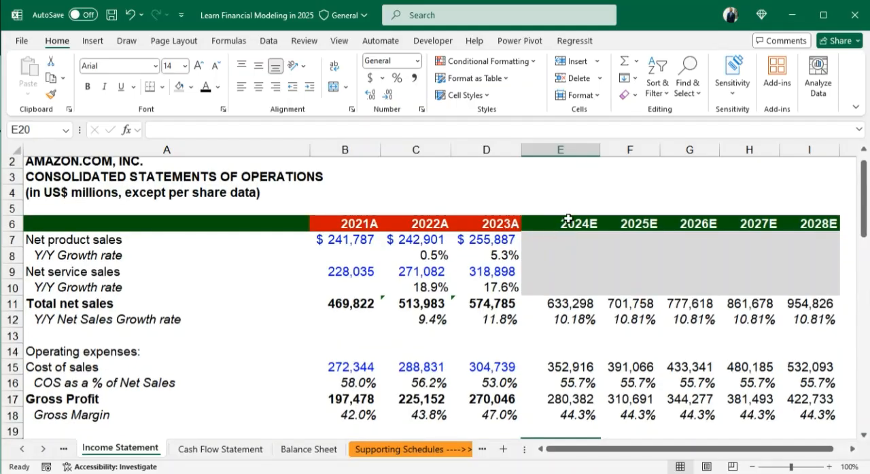
scroll(568, 218, "down", 4)
scroll(639, 288, "up", 5)
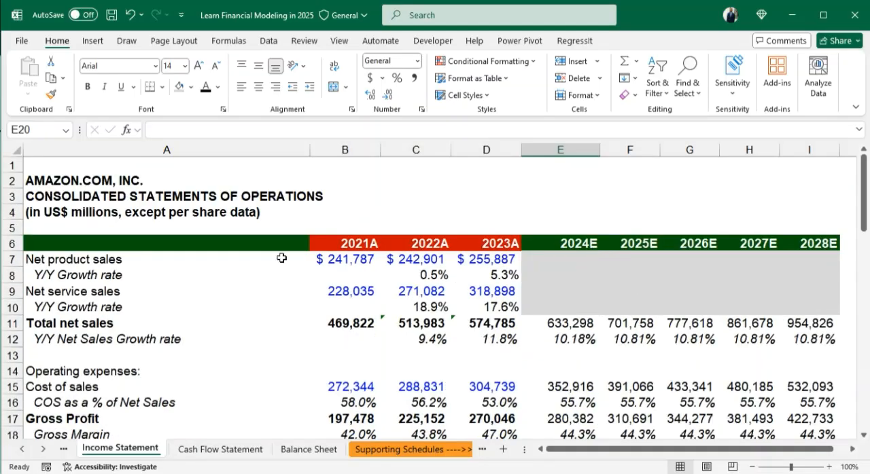
- Insert a blank row above Net product sales, directly under the year header row
left_click(14, 260)
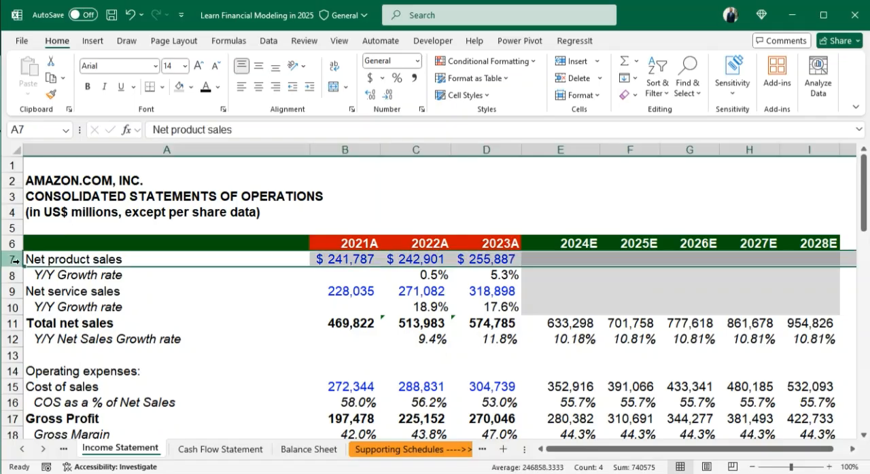
left_click(572, 63)
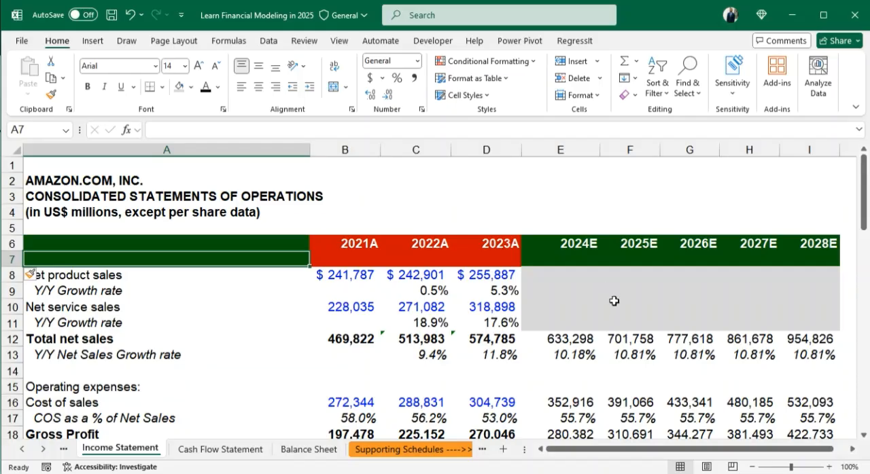
scroll(613, 303, "down", 3)
scroll(615, 301, "up", 2)
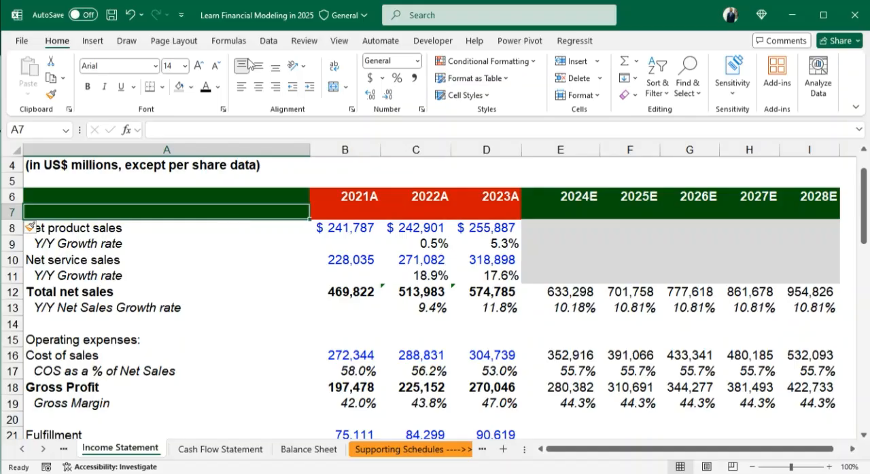
- Freeze the panes above row 7 so the year headers stay in view, and check it further down the sheet
left_click(340, 42)
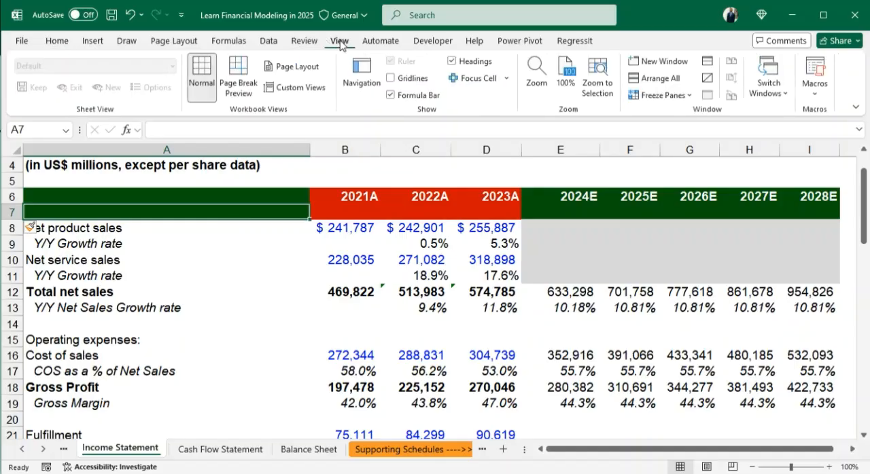
left_click(690, 96)
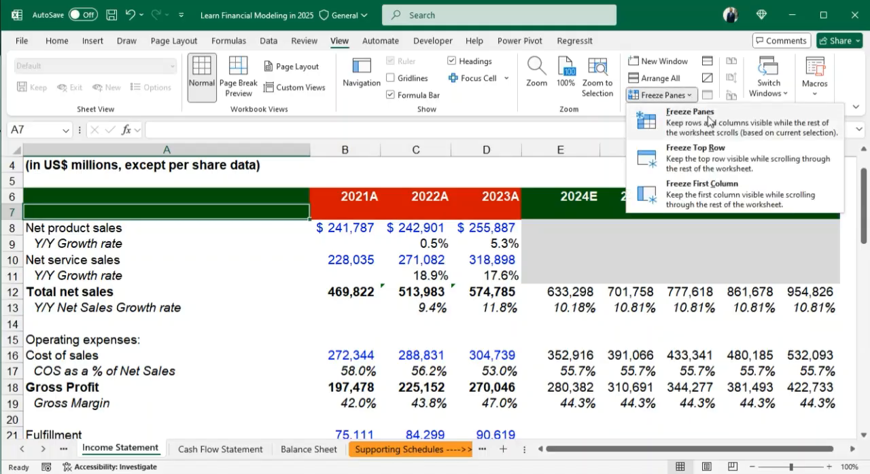
left_click(710, 121)
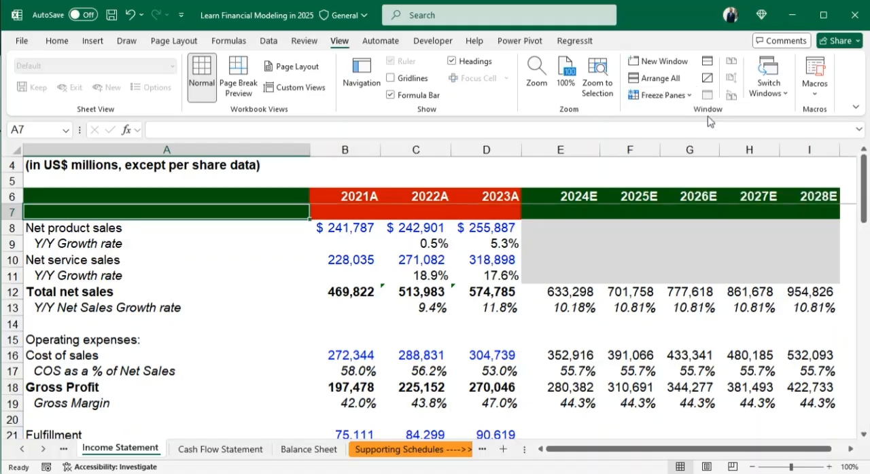
scroll(613, 328, "down", 3)
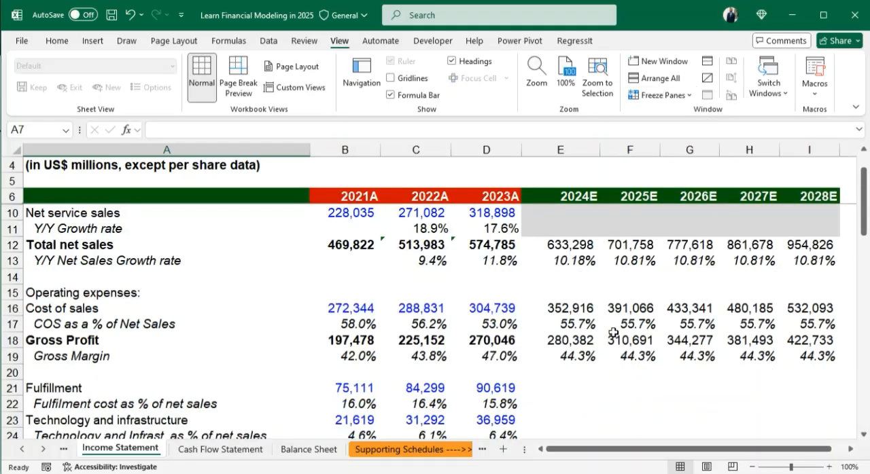
- Unfreeze the panes and refreeze them above row 8 so both header rows stay in view, and check it further down the sheet
scroll(615, 340, "down", 5)
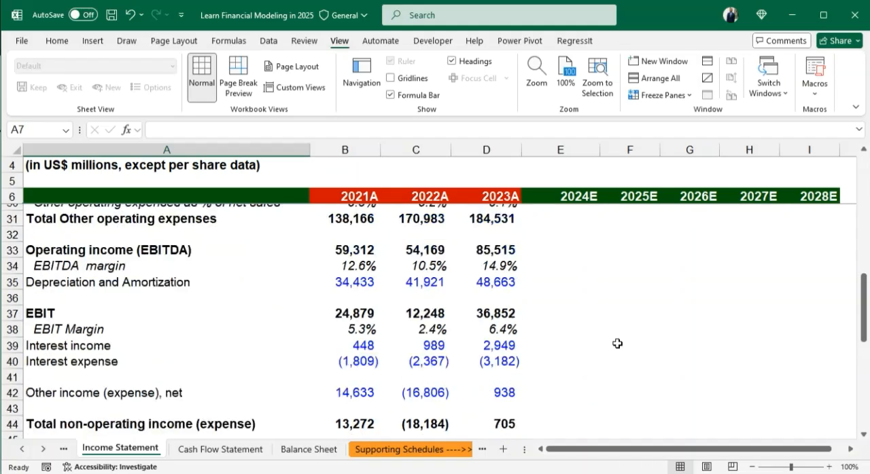
scroll(617, 343, "up", 5)
scroll(617, 343, "up", 3)
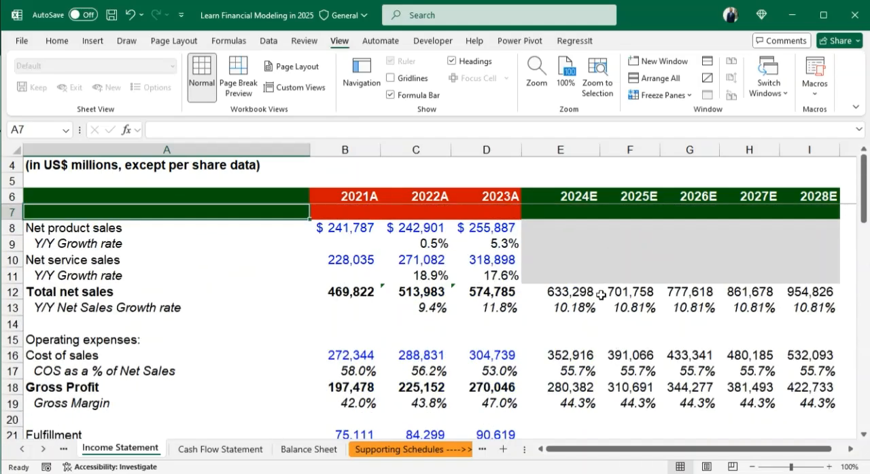
left_click(264, 230)
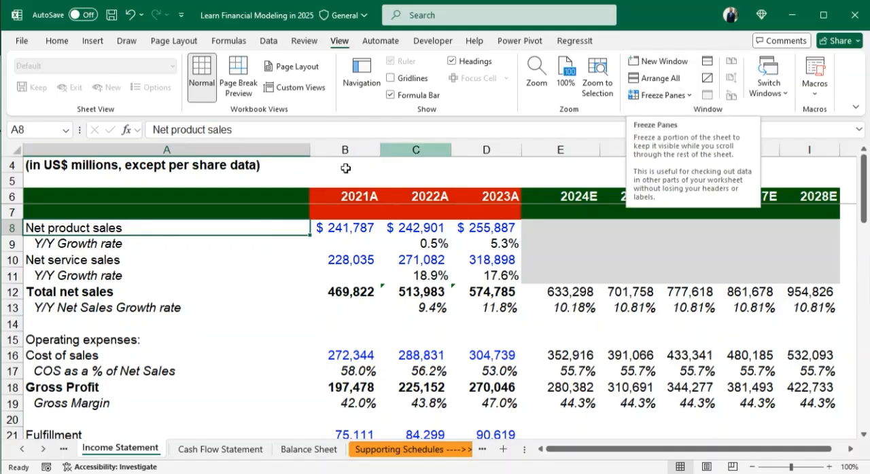
left_click(688, 96)
left_click(688, 120)
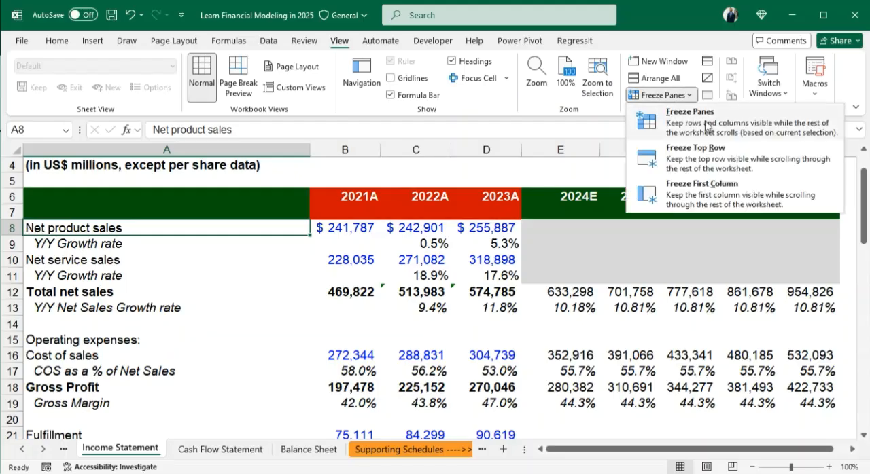
left_click(707, 128)
left_click(324, 265)
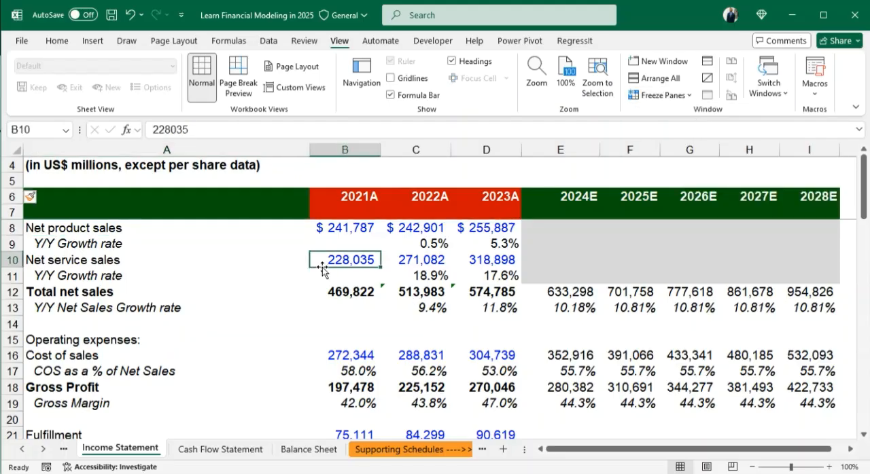
scroll(544, 279, "down", 4)
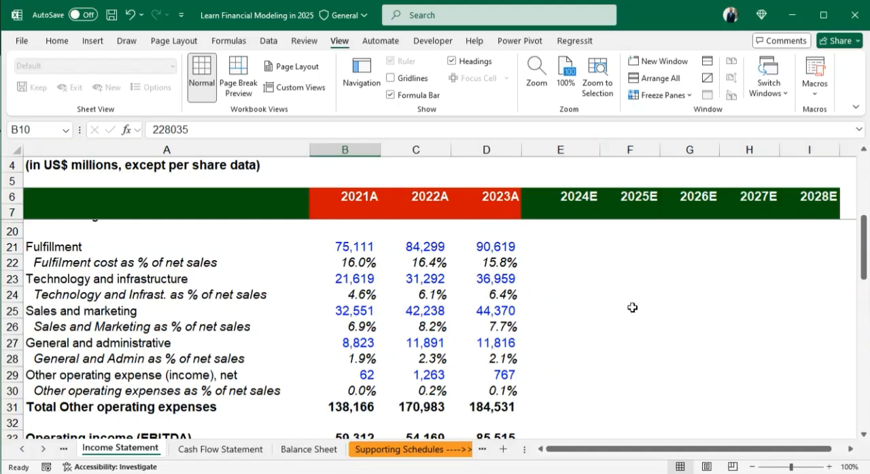
- Examine the operating expense rows below gross profit, focusing on the historical fulfilment cost percentages in B22:D22
scroll(610, 301, "up", 1)
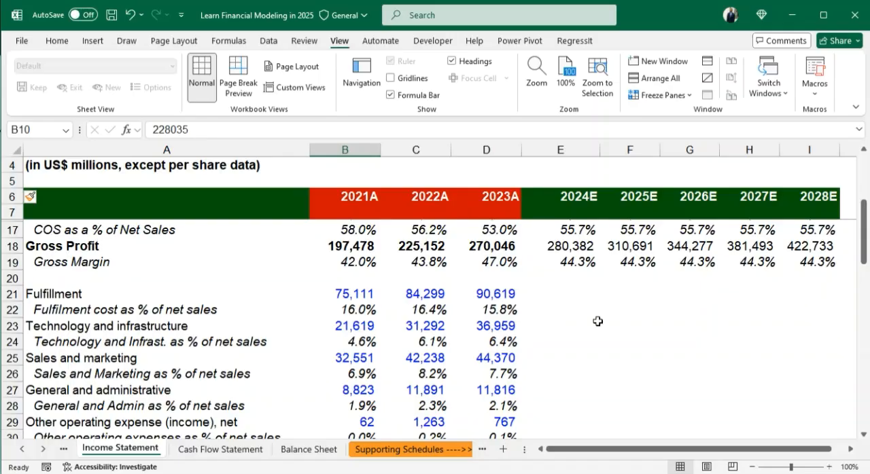
left_click(57, 42)
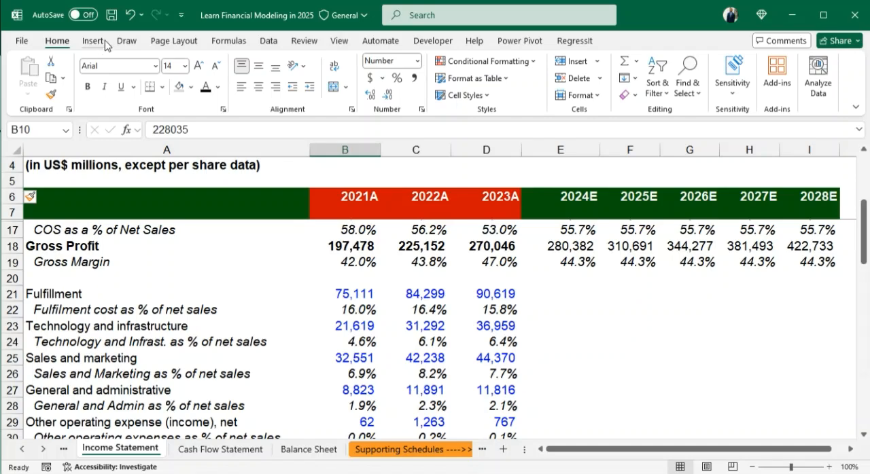
left_click(261, 246)
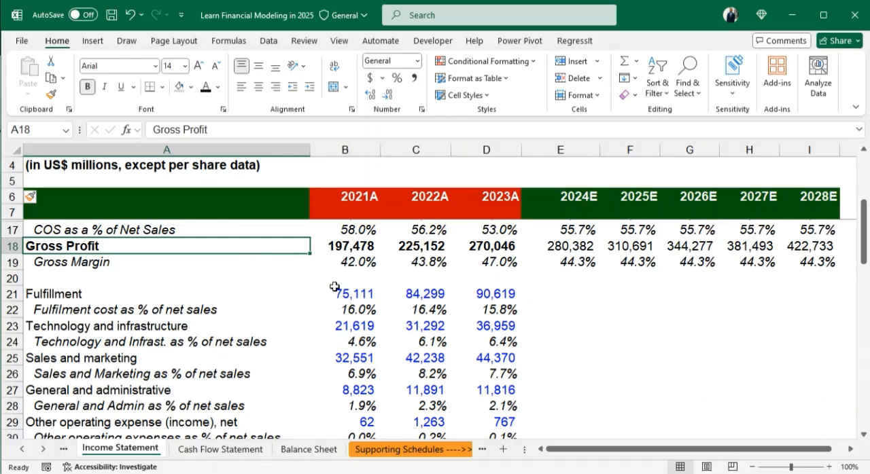
left_click(547, 308)
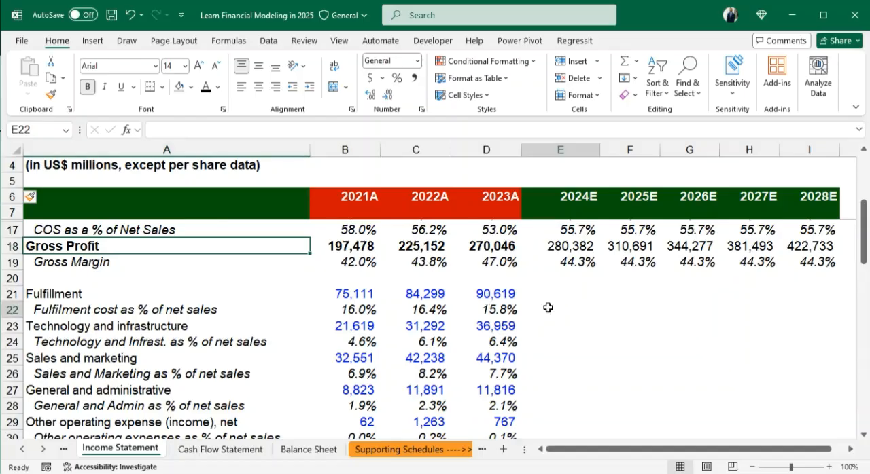
scroll(548, 311, "down", 1)
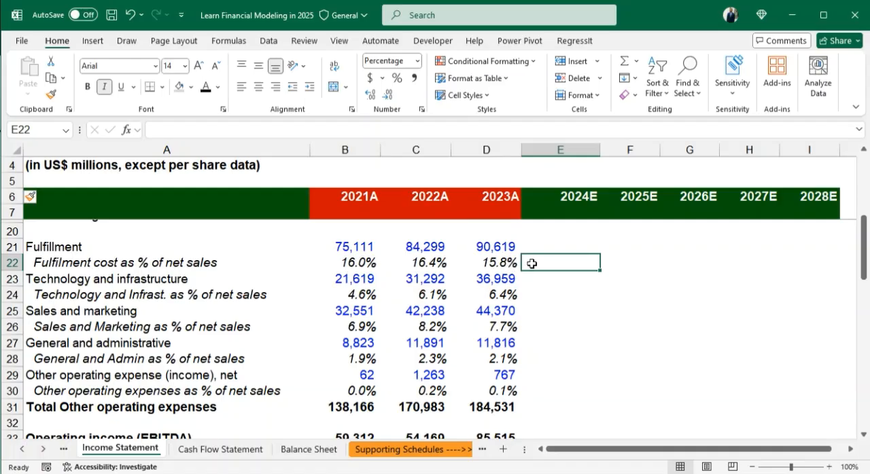
left_click_drag(361, 263, 503, 263)
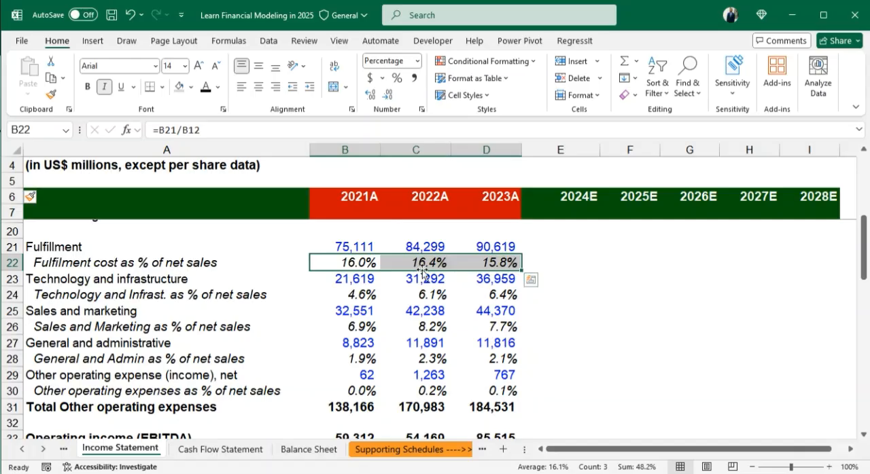
- Forecast the 2024E fulfilment cost percentage in E22 as the historical maximum with =MAX(B22,C22,D22)
left_click(530, 260)
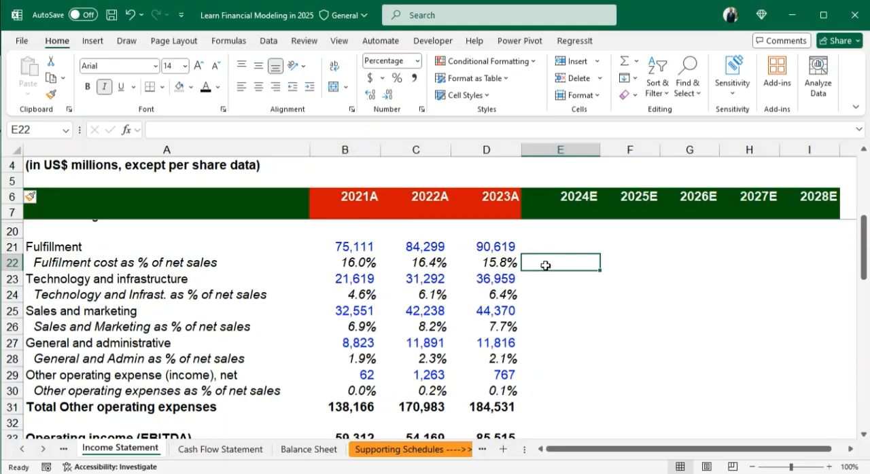
type("=")
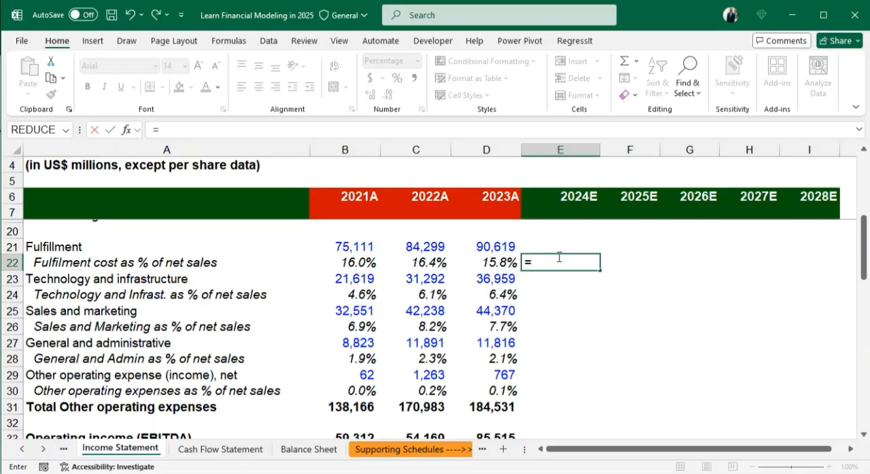
type("max")
key("Tab")
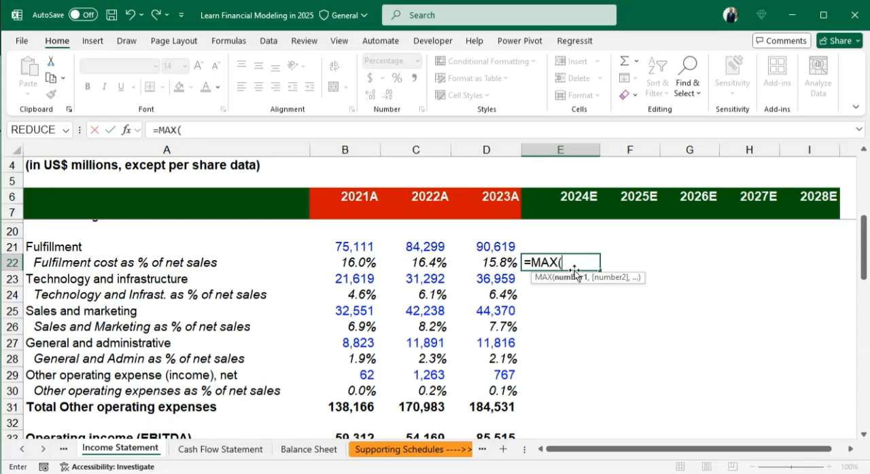
left_click(357, 260)
type(",")
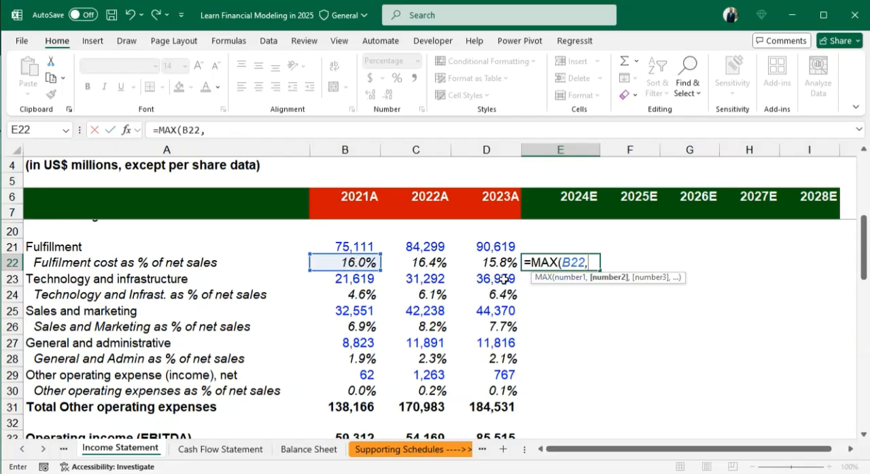
left_click(450, 255)
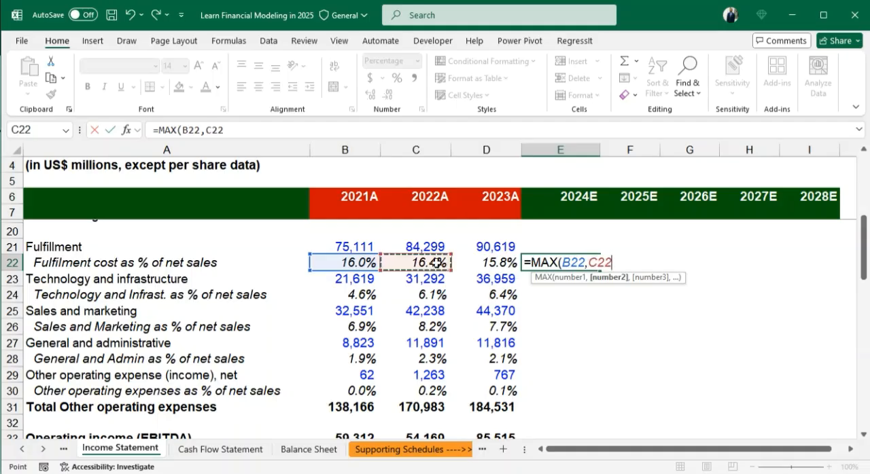
type(",")
left_click(482, 262)
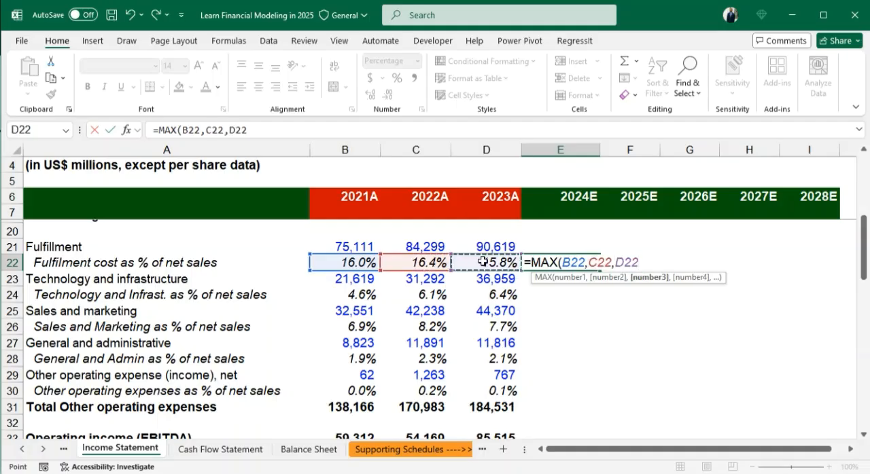
type(")")
key("Return")
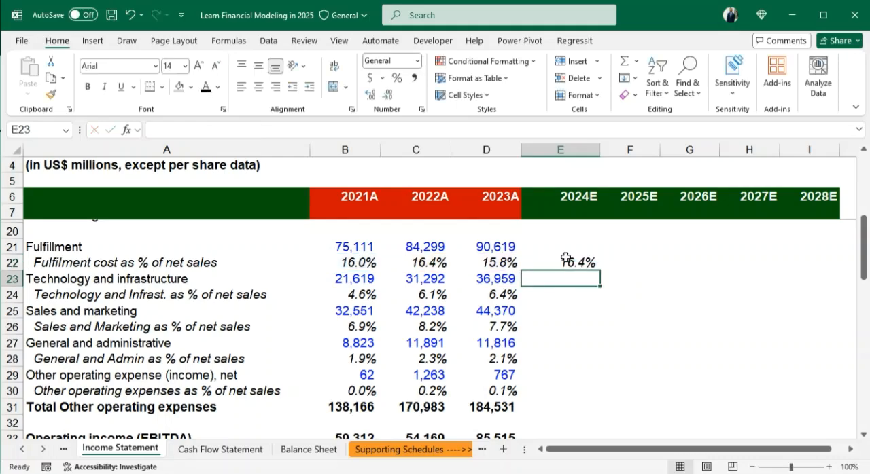
- Fill the 2024E fulfilment cost percentage formula from E22 across the forecast years to I22
left_click(577, 263)
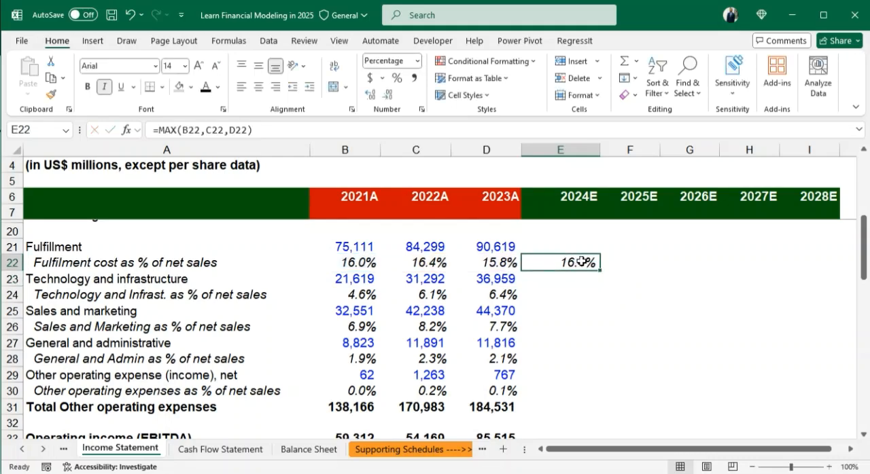
key("shift+Right")
key("shift+Right")
key("shift+Right")
key("shift+Right")
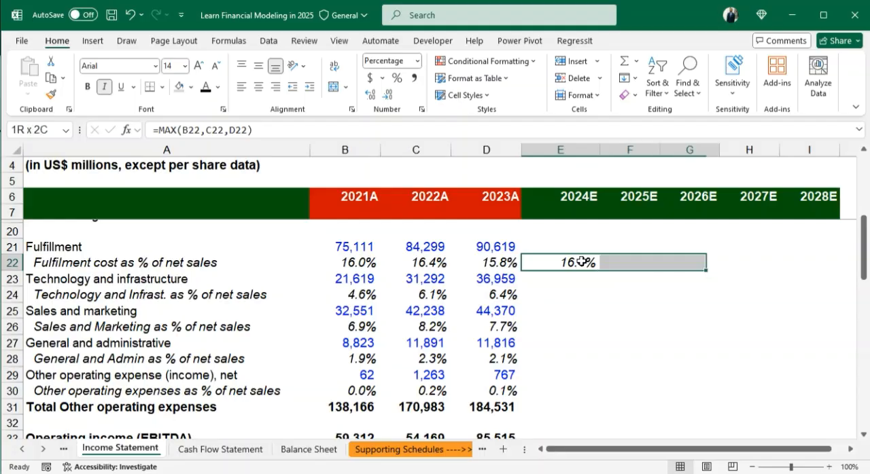
key("ctrl+r")
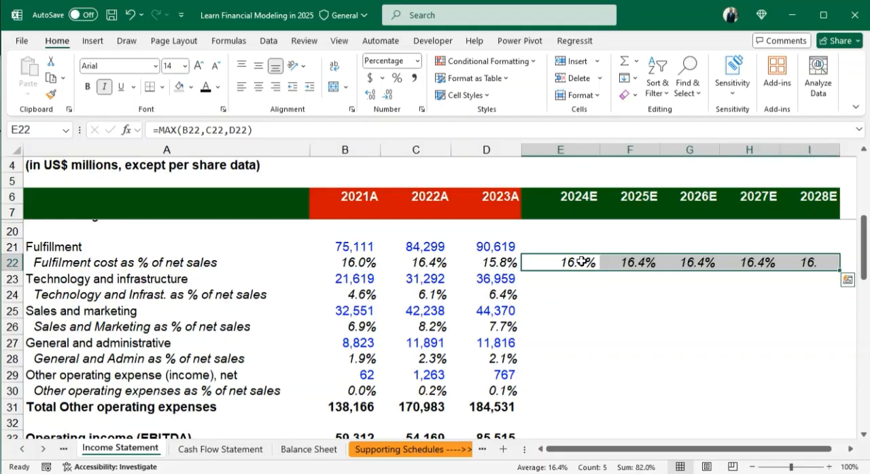
left_click(587, 280)
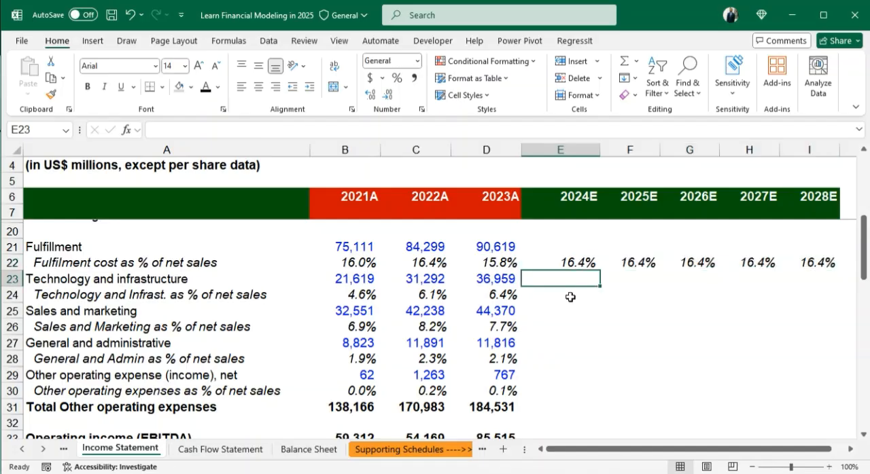
- Calculate 2024E fulfillment expense in E21 as total net sales times the fulfilment cost percentage, =E12*E22
left_click(570, 248)
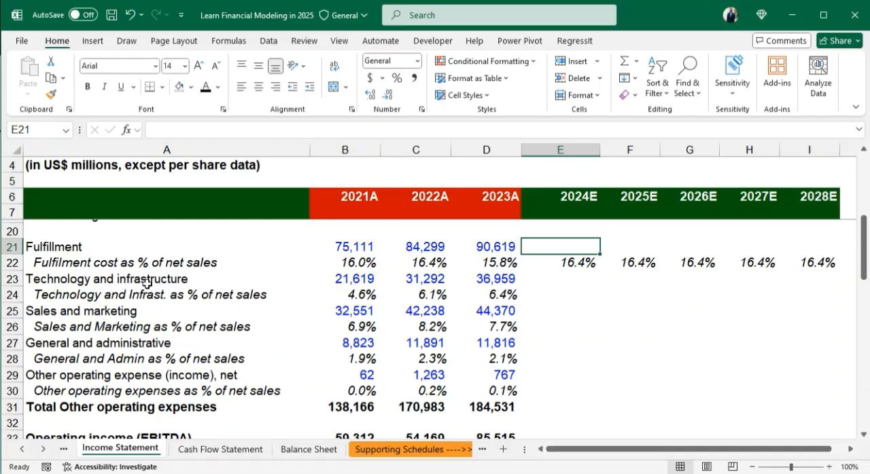
scroll(147, 284, "up", 2)
type("=")
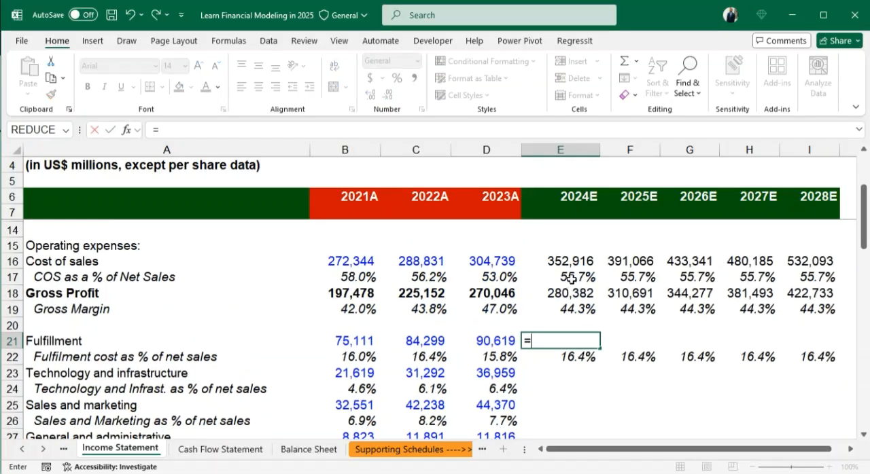
scroll(573, 262, "up", 1)
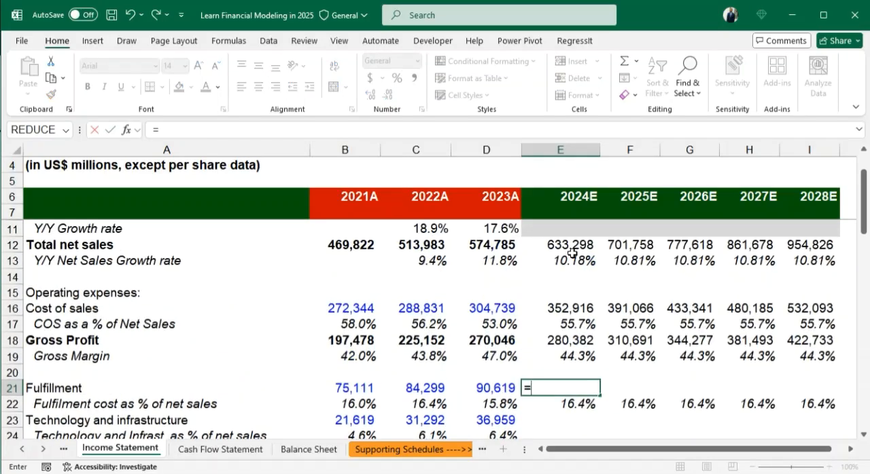
left_click(567, 244)
type("*")
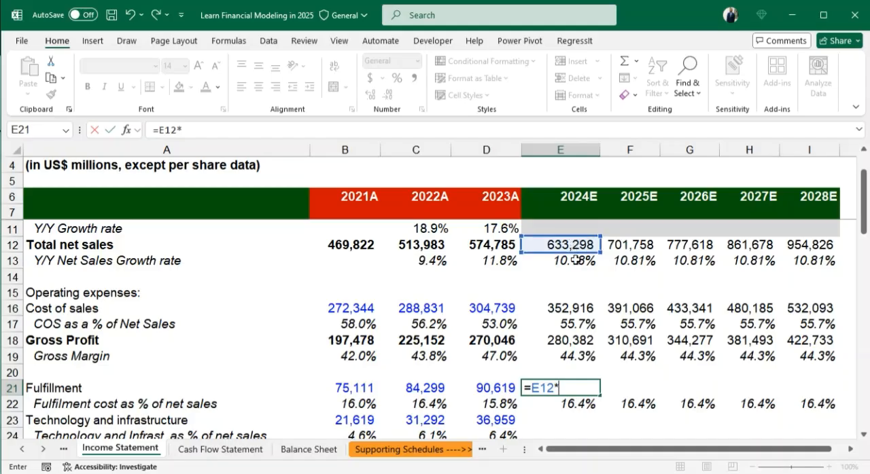
scroll(576, 259, "down", 4)
scroll(578, 281, "up", 2)
left_click(577, 310)
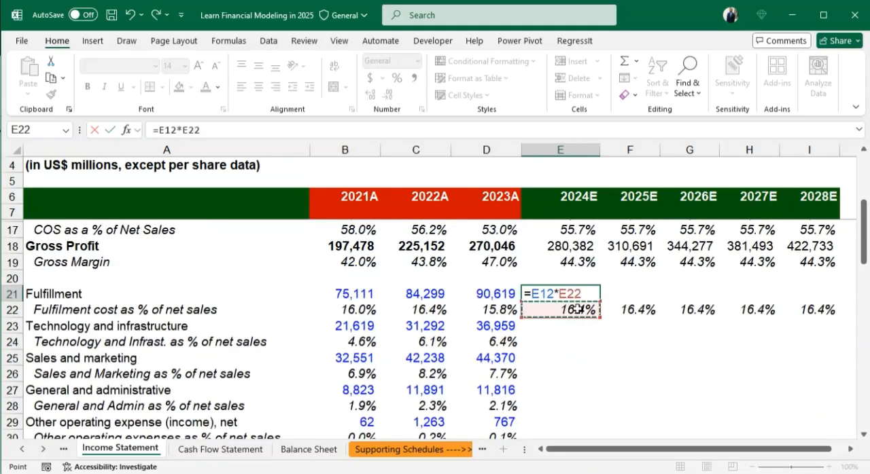
key("Return")
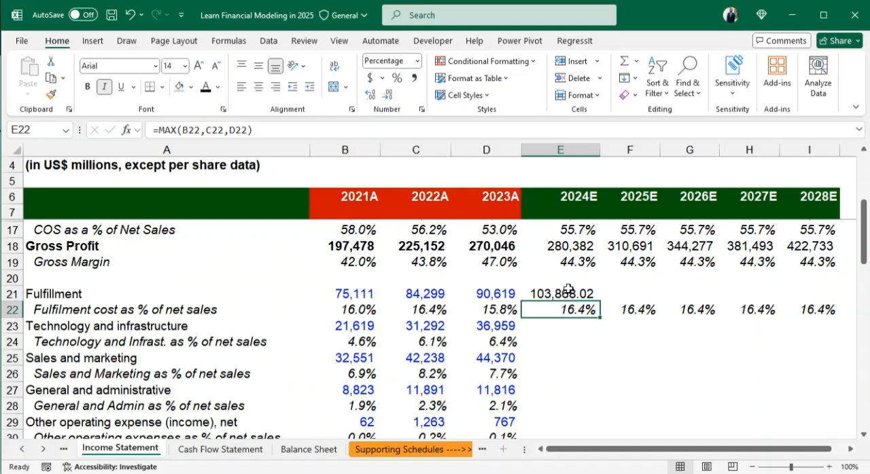
left_click(568, 291)
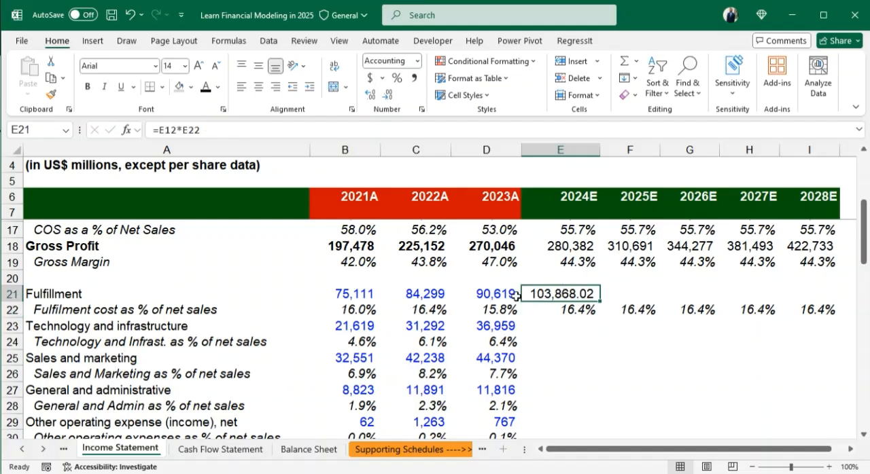
- Replace MAX with MIN in the 2024E fulfilment cost percentage formula, making E22 =MIN(B22,C22,D22)
left_click(574, 311)
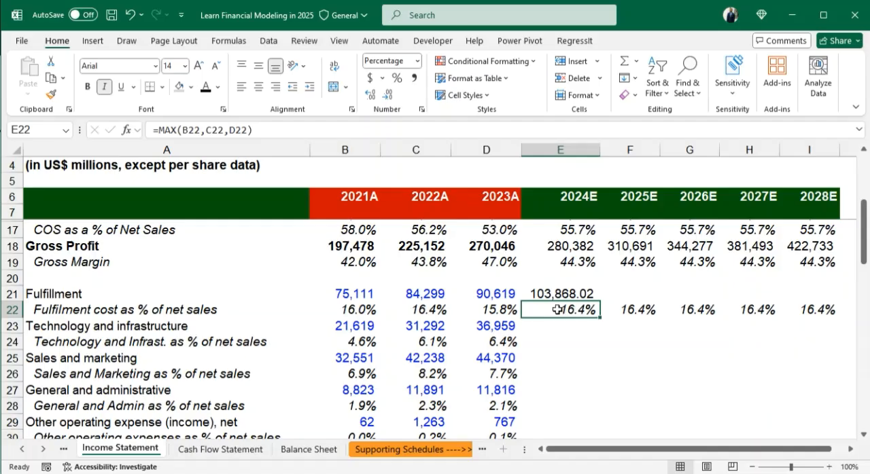
double_click(557, 309)
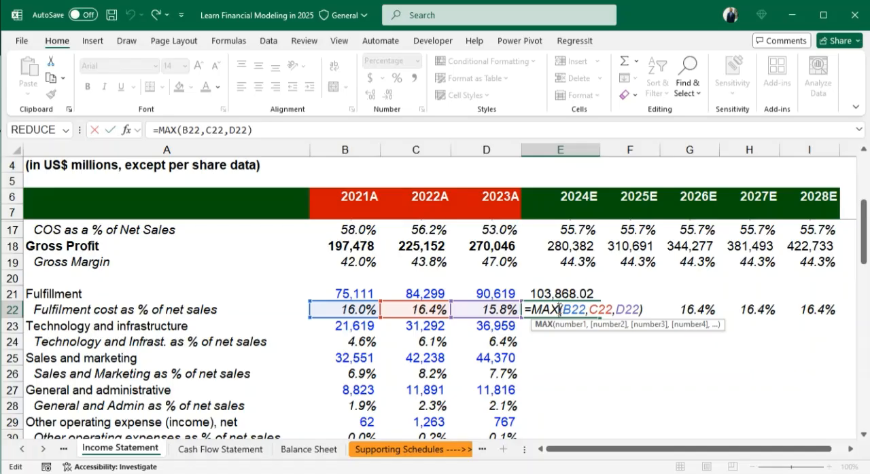
key("BackSpace")
key("BackSpace")
key("BackSpace")
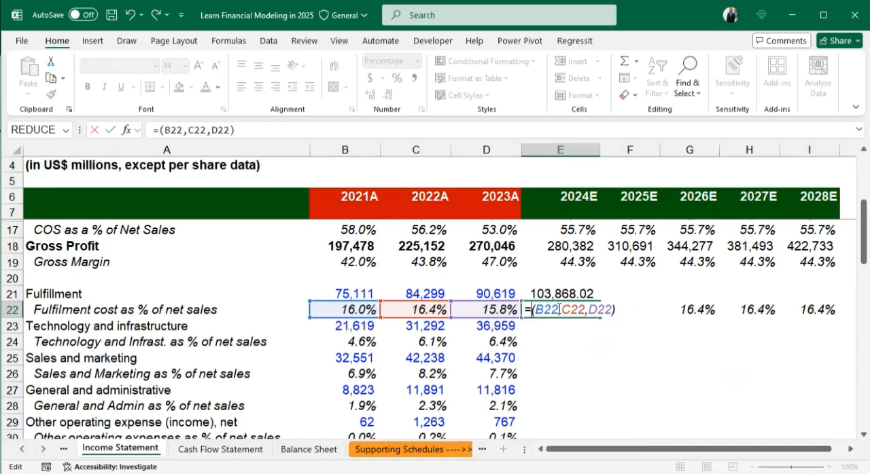
type("MIN")
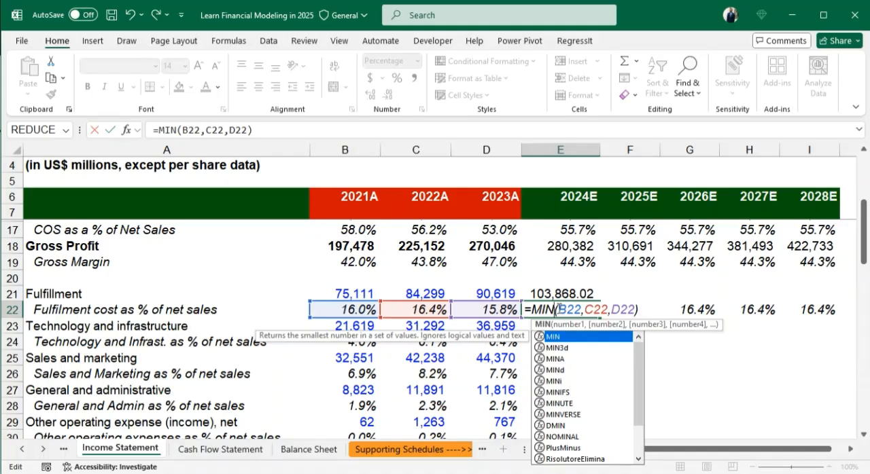
key("Return")
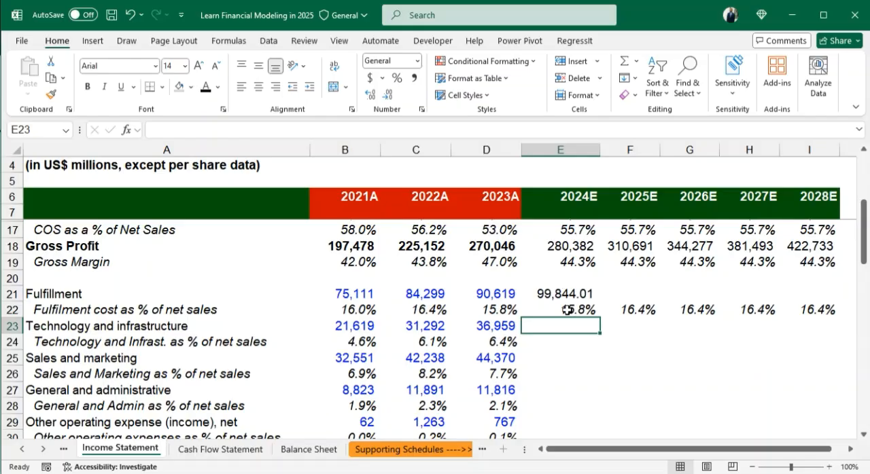
- Replace MIN with AVERAGE in the 2024E fulfilment cost percentage formula, making E22 =AVERAGE(B22,C22,D22)
left_click(568, 310)
double_click(568, 309)
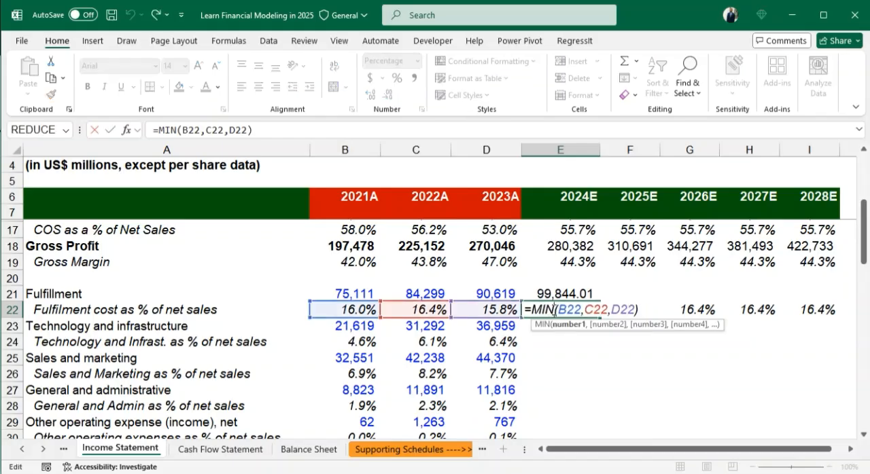
key("BackSpace")
key("BackSpace")
key("BackSpace")
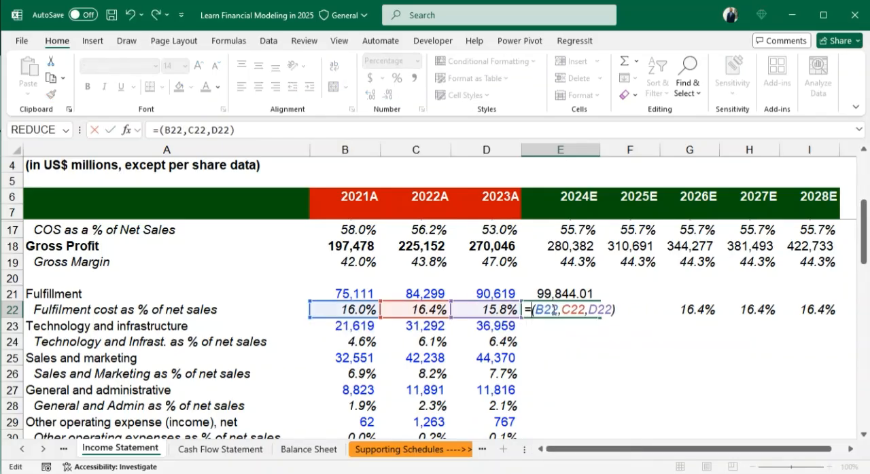
type("AVER")
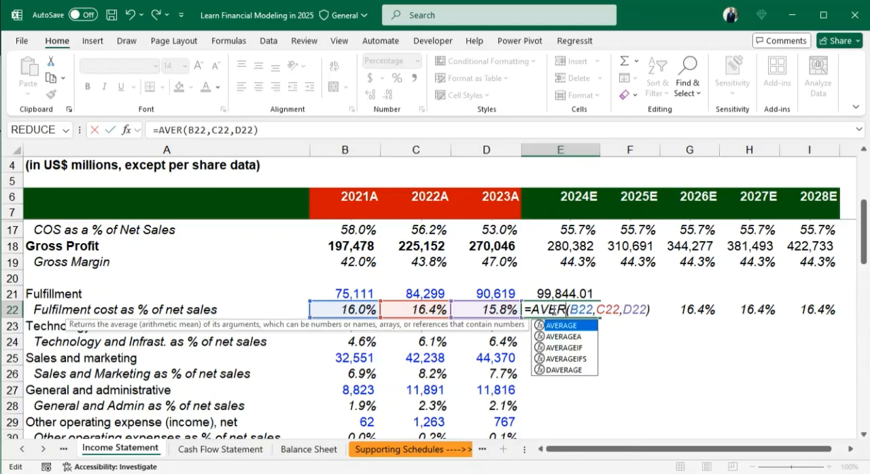
type("AGE")
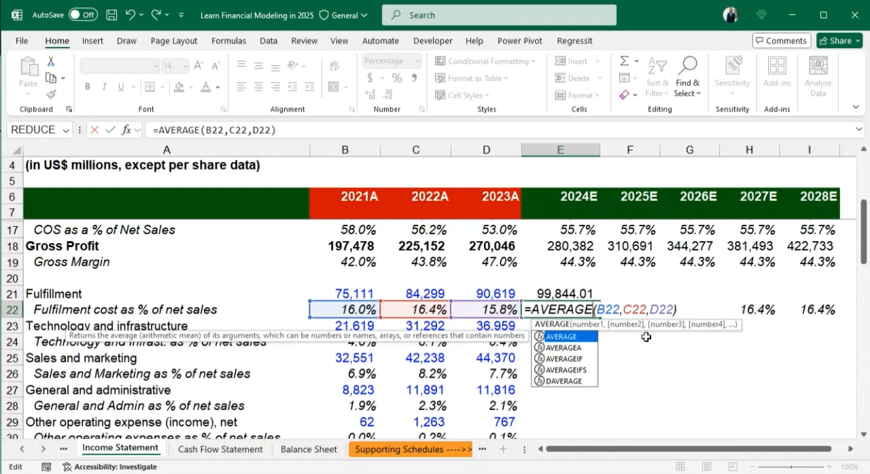
key("ctrl+Return")
- Change the function in E22 from AVERAGE back to MIN, so the fulfilment cost percentage formula reads =MIN(B22,C22,D22)
double_click(569, 311)
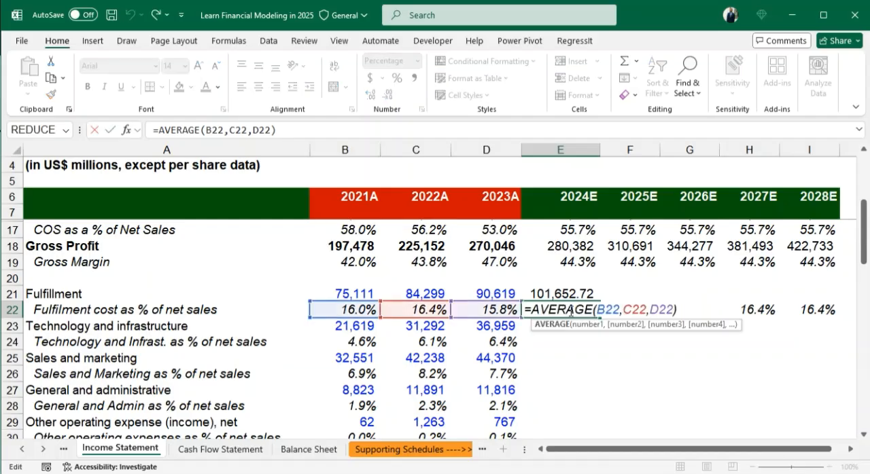
key("Delete")
key("Delete")
key("Delete")
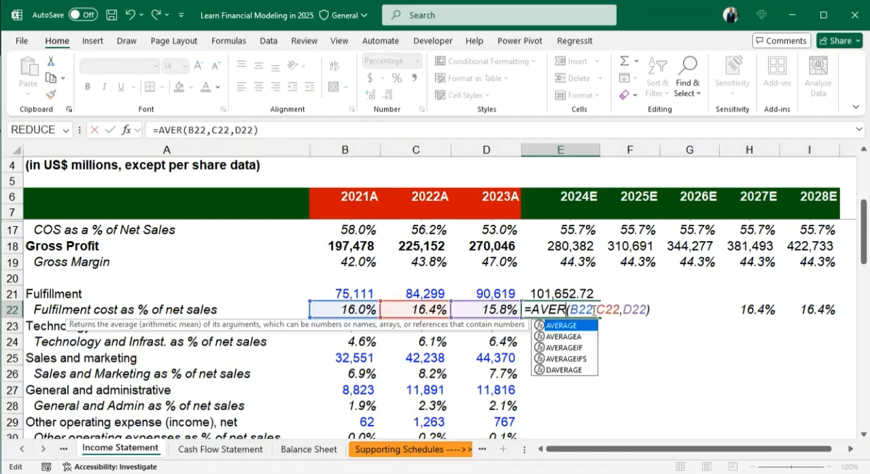
key("BackSpace")
key("BackSpace")
key("BackSpace")
key("BackSpace")
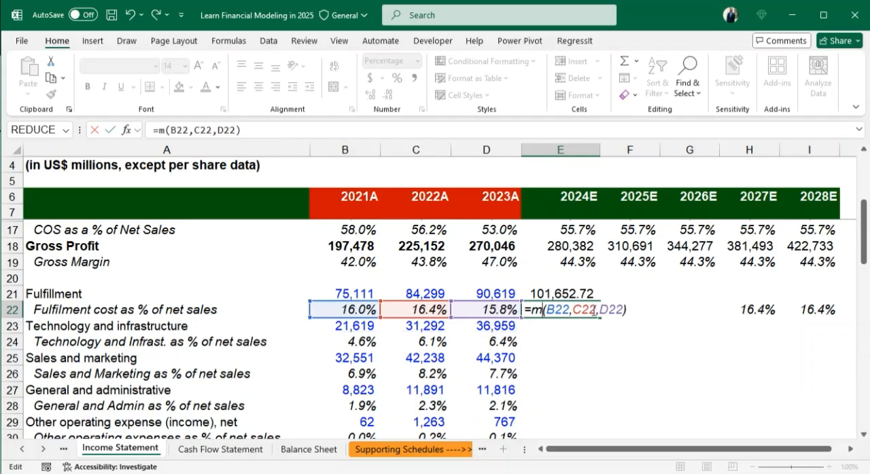
type("M")
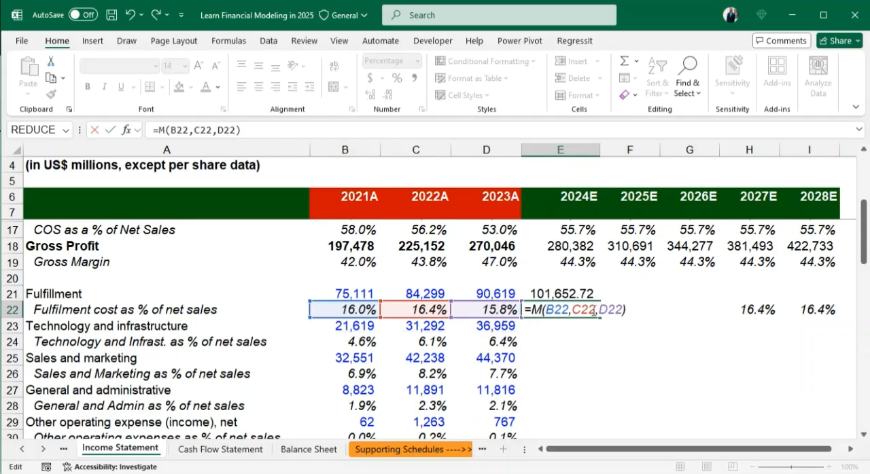
type("IN")
key("Return")
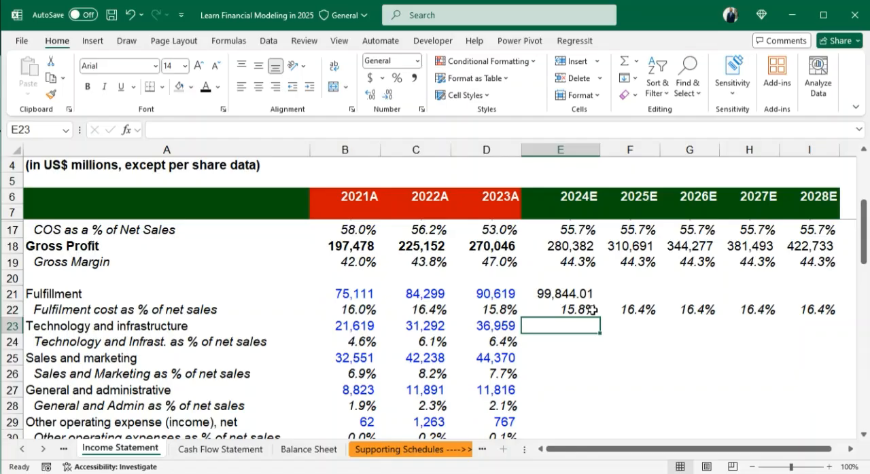
- Fill the 2024E fulfilment cost percentage formula with MIN from E22 across the forecast years to I22
left_click(591, 309)
key("shift+Right")
key("shift+Right")
key("shift+Right")
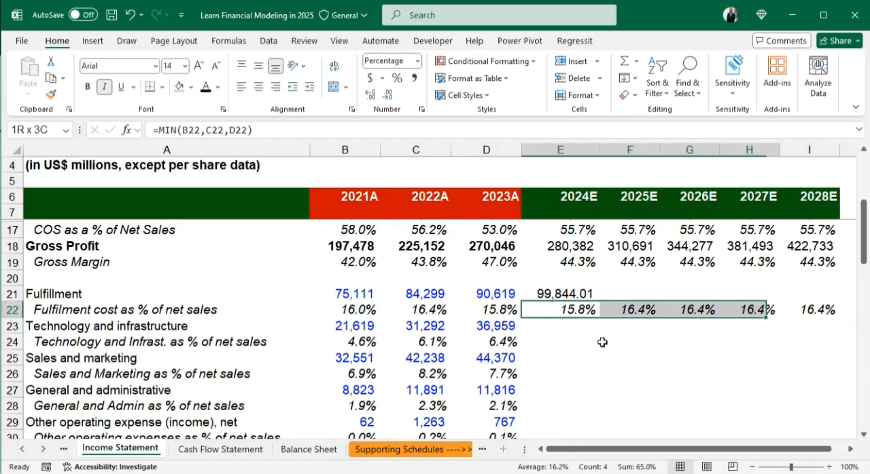
key("shift+Right")
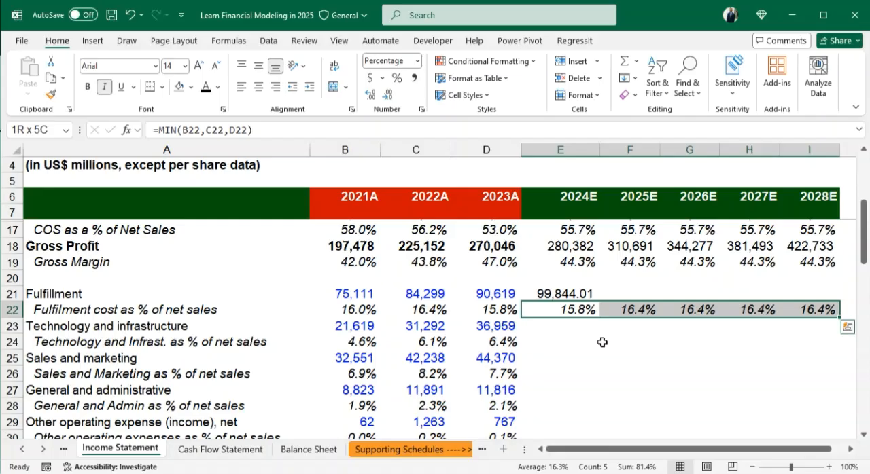
key("ctrl+r")
- Format the 2024E fulfillment expense in E21 with no decimals and fill its formula across the forecast years to I21
left_click(584, 293)
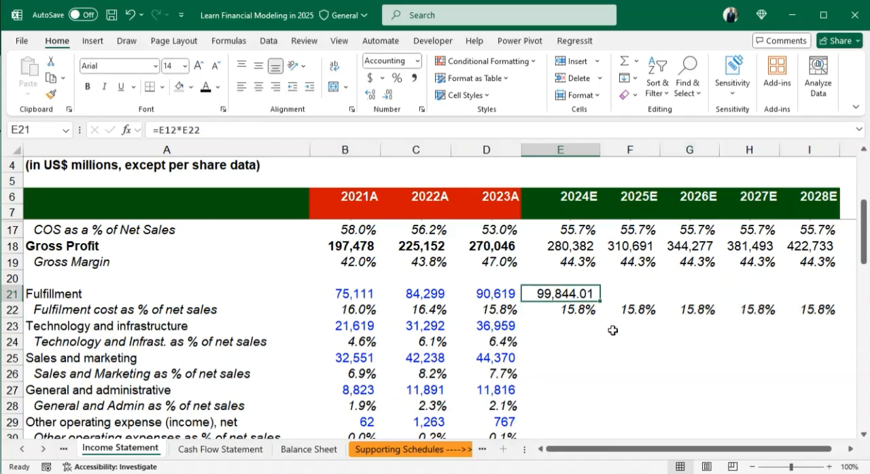
double_click(388, 99)
key("shift+Right")
key("shift+Right")
key("shift+Right")
key("shift+Right")
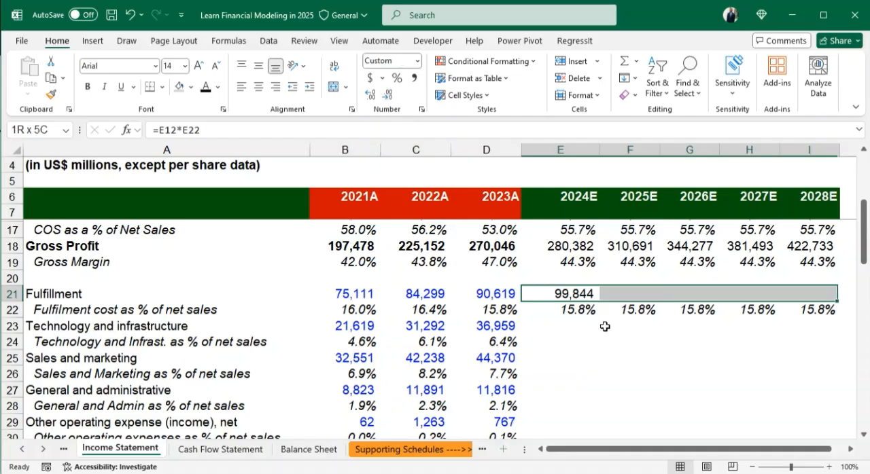
key("ctrl+r")
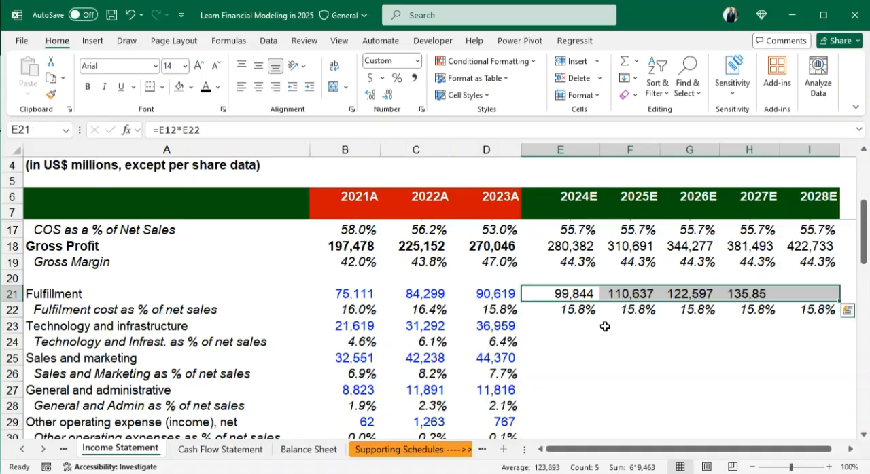
- Forecast the 2024E technology and infrastructure percentage in E24 as the historical minimum with =MIN(B24,C24,D24)
left_click(560, 341)
left_click(562, 325)
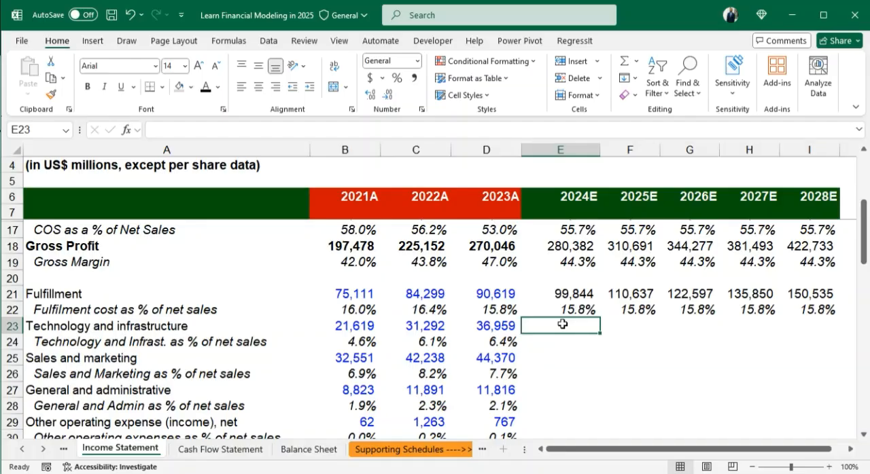
key("Down")
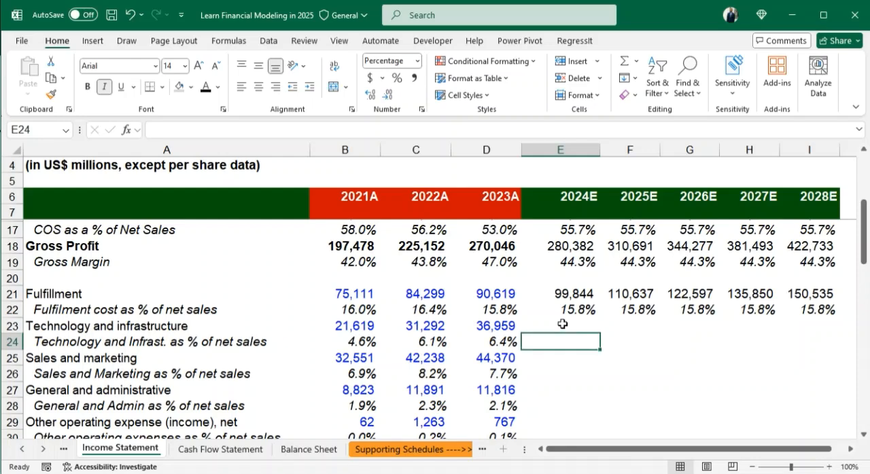
type("=")
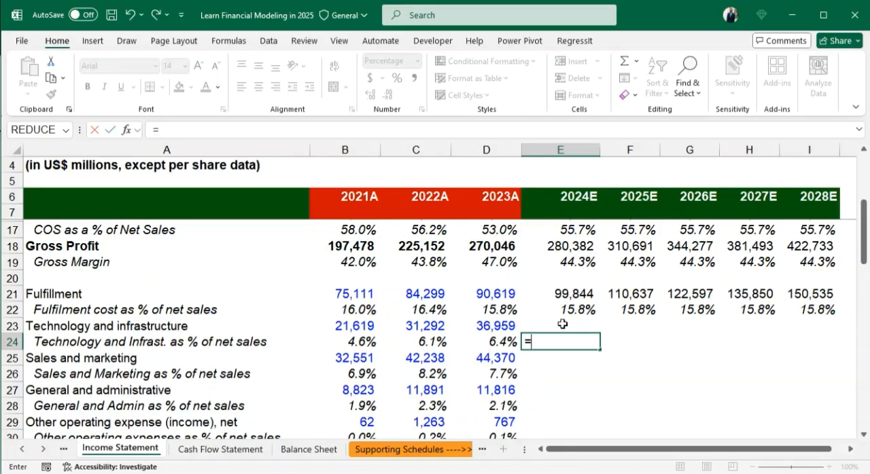
type("MIN(")
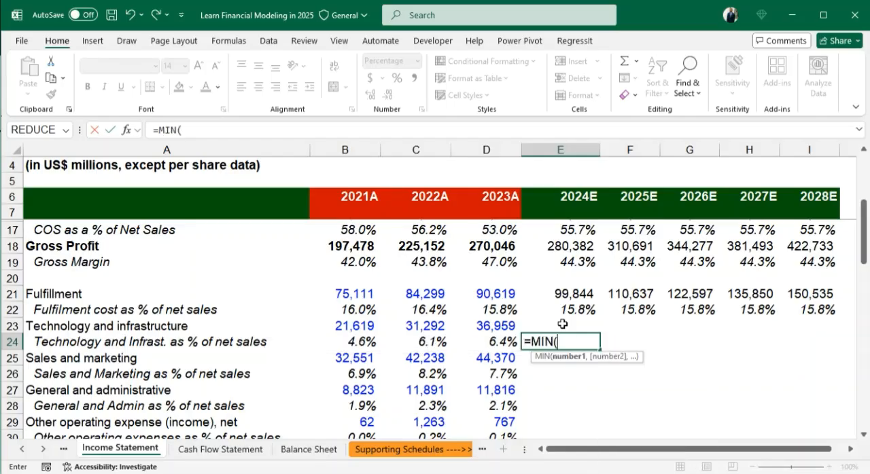
left_click(364, 344)
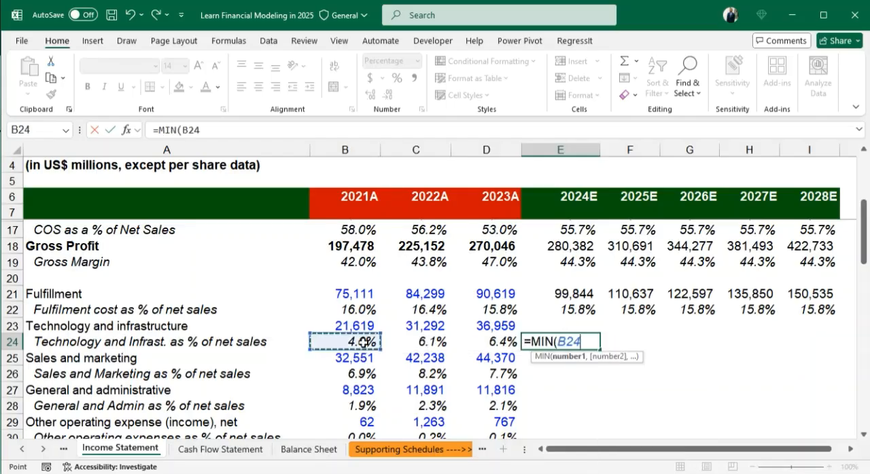
type(".")
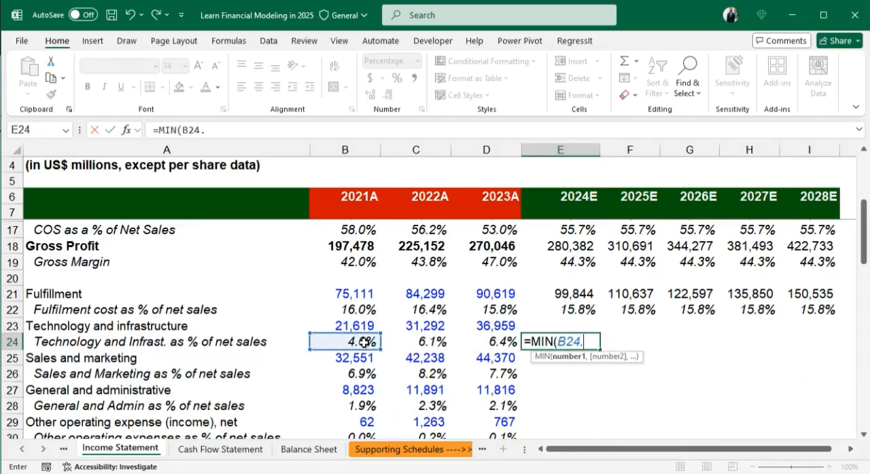
left_click(435, 342)
type(",")
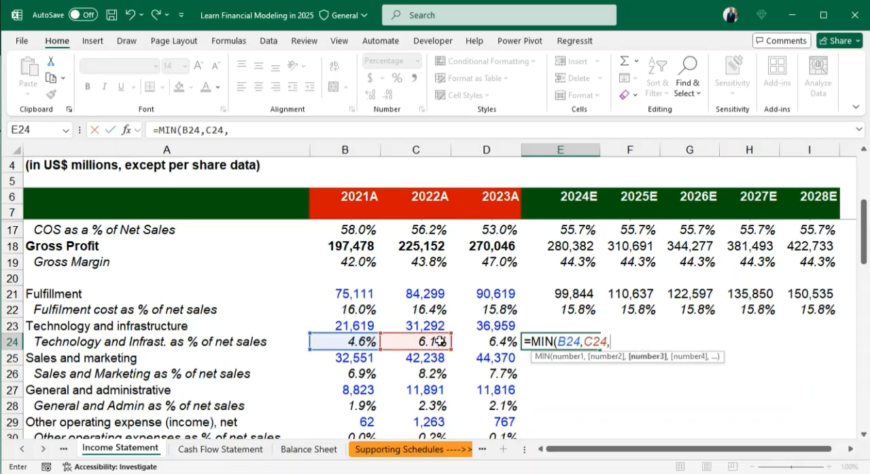
left_click(477, 342)
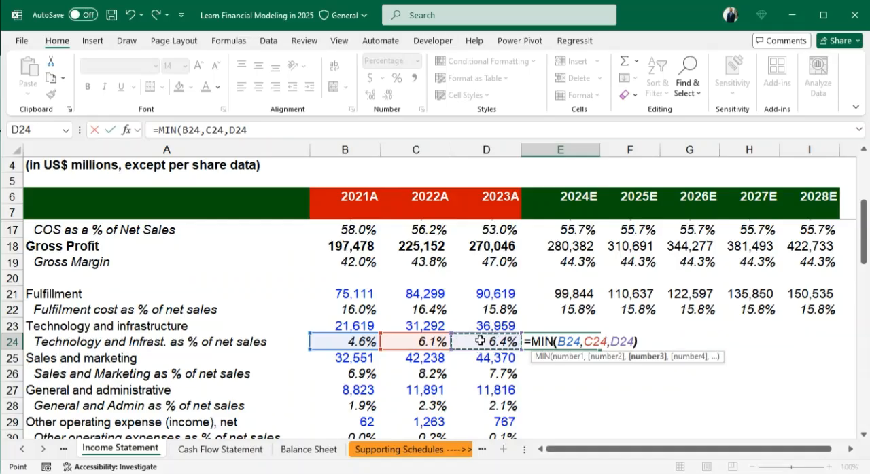
type(")")
key("Return")
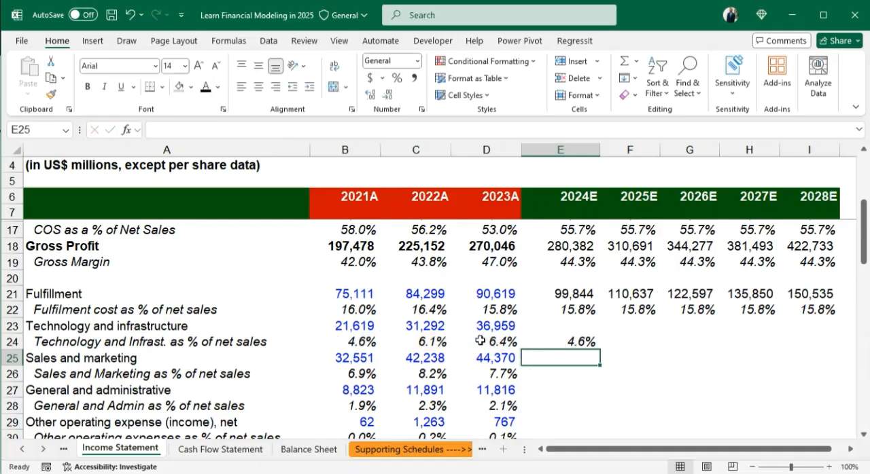
- Fill the 2024E technology and infrastructure percentage formula from E24 across the forecast years to I24
left_click(556, 339)
key("shift+Right")
key("shift+Right")
key("shift+Right")
key("shift+Right")
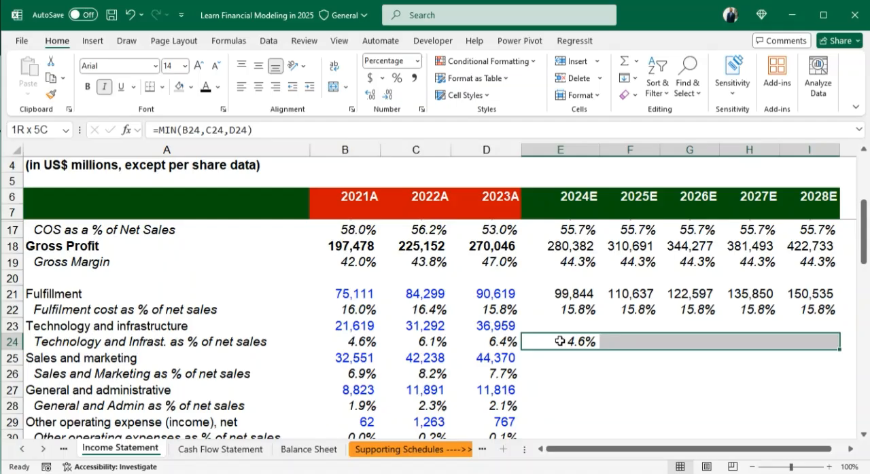
key("ctrl+r")
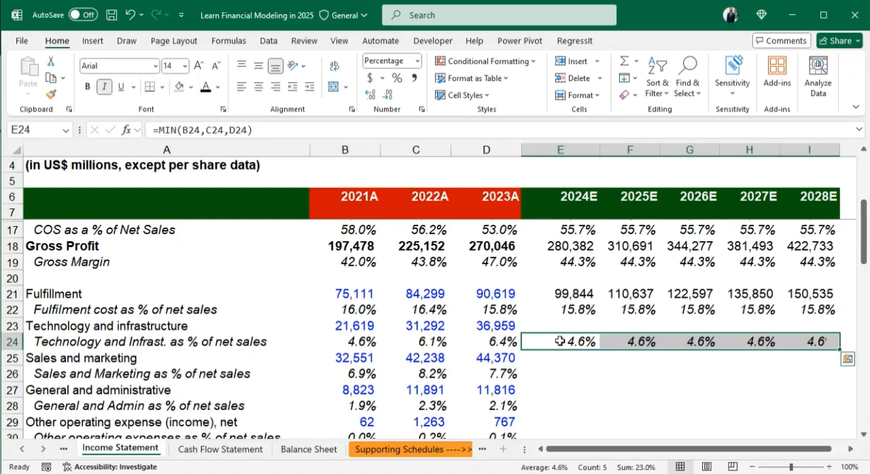
- Calculate 2024E technology and infrastructure expense in E23 as total net sales times its percentage of net sales, =E12*E24
left_click(563, 326)
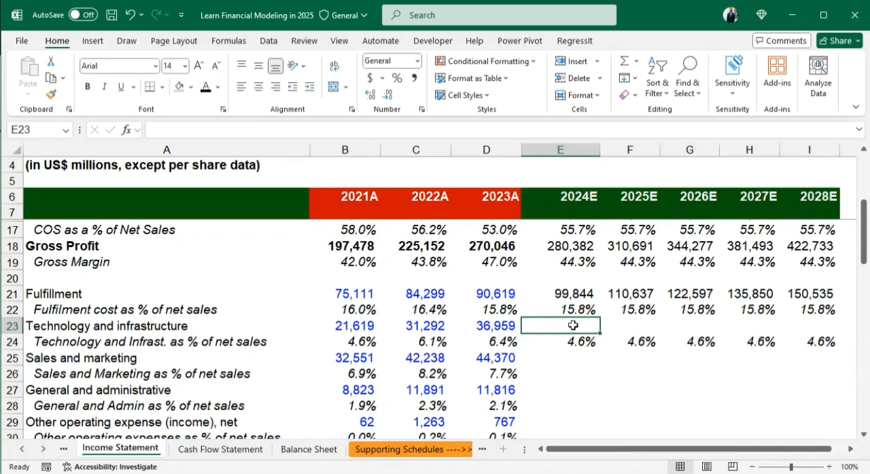
type("=")
scroll(604, 328, "up", 2)
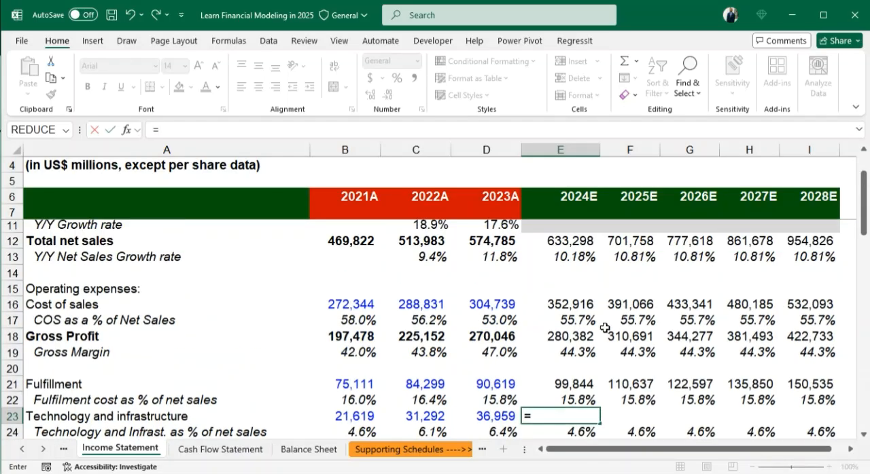
left_click(560, 243)
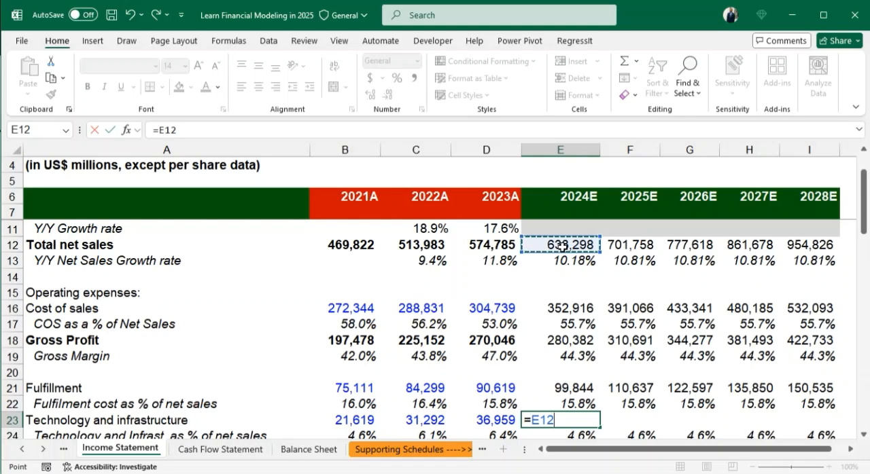
type("*")
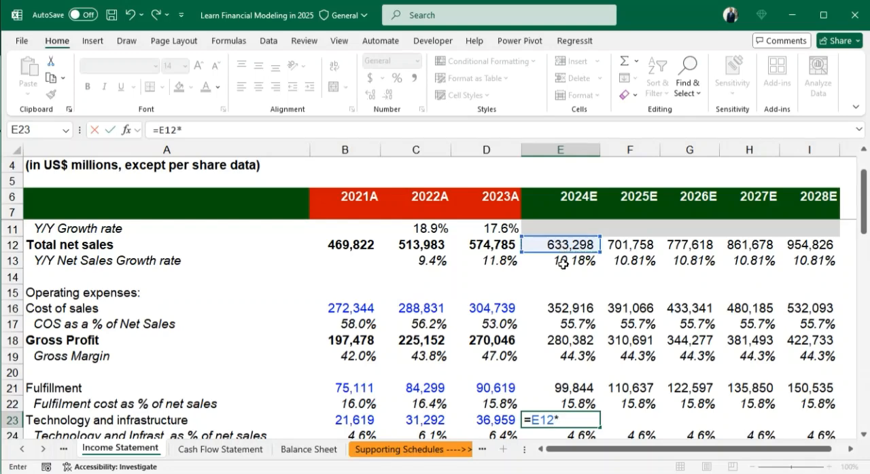
scroll(563, 264, "down", 1)
left_click(578, 389)
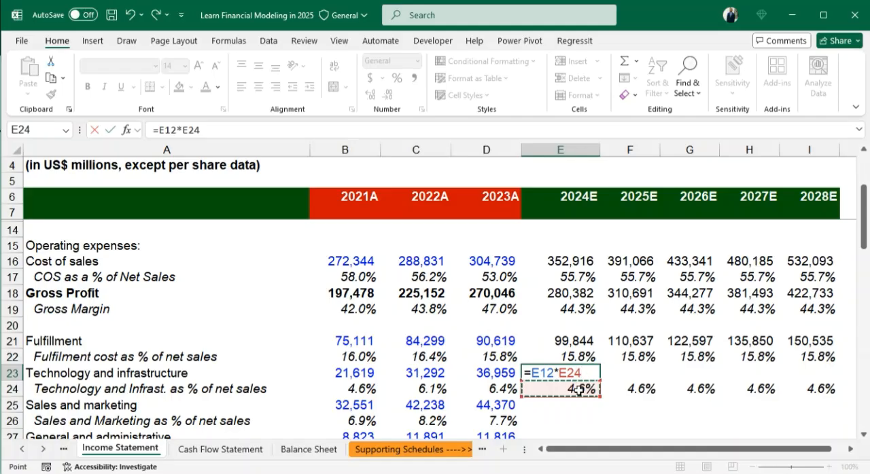
key("Return")
- Format the 2024E technology and infrastructure expense in E23 with no decimals and fill its formula across to I23
left_click(568, 373)
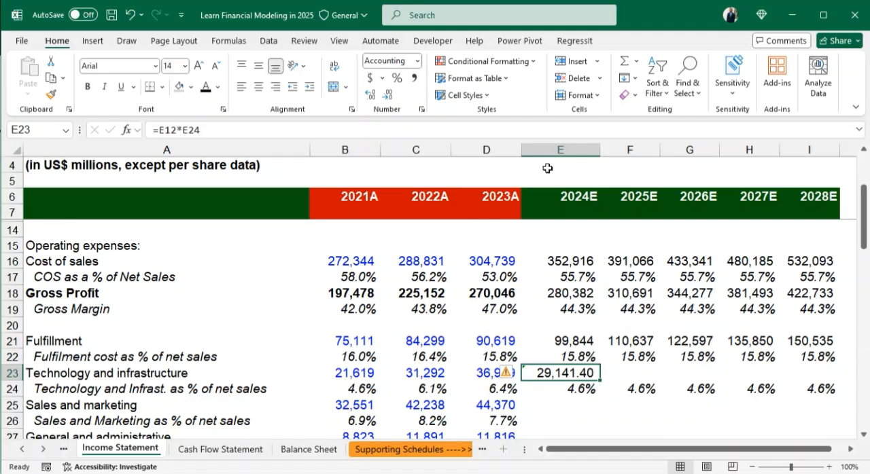
left_click(388, 95)
left_click(388, 95)
key("shift+Right")
key("shift+Right")
key("shift+Right")
key("shift+Right")
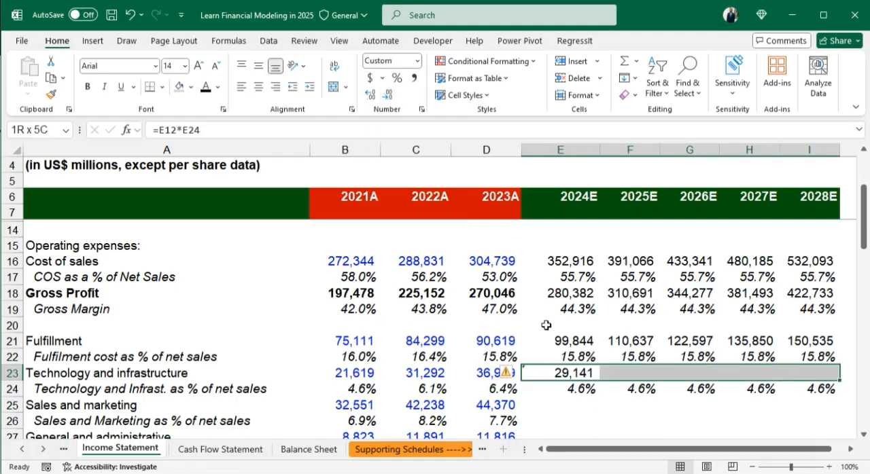
key("ctrl+r")
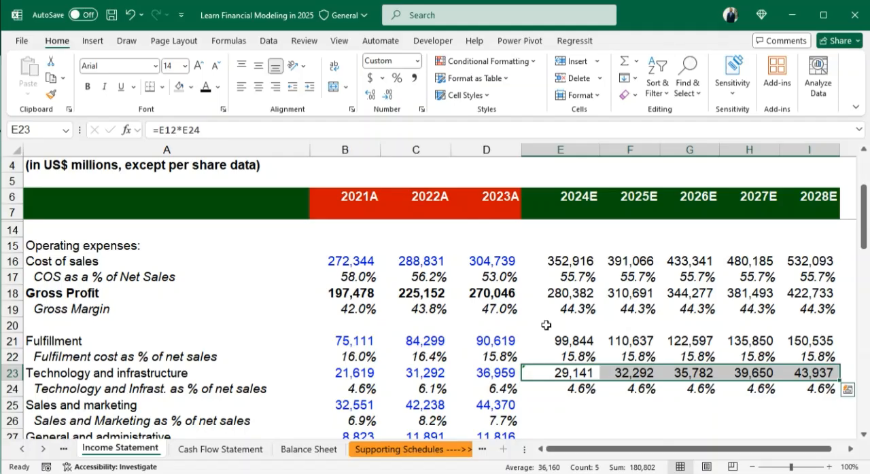
- Forecast the 2024E sales and marketing percentage in E26 as the historical average with =AVERAGE(B26:D26)
left_click(563, 422)
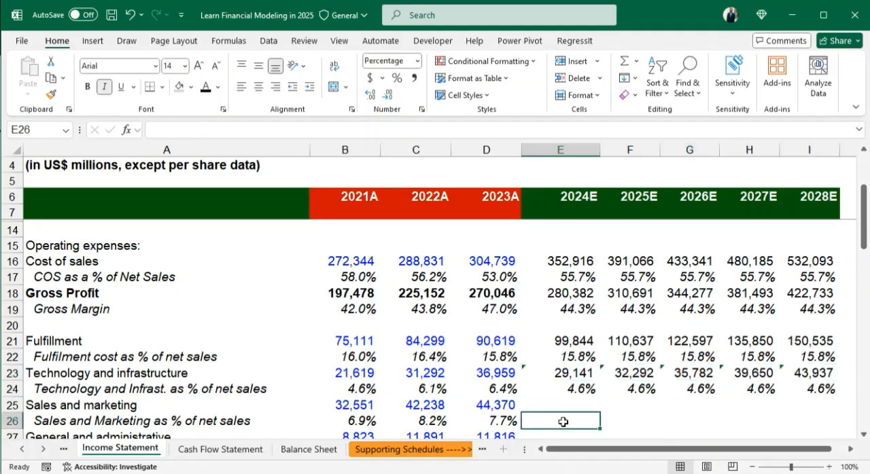
scroll(582, 418, "down", 1)
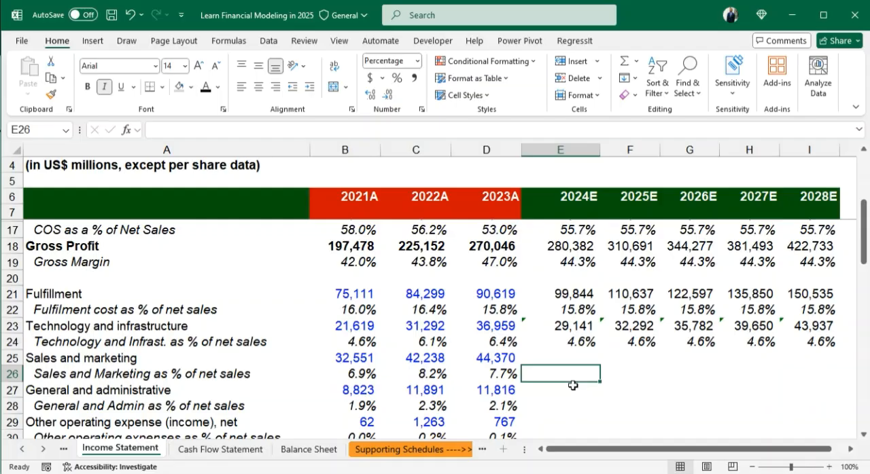
type("=AVERA")
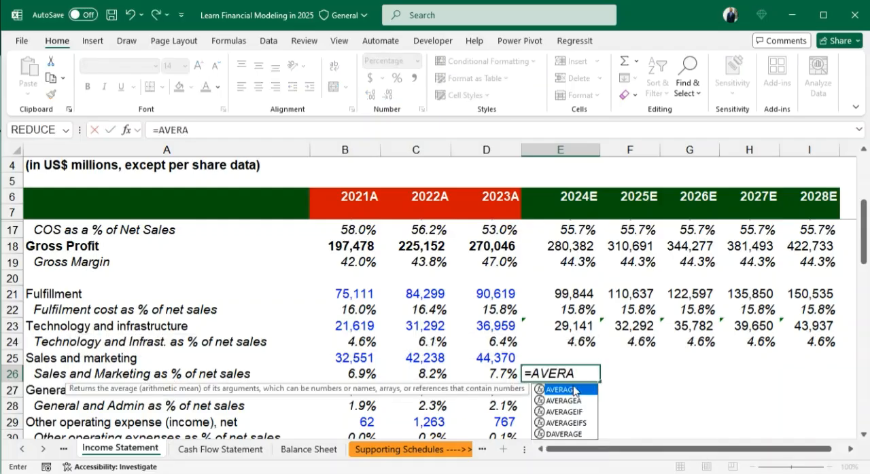
type("GE(")
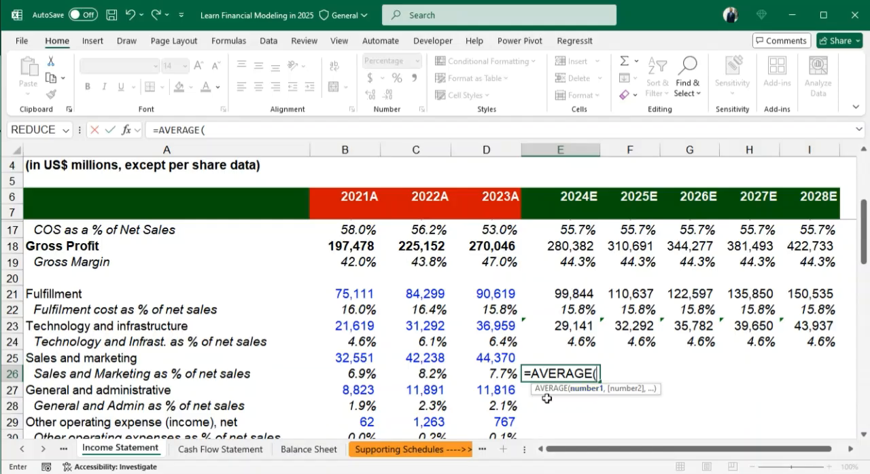
left_click_drag(340, 374, 497, 376)
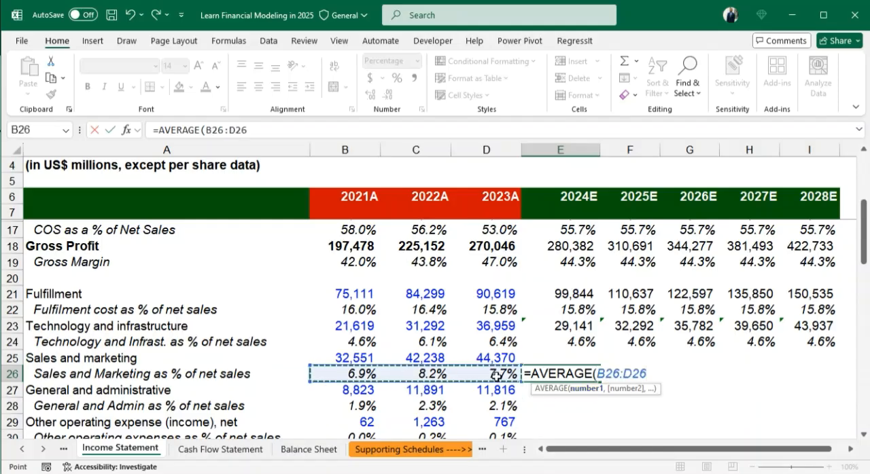
type(")")
key("Return")
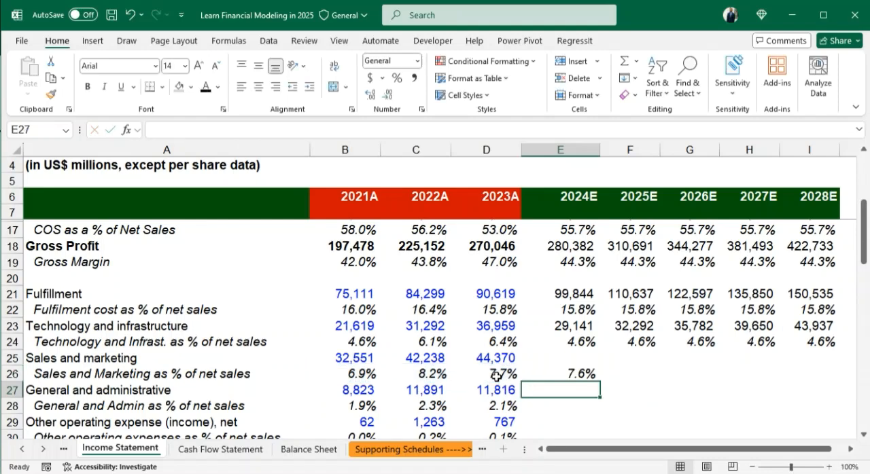
- Fill the relative-reference sales and marketing percentage formula from E26 across the forecast years to I26
left_click(562, 375)
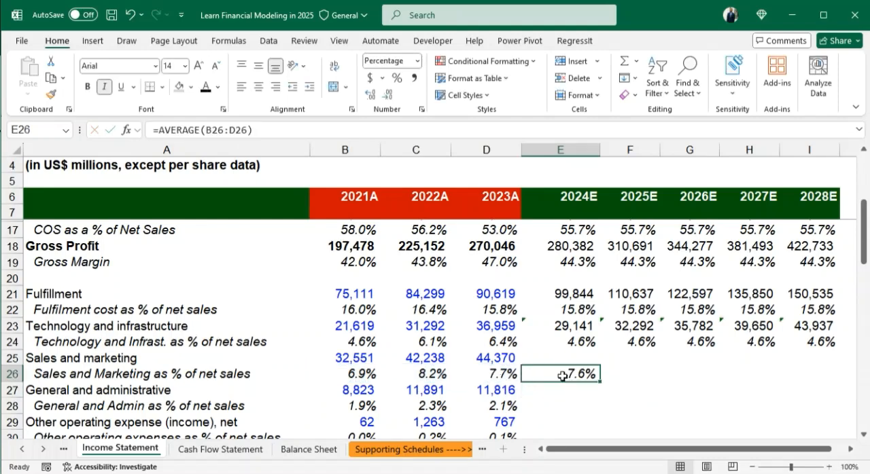
key("shift+Right")
key("shift+Right")
key("shift+Right")
key("shift+Right")
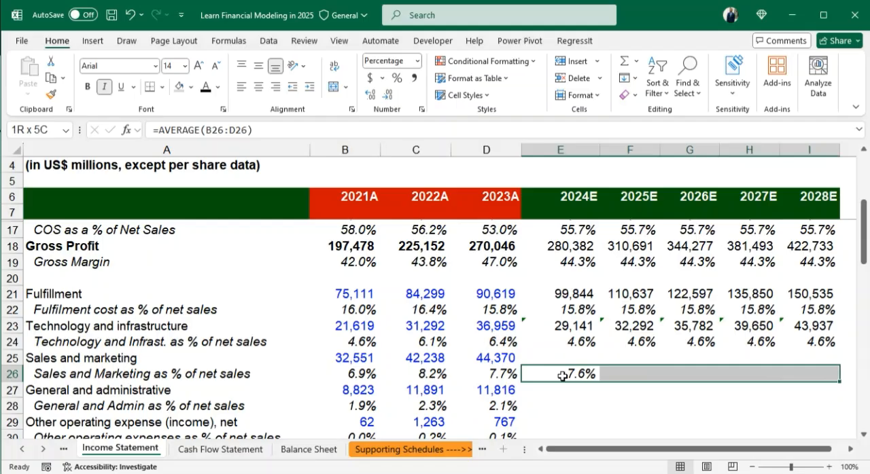
key("ctrl+r")
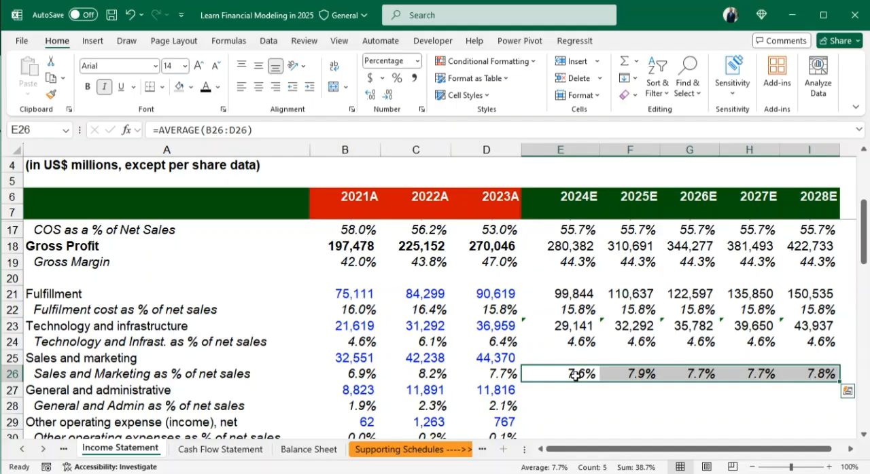
key("shift+Left")
key("shift+Left")
key("shift+Left")
key("shift+Left")
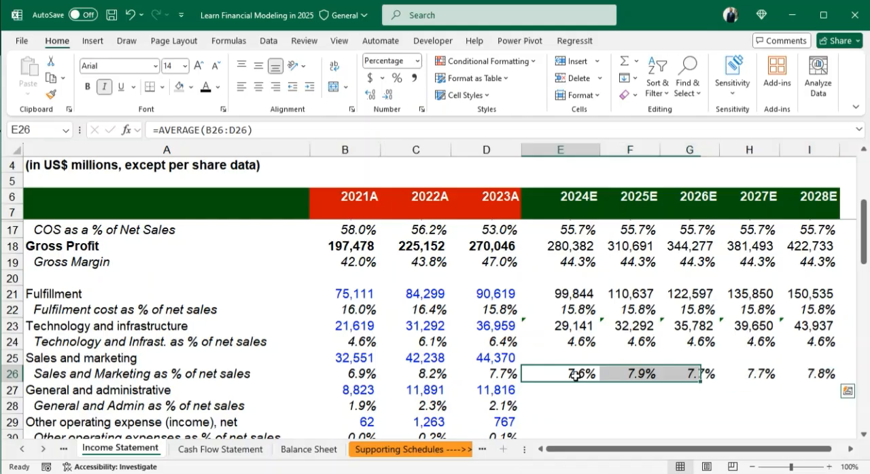
key("ctrl+c")
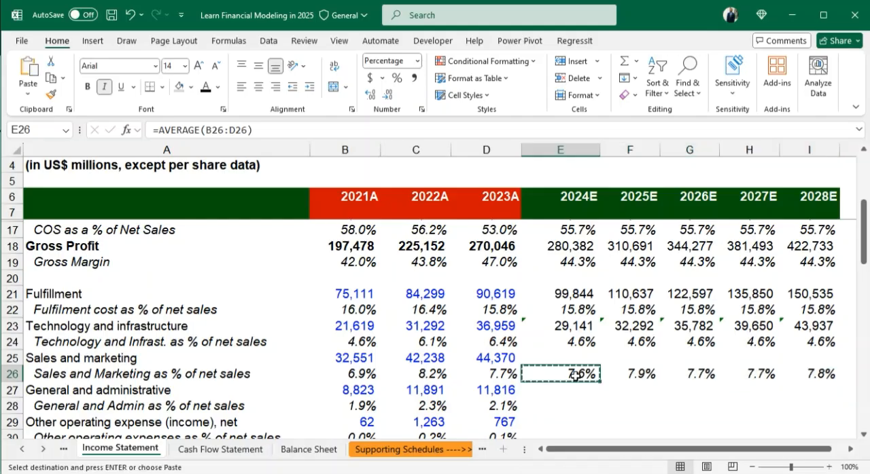
key("Right")
key("shift+Right")
key("shift+Right")
key("shift+Right")
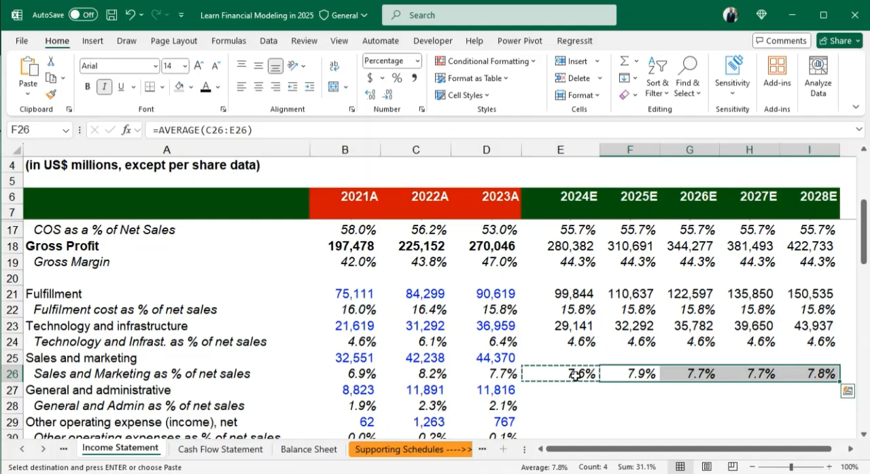
- Inspect which cells the sales and marketing percentage averages in F26 and G26 reference
double_click(646, 375)
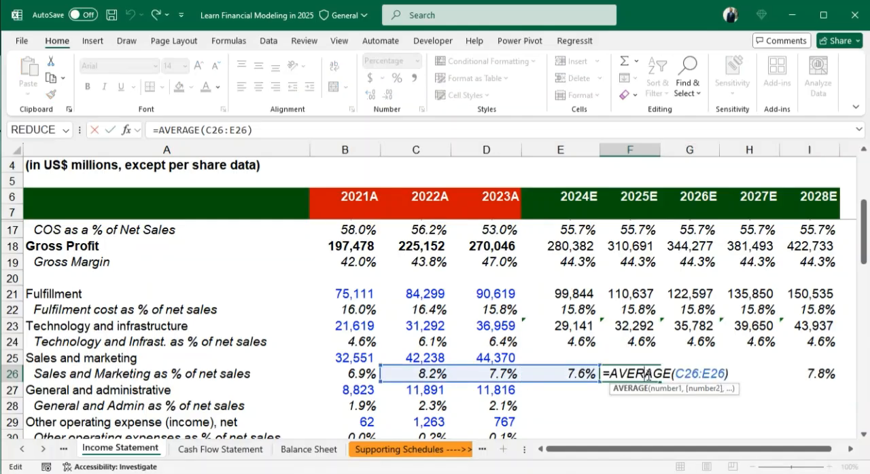
key("Return")
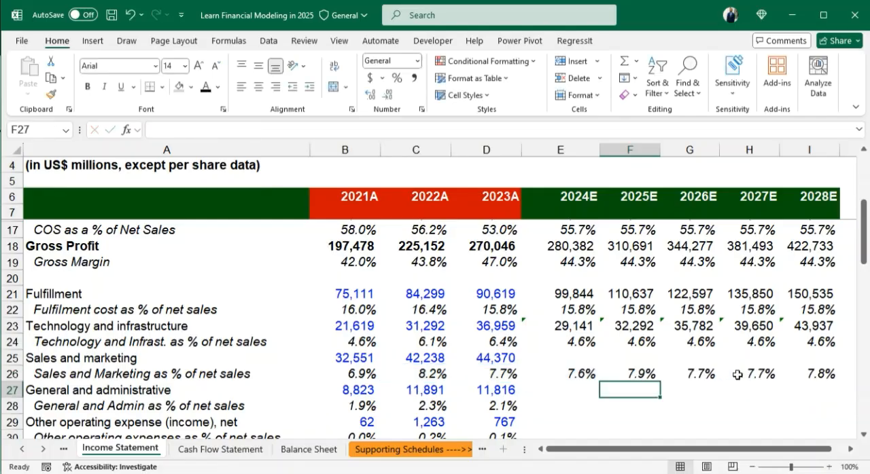
double_click(695, 374)
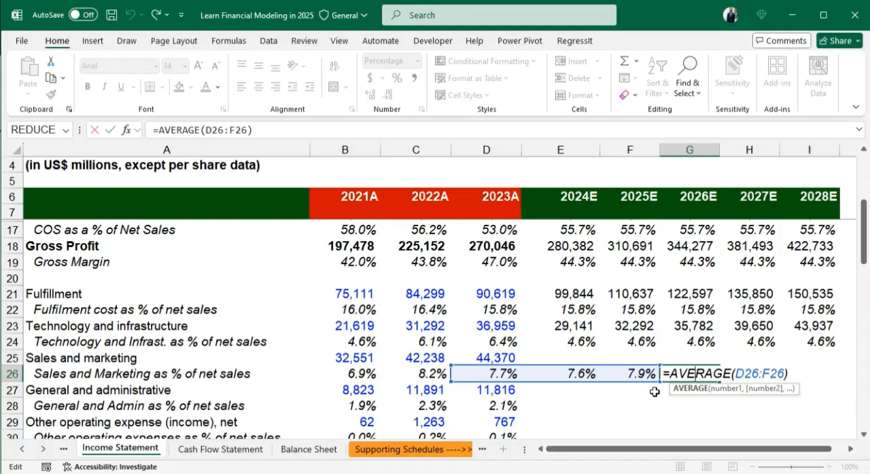
- Make the references in the E26 sales and marketing percentage formula absolute, =AVERAGE($B$26:$D$26)
left_click(584, 374)
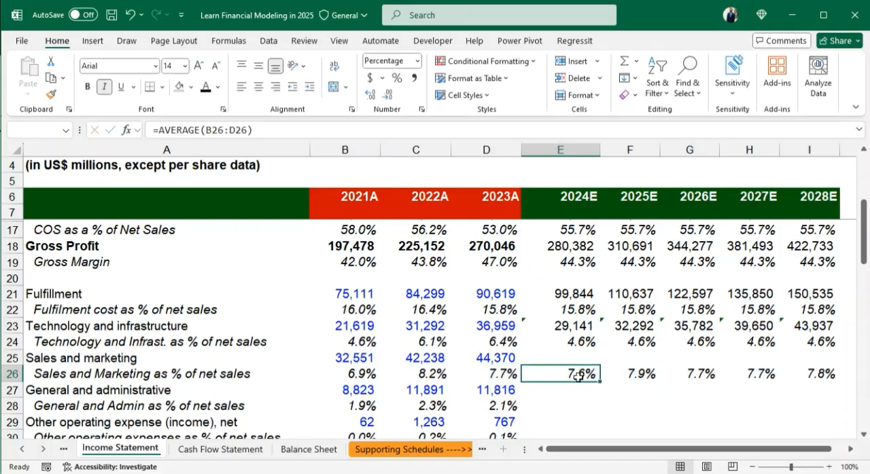
double_click(590, 374)
left_click(618, 375)
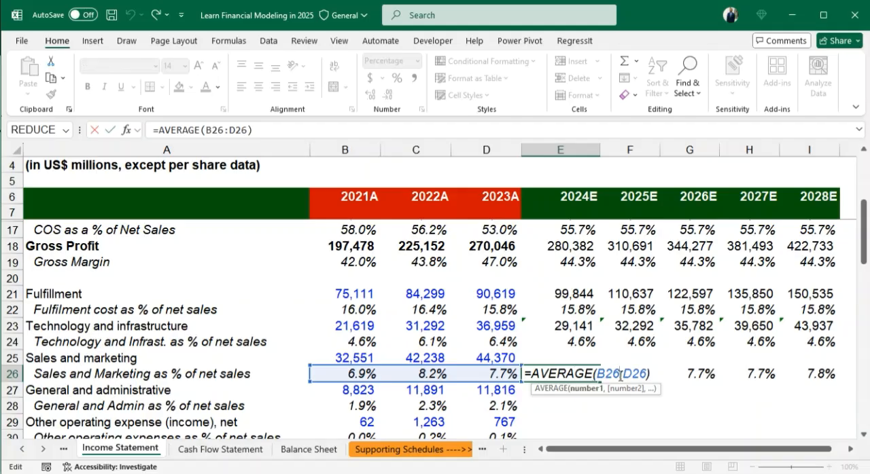
key("F4")
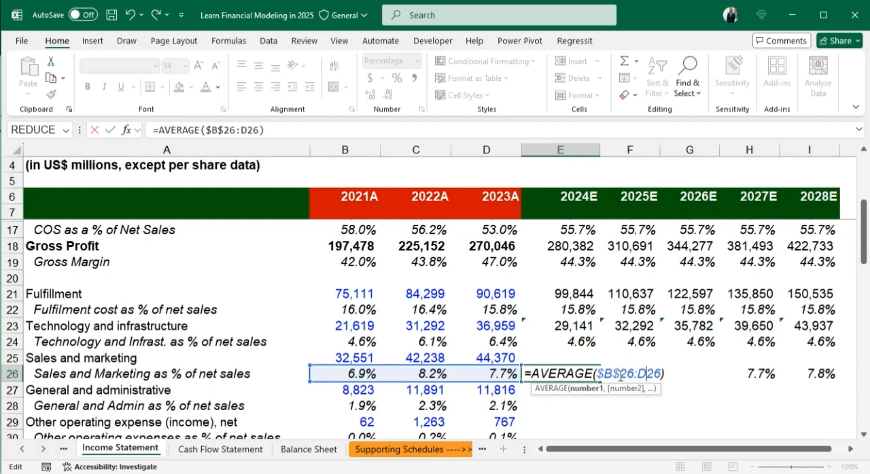
key("F4")
key("ctrl+Return")
- Fill the absolute-reference sales and marketing percentage formula from E26 across the forecast years to I26
key("shift+Right")
key("shift+Left")
key("shift+Right")
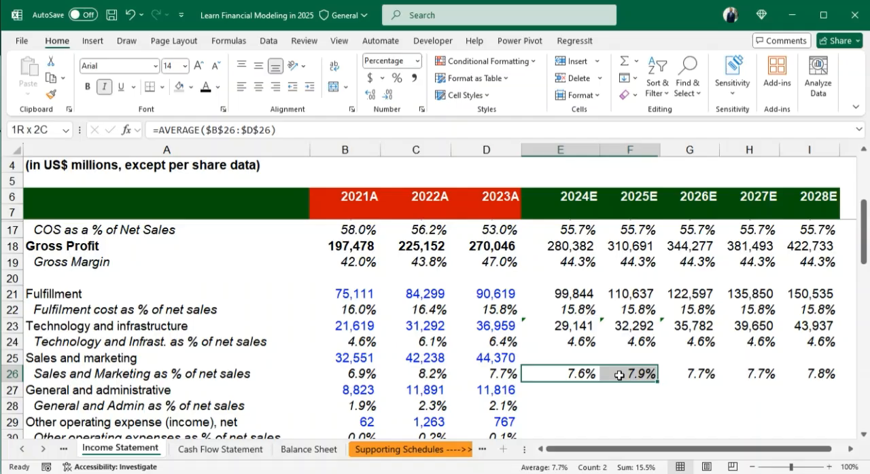
key("shift+Right")
key("shift+Right")
key("shift+Right")
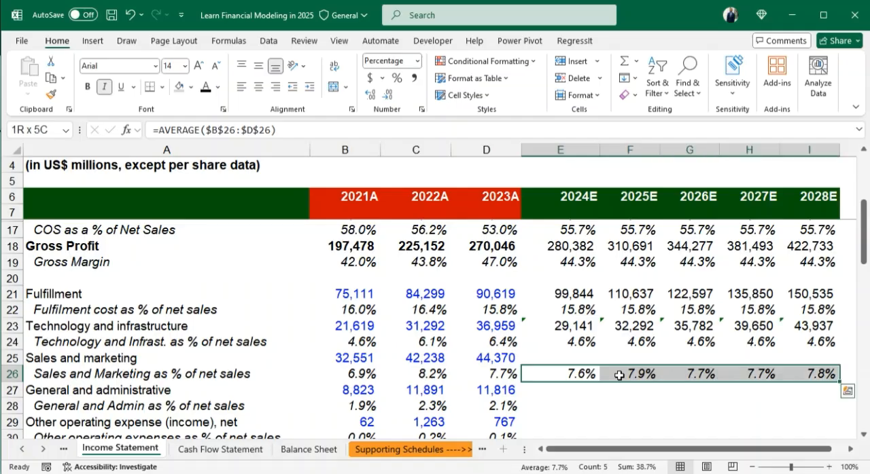
key("ctrl+r")
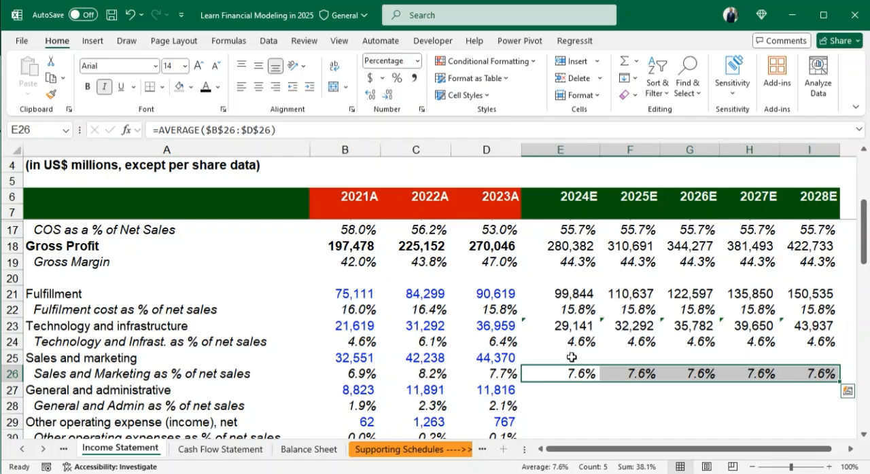
- Calculate 2024E sales and marketing expense in E25 as total net sales times its percentage of net sales, =E12*E26
left_click(572, 357)
type("=")
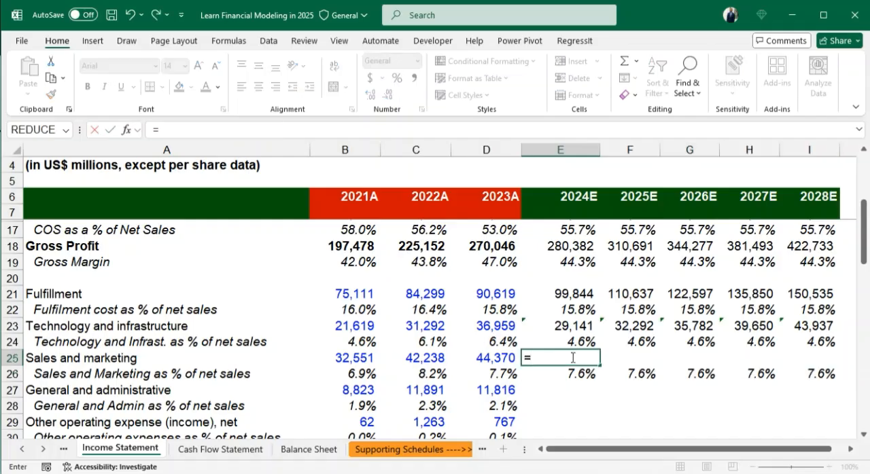
scroll(585, 299, "up", 3)
left_click(575, 292)
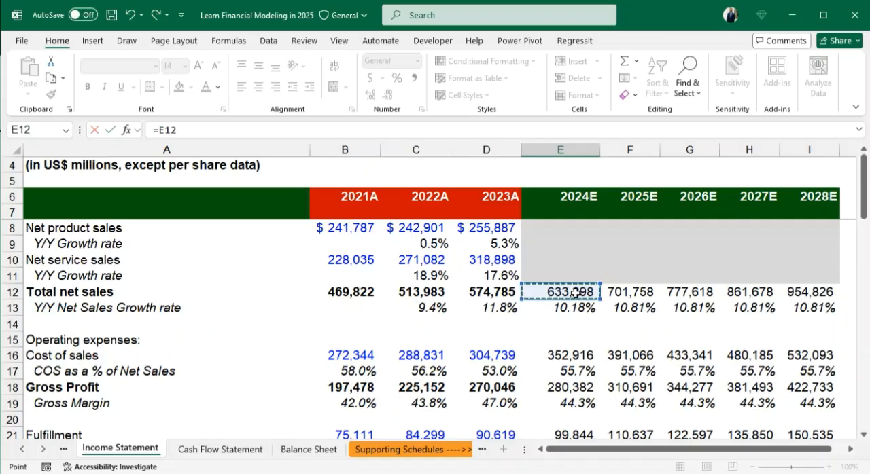
type("*")
scroll(576, 293, "down", 4)
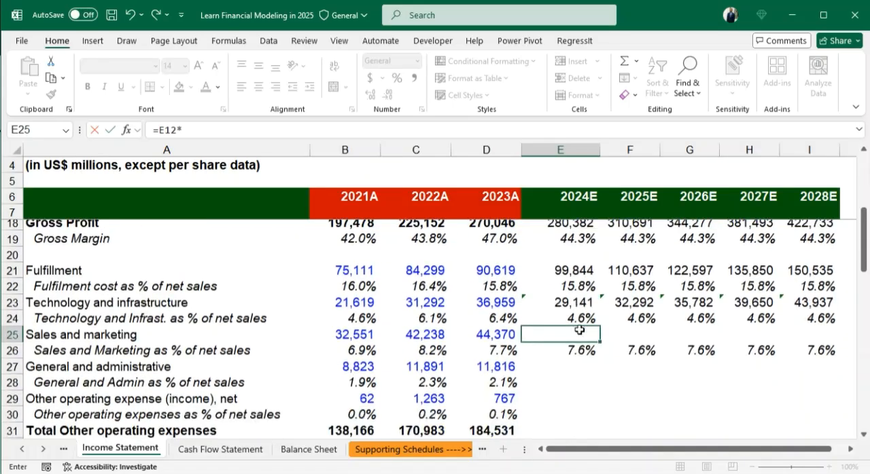
left_click(576, 326)
key("Return")
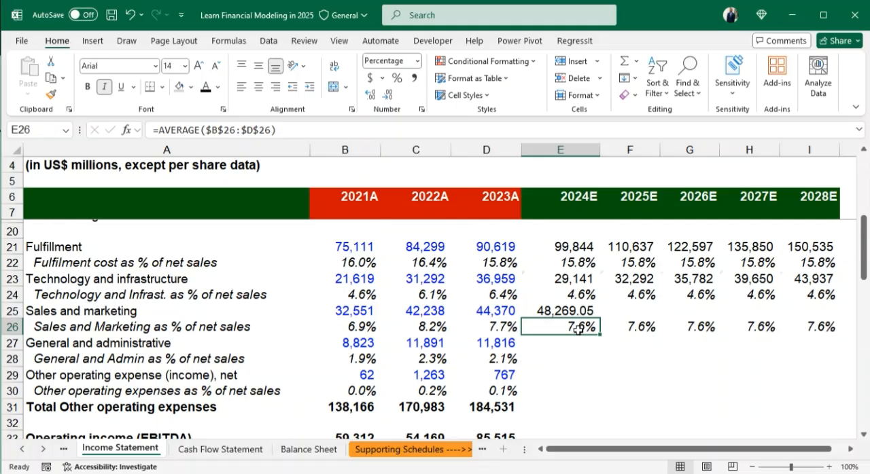
- Fill the 2024E sales and marketing expense formula from E25 across to I25 and format the row with no decimals
left_click(561, 311)
key("shift+Right")
key("shift+Right")
key("shift+Right")
key("shift+Right")
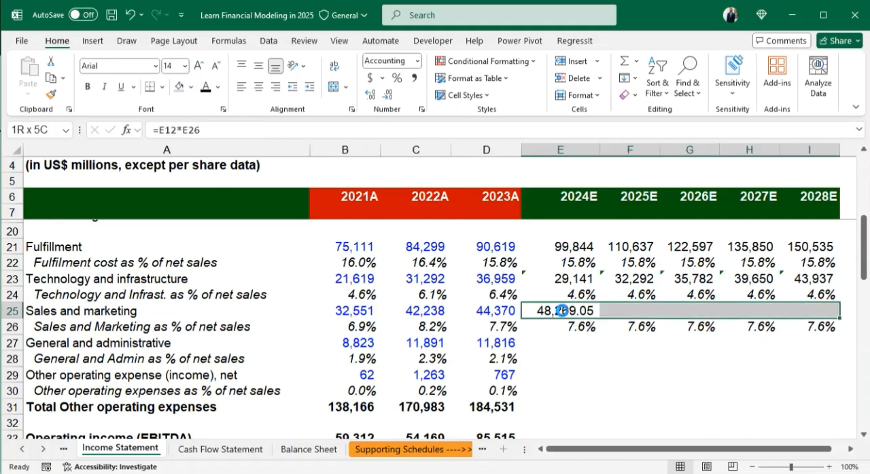
key("ctrl+r")
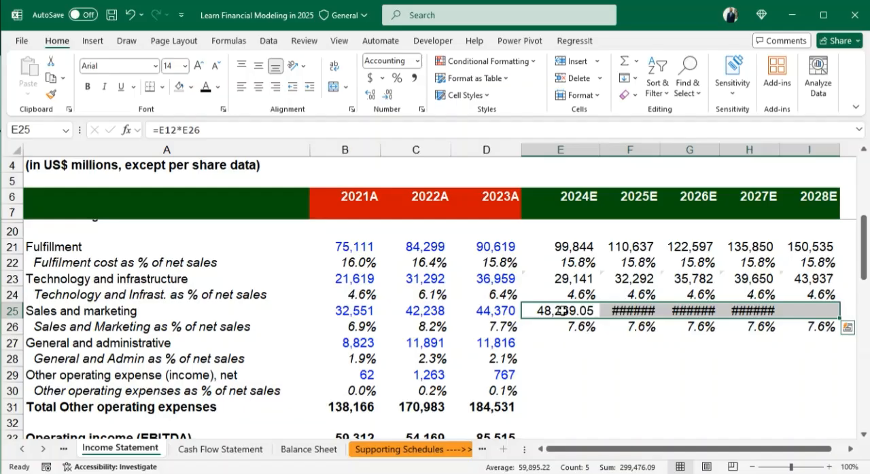
left_click(390, 95)
left_click(390, 95)
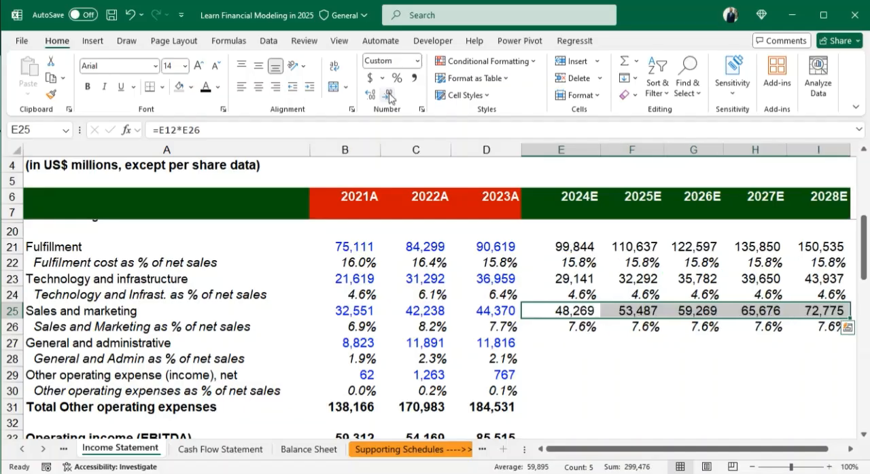
- Calculate the 2024E general and administrative percentage of net sales in E28 as the absolute-referenced historical average, =AVERAGE($B$28:$D$28)
left_click(574, 349)
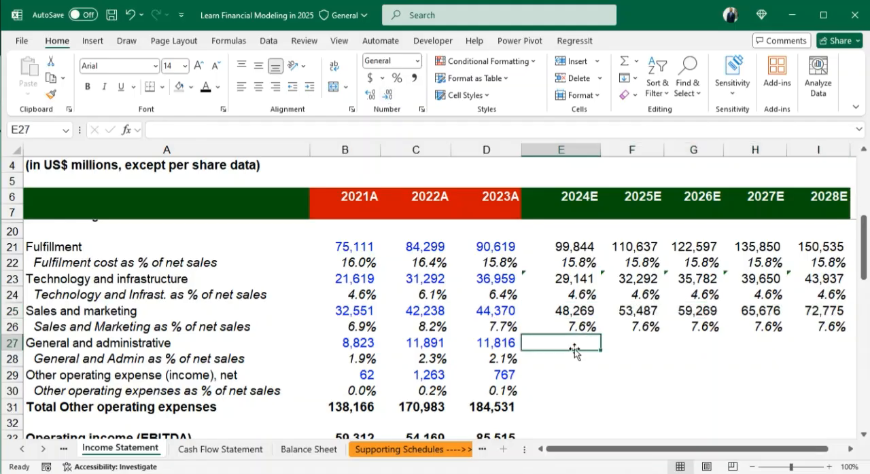
left_click(564, 362)
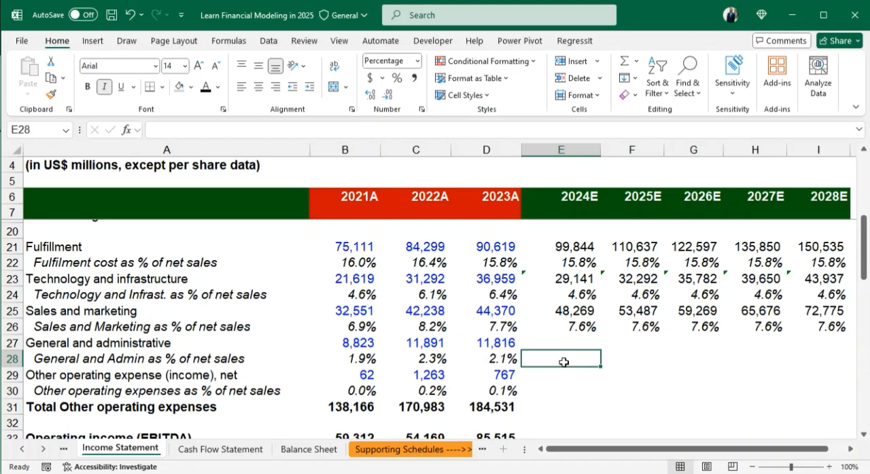
type("=")
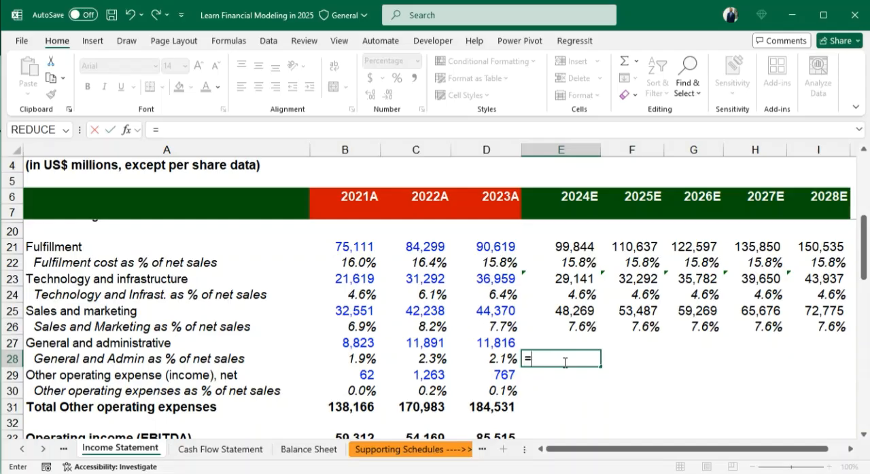
type("AVER")
key("Tab")
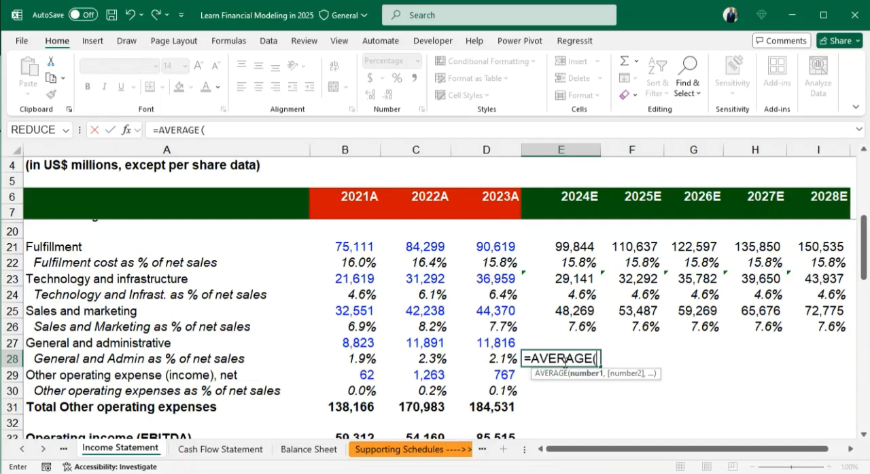
left_click_drag(367, 358, 492, 359)
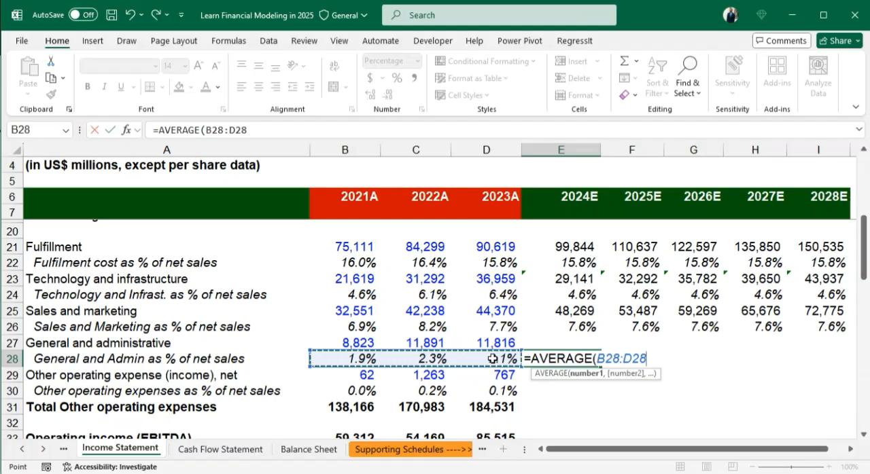
key("F4")
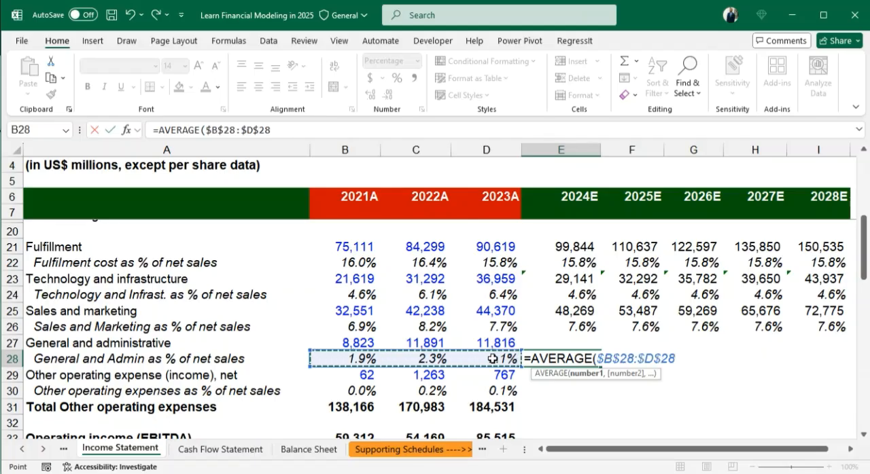
type(")")
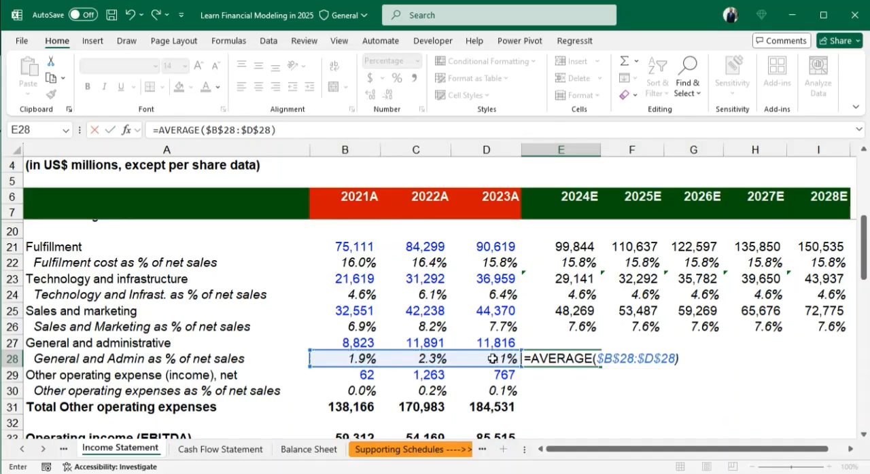
key("Return")
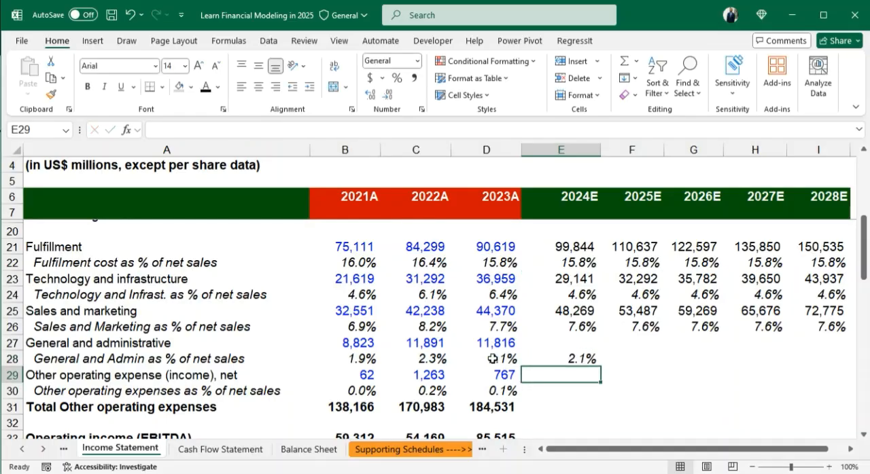
- Fill the general and administrative percentage formula from E28 across the forecast years to I28
key("Up")
key("shift+Right")
key("shift+Right")
key("shift+Right")
key("shift+Right")
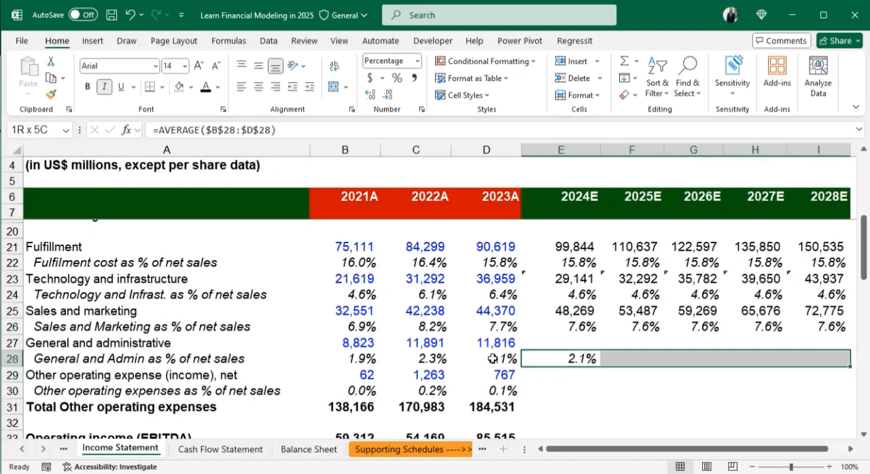
key("ctrl+r")
- Calculate 2024E general and administrative expense in E27 as total net sales times its percentage of net sales, =E12*E28
left_click(560, 339)
type("=")
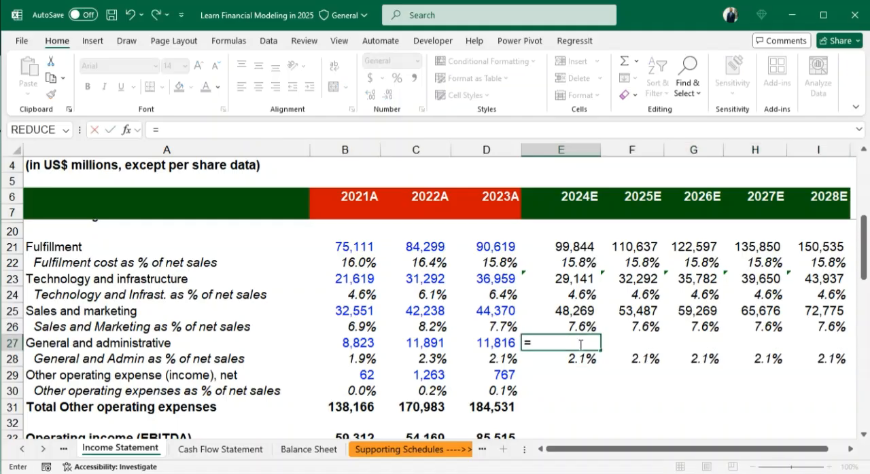
scroll(580, 345, "up", 4)
left_click(580, 345)
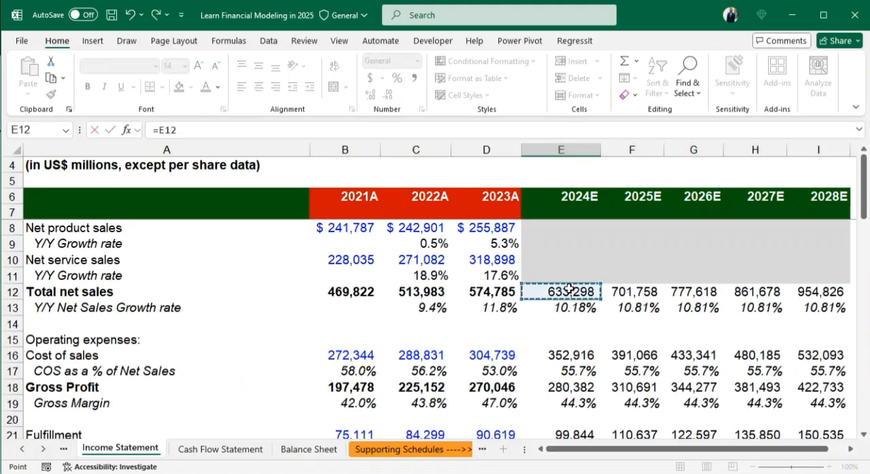
type("*")
scroll(611, 354, "down", 2)
scroll(624, 358, "down", 2)
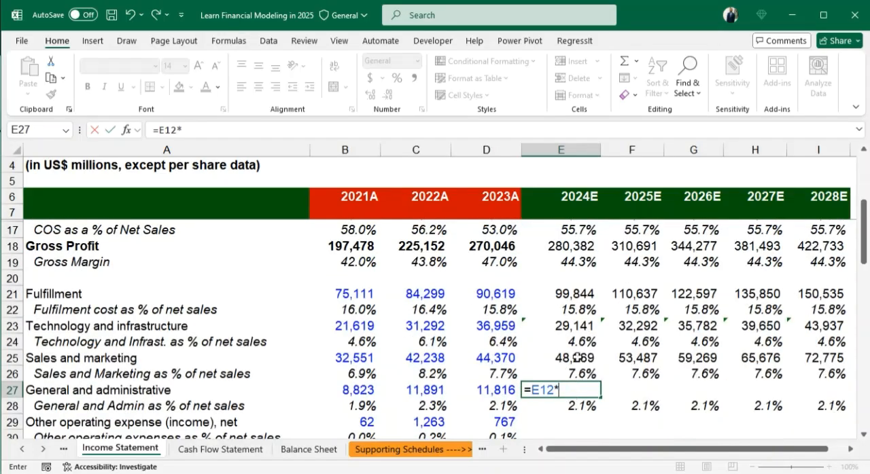
left_click(580, 403)
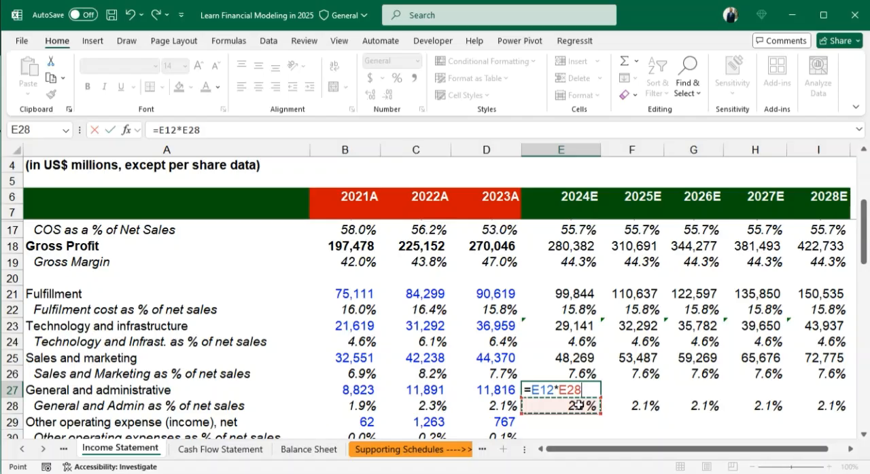
key("ctrl+Return")
- Fill the 2024E general and administrative expense formula from E27 across the forecast years to I27
key("shift+Right")
key("shift+Right")
key("shift+Right")
key("shift+Right")
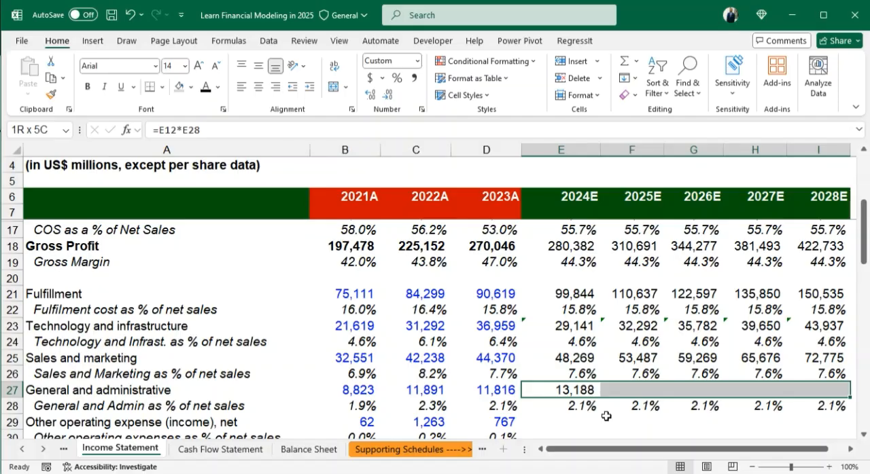
key("ctrl+r")
- Select cell E30, the 2024E other operating expenses percentage of net sales
left_click(580, 417)
scroll(582, 416, "down", 1)
left_click(573, 394)
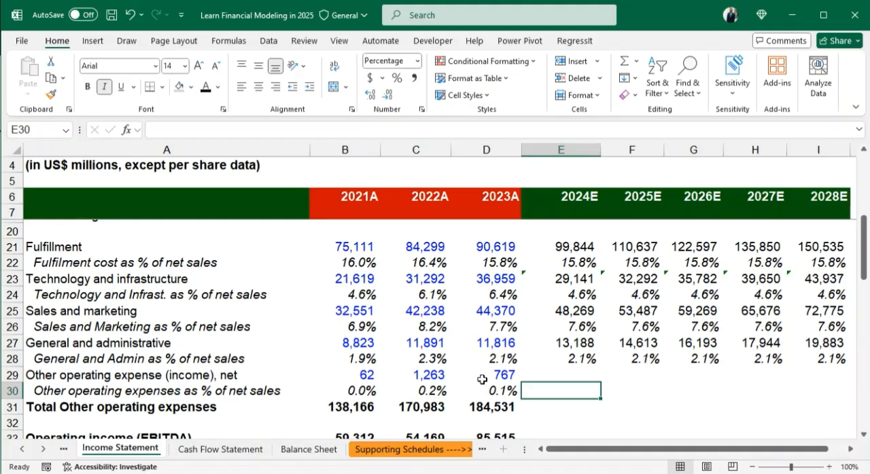
- Set the 2024E other operating expenses percentage in E30 equal to D30 and fill it across the forecast years to I30
left_click(506, 392)
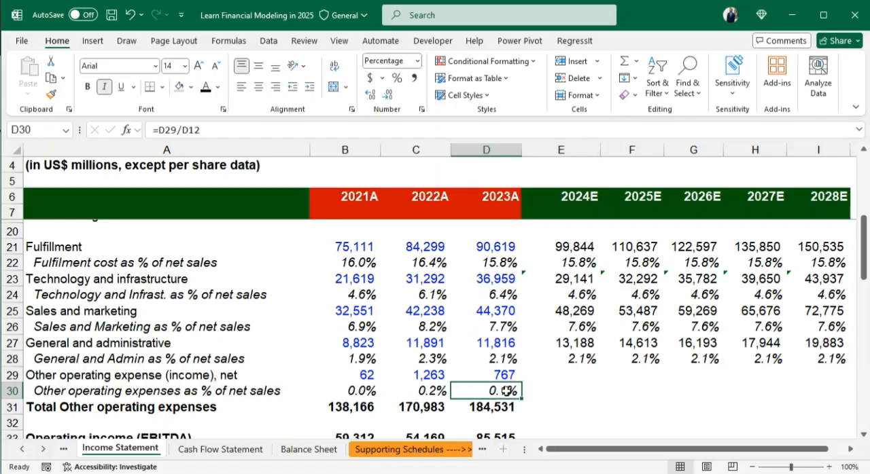
left_click(566, 395)
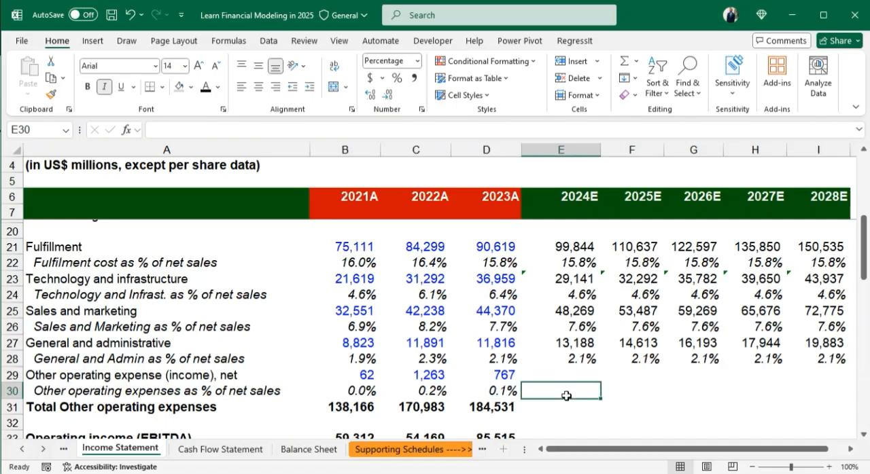
type("=")
left_click(491, 393)
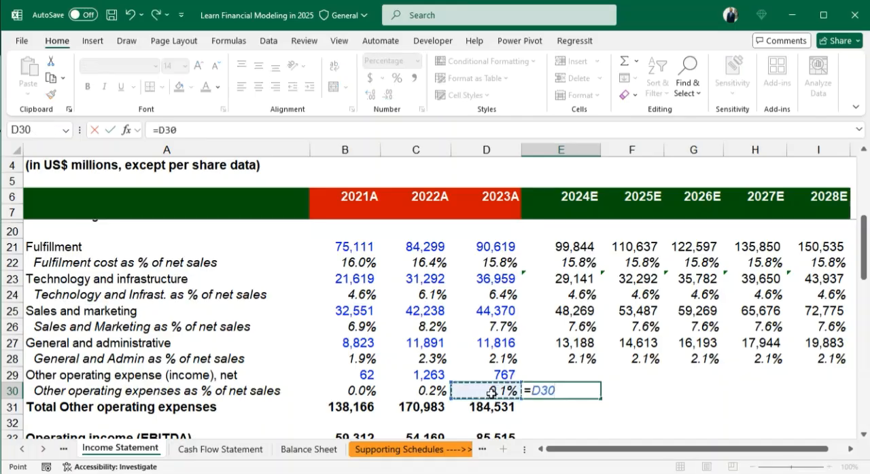
key("ctrl+Return")
key("shift+Right")
key("shift+Right")
key("shift+Right")
key("shift+Right")
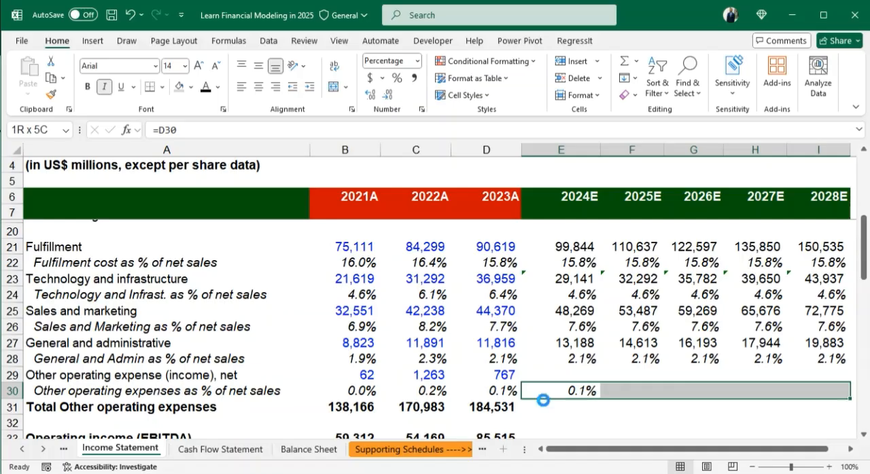
- Calculate 2024E other operating expense in E29 as total net sales times its percentage, =E12*E30, and display it without decimals
type("=")
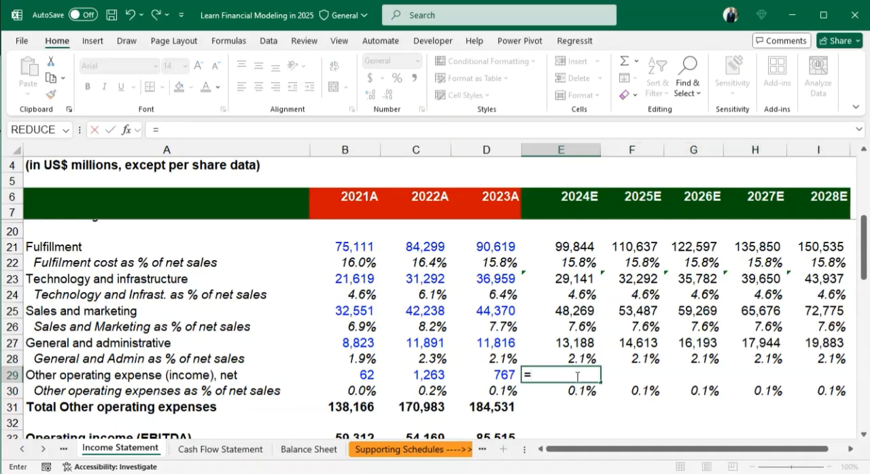
scroll(608, 402, "up", 4)
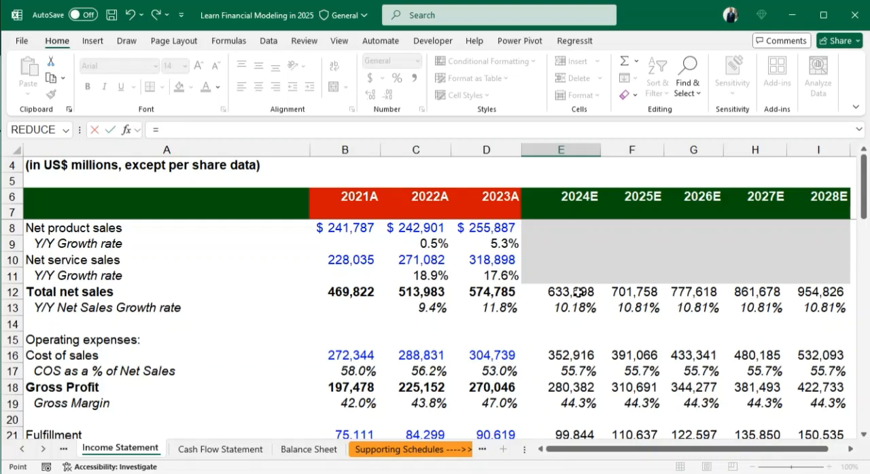
left_click(590, 297)
type("*")
scroll(609, 400, "down", 2)
scroll(609, 400, "down", 2)
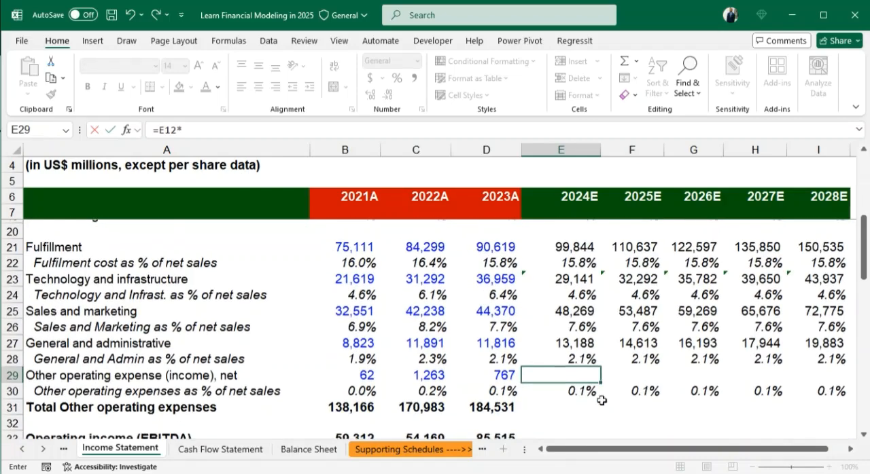
left_click(581, 395)
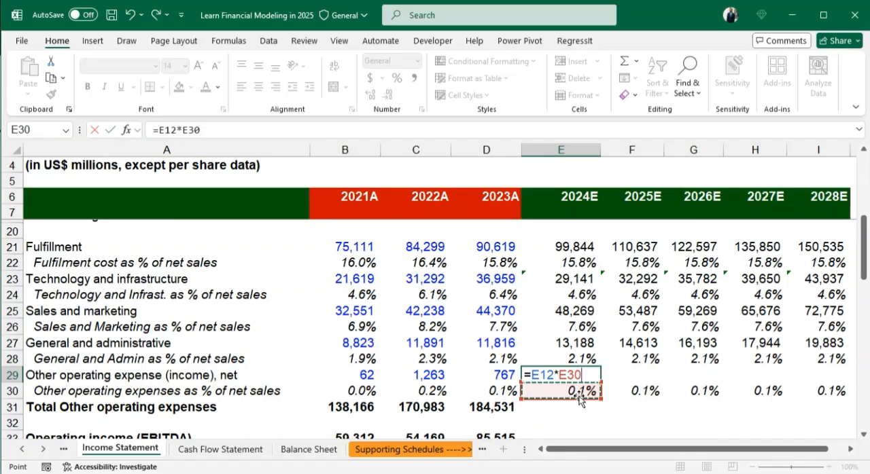
key("ctrl+Return")
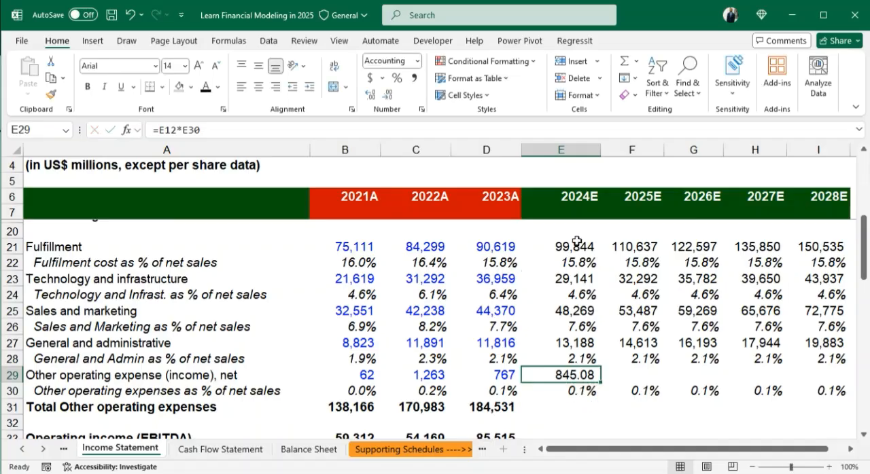
left_click(387, 100)
left_click(388, 100)
- Fill the 2024E other operating expense formula from E29 across the forecast years to I29
key("shift+Right")
key("shift+Right")
key("shift+Right")
key("shift+Right")
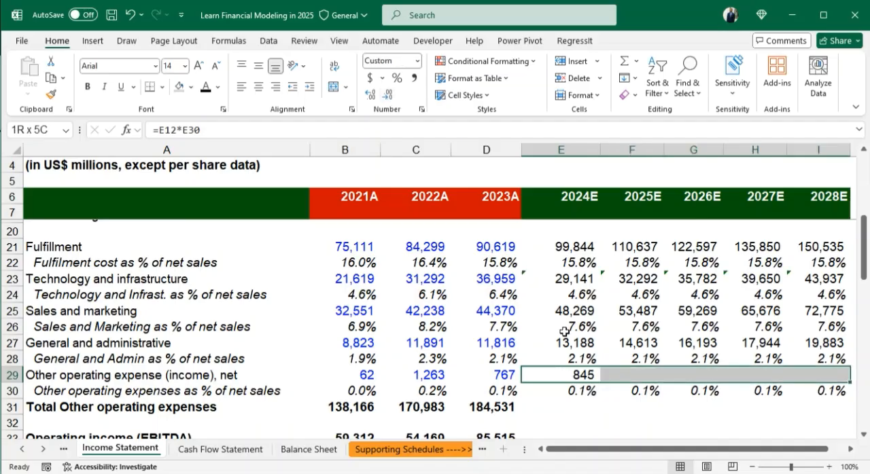
key("ctrl+r")
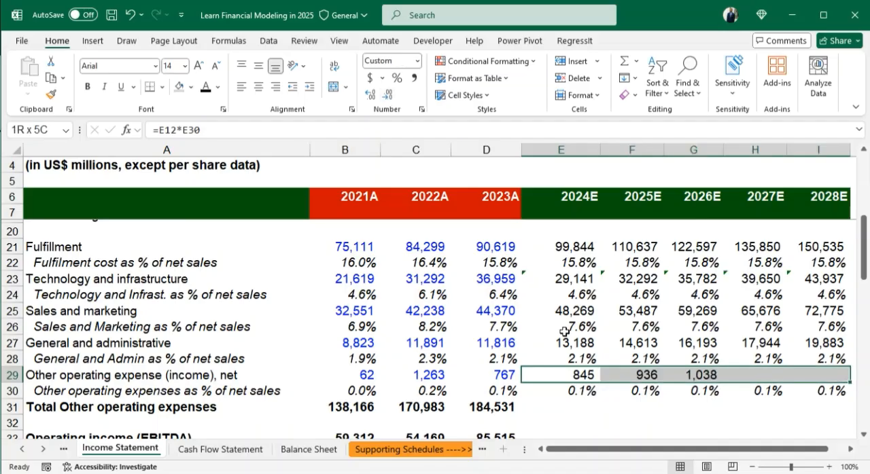
- Fill the 2023A total other operating expenses formula from D31 across the forecast years to I31
left_click(564, 406)
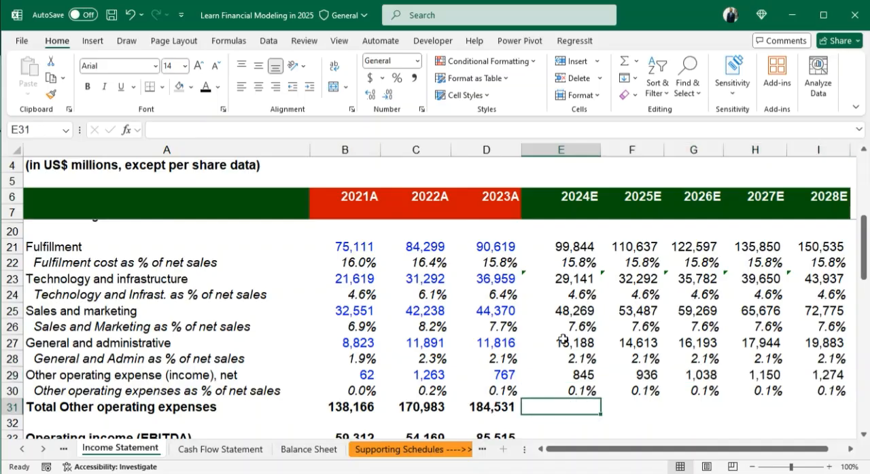
scroll(563, 339, "up", 4)
scroll(635, 349, "down", 3)
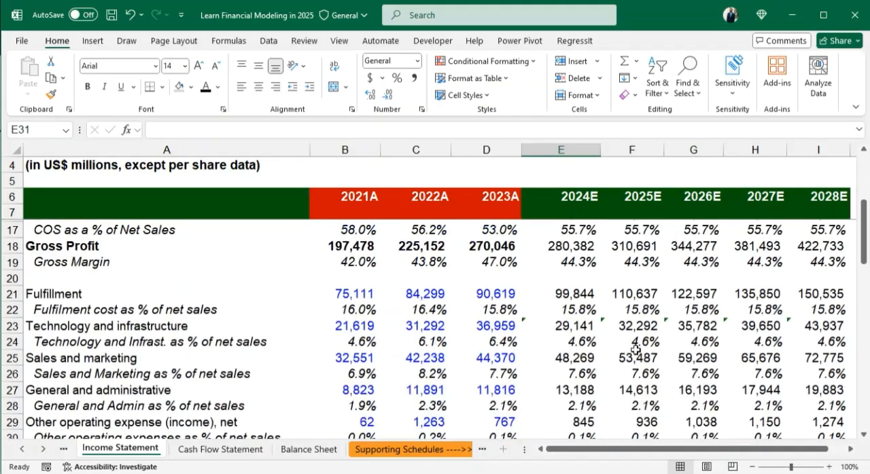
scroll(635, 348, "down", 2)
scroll(636, 350, "down", 1)
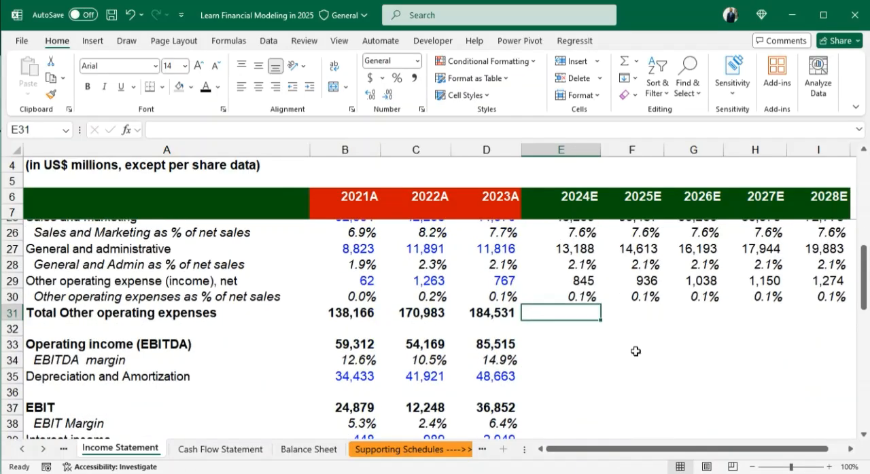
left_click(488, 312)
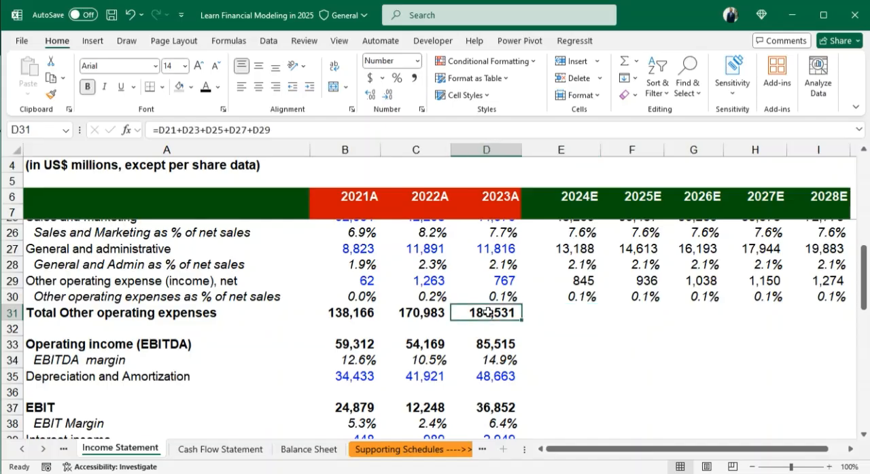
key("shift+Right")
key("shift+Right")
key("shift+Right")
key("shift+Right")
key("shift+Right")
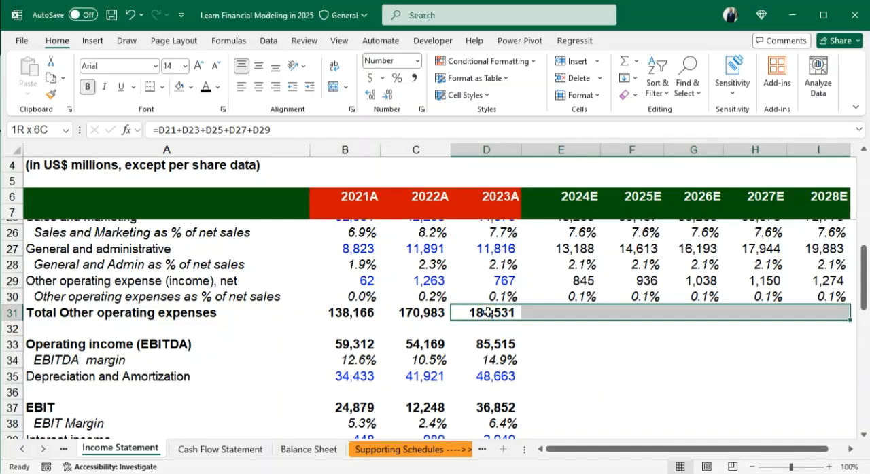
key("ctrl+r")
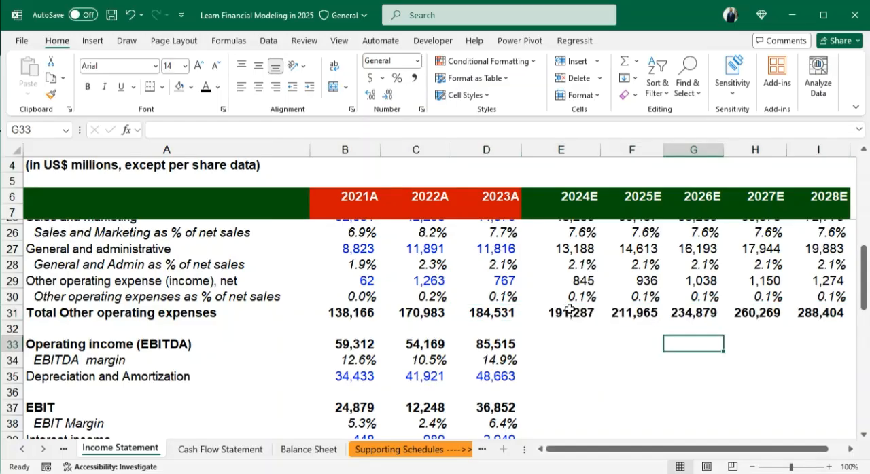
- Check which operating expense rows the 2024E total other operating expenses formula in E31 adds up
double_click(570, 313)
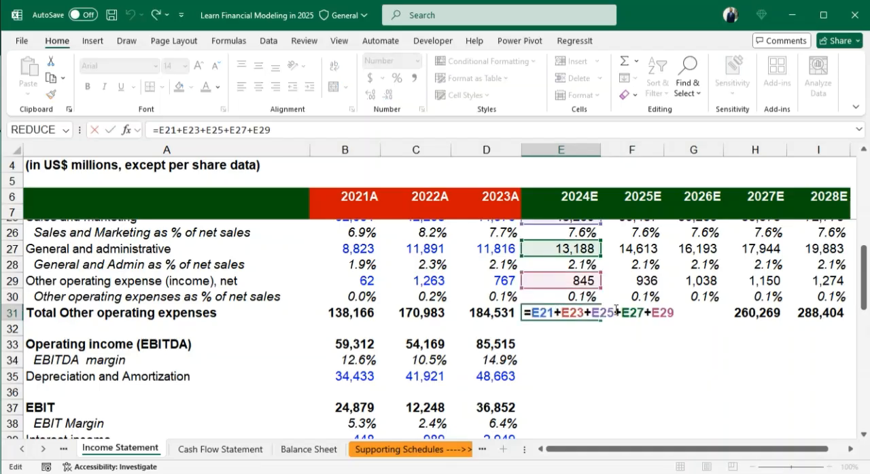
scroll(643, 299, "up", 6)
scroll(643, 317, "down", 3)
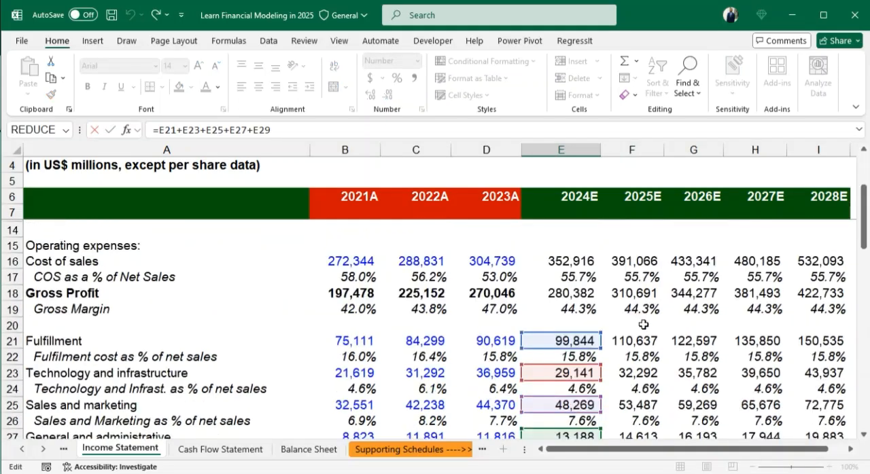
scroll(643, 326, "down", 2)
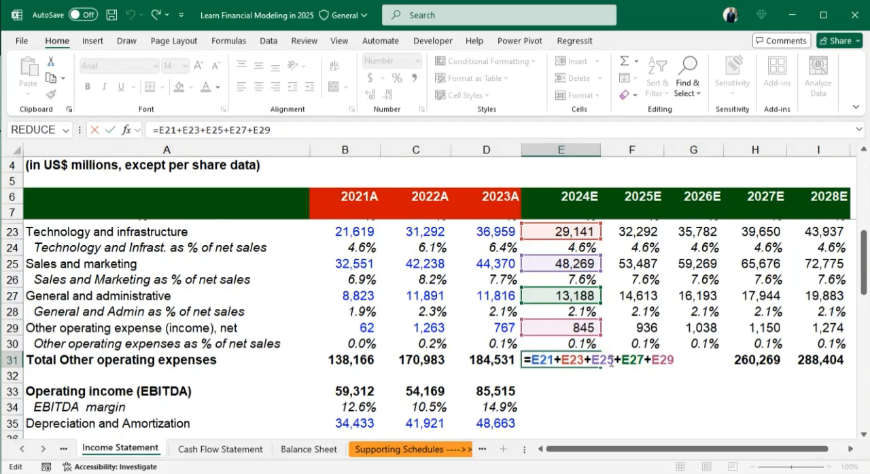
- Calculate 2024E operating income (EBITDA) in E33 as gross profit minus total other operating expenses, =E18-E31
left_click(563, 392)
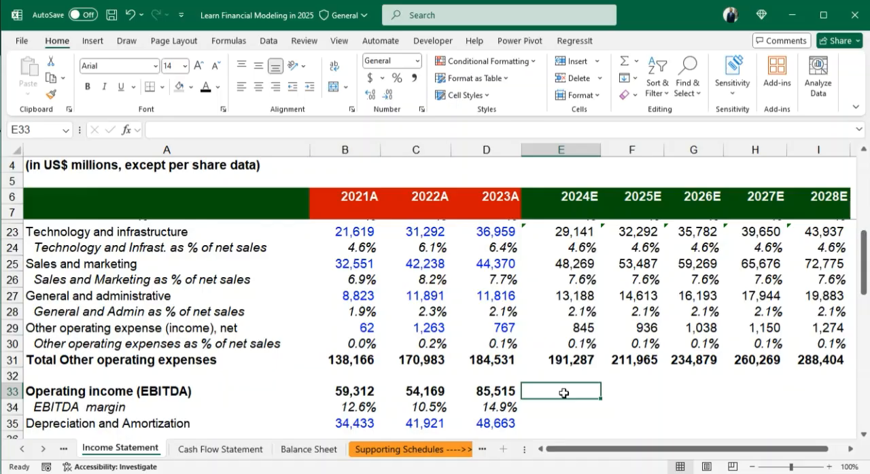
type("=")
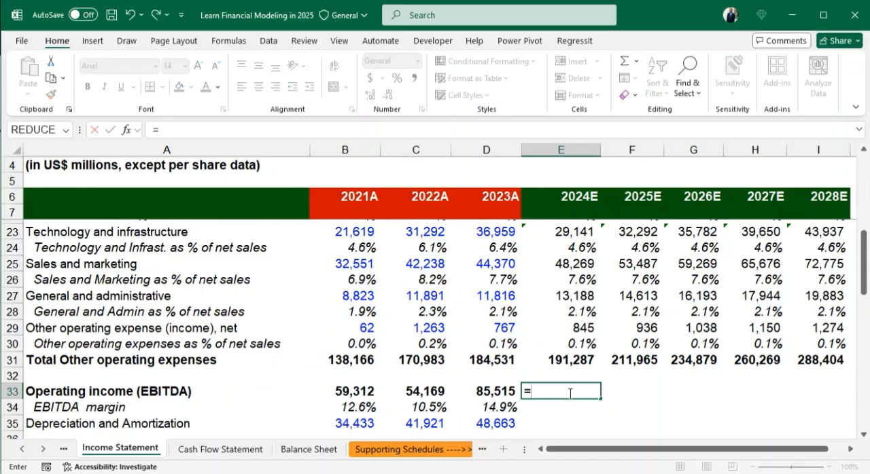
scroll(581, 308, "up", 5)
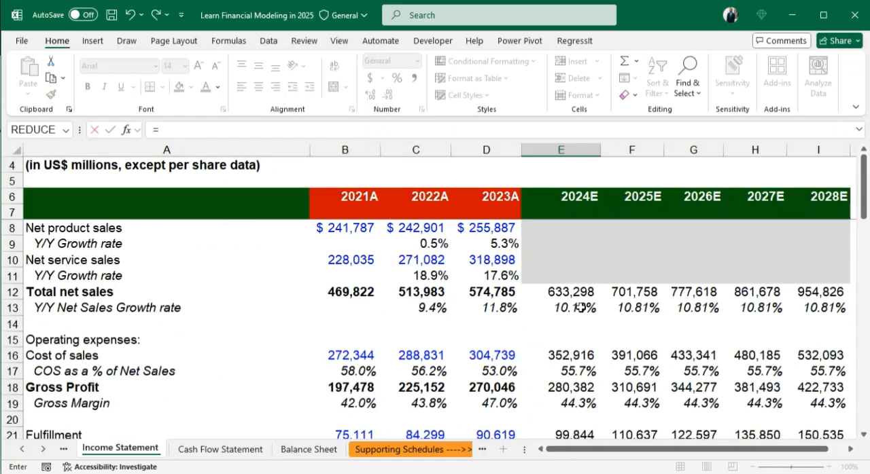
scroll(581, 308, "down", 1)
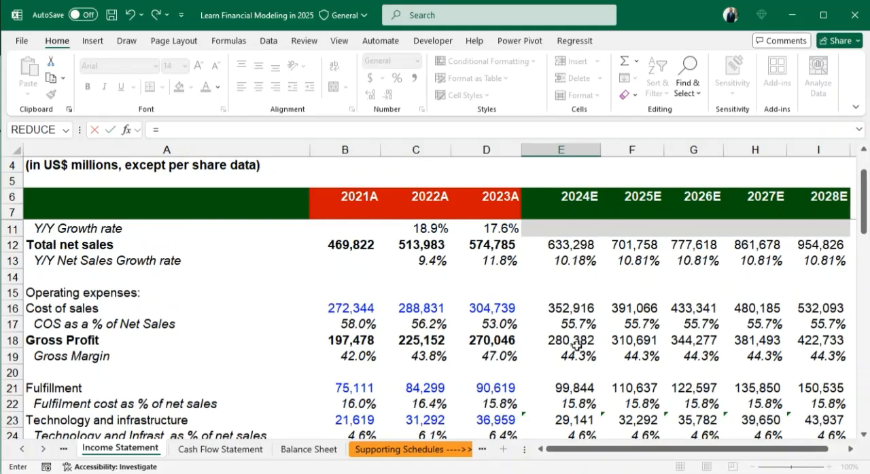
left_click(574, 342)
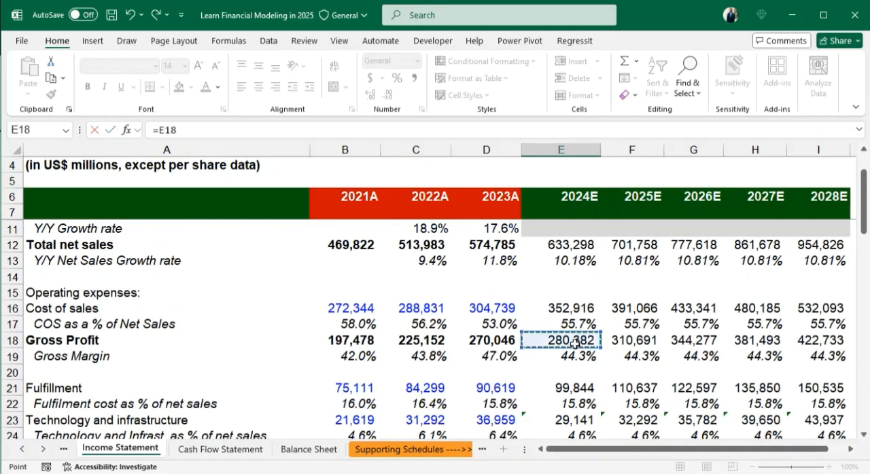
type("-")
scroll(574, 344, "down", 4)
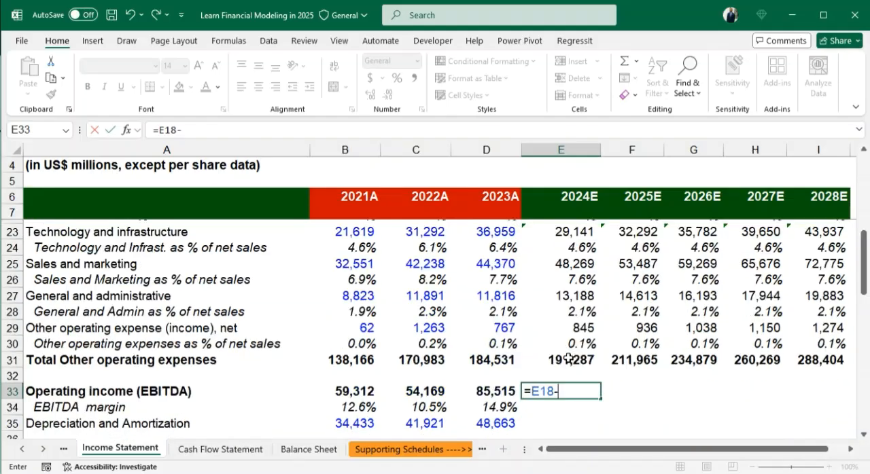
left_click(568, 359)
key("Return")
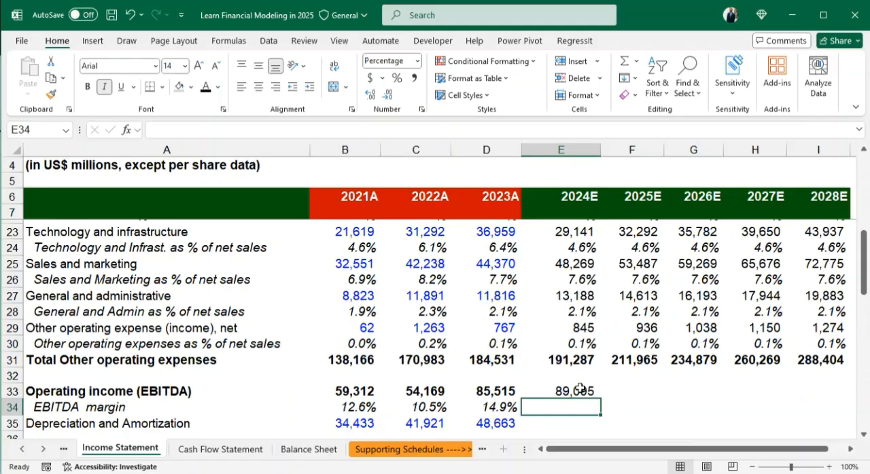
- Fill the operating income (EBITDA) formula from E33 across to I33 and make the forecast values bold
left_click(579, 388)
key("shift+Right")
key("shift+Right")
key("shift+Right")
key("shift+Right")
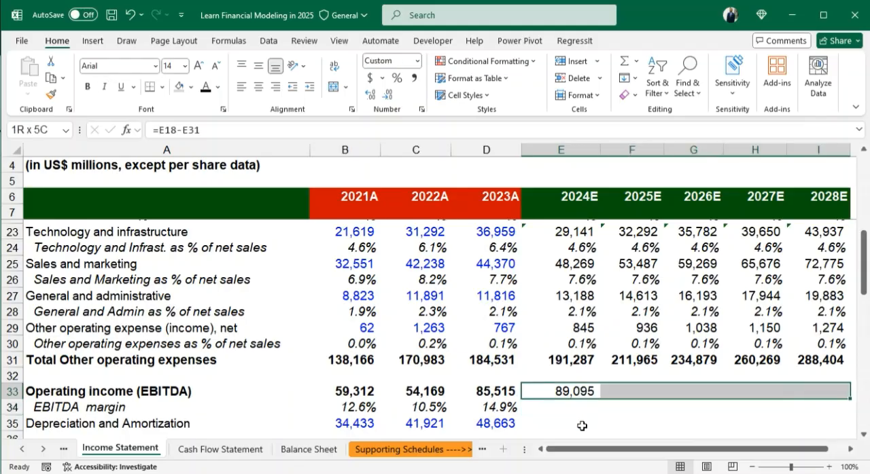
key("ctrl+r")
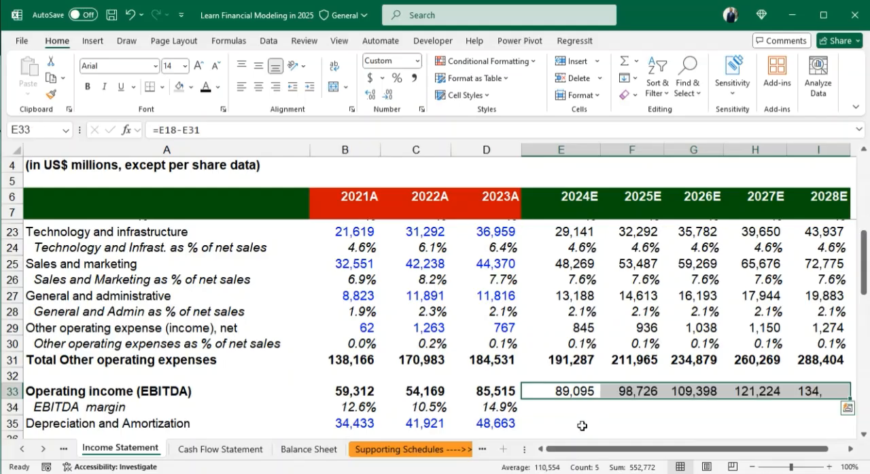
key("ctrl+b")
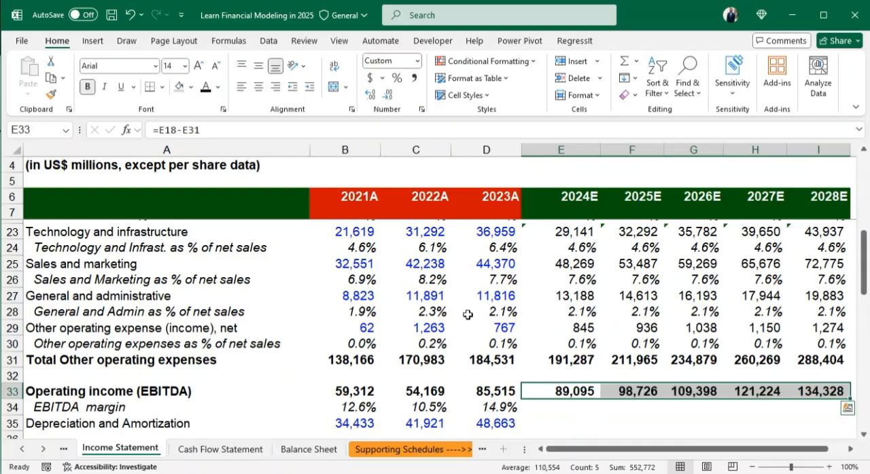
- Review the forecast gross profit in E18:I18 and the rows from operating expenses down to total non-operating income (expense)
scroll(475, 306, "up", 3)
left_click_drag(564, 293, 819, 293)
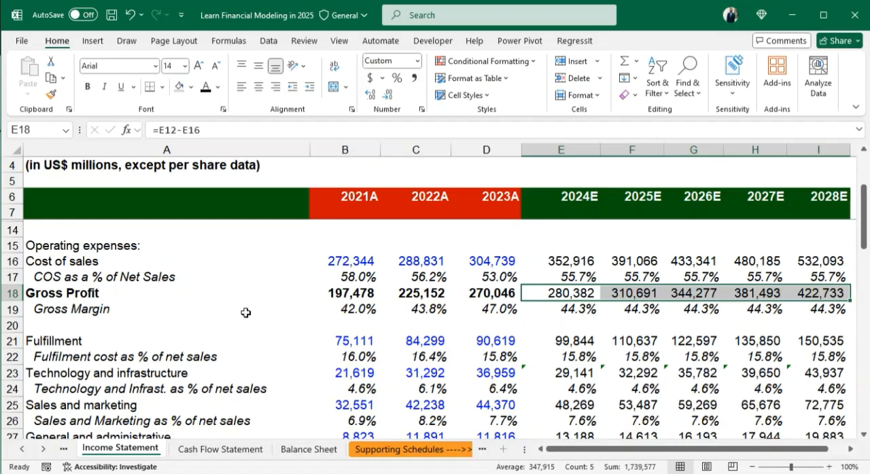
left_click(561, 357)
scroll(631, 361, "down", 3)
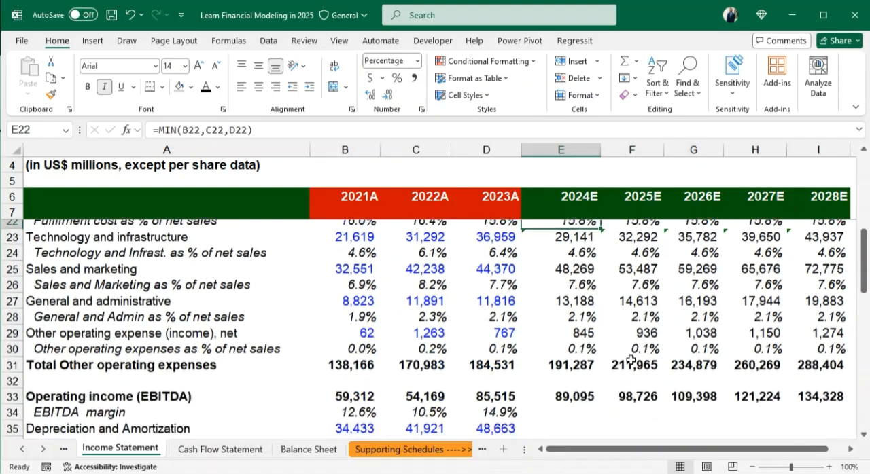
scroll(631, 361, "down", 2)
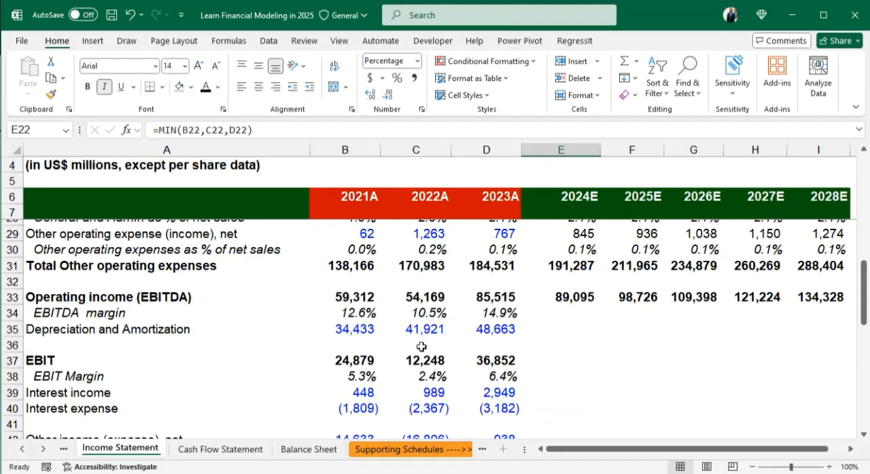
scroll(430, 339, "down", 1)
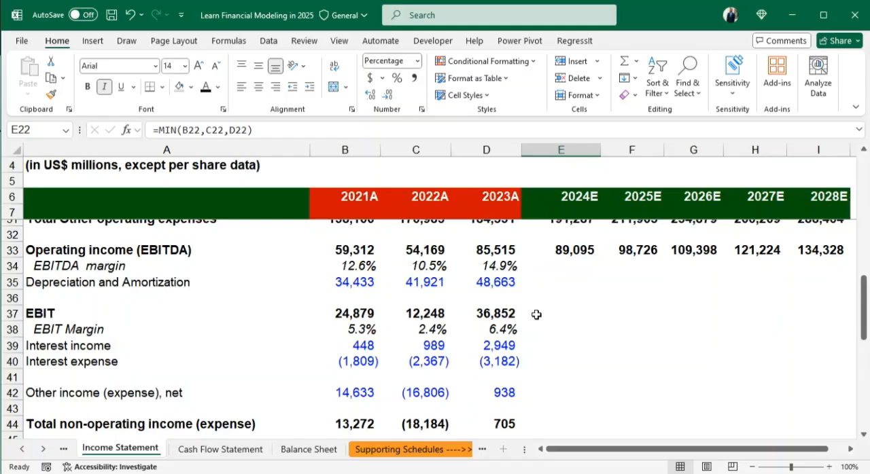
- Fill the EBIT and EBIT margin formulas from D37:D38 across the forecast years to column I
left_click(499, 314)
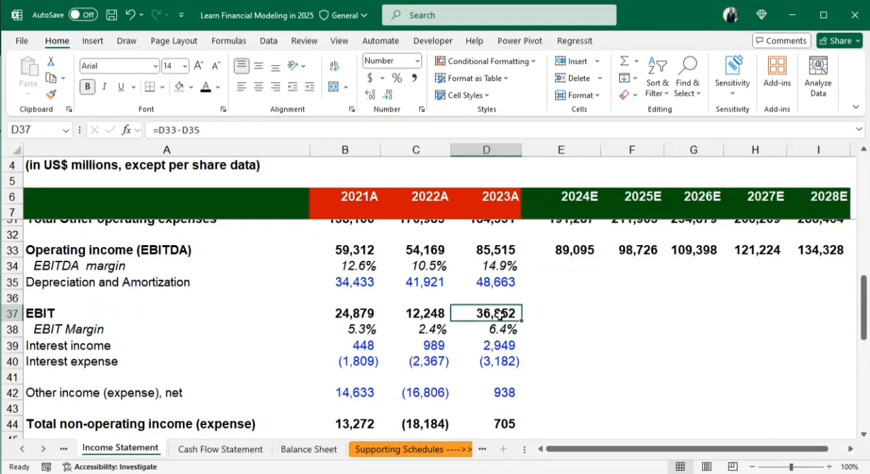
key("shift+Down")
key("shift+Up")
key("shift+Down")
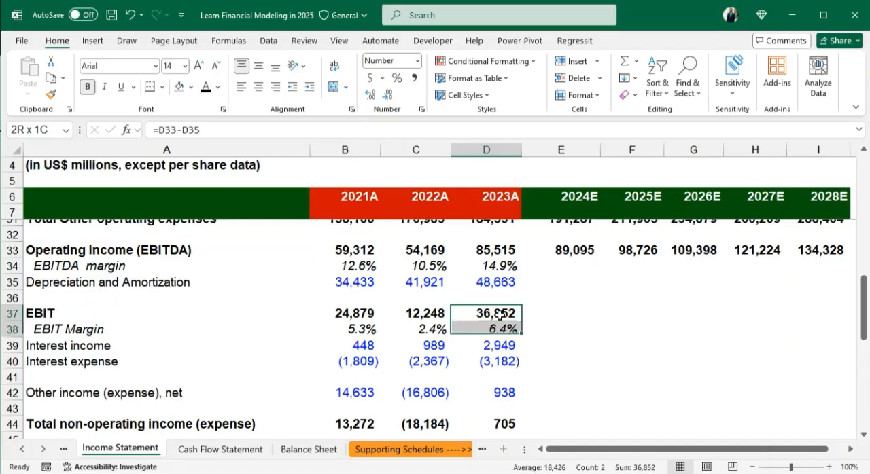
key("shift+Right")
key("shift+Right")
key("shift+Right")
key("shift+Right")
key("shift+Right")
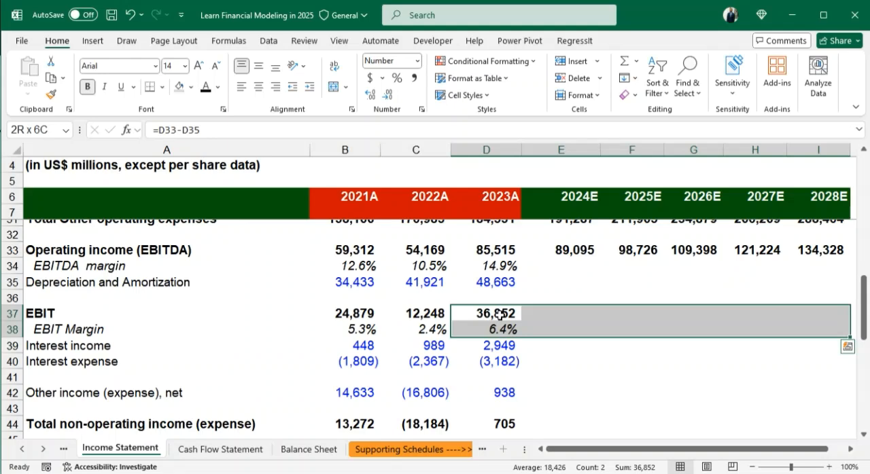
key("ctrl+r")
left_click(565, 344)
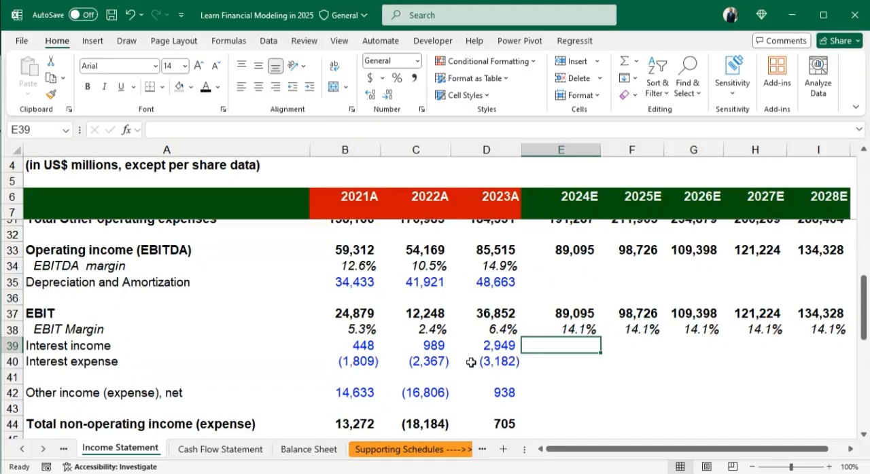
- Examine the historical other income (expense), net values in row 42 and fit column E's width to its contents
scroll(471, 362, "down", 1)
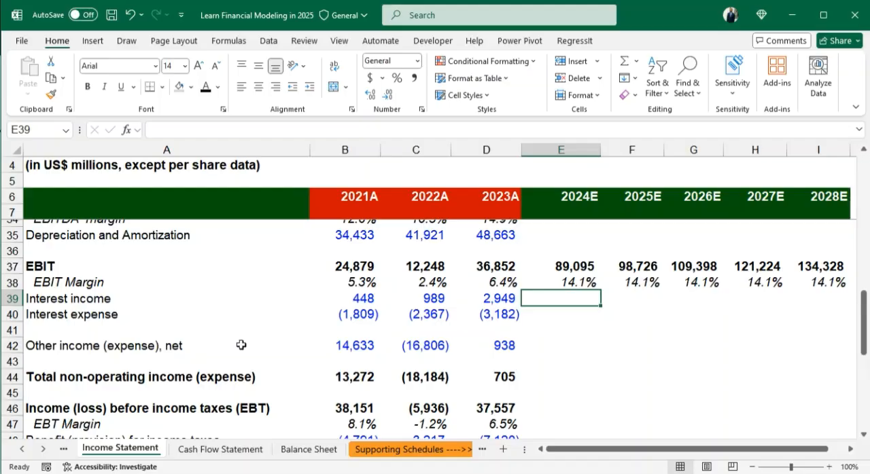
left_click(496, 346)
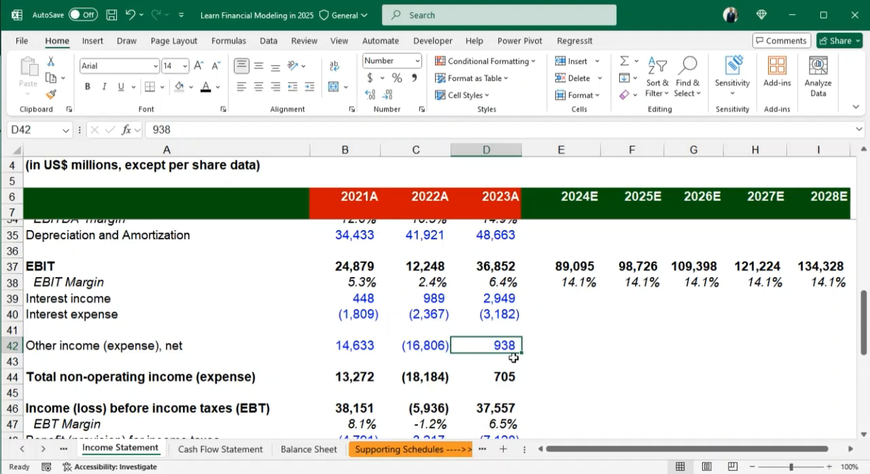
left_click_drag(70, 345, 497, 348)
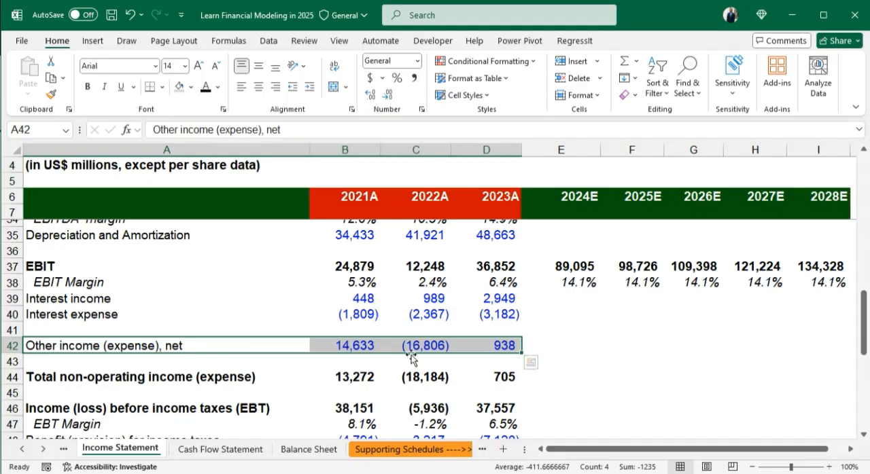
left_click(432, 346)
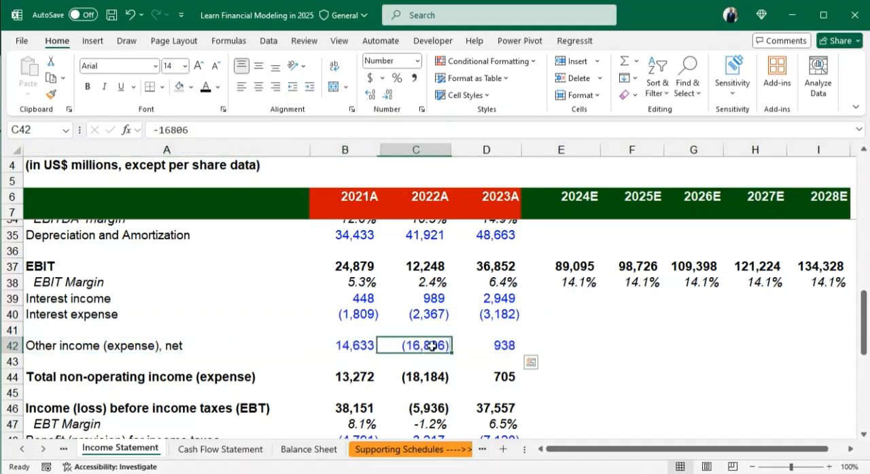
left_click(584, 349)
left_click(641, 349)
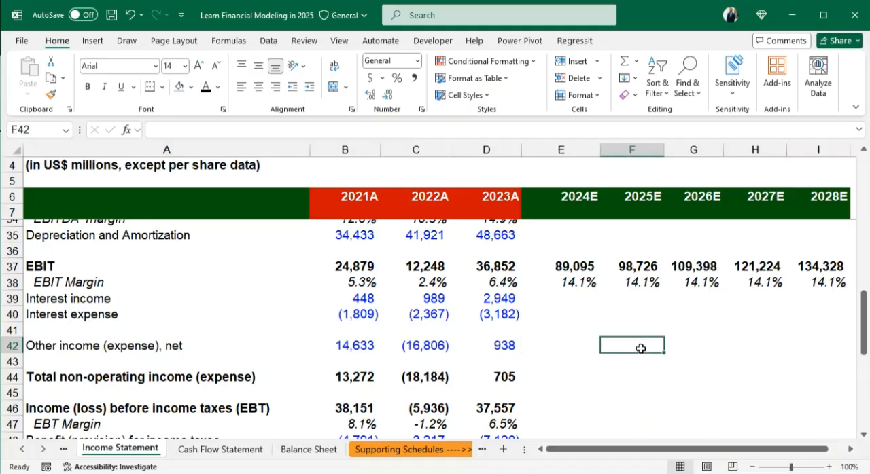
double_click(599, 149)
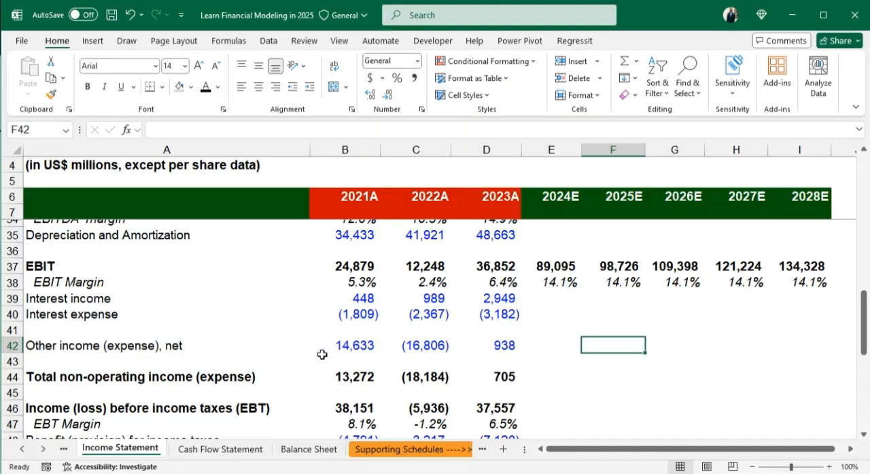
- Link 2024E other income (expense), net in E42 to the 2021A value with =B42 and fill the formula into F42
left_click(550, 346)
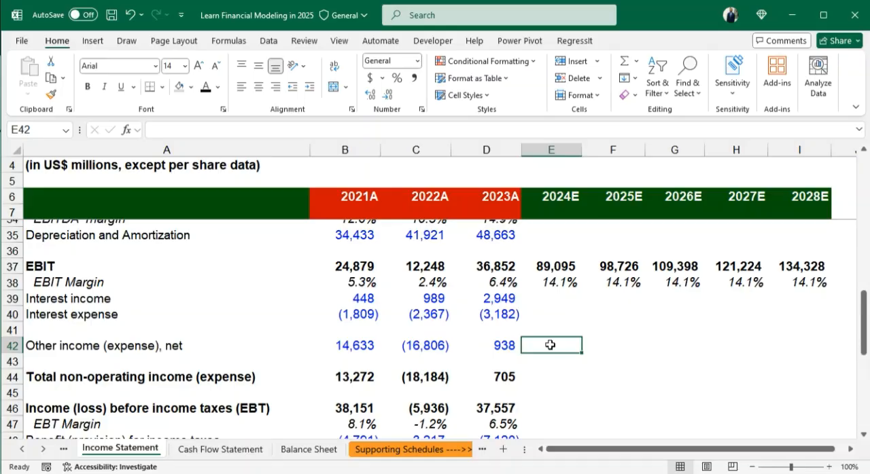
type("=")
left_click(354, 345)
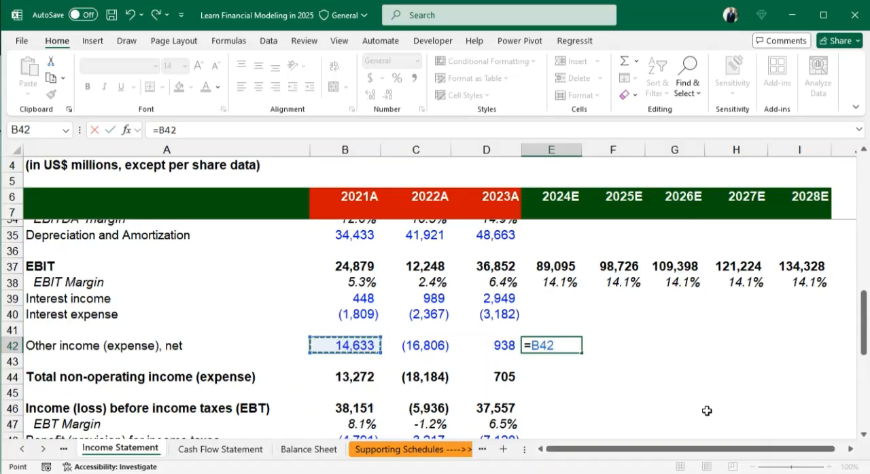
key("Return")
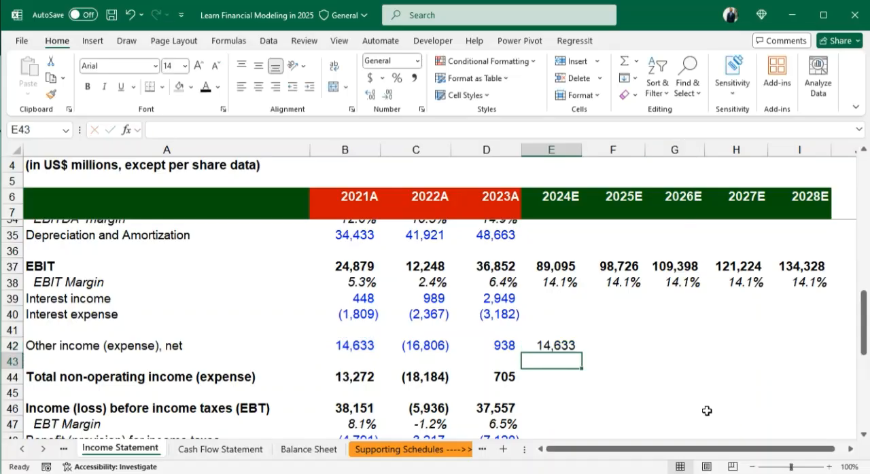
left_click(563, 346)
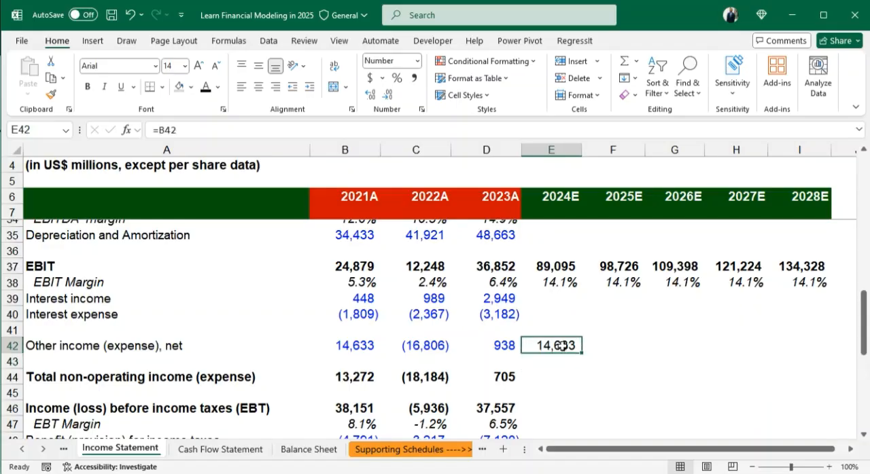
key("shift+Right")
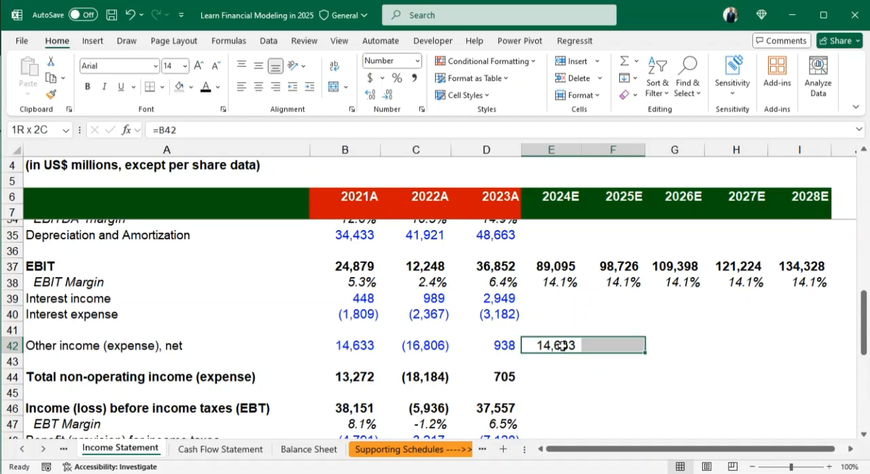
key("ctrl+r")
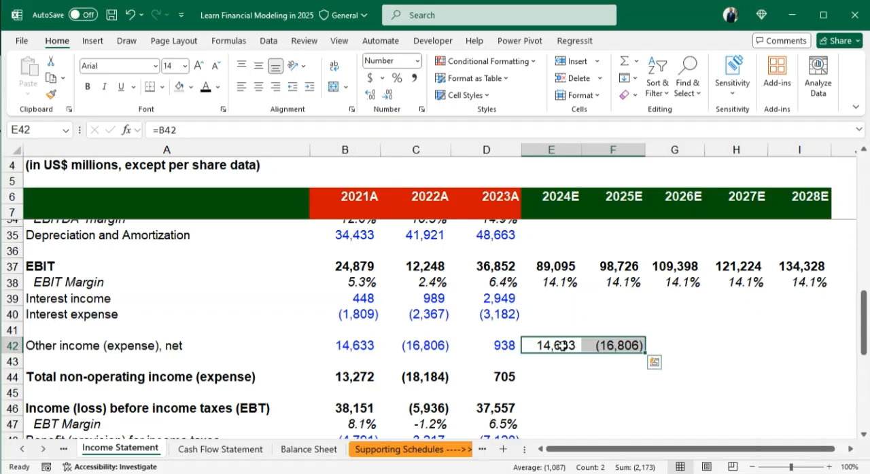
- Try to repeat the relative formulas from E42:F42 in G42:H42 for 2026E and 2027E, and clear the pasted cells
left_click(505, 345)
double_click(503, 345)
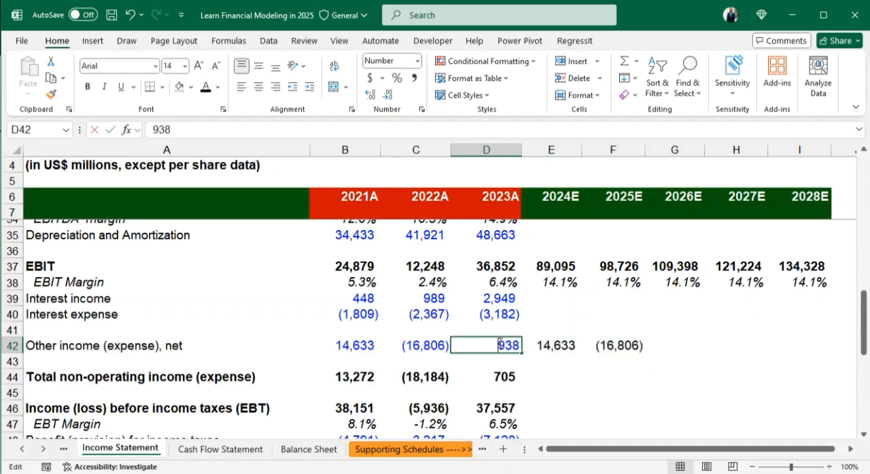
key("Return")
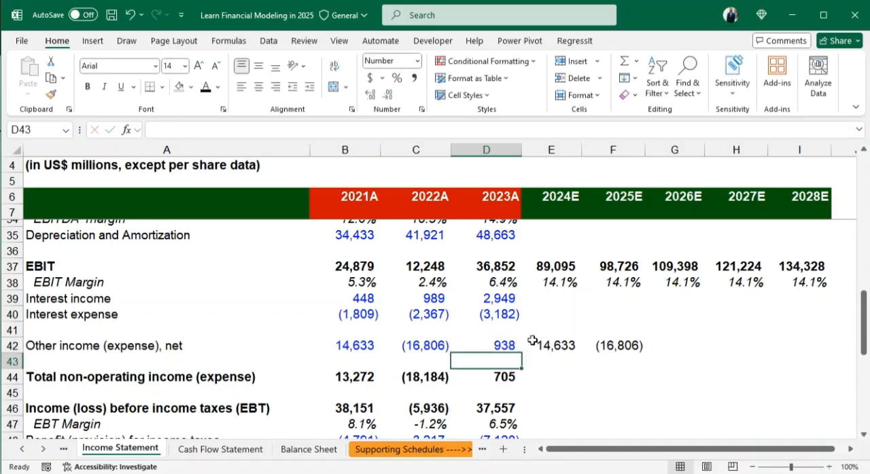
left_click(494, 345)
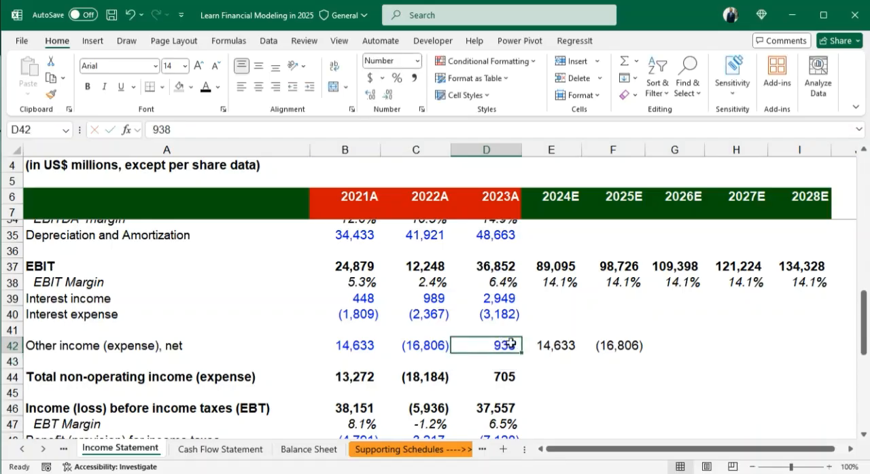
left_click(360, 347)
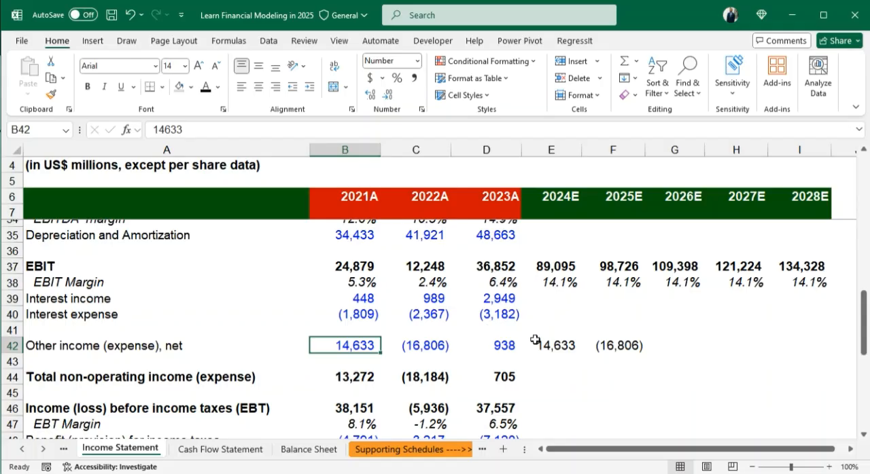
left_click_drag(542, 346, 646, 347)
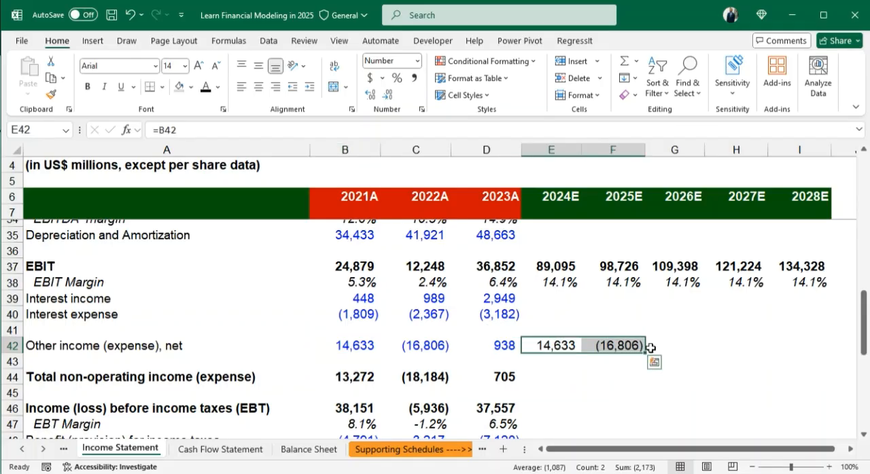
key("ctrl+c")
left_click(665, 351)
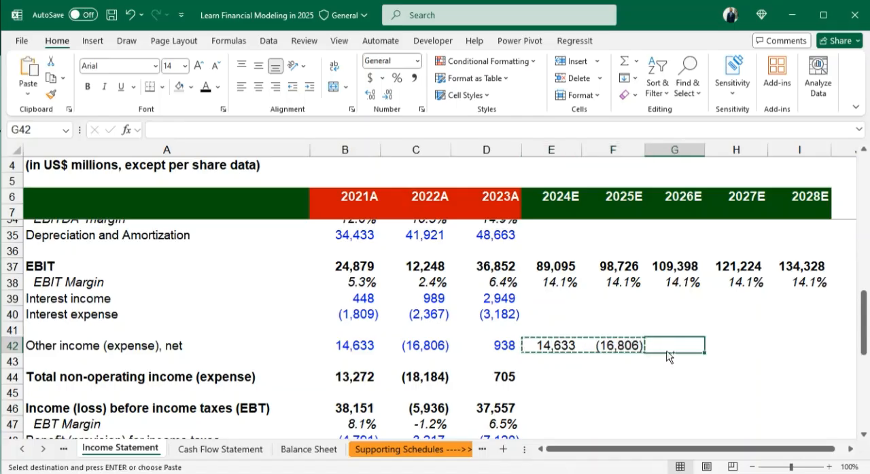
key("ctrl+v")
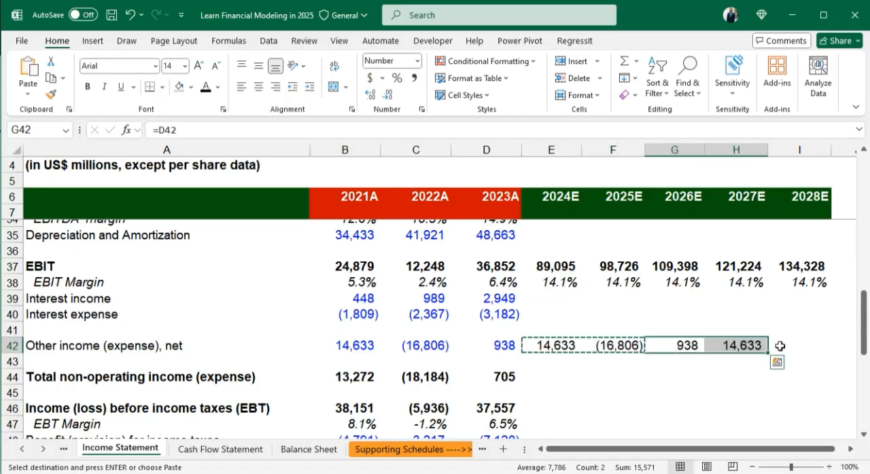
left_click(541, 346)
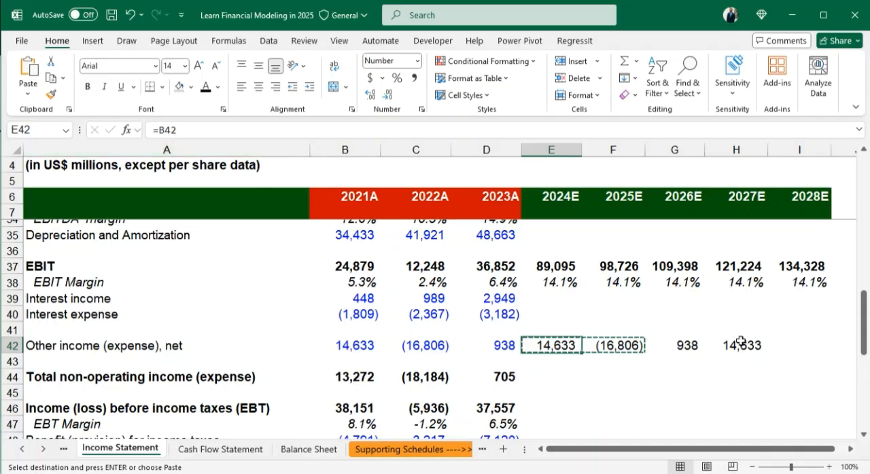
left_click_drag(661, 350, 725, 357)
key("Delete")
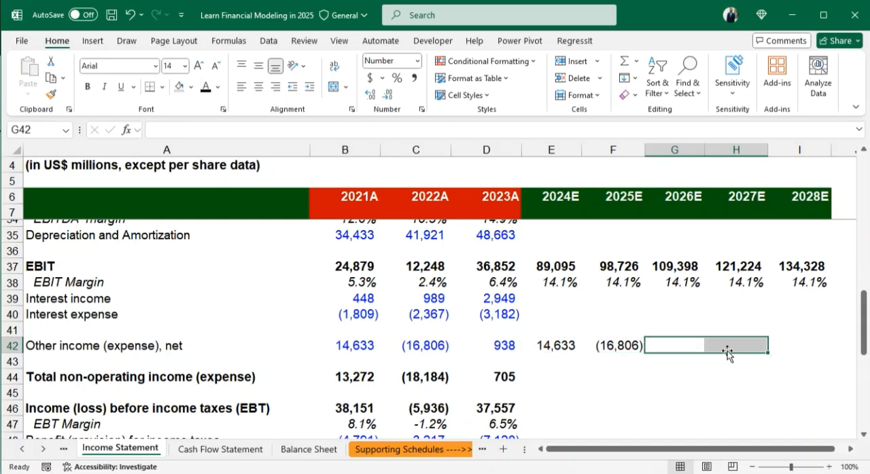
- Make the other income (expense), net references absolute, with =$B$42 in E42 and =$C$42 in F42
double_click(559, 347)
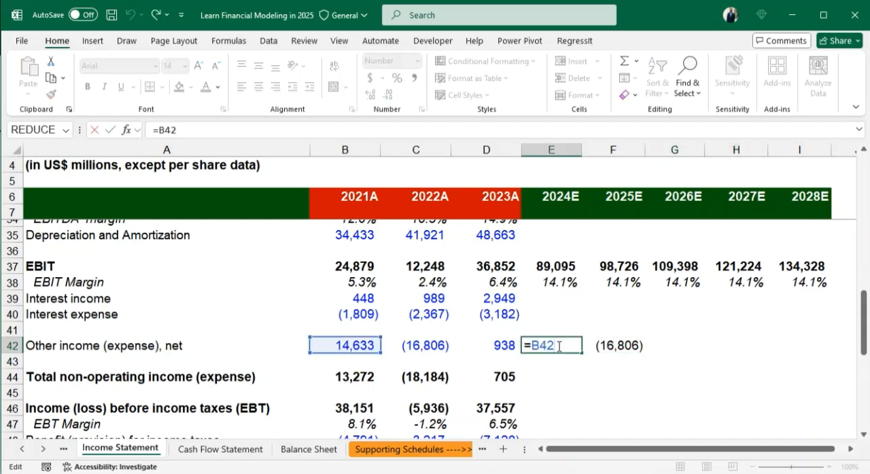
key("F4")
key("Return")
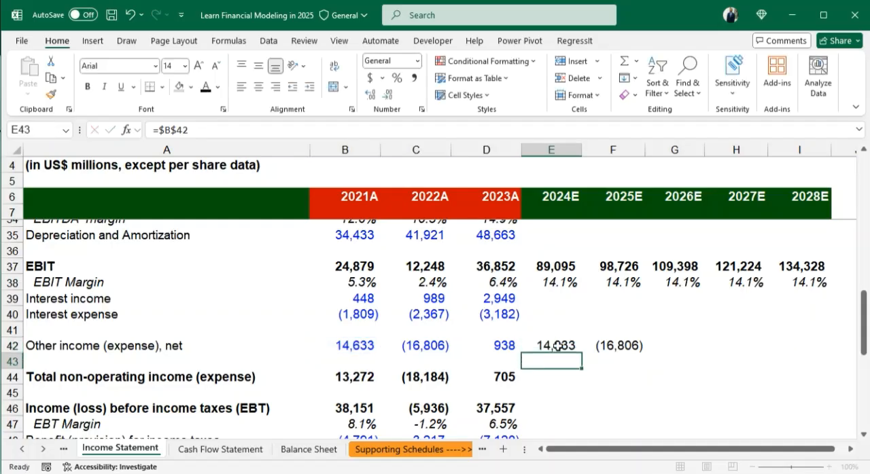
left_click(607, 349)
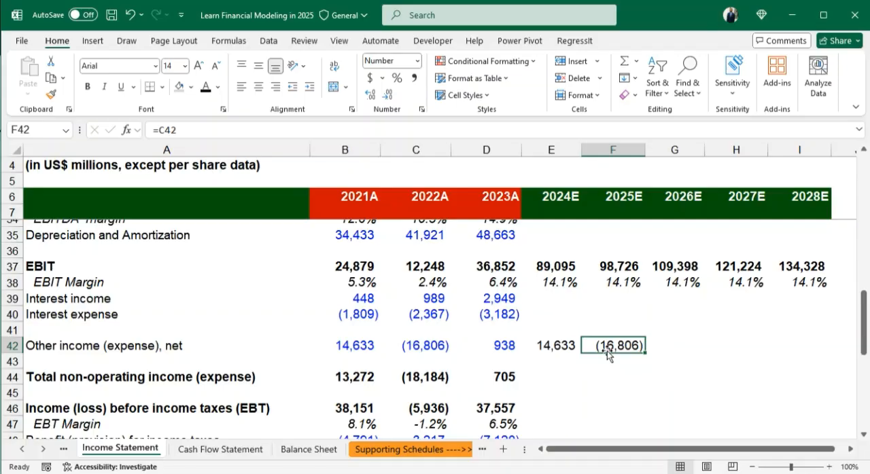
key("F2")
key("F4")
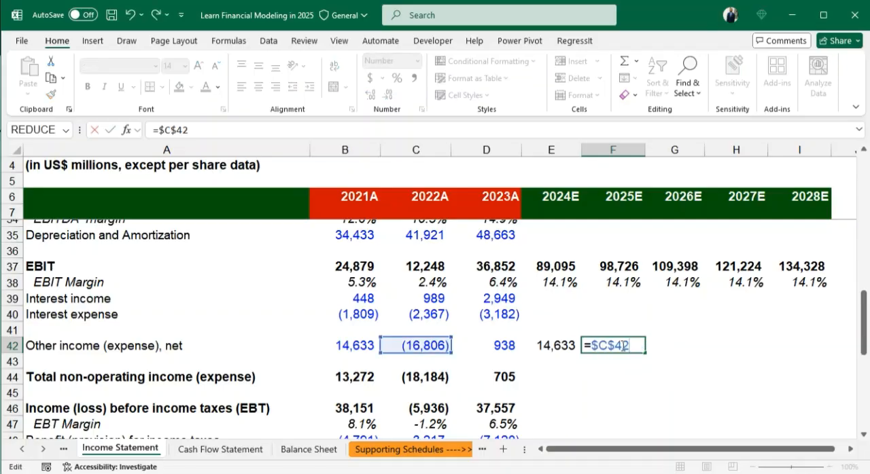
key("Return")
- Copy the absolute-reference formulas from E42:F42 into G42:H42 for 2026E and 2027E
left_click_drag(558, 346, 618, 343)
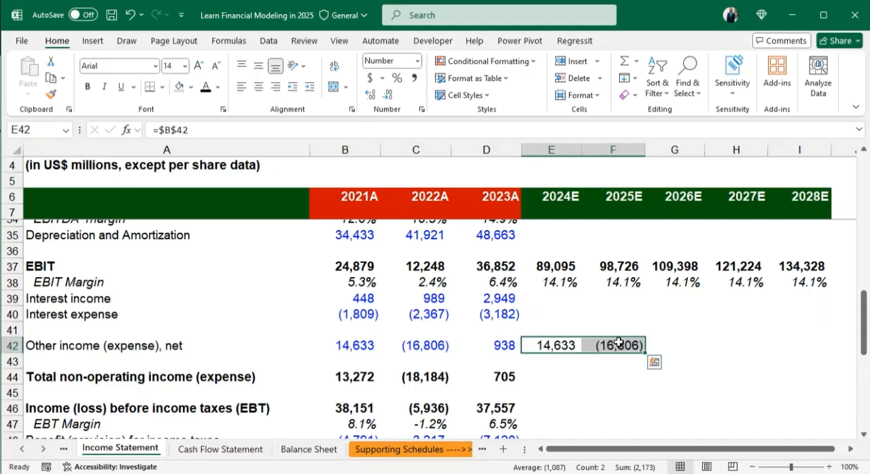
key("ctrl+c")
key("Right")
key("Right")
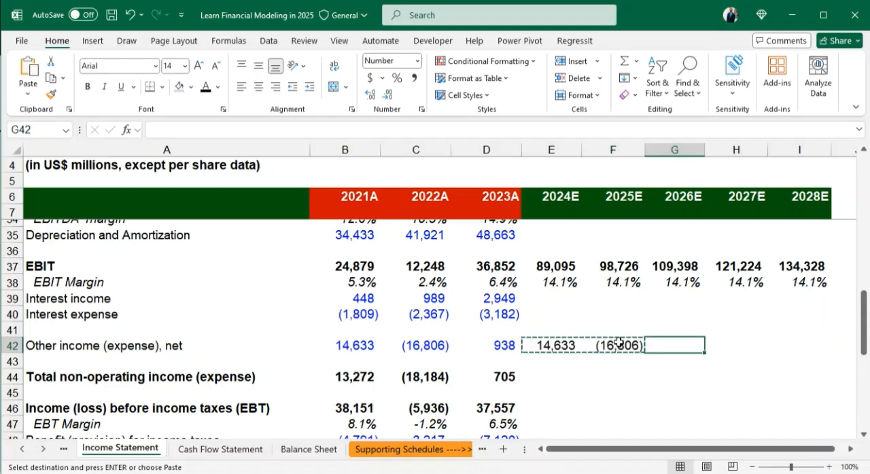
key("ctrl+v")
key("Right")
key("Right")
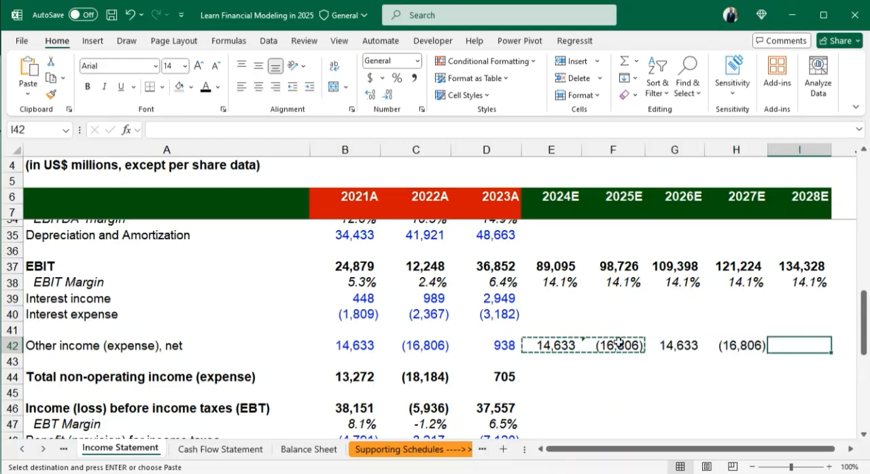
- Copy the 2026E other income (expense), net formula from G42 into I42 for 2028E and select E42:I42
left_click(673, 343)
key("ctrl+c")
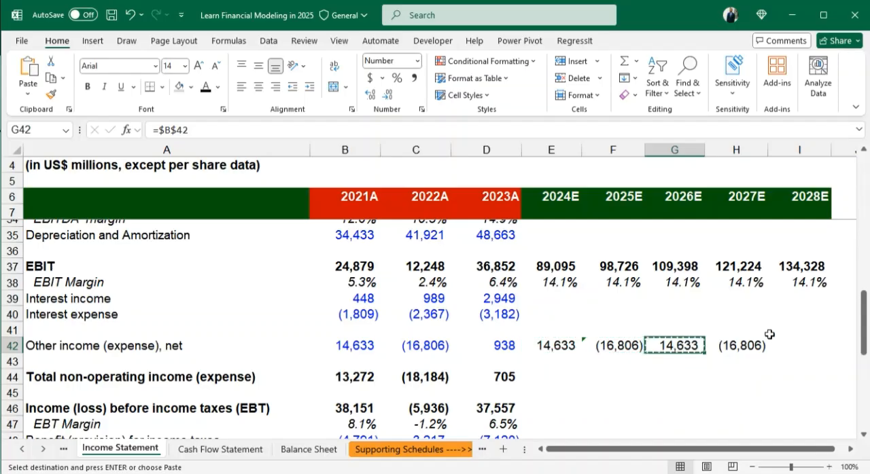
left_click(800, 345)
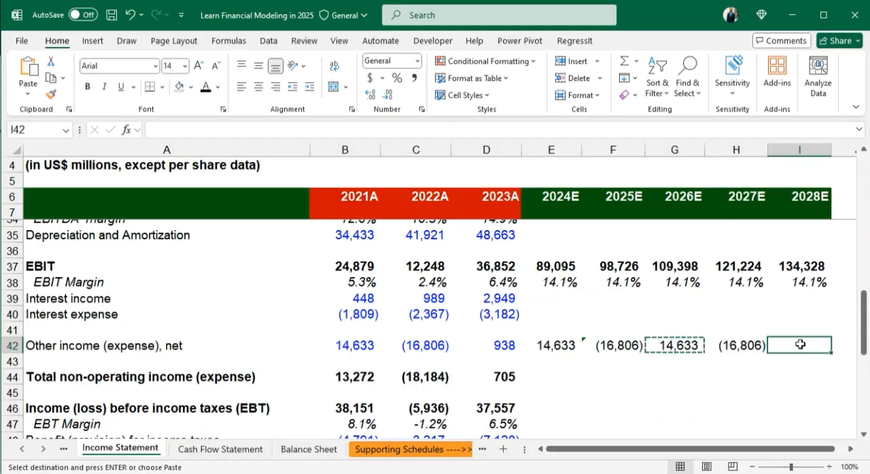
key("Return")
left_click_drag(554, 345, 795, 345)
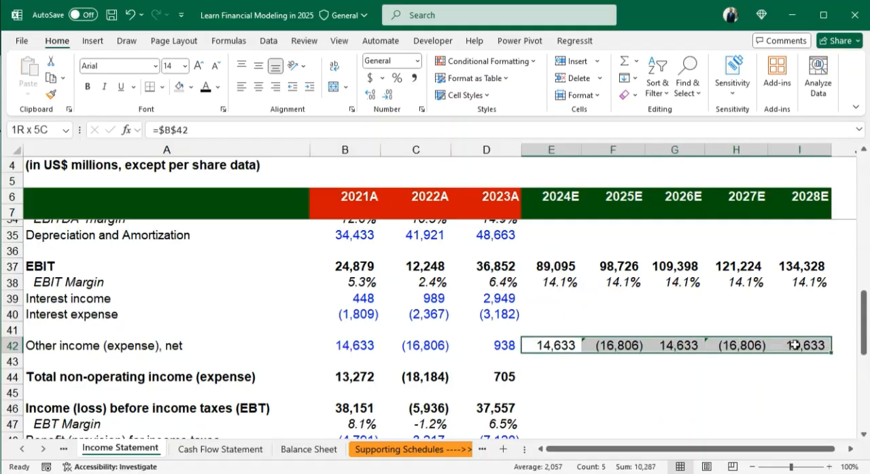
- Fill the total non-operating income (expense) formula from D44 across to I44 for 2024E to 2028E
left_click(561, 364)
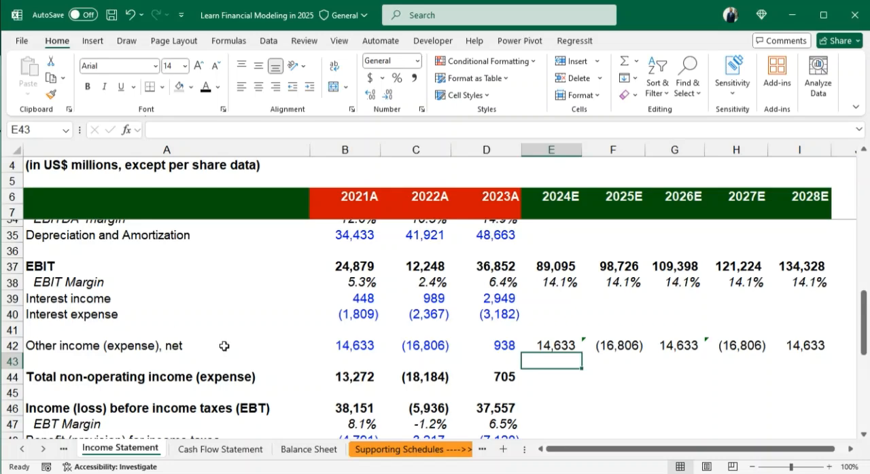
left_click(546, 378)
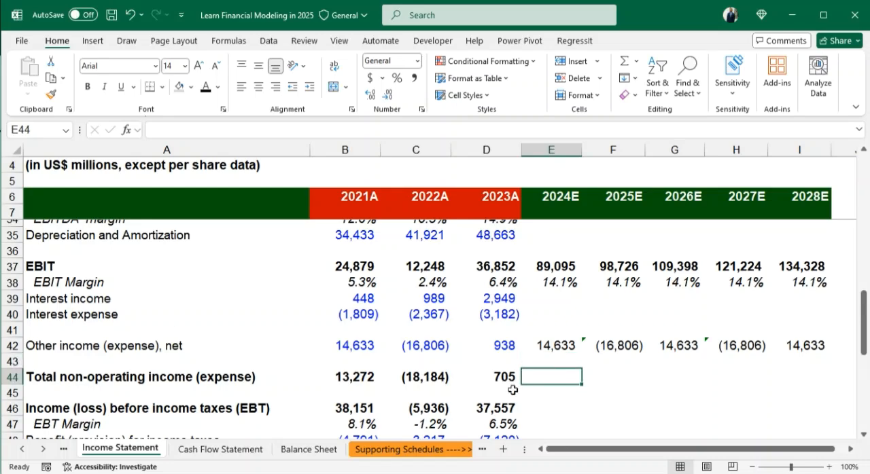
scroll(512, 390, "down", 1)
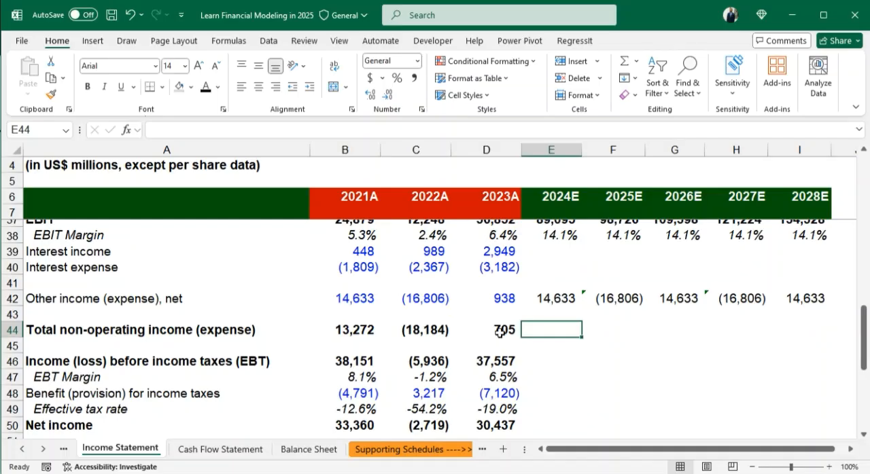
left_click(501, 331)
key("shift+Right")
key("shift+Right")
key("shift+Right")
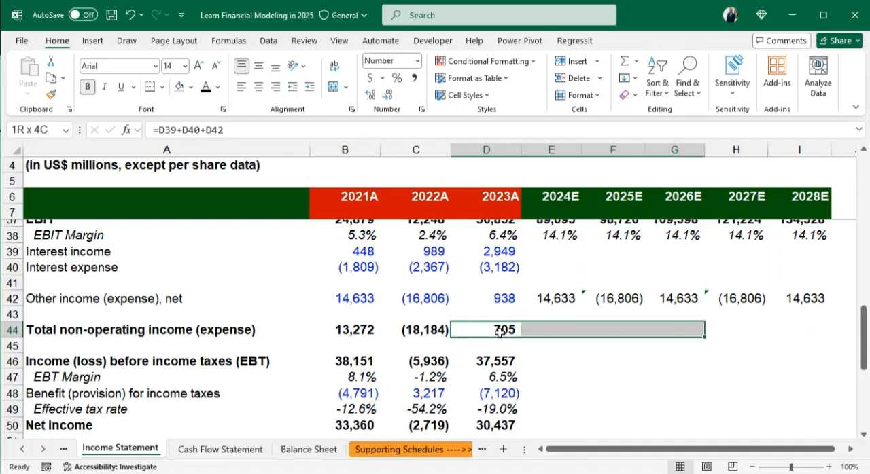
key("shift+Right")
key("shift+Right")
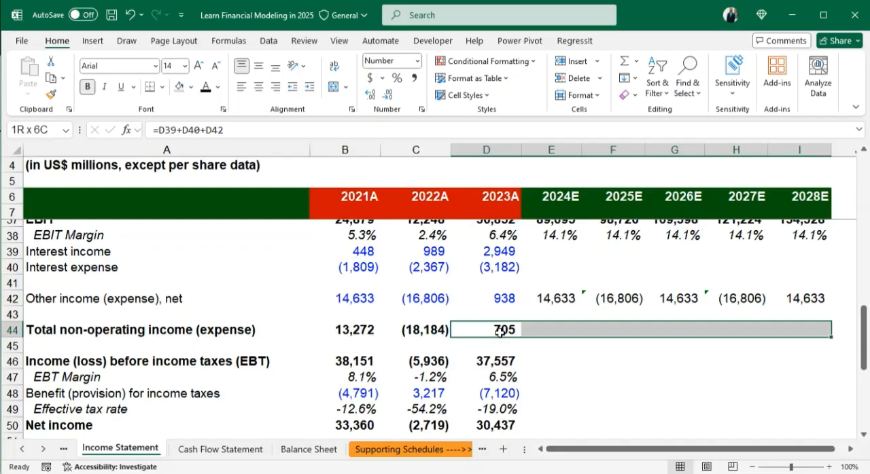
key("ctrl+r")
left_click(549, 346)
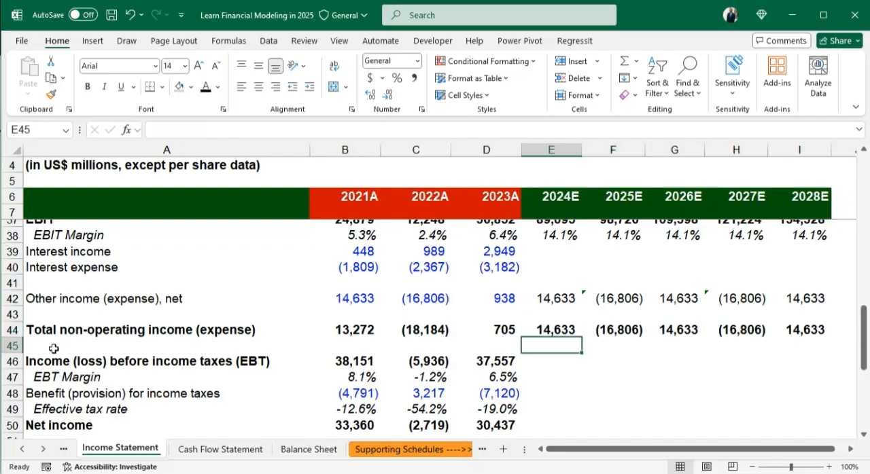
- Fill the income (loss) before income taxes (EBT) formula from D46 across to I46 for 2024E to 2028E
left_click(545, 362)
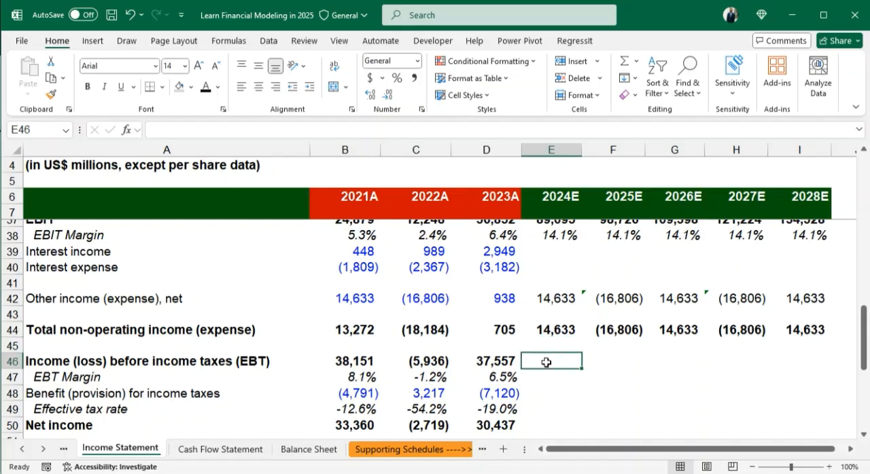
key("Left")
key("shift+Right")
key("shift+Right")
key("shift+Right")
key("shift+Right")
key("shift+Right")
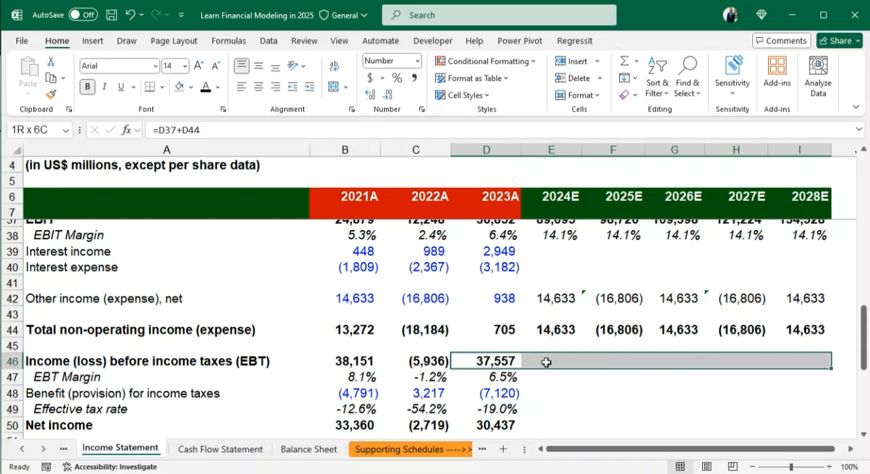
key("ctrl+r")
- Fill the EBT margin formula from D47 across to I47 for 2024E to 2028E
left_click(554, 381)
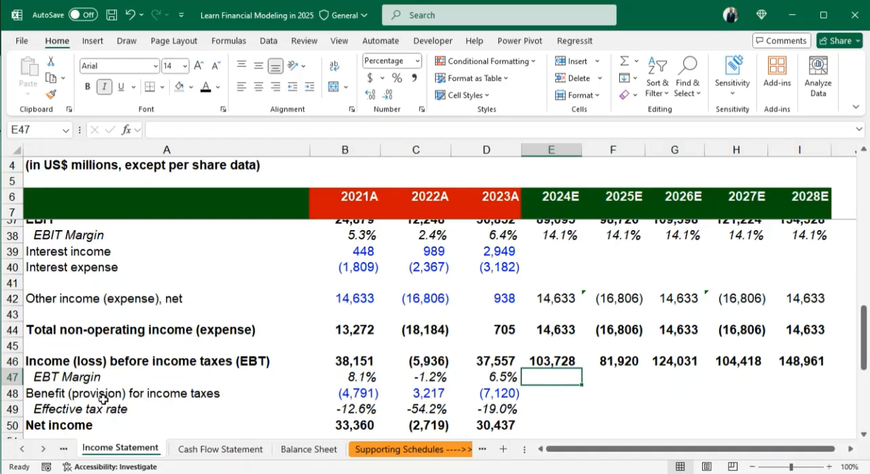
left_click(504, 377)
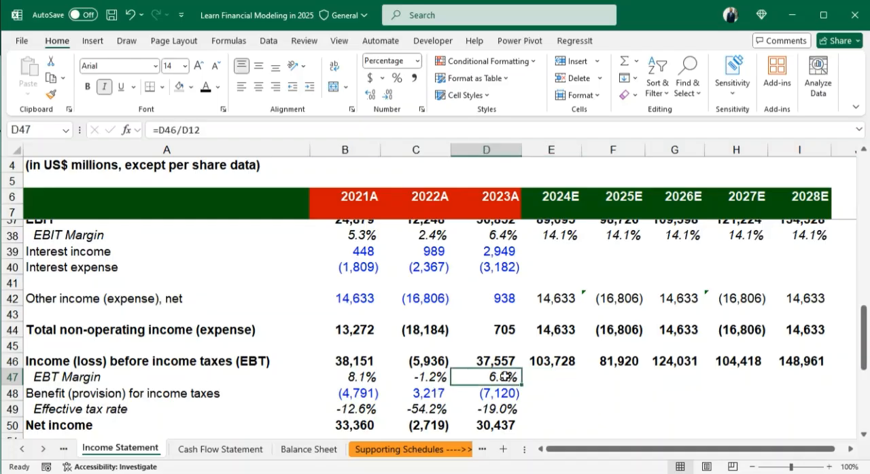
key("shift+Right")
key("shift+Right")
key("shift+Right")
key("shift+Right")
key("shift+Right")
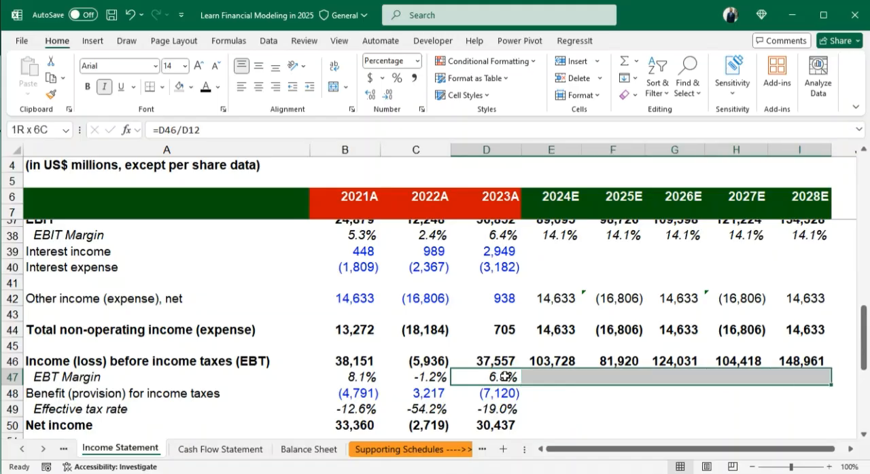
key("ctrl+r")
- Reverse the sign of the 2021A effective tax rate by changing B49 to =-B48/B46
left_click(529, 397)
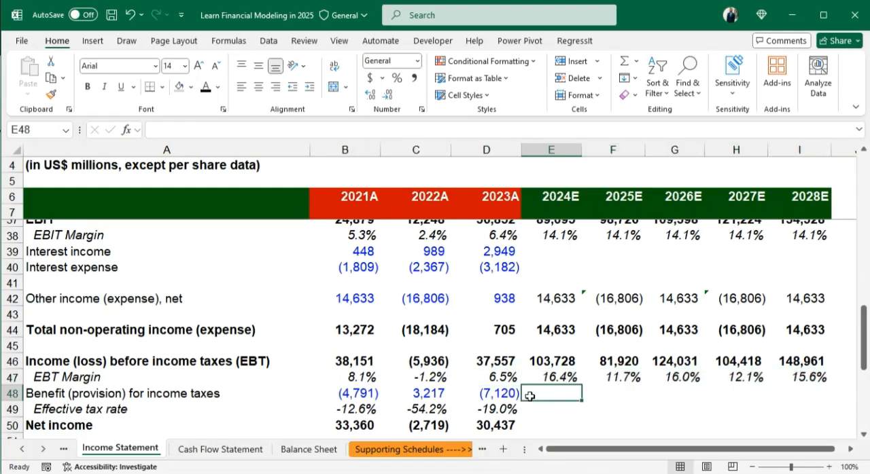
left_click(536, 412)
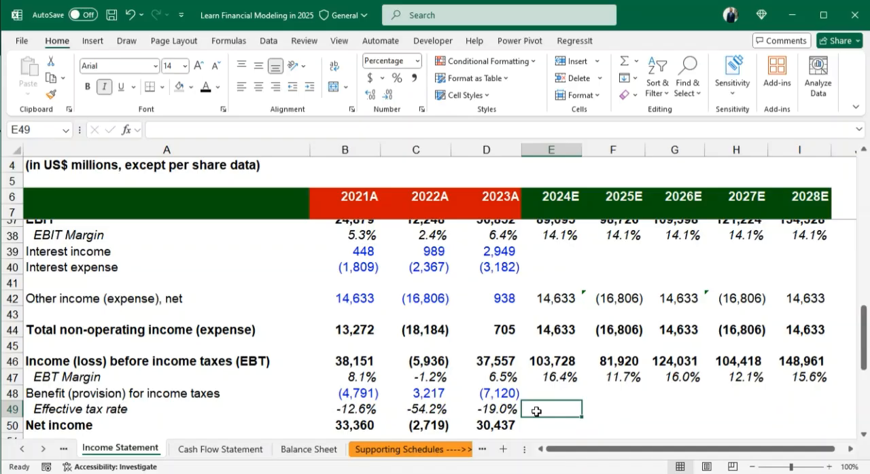
left_click(350, 409)
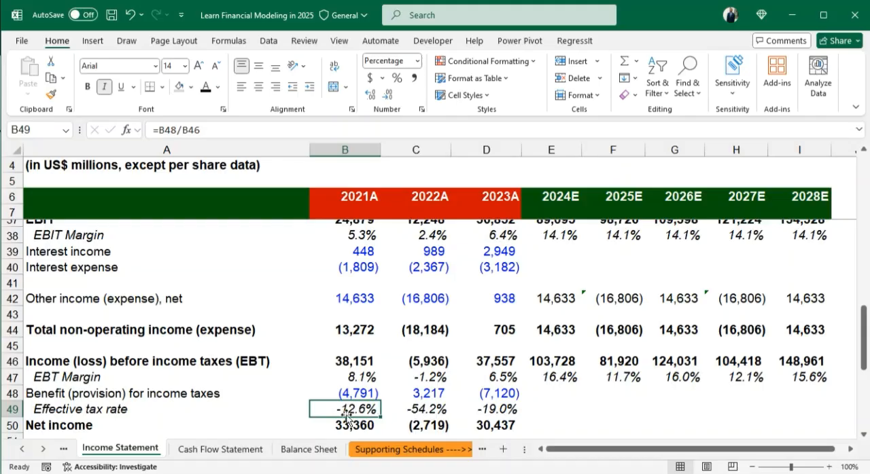
left_click_drag(350, 409, 504, 410)
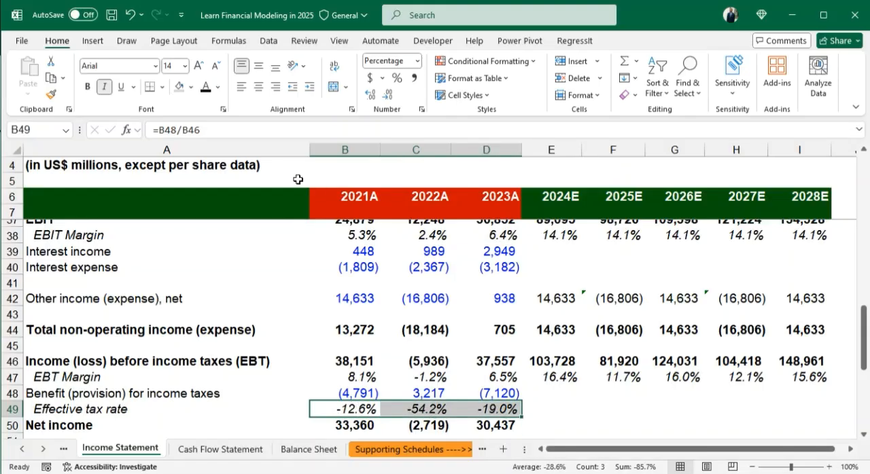
left_click(370, 411)
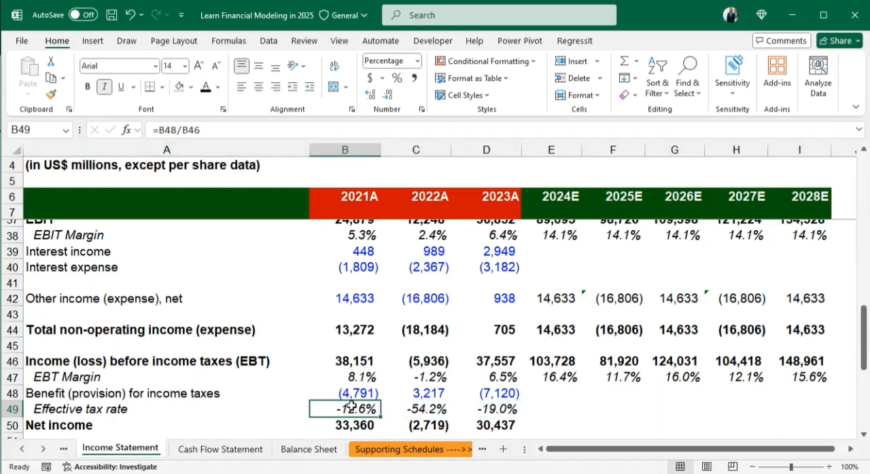
left_click(159, 129)
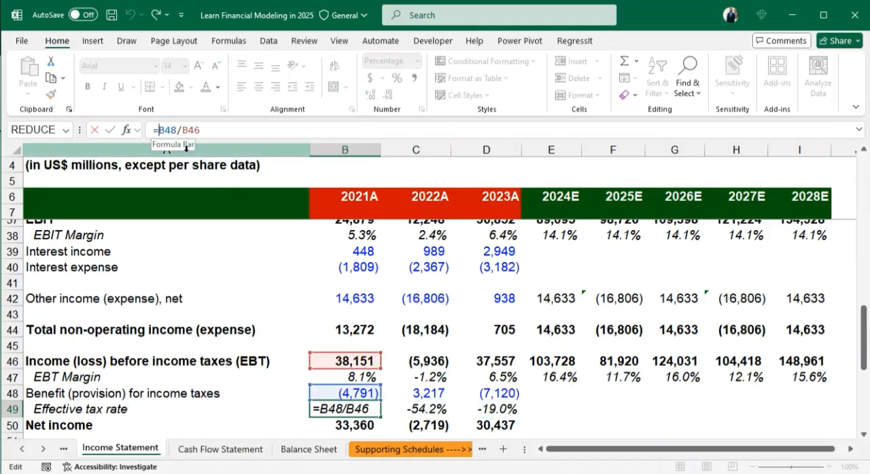
type("-")
key("Return")
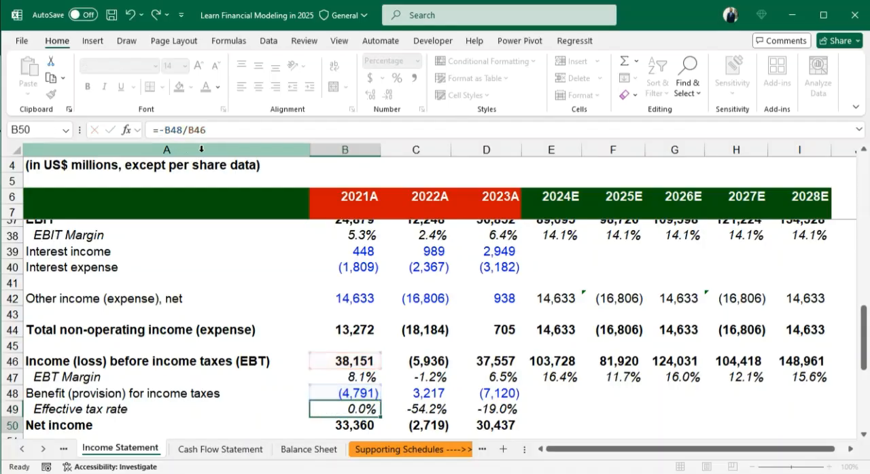
- Reverse the sign of the 2022A effective tax rate by changing C49 to =-C48/C46
left_click(416, 409)
key("F2")
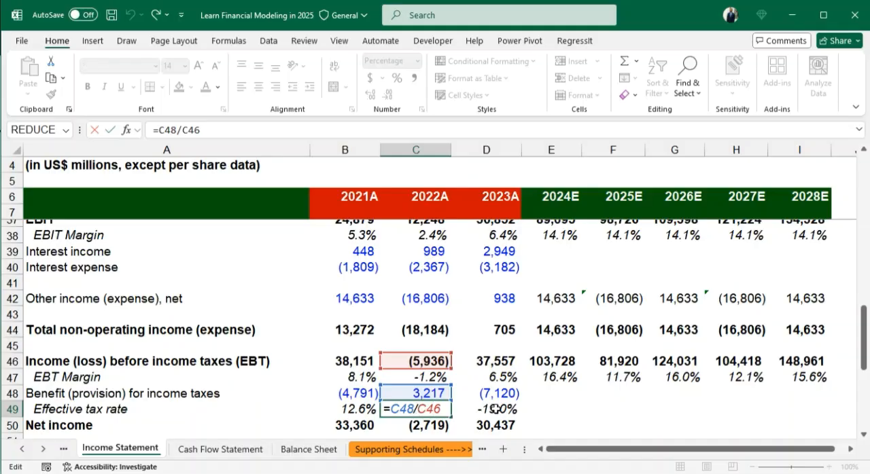
type("-")
key("Return")
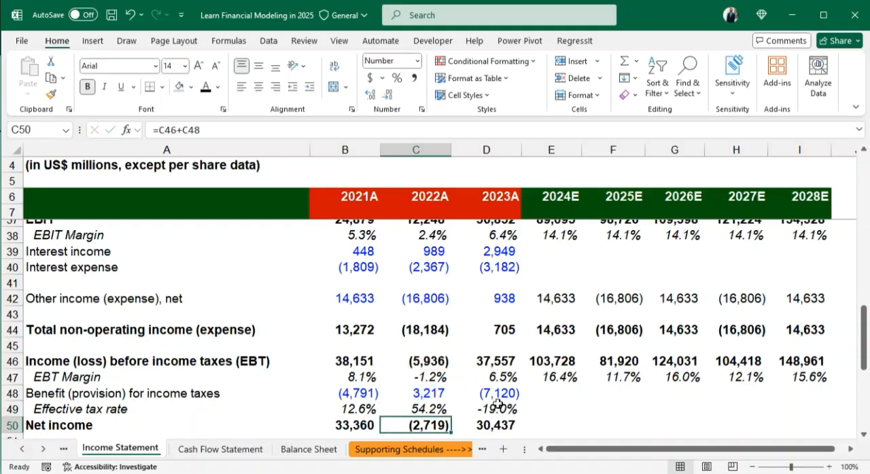
- Reverse the sign of the 2023A effective tax rate by changing D49 to =-D48/D46
double_click(498, 406)
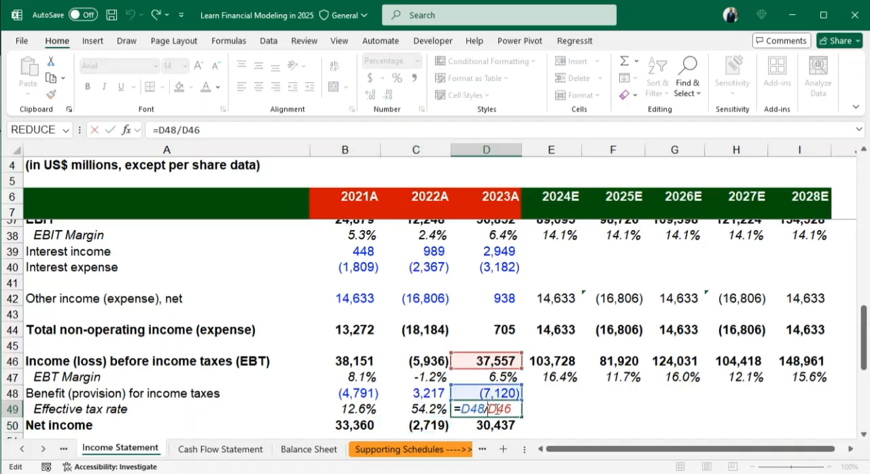
key("Left")
key("Left")
key("Left")
key("Left")
type("-")
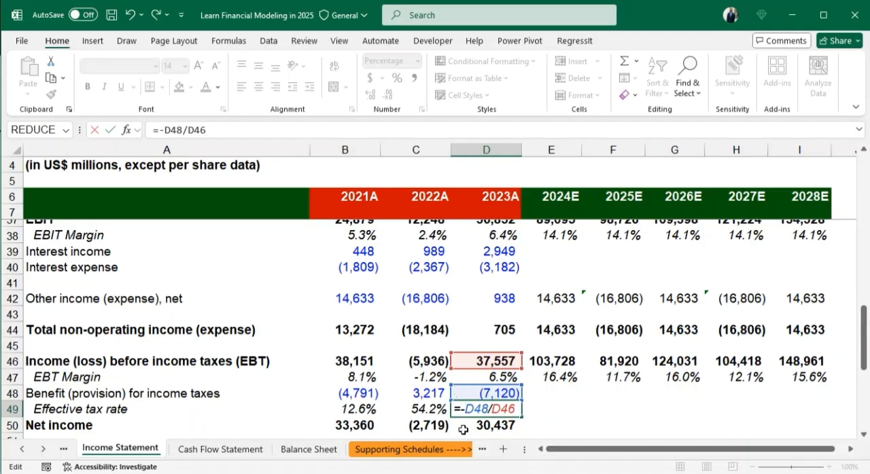
key("Return")
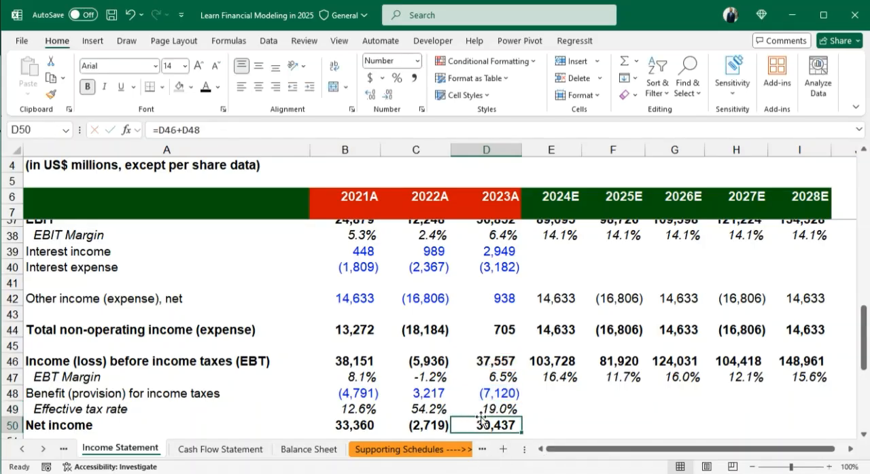
key("Up")
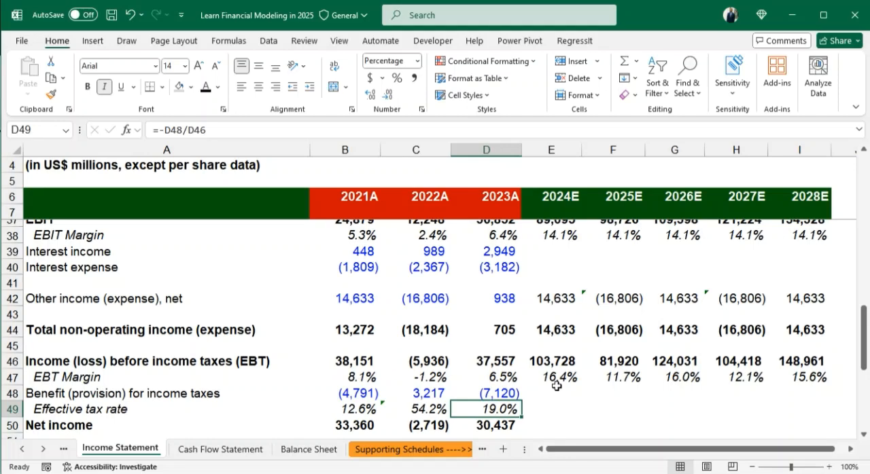
- Set the 2024E effective tax rate in E49 to 25%
left_click(552, 413)
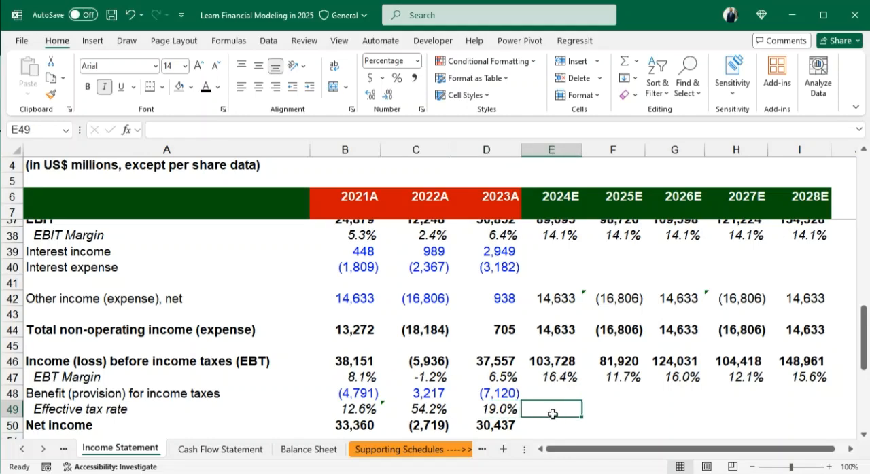
key("Left")
key("Left")
key("Right")
key("Right")
type("25")
key("Return")
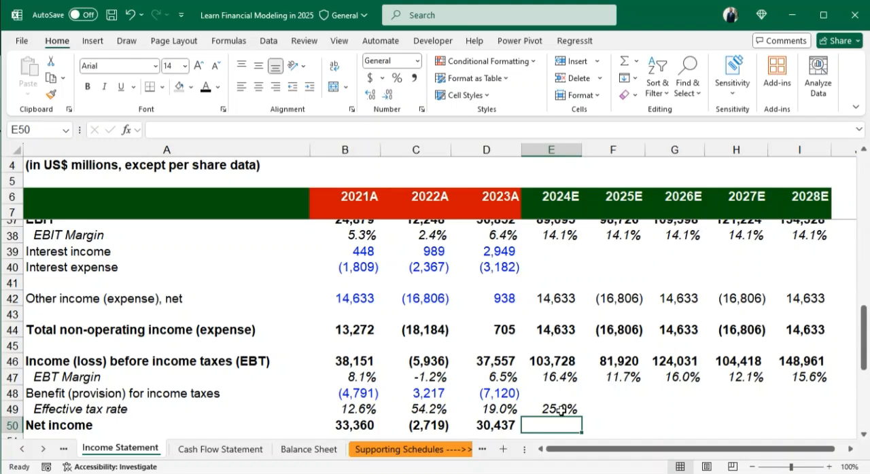
- Fill the 25% effective tax rate from E49 across to I49 for 2025E to 2028E
left_click(560, 409)
key("shift+Right")
key("shift+Right")
key("shift+Right")
key("shift+Right")
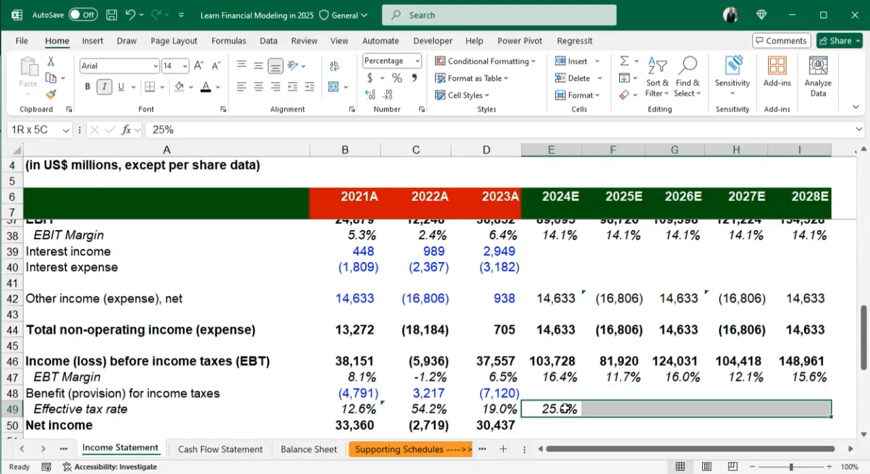
key("ctrl+r")
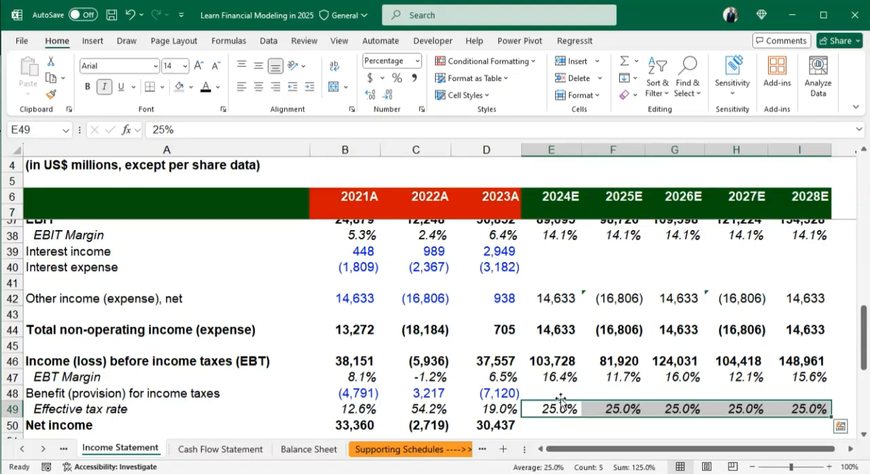
- Calculate the 2024E benefit (provision) for income taxes in E48 with the formula =E46*E49
left_click(557, 392)
type("=")
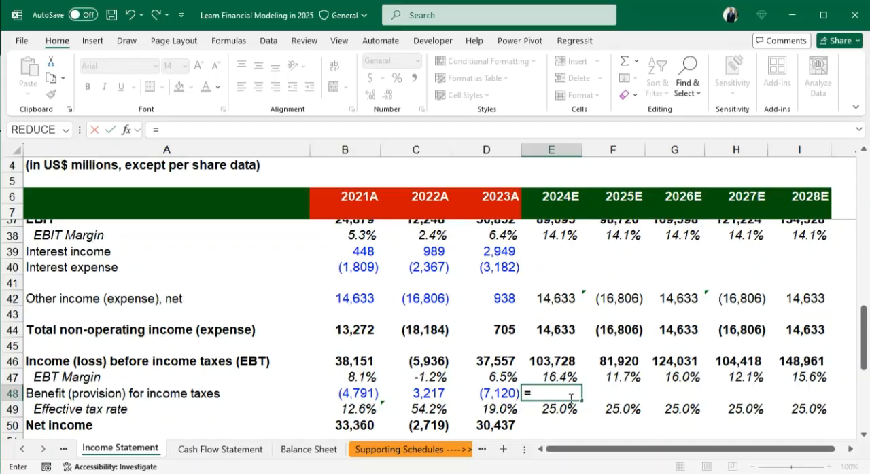
left_click(546, 360)
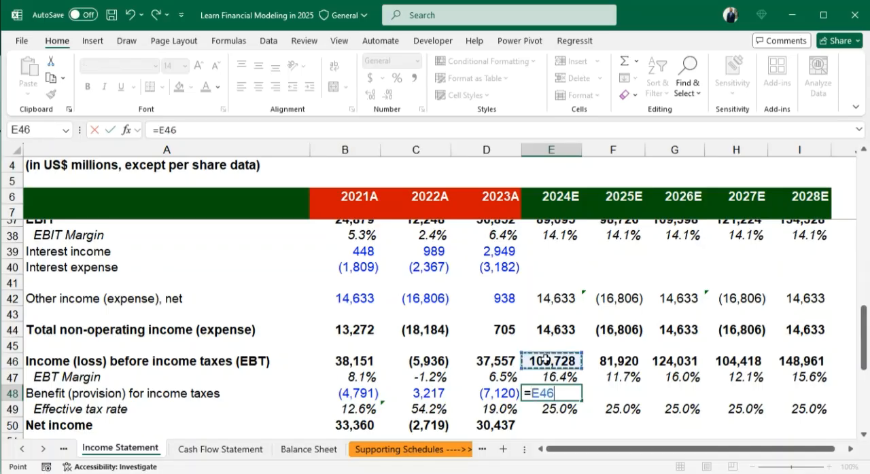
type("*")
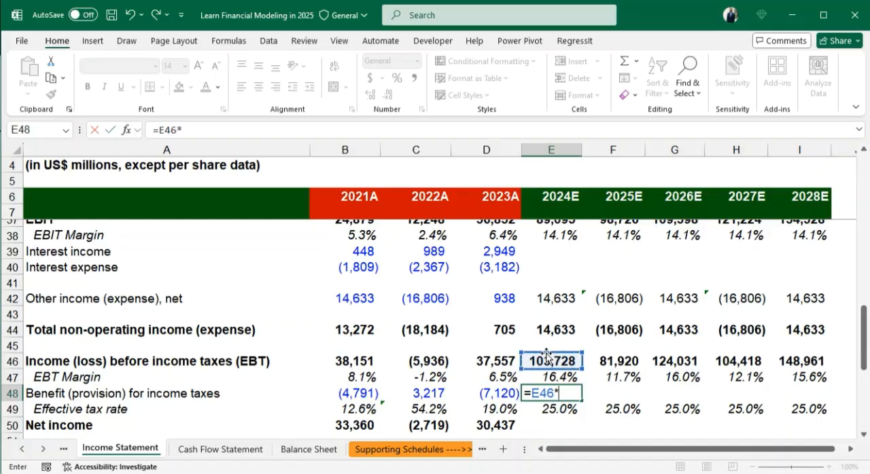
left_click(555, 409)
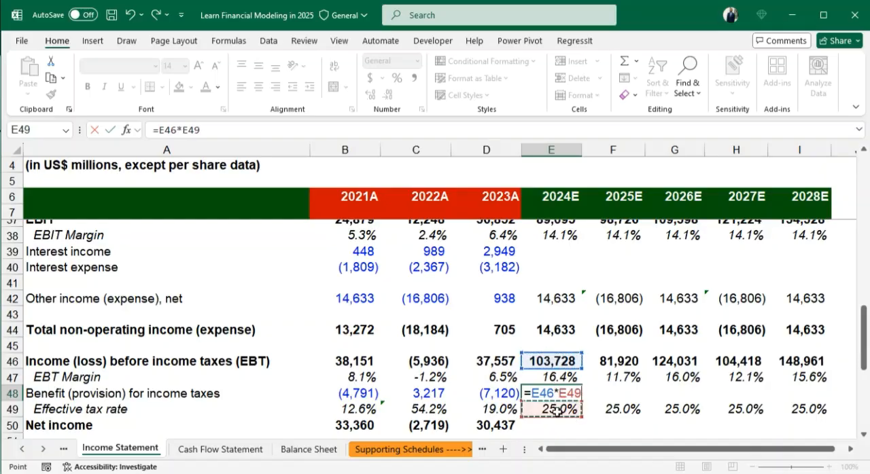
key("Return")
- Format the 2024E income tax amount in E48 with a thousands separator and no decimals
key("Up")
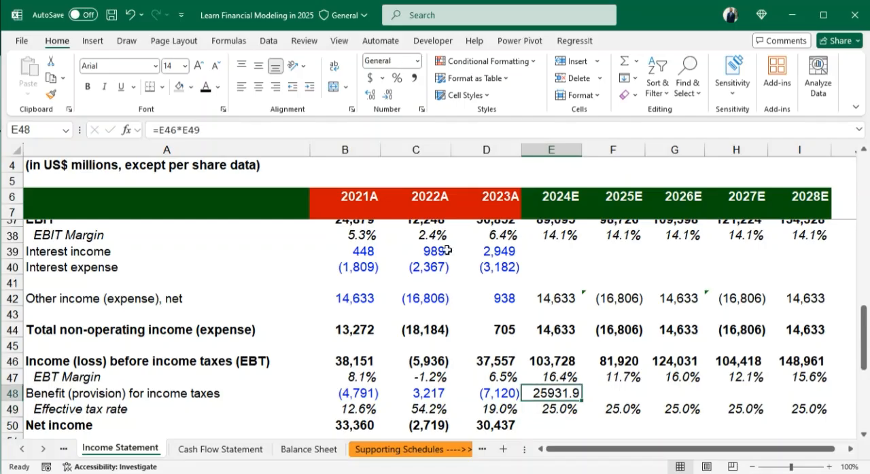
left_click(390, 94)
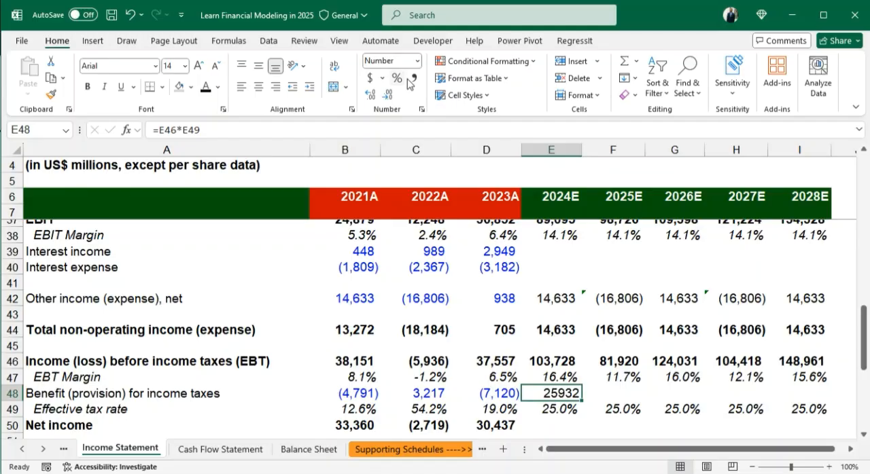
left_click(414, 78)
left_click(390, 93)
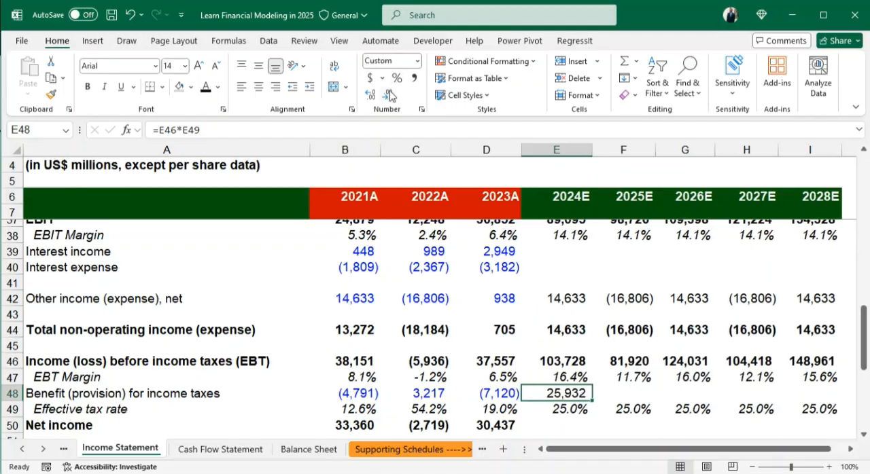
- Autofit column E and fill the 2024E income tax formula from E48 across to I48 for 2025E to 2028E
double_click(594, 148)
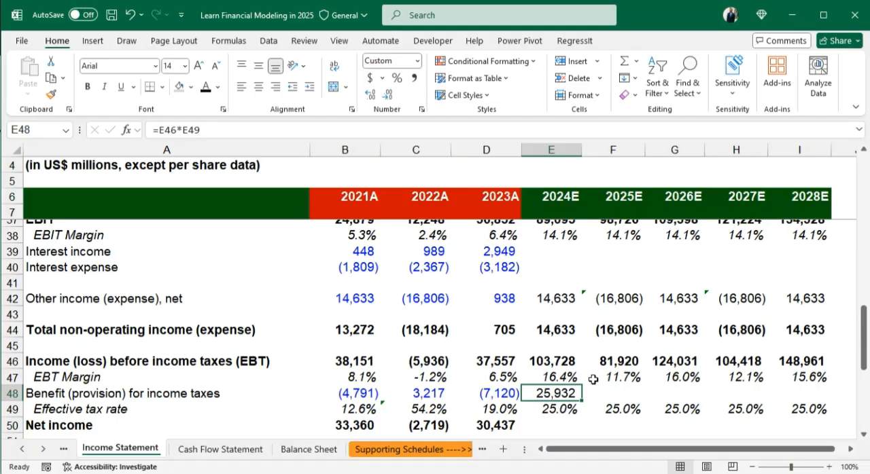
key("shift+Right")
key("shift+Right")
key("shift+Right")
key("shift+Right")
key("ctrl+r")
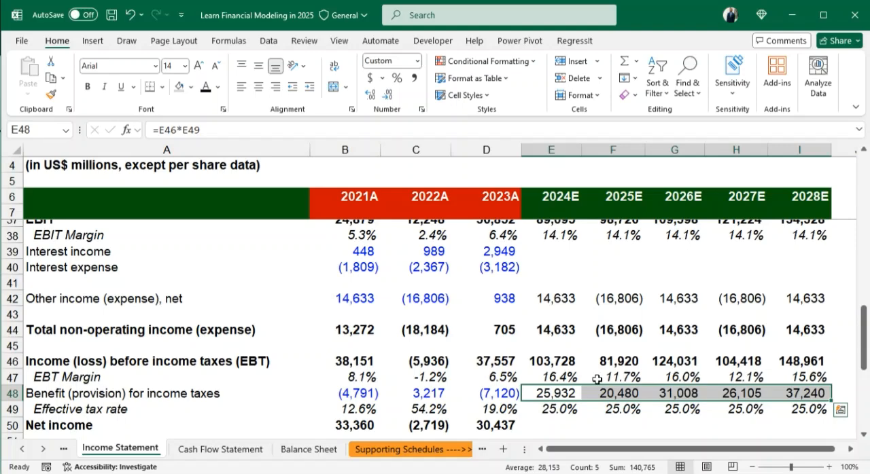
- Change the 2024E income tax formula in E48 to =-E46*E49 to make the provision negative
key("F2")
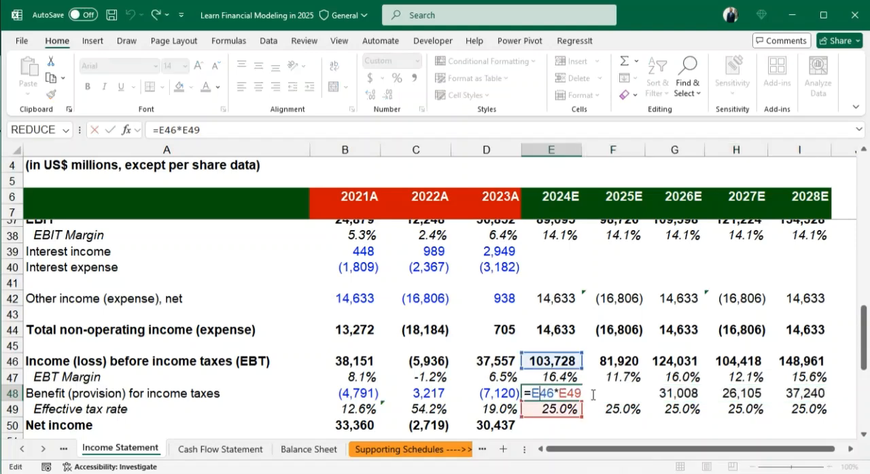
key("Return")
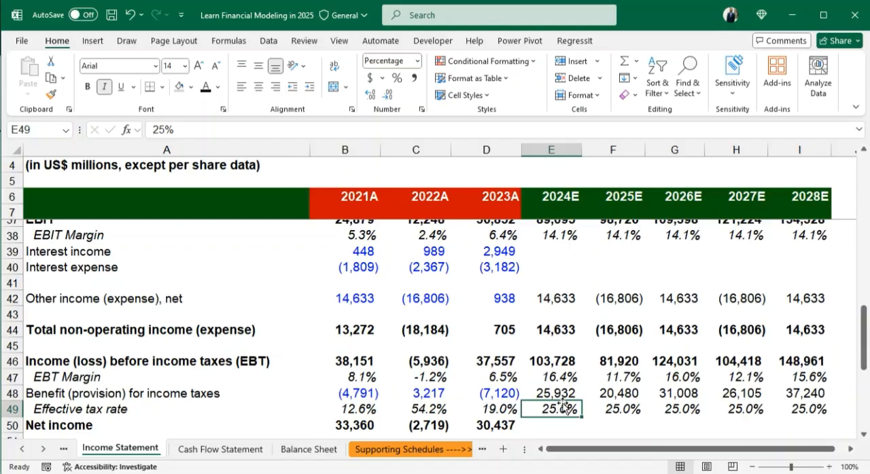
key("Return")
scroll(565, 406, "down", 1)
left_click(536, 347)
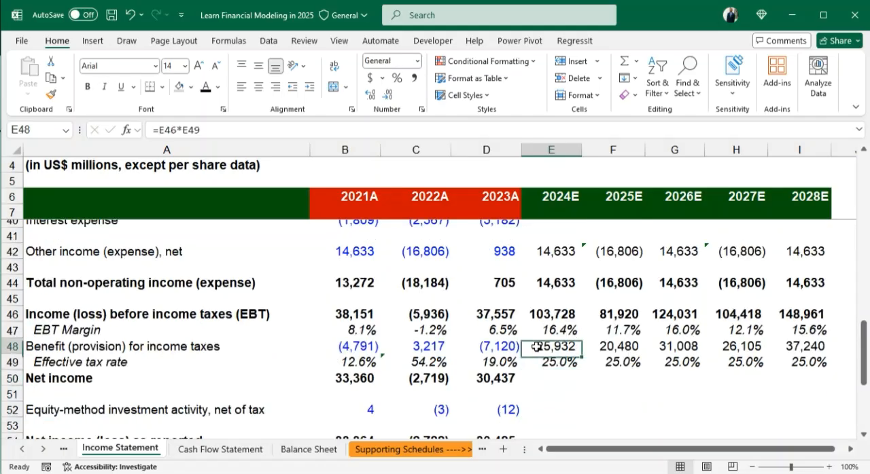
double_click(530, 347)
type("-")
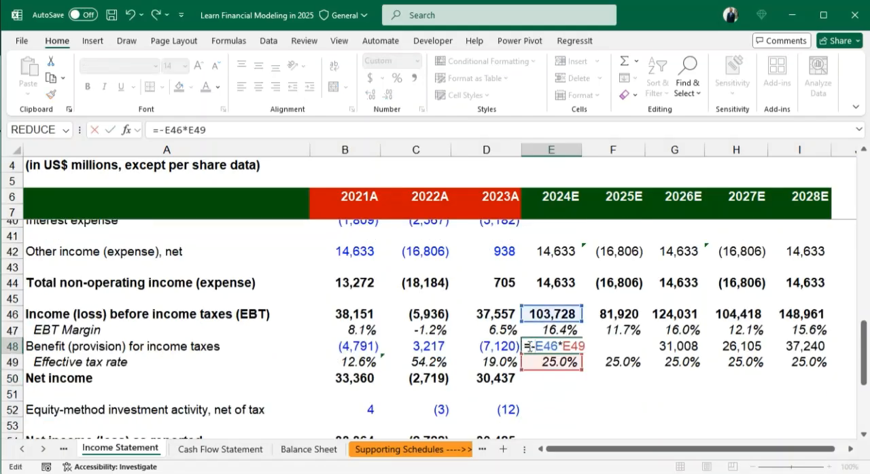
key("ctrl+Return")
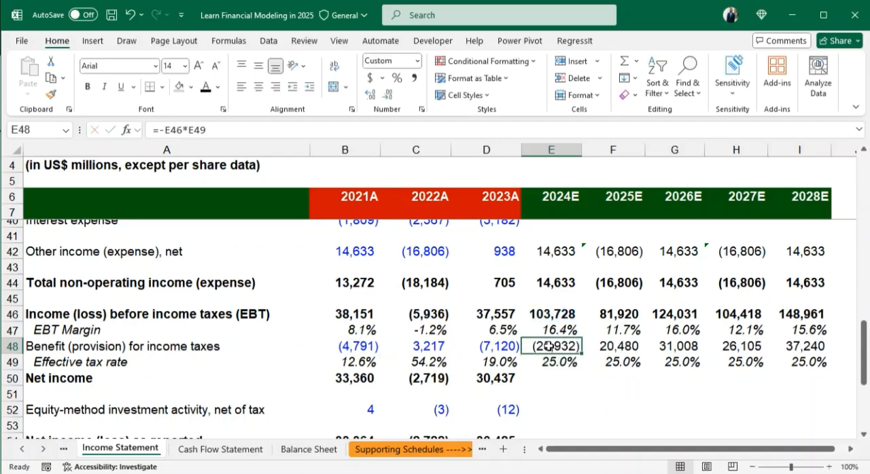
- Fill the negated income tax formula from E48 across to I48
key("ctrl+shift+Right")
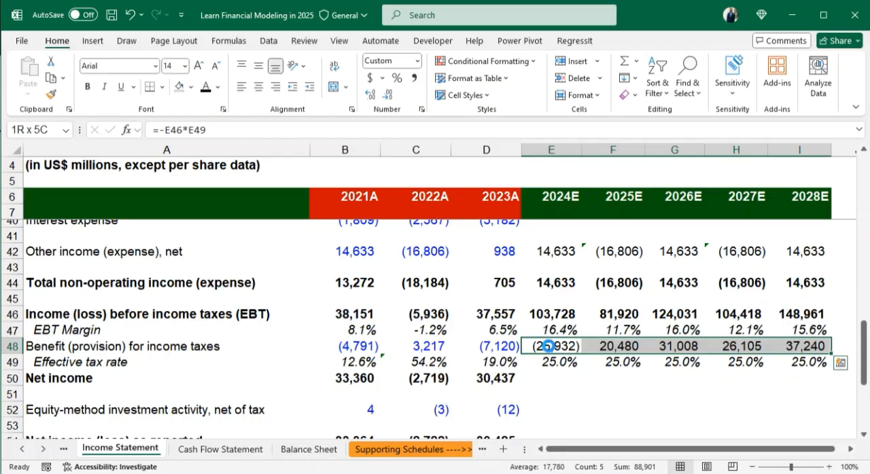
key("ctrl+r")
key("Down")
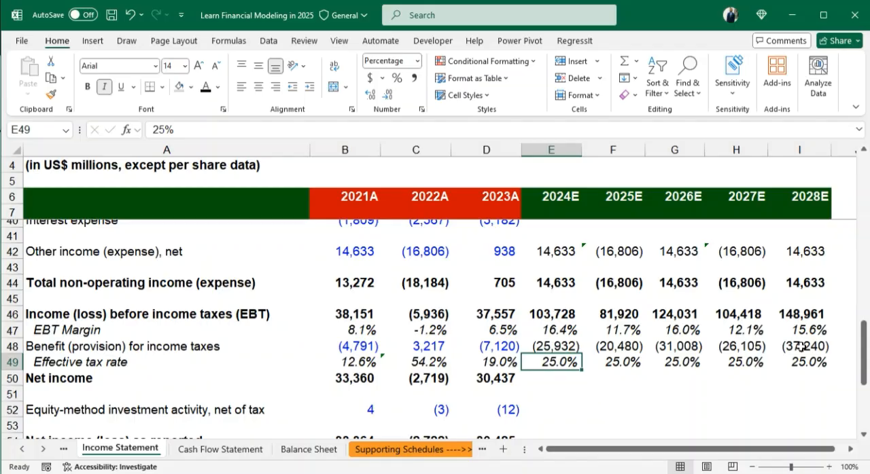
- Fill the net income formula from D50 across to I50 for 2024E to 2028E
left_click(510, 380)
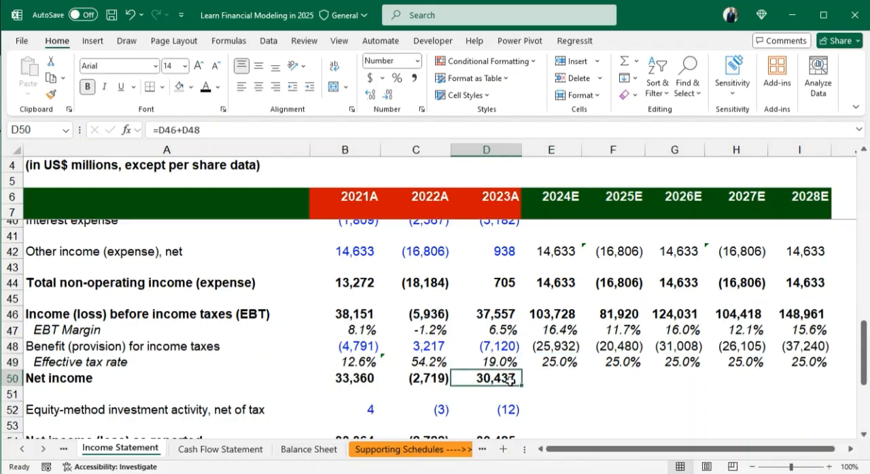
key("shift+Right")
key("shift+Right")
key("shift+Right")
key("shift+Right")
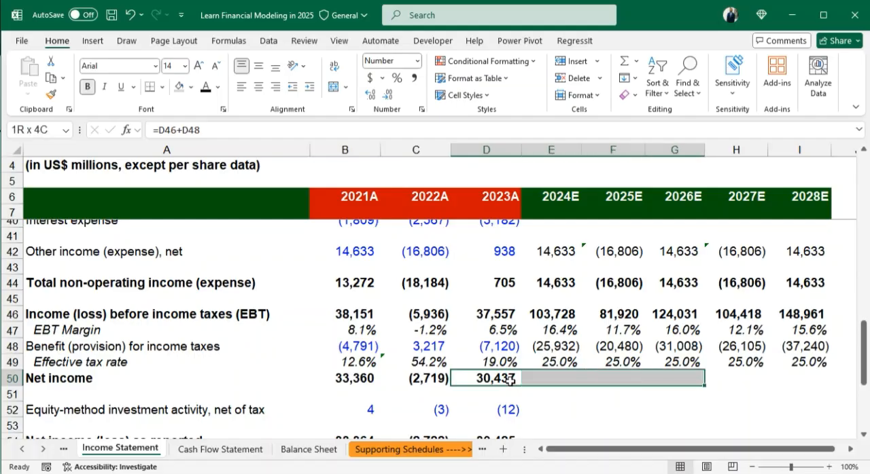
key("shift+Right")
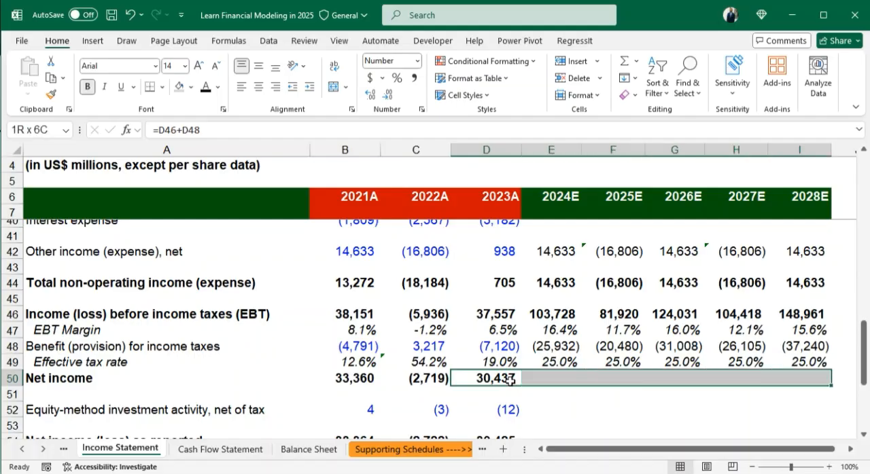
key("ctrl+r")
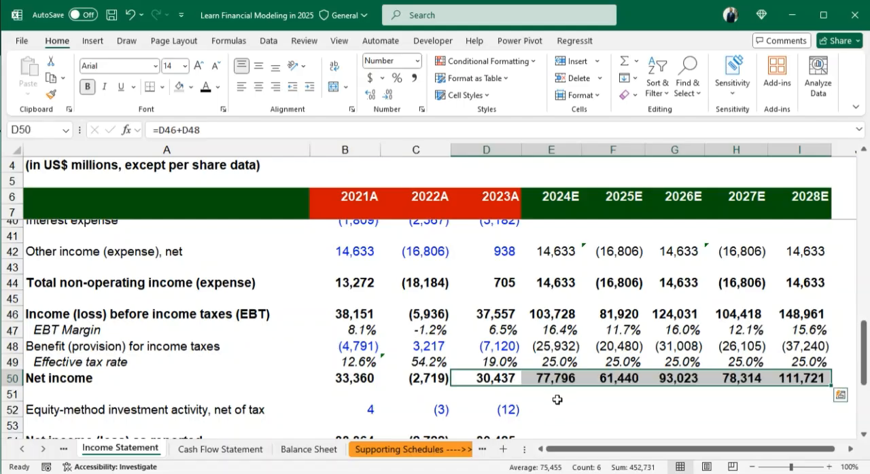
- Check the forecast net income formulas in E50 to I50 and the income tax amounts in E48:I48
left_click(554, 408)
left_click(555, 382)
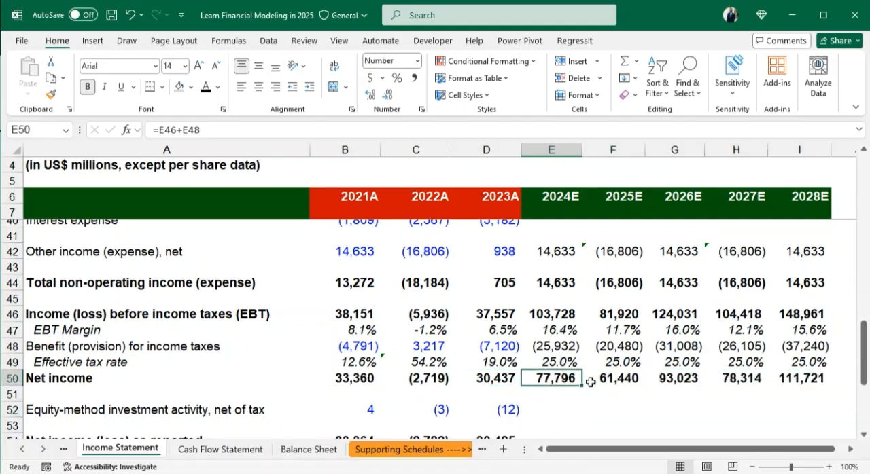
left_click(622, 381)
left_click(676, 379)
left_click(737, 380)
left_click(805, 379)
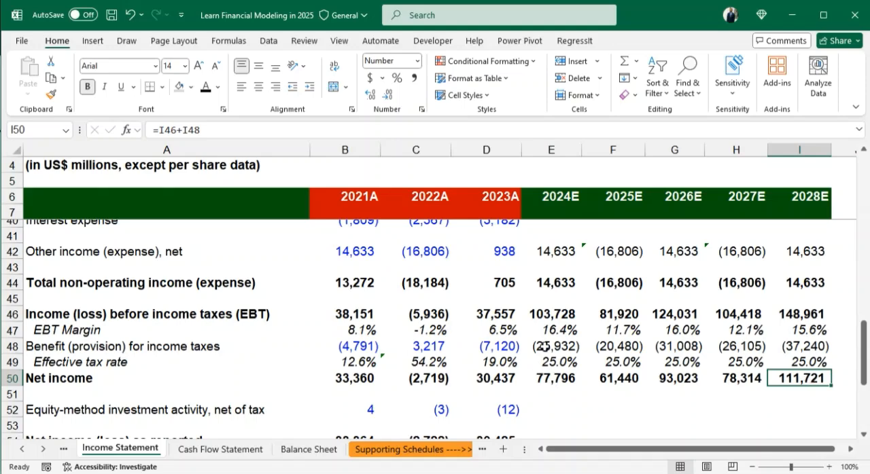
left_click_drag(546, 350, 801, 348)
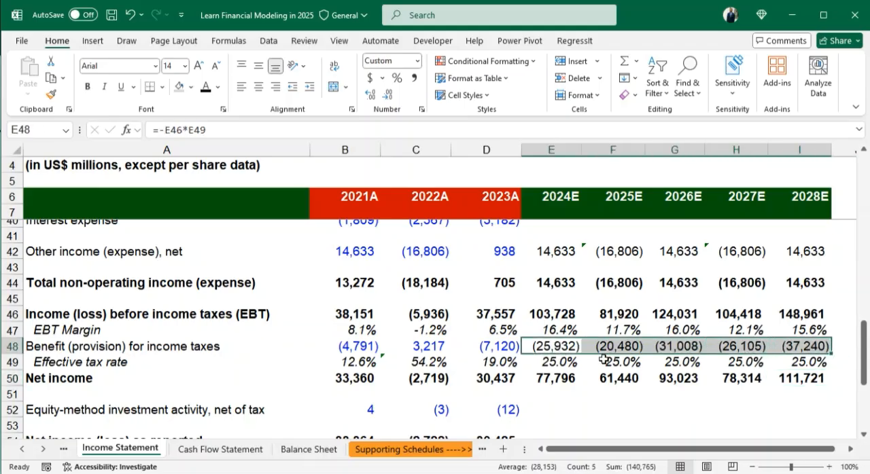
- Set the 2024E effective tax rate in E49 to 22% and fill it across to I49
left_click(558, 363)
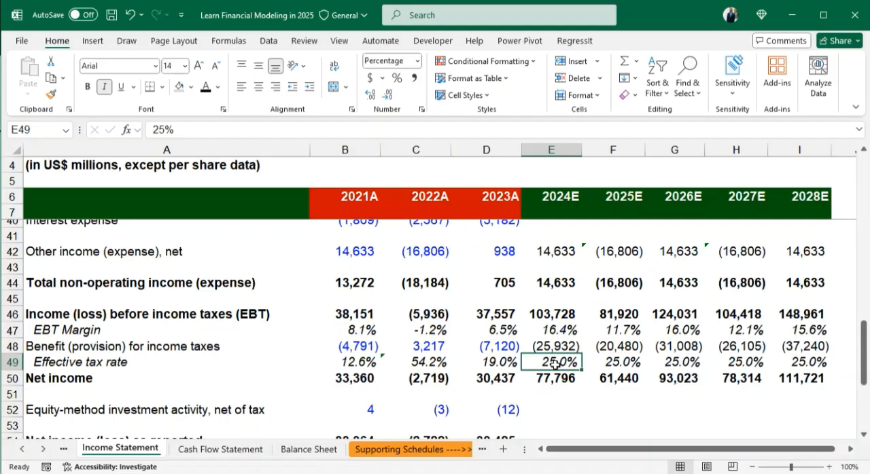
double_click(555, 365)
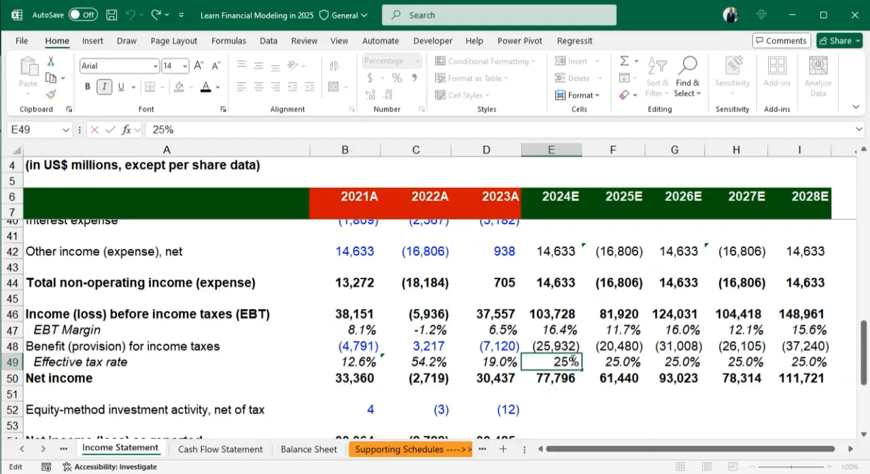
key("BackSpace")
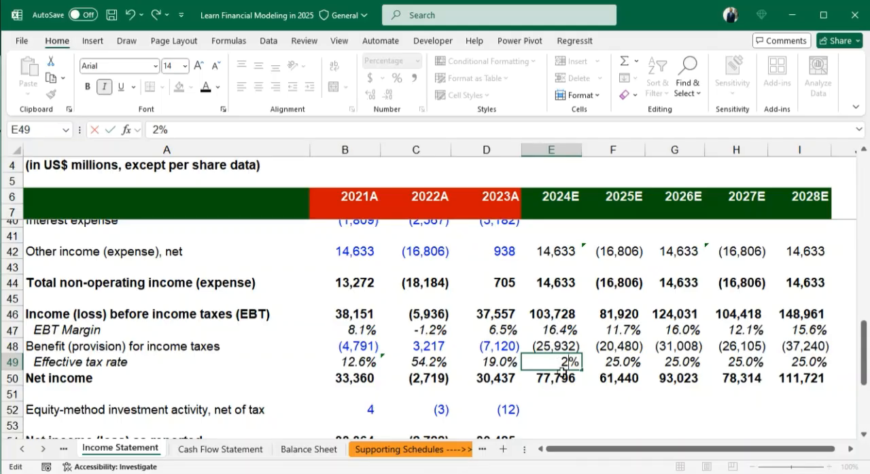
type("2")
key("ctrl+Return")
key("ctrl+shift+Right")
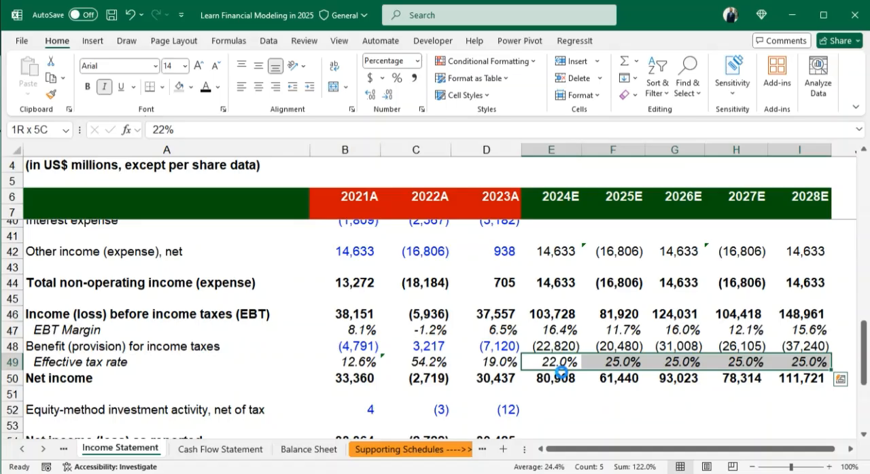
key("ctrl+r")
left_click(564, 393)
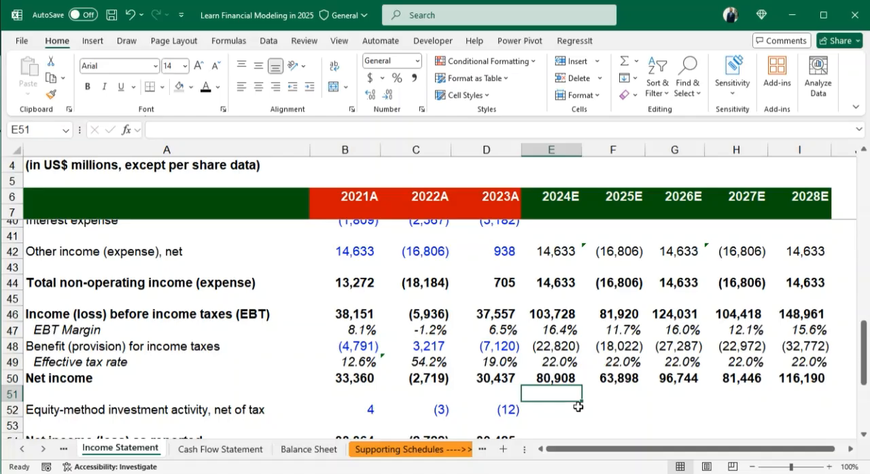
scroll(594, 394, "down", 1)
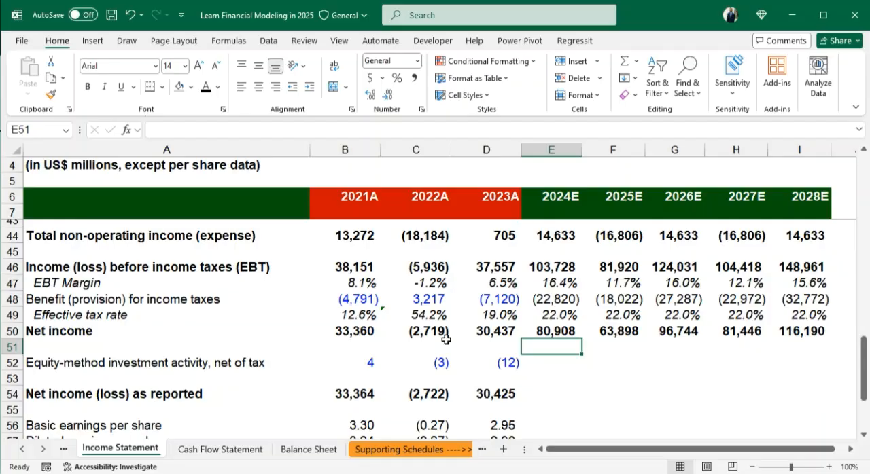
left_click(552, 366)
type("=")
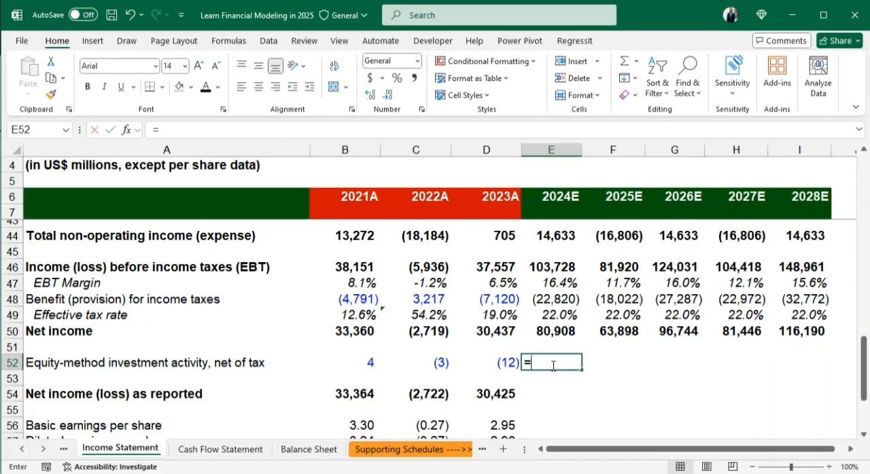
left_click_drag(355, 363, 492, 363)
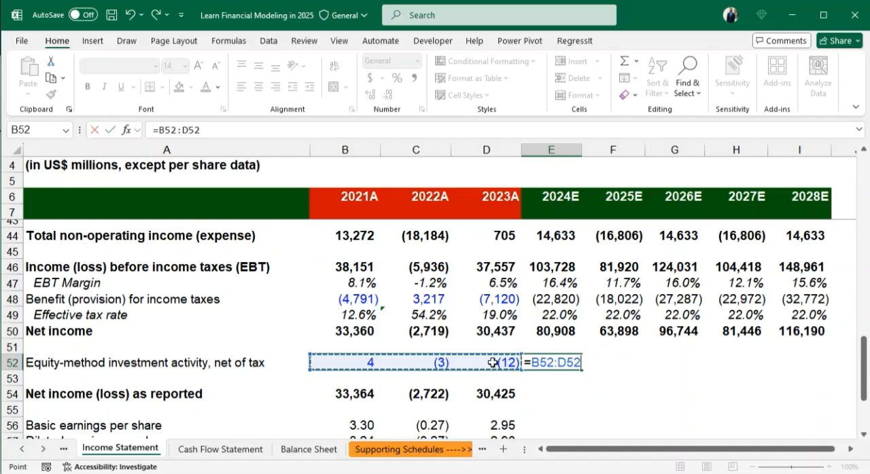
key("BackSpace")
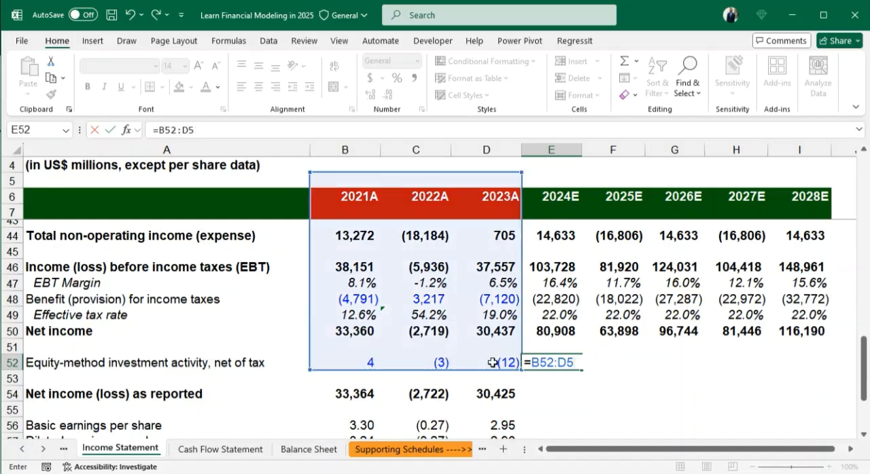
key("BackSpace")
key("BackSpace")
key("BackSpace")
key("BackSpace")
key("BackSpace")
key("BackSpace")
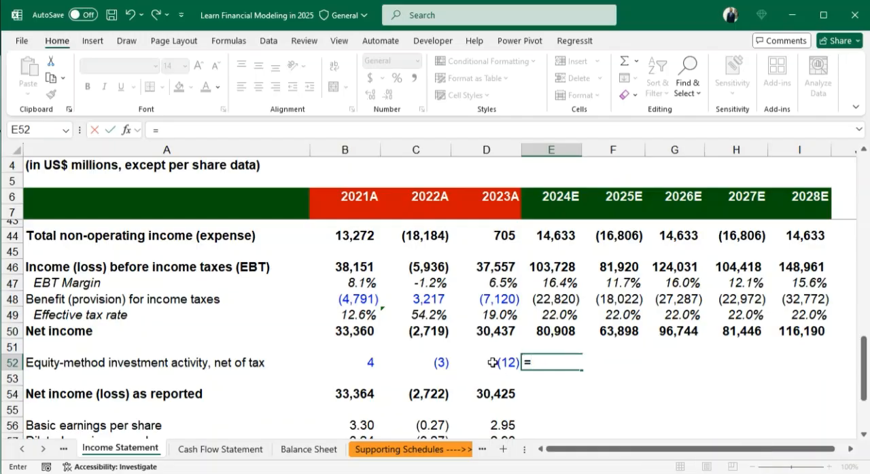
key("BackSpace")
key("Return")
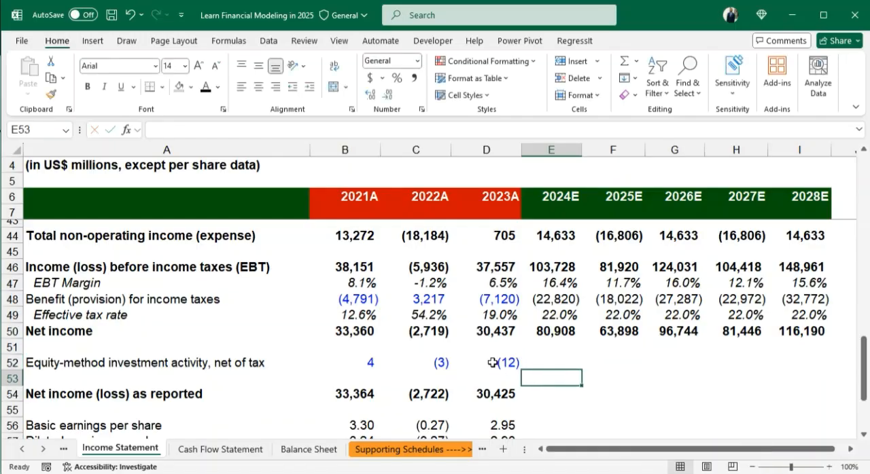
- Copy the historical equity-method investment values in B52:D52 and paste them starting at E52 and again at H52
left_click_drag(350, 363, 499, 370)
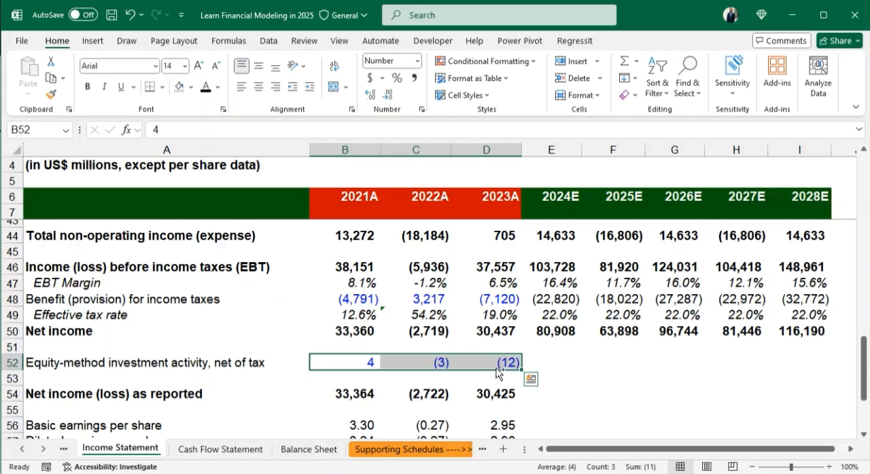
key("ctrl+c")
left_click(544, 364)
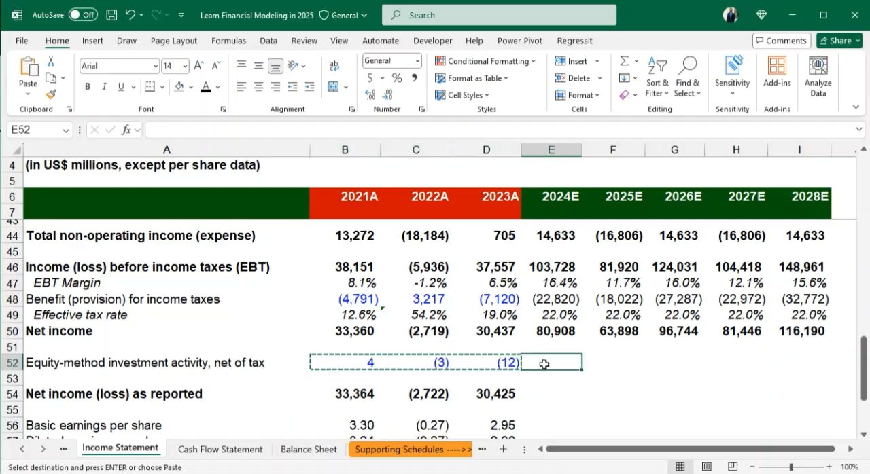
key("ctrl+v")
left_click(724, 365)
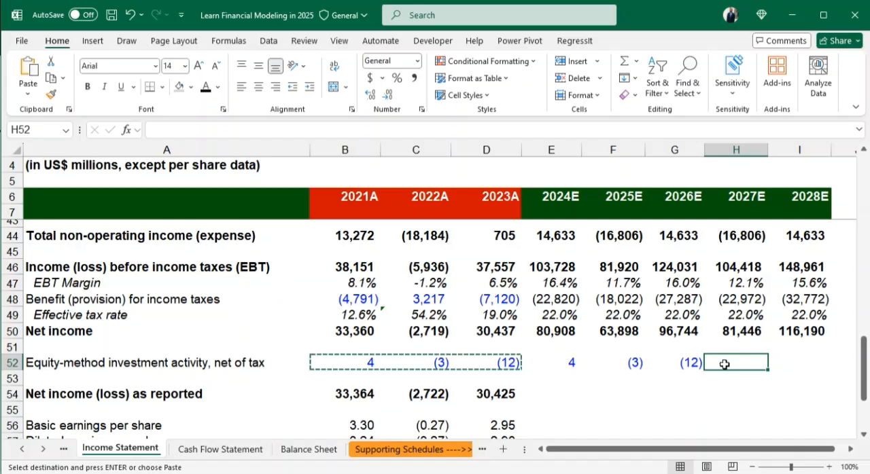
key("ctrl+v")
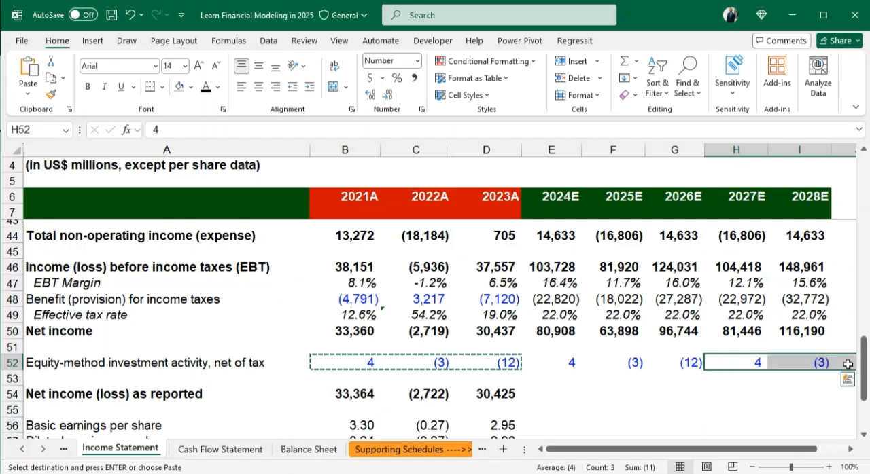
- Clear the surplus pasted equity-method value in J52, beyond the 2028E column
left_click(848, 365)
key("Delete")
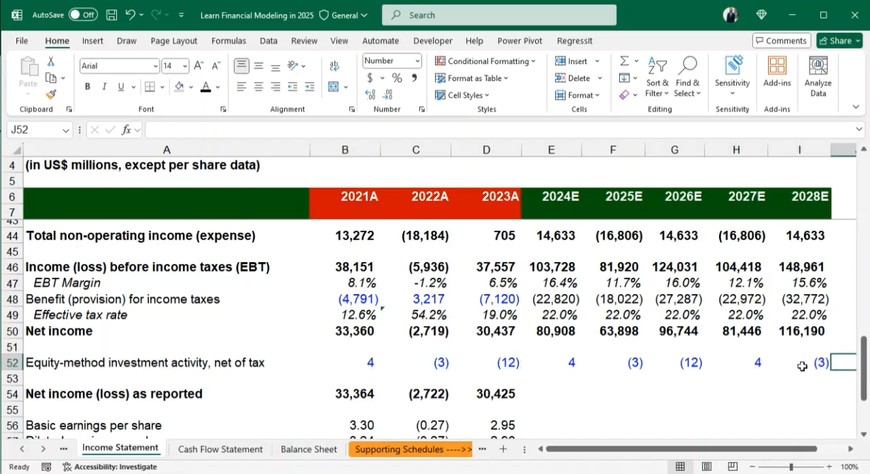
left_click(801, 366)
left_click(637, 382)
- Fill the reported net income formula from D54 across to I54 and check the formula in E54
left_click(564, 390)
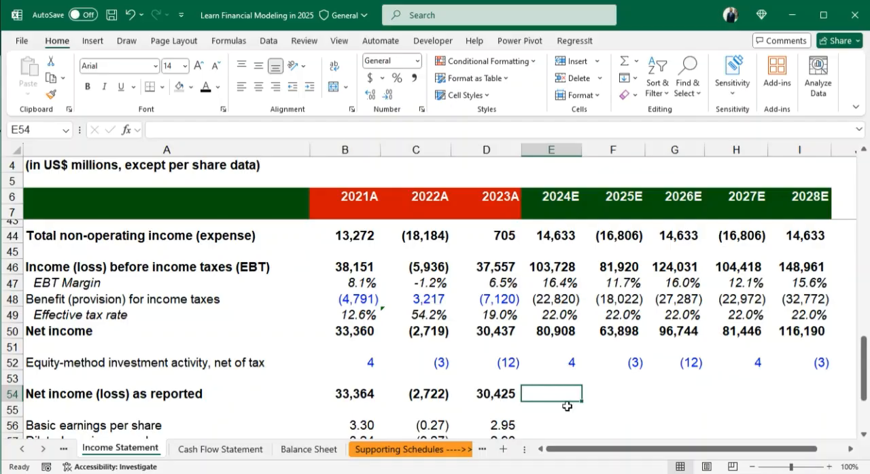
key("Left")
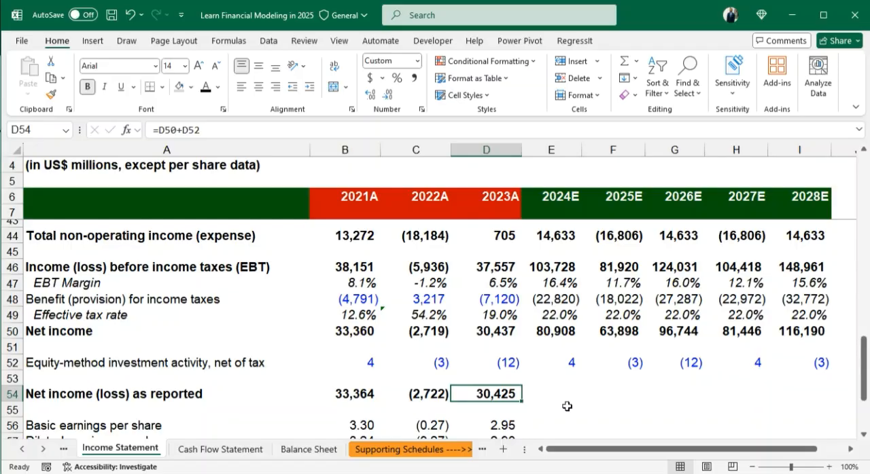
key("shift+Right")
key("shift+Right")
key("shift+Right")
key("shift+Right")
key("shift+Right")
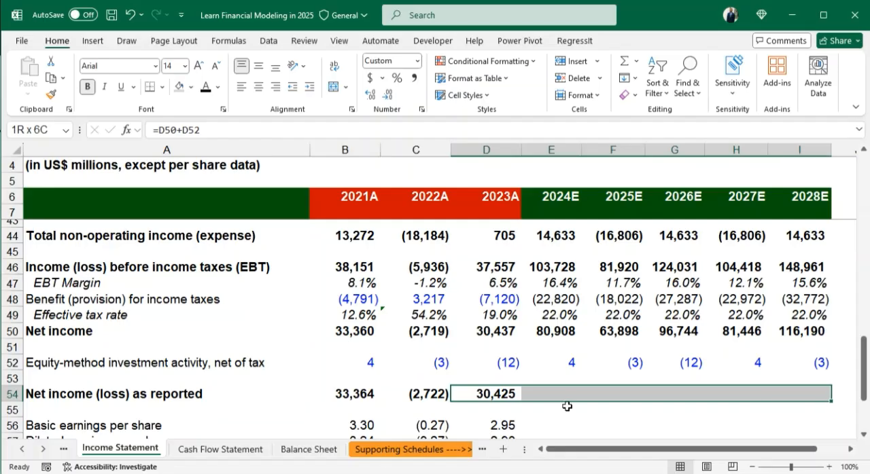
key("ctrl+r")
double_click(552, 397)
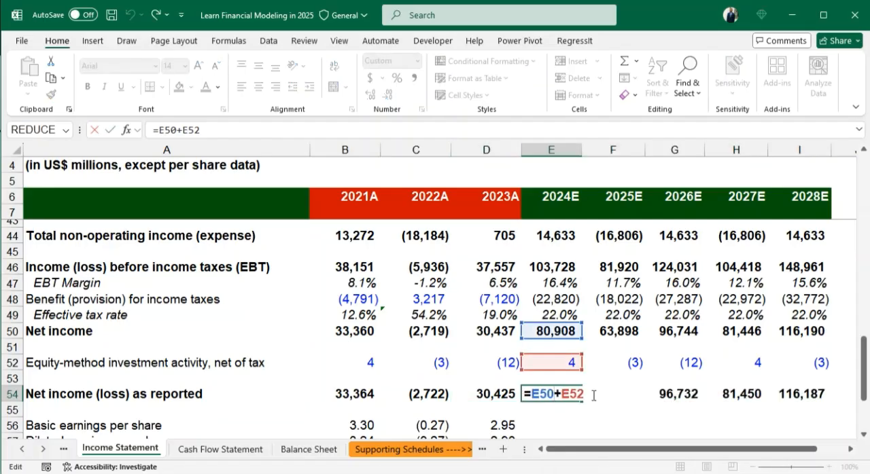
key("Return")
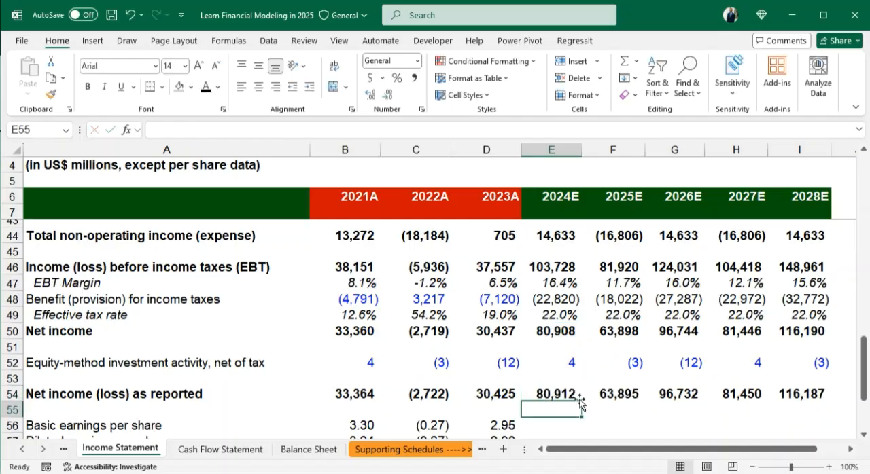
- Fill the 2023A basic and diluted weighted-average share counts in D59:D60 across to the 2028E column
scroll(638, 374, "down", 2)
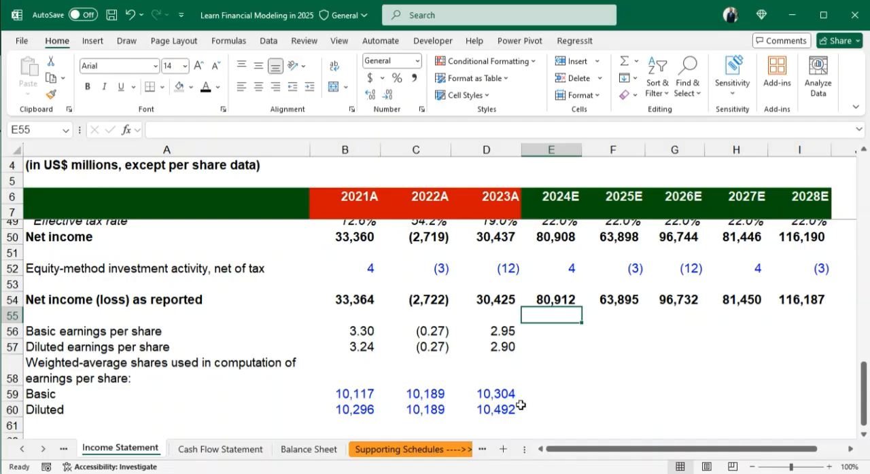
left_click(498, 393)
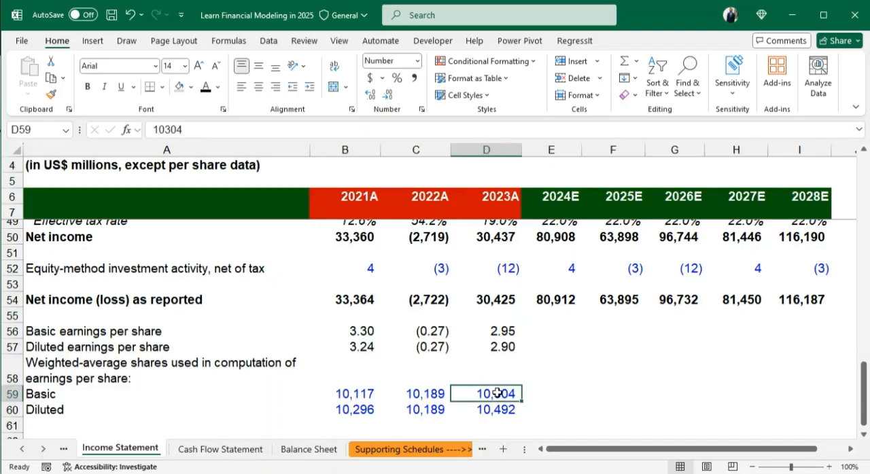
key("shift+Down")
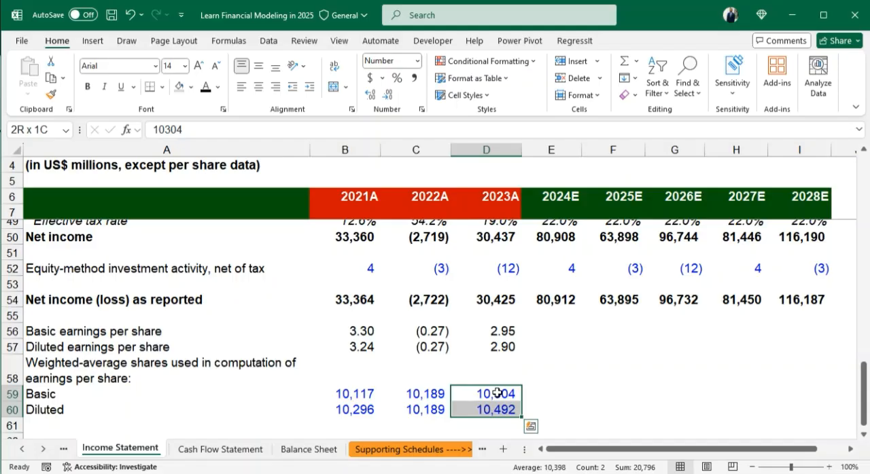
key("shift+Right")
key("shift+Right")
key("shift+Right")
key("shift+Right")
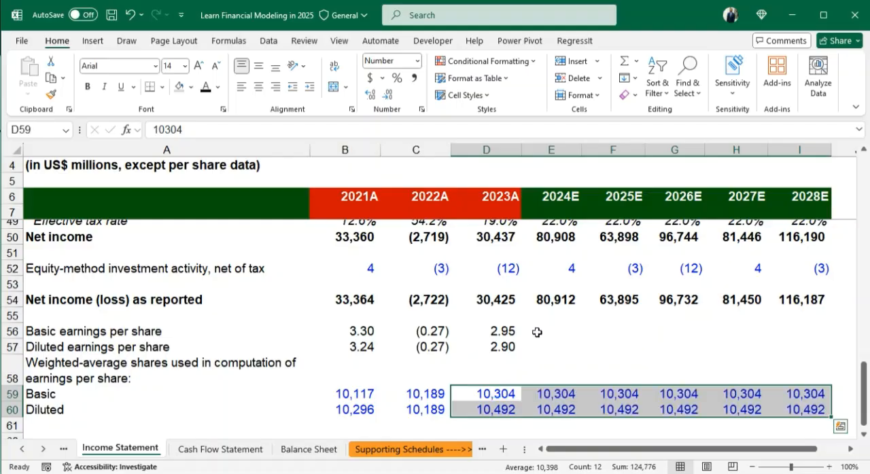
- Fill the basic and diluted earnings per share formulas from D56:D57 across to I57
left_click(511, 331)
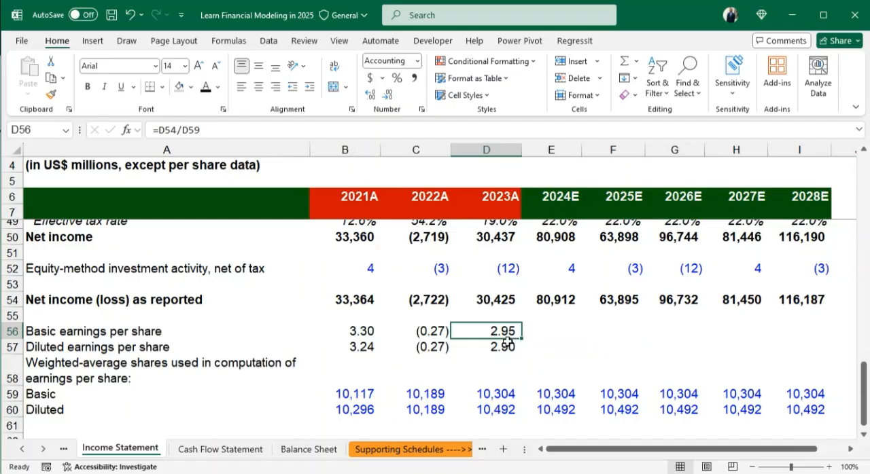
key("shift+Down")
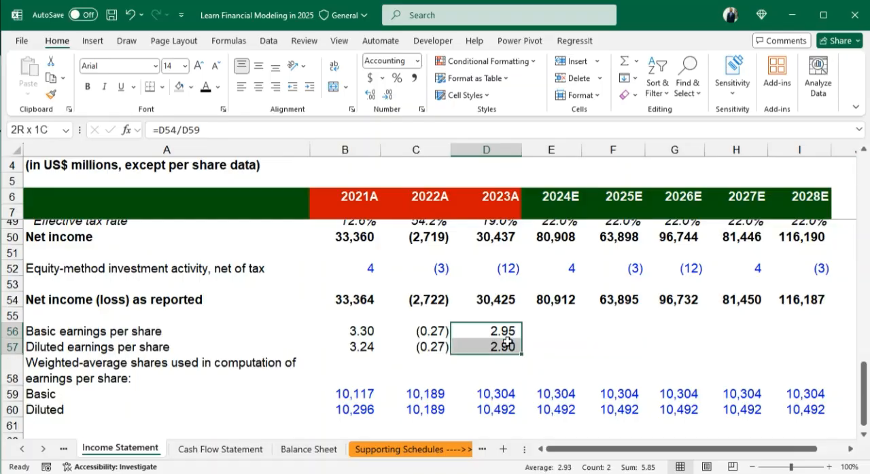
key("shift+Right")
key("shift+Right")
key("shift+Right")
key("shift+Right")
key("shift+Right")
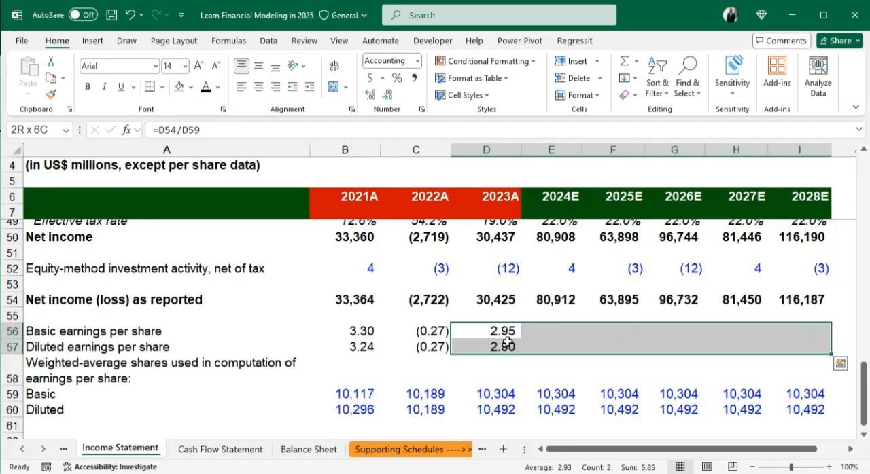
key("ctrl+r")
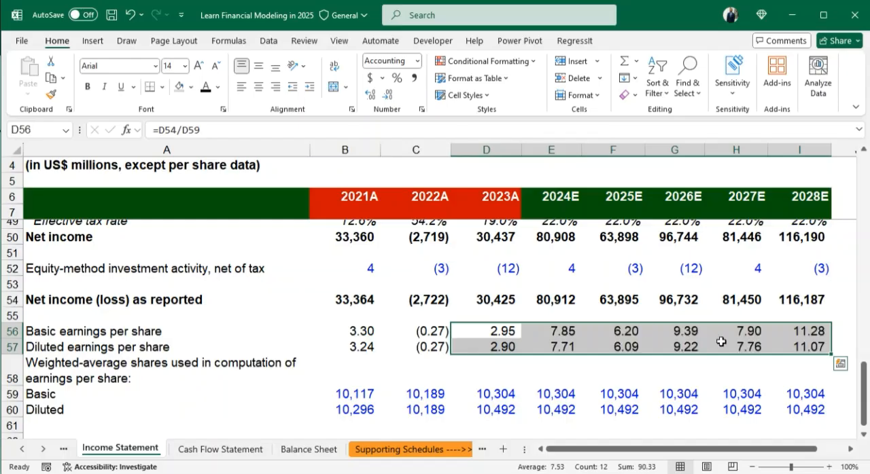
left_click(805, 369)
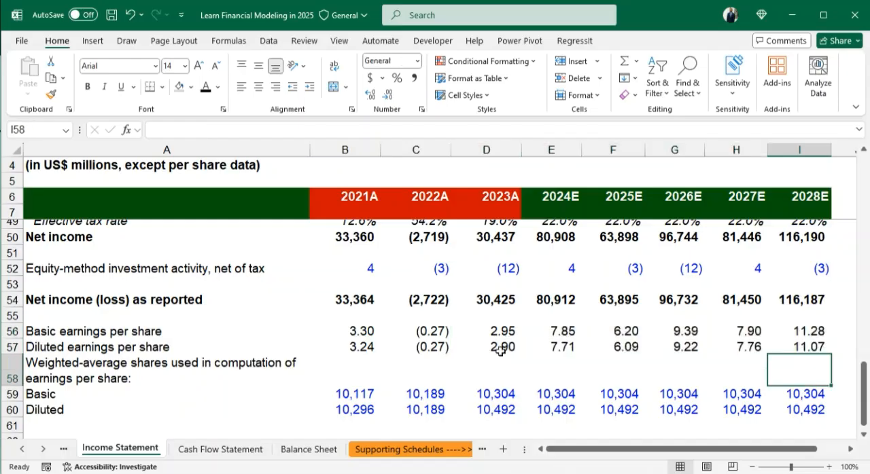
- Review the forecast income statement, examining the depreciation and amortization, interest income and interest expense rows for missing 2024E–2028E projections
scroll(422, 361, "down", 1)
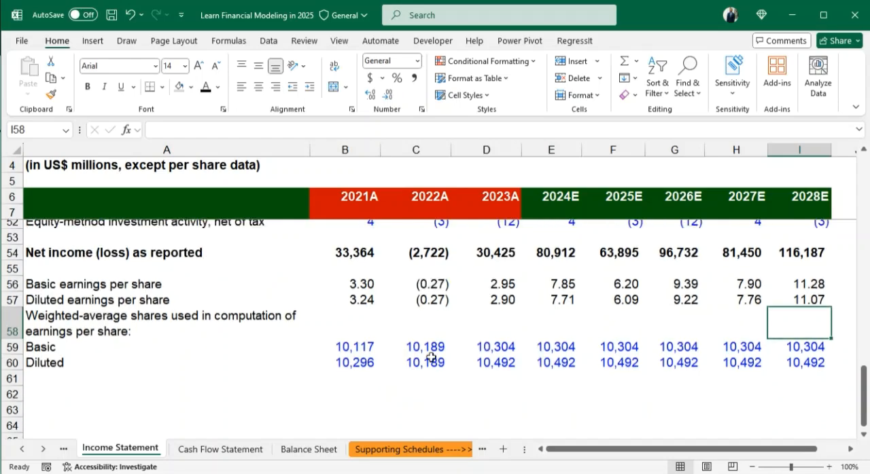
scroll(582, 302, "up", 1)
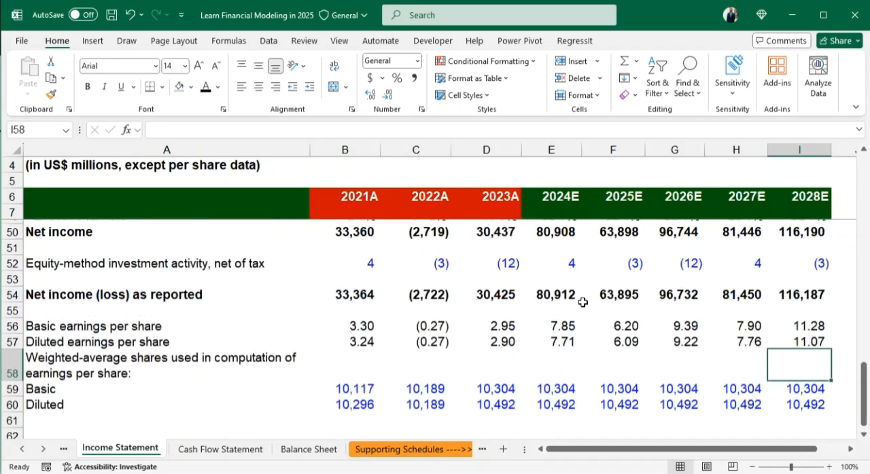
scroll(582, 302, "up", 8)
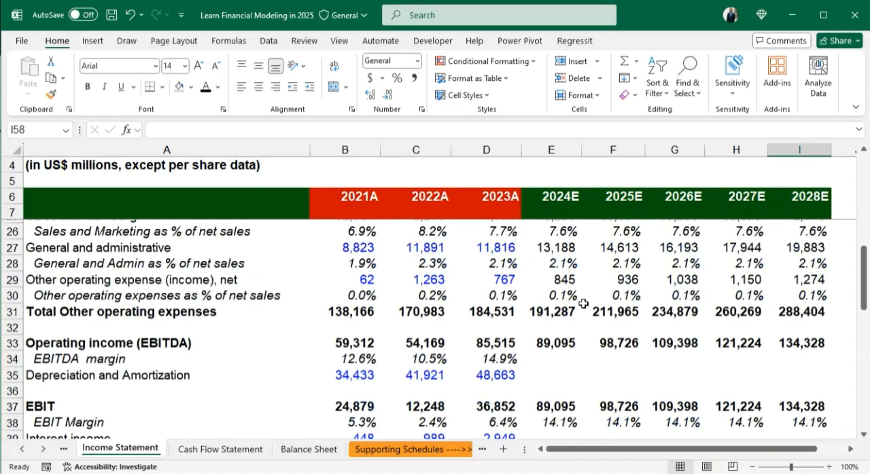
scroll(582, 303, "up", 6)
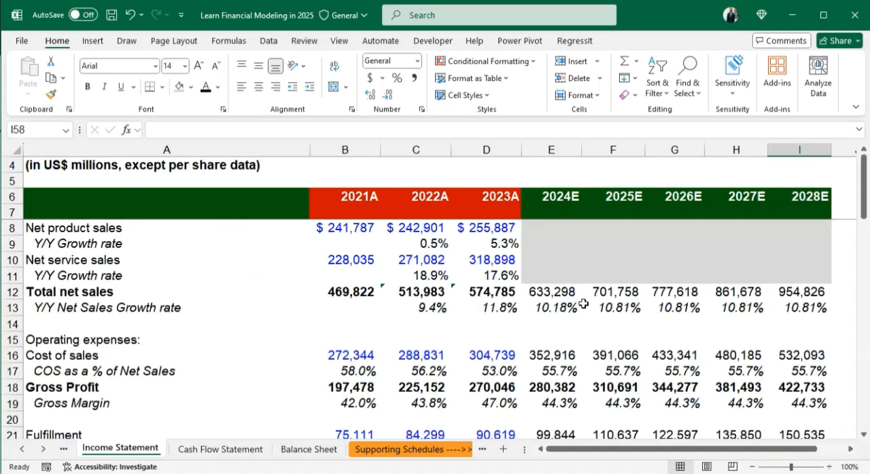
scroll(582, 304, "down", 7)
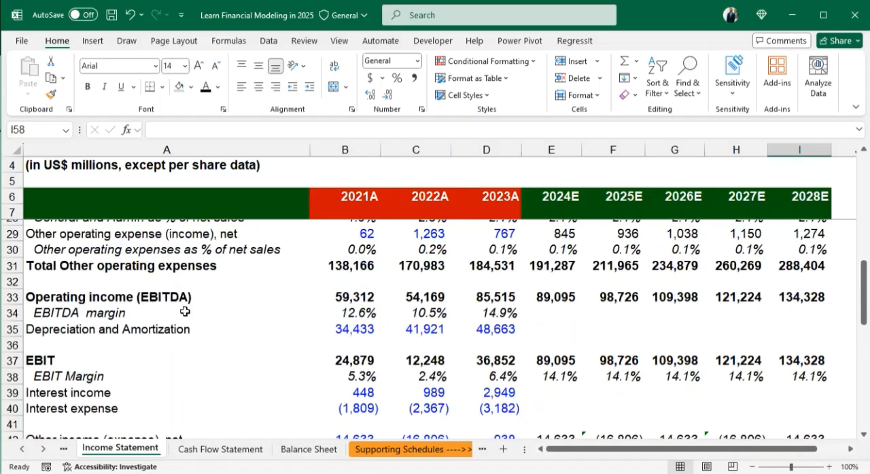
left_click_drag(54, 330, 822, 330)
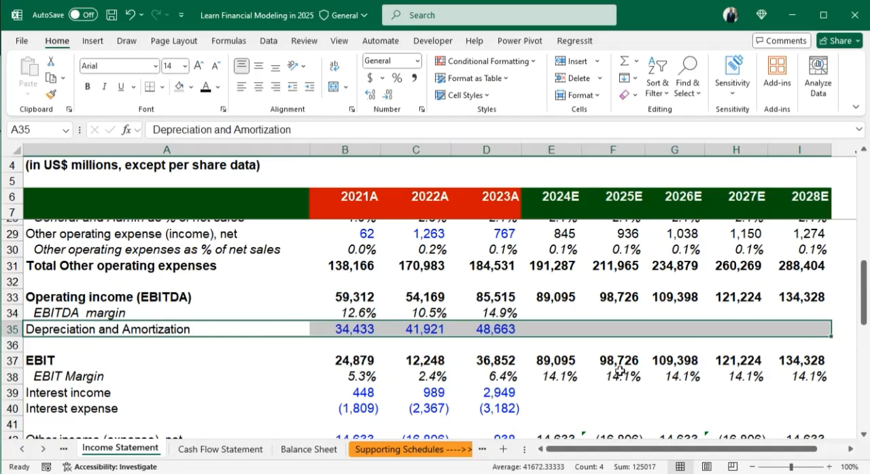
scroll(623, 367, "down", 2)
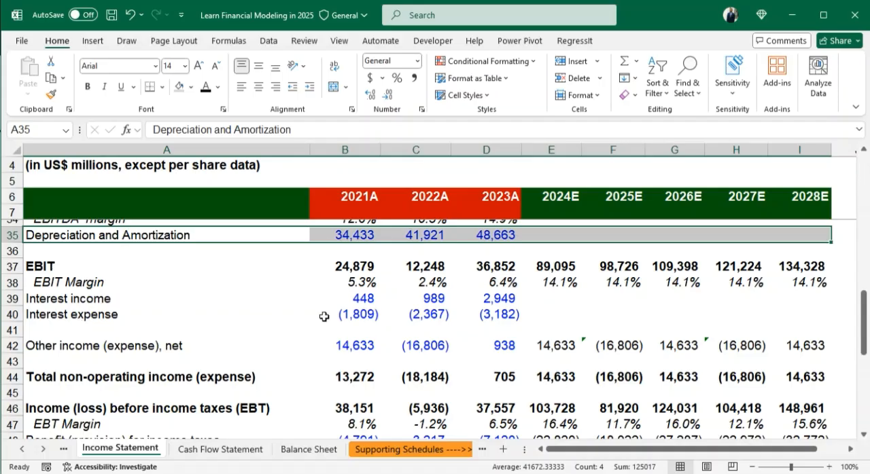
left_click_drag(496, 302, 782, 312)
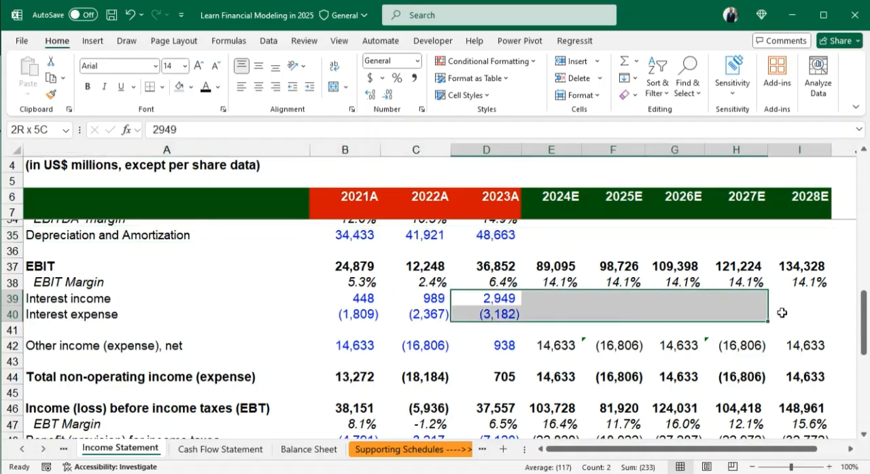
scroll(774, 326, "down", 3)
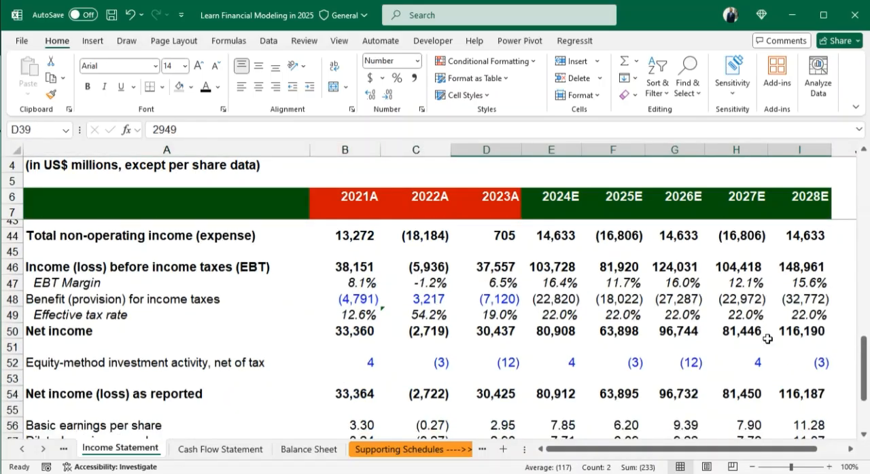
scroll(767, 339, "up", 5)
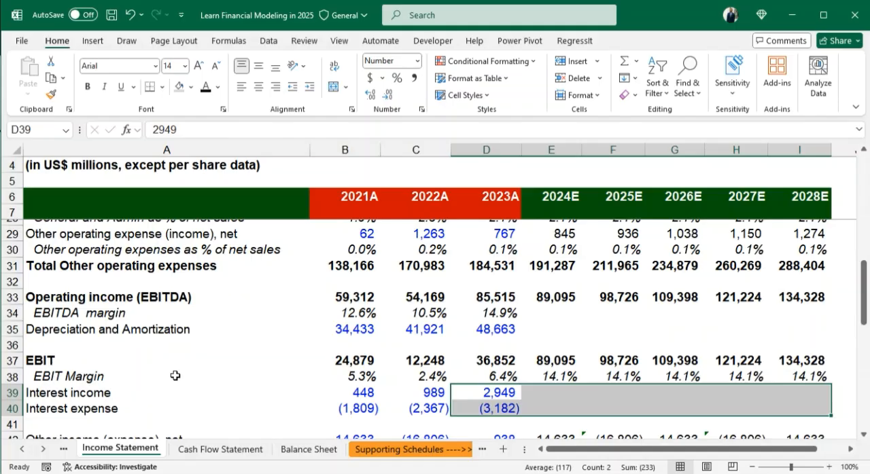
left_click(549, 330)
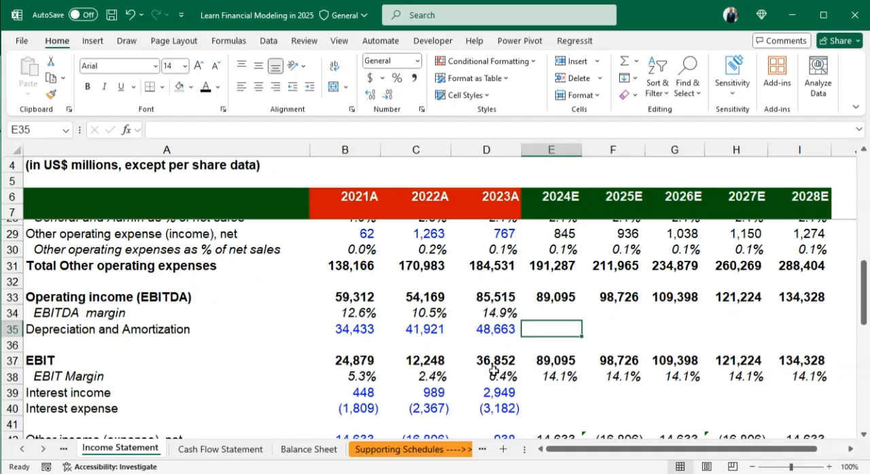
- Examine the operating and investing activities on the Cash Flow Statement sheet, then return to the net sales section of the Income Statement sheet
left_click(224, 449)
scroll(555, 304, "up", 1)
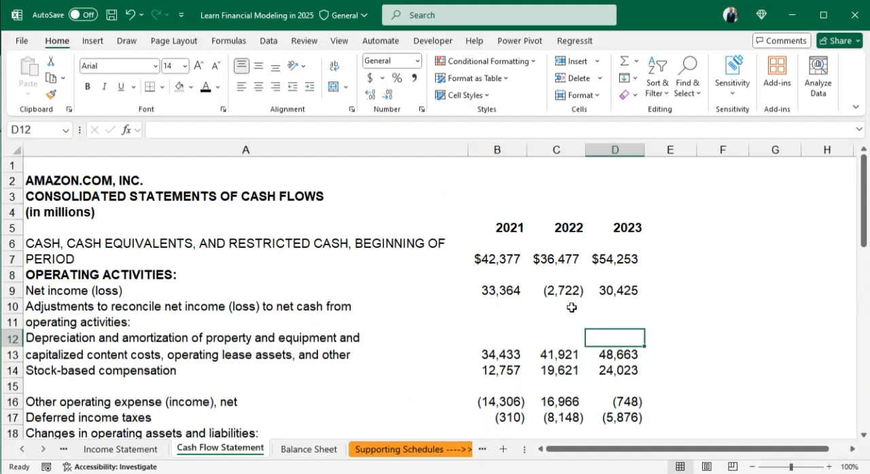
scroll(592, 309, "down", 1)
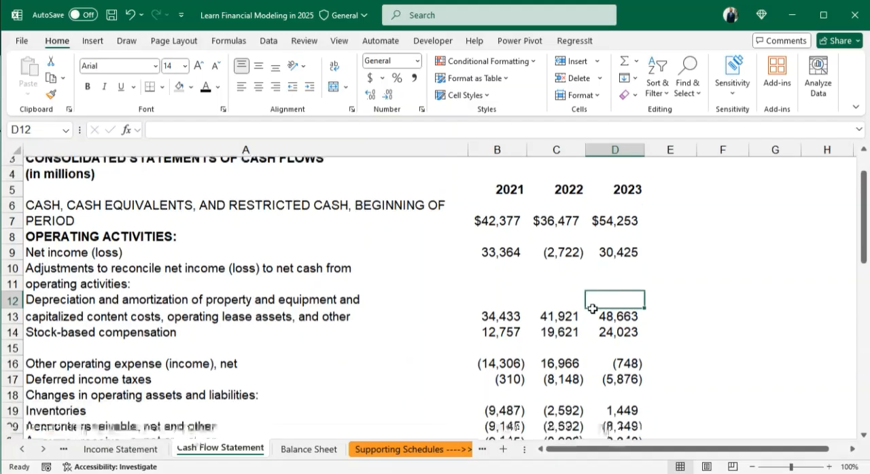
scroll(592, 309, "down", 5)
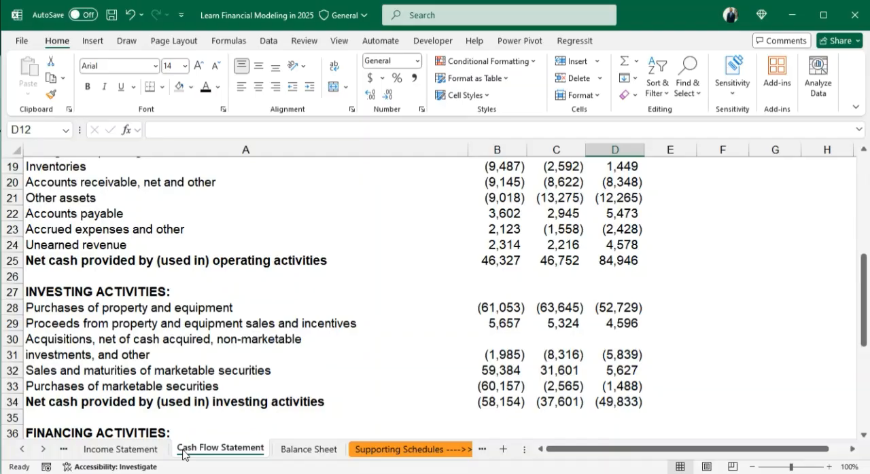
scroll(639, 346, "up", 4)
scroll(639, 346, "up", 2)
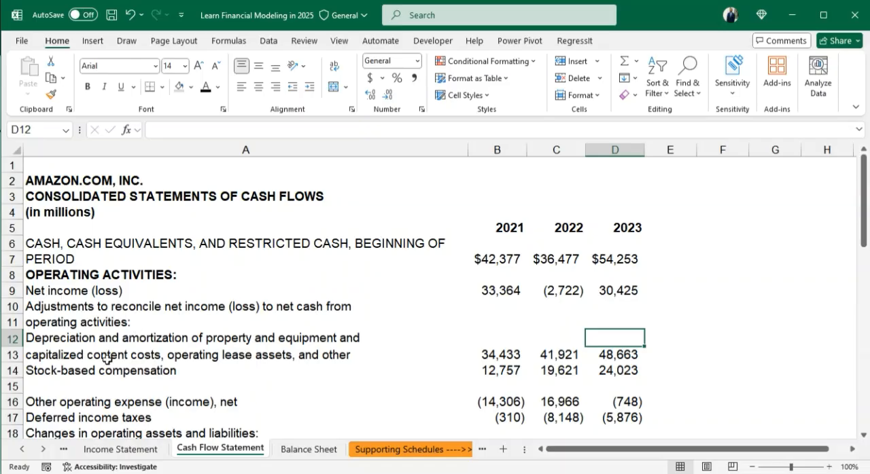
left_click(121, 450)
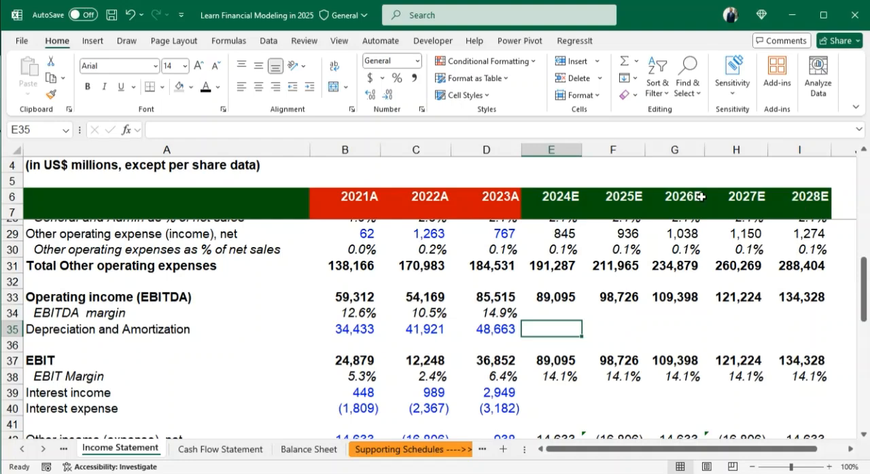
scroll(438, 302, "up", 7)
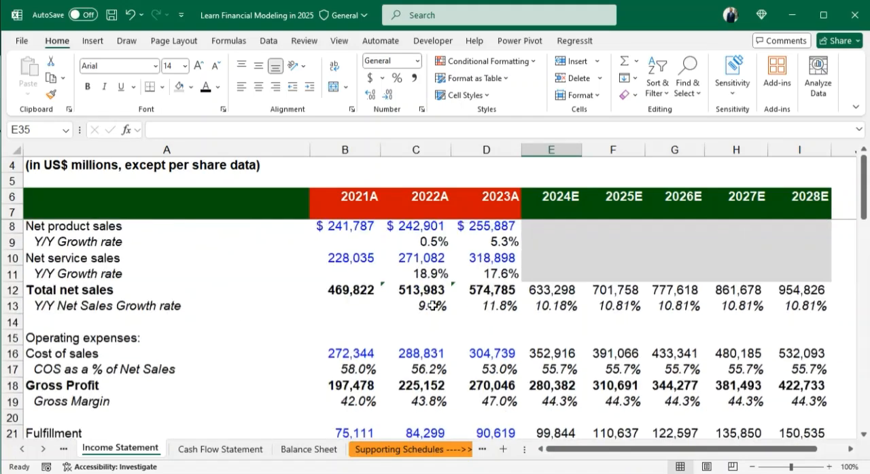